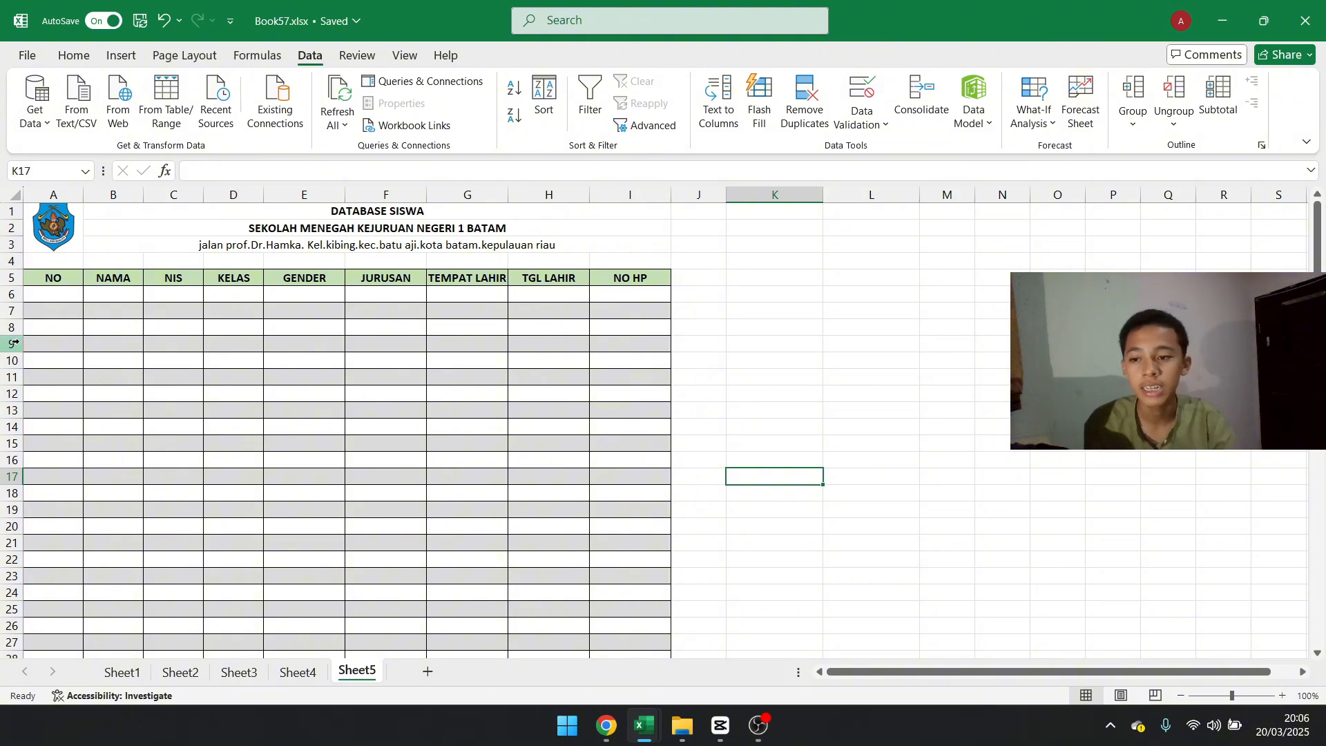
Review the student table's column headings in row 5, from NO through NO HP
{"action": "left_click", "coordinate": [76, 278]}
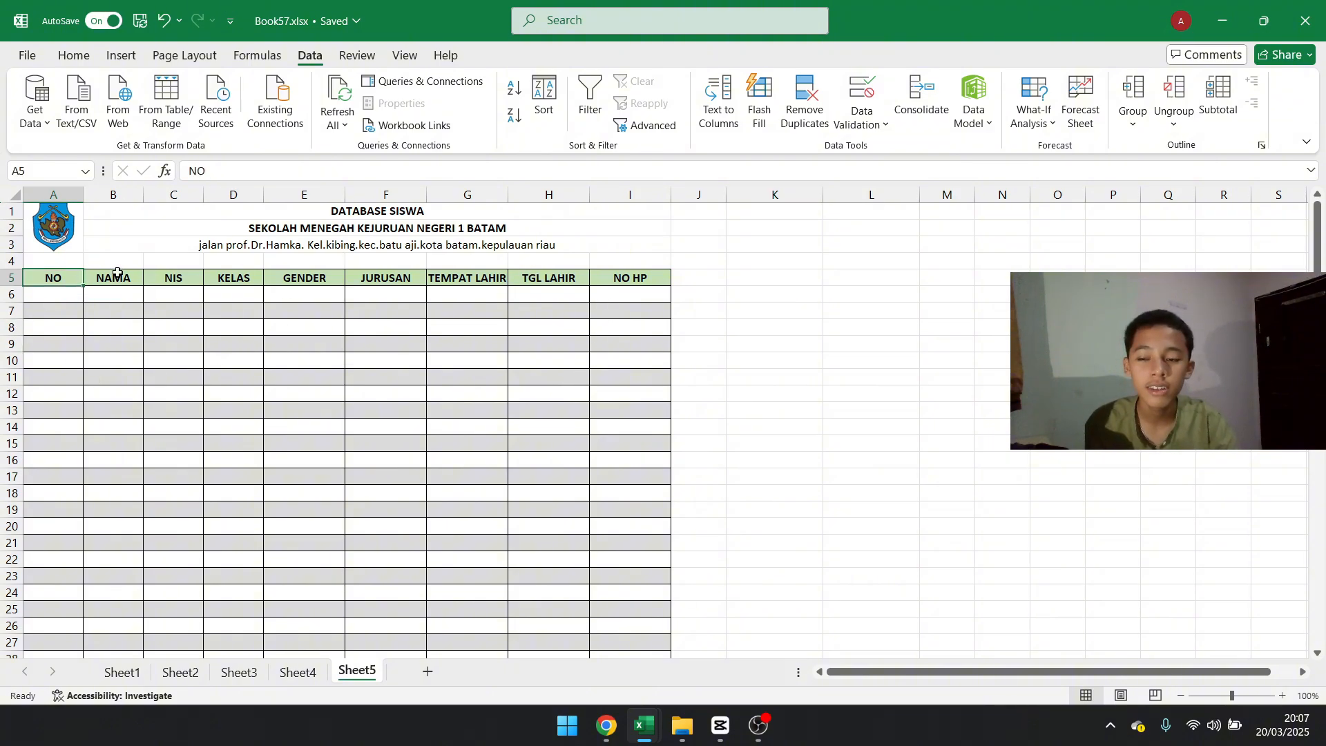
{"action": "scroll", "coordinate": [65, 275], "scroll_direction": "down", "scroll_amount": 6}
{"action": "scroll", "coordinate": [311, 424], "scroll_direction": "up", "scroll_amount": 6}
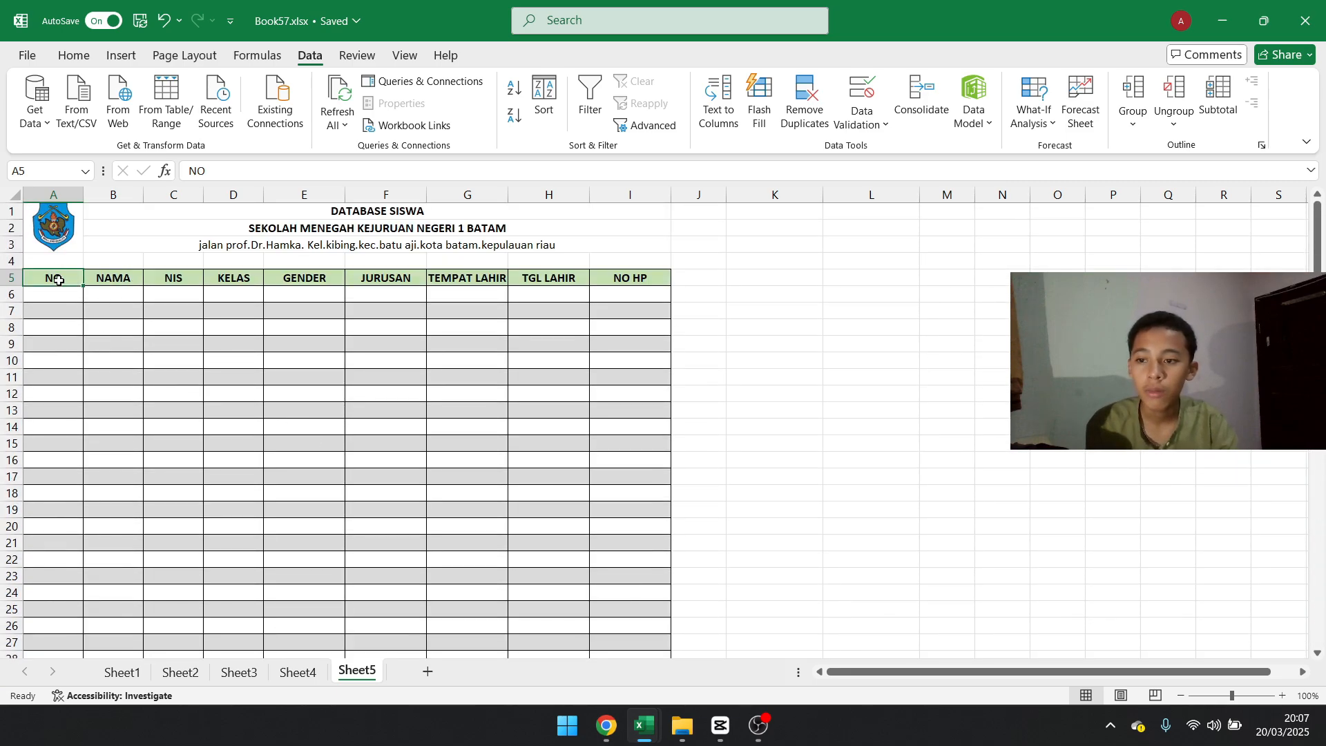
{"action": "left_click", "coordinate": [99, 277]}
{"action": "left_click", "coordinate": [195, 273]}
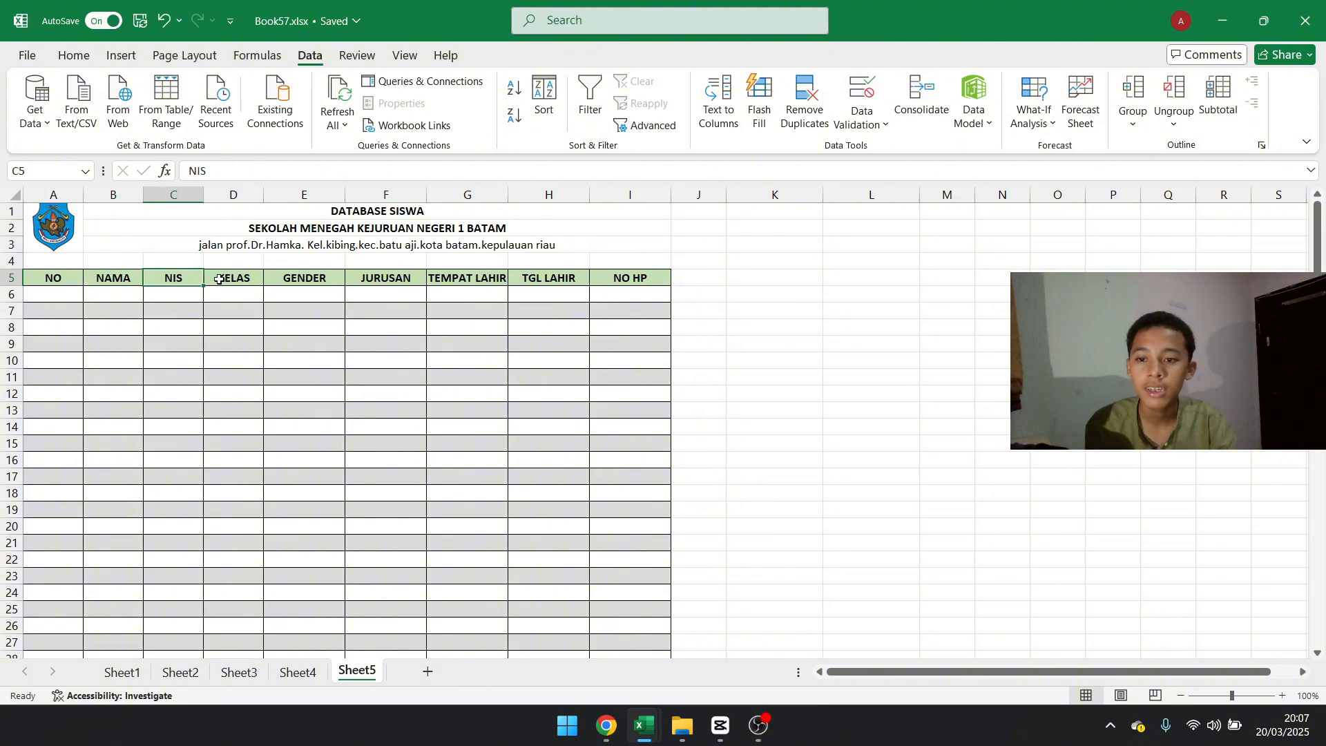
{"action": "left_click", "coordinate": [226, 281]}
{"action": "left_click", "coordinate": [315, 283]}
{"action": "left_click", "coordinate": [376, 280]}
{"action": "left_click", "coordinate": [477, 280]}
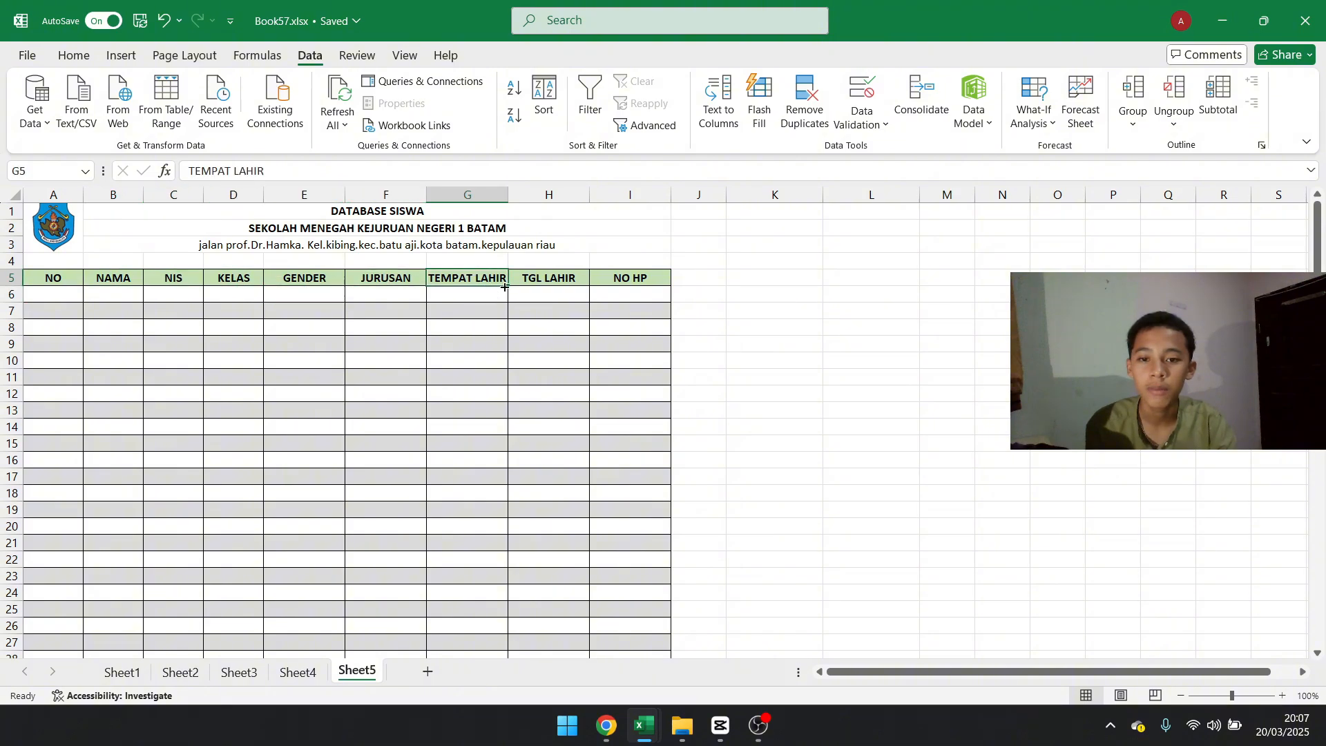
{"action": "left_click", "coordinate": [545, 281]}
{"action": "left_click", "coordinate": [621, 276]}
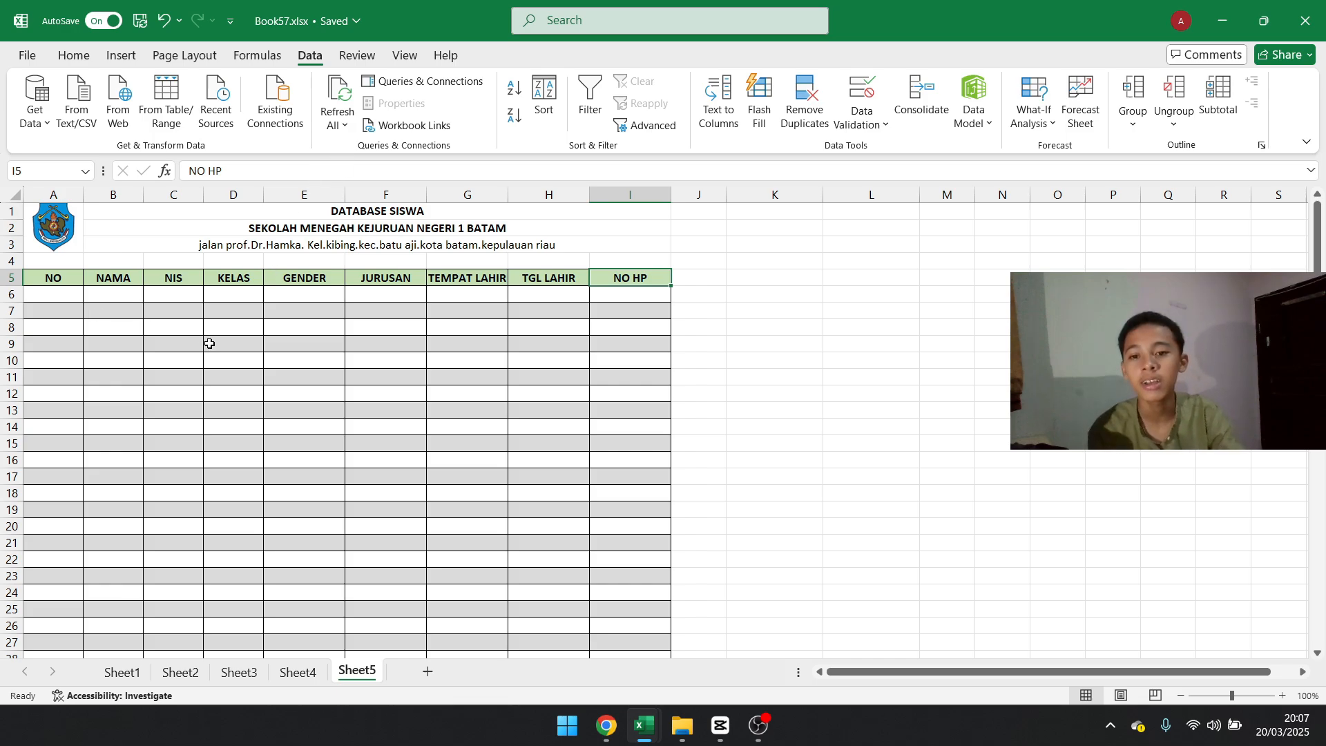
Examine the empty rows below the headings and find where the bordered table ends
{"action": "left_click", "coordinate": [47, 297]}
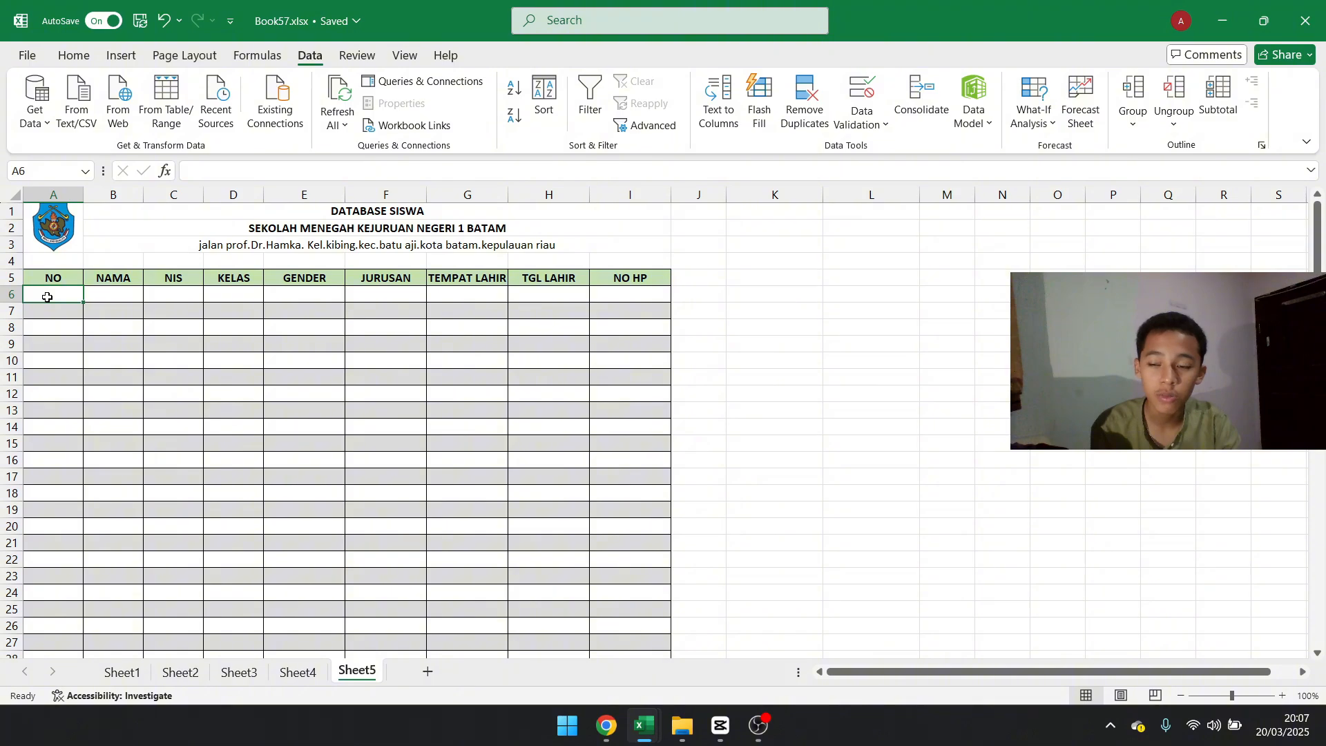
{"action": "scroll", "coordinate": [560, 474], "scroll_direction": "down", "scroll_amount": 1}
{"action": "scroll", "coordinate": [560, 474], "scroll_direction": "up", "scroll_amount": 1}
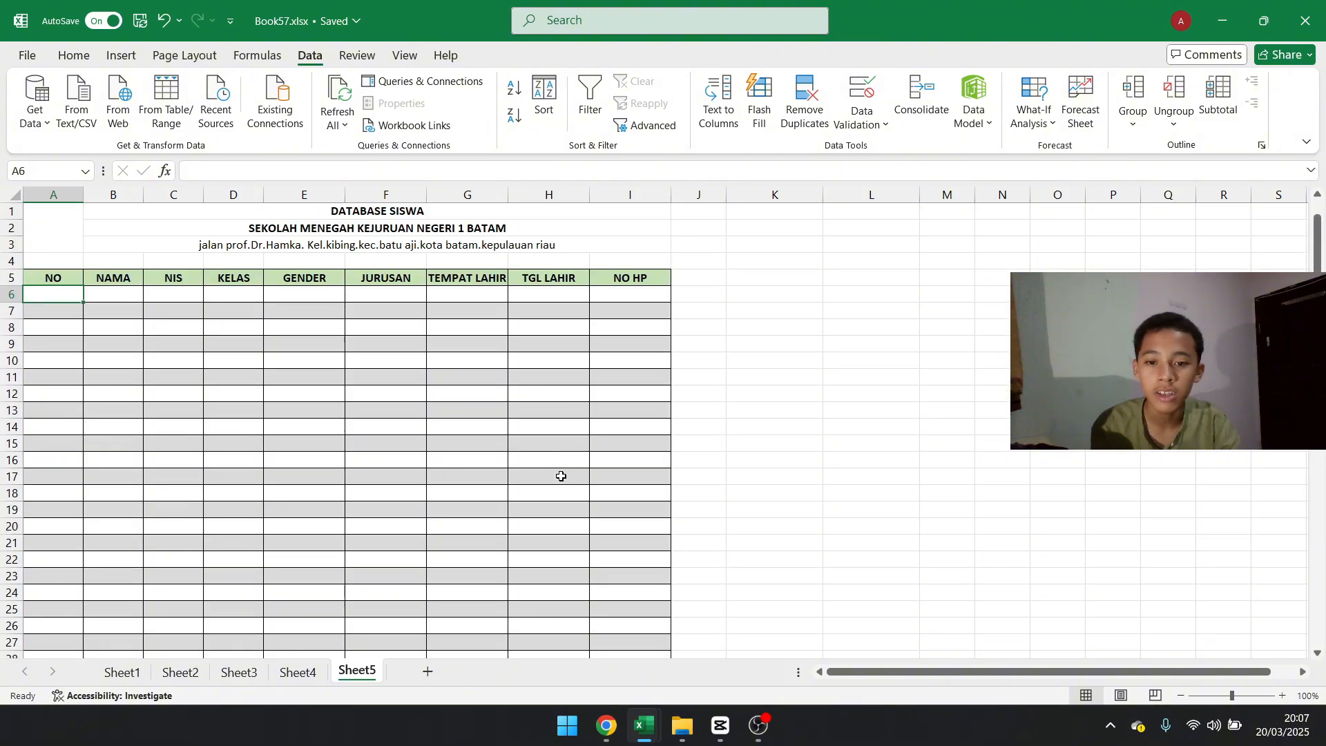
{"action": "left_click", "coordinate": [131, 274]}
{"action": "left_click", "coordinate": [194, 277]}
{"action": "left_click", "coordinate": [238, 280]}
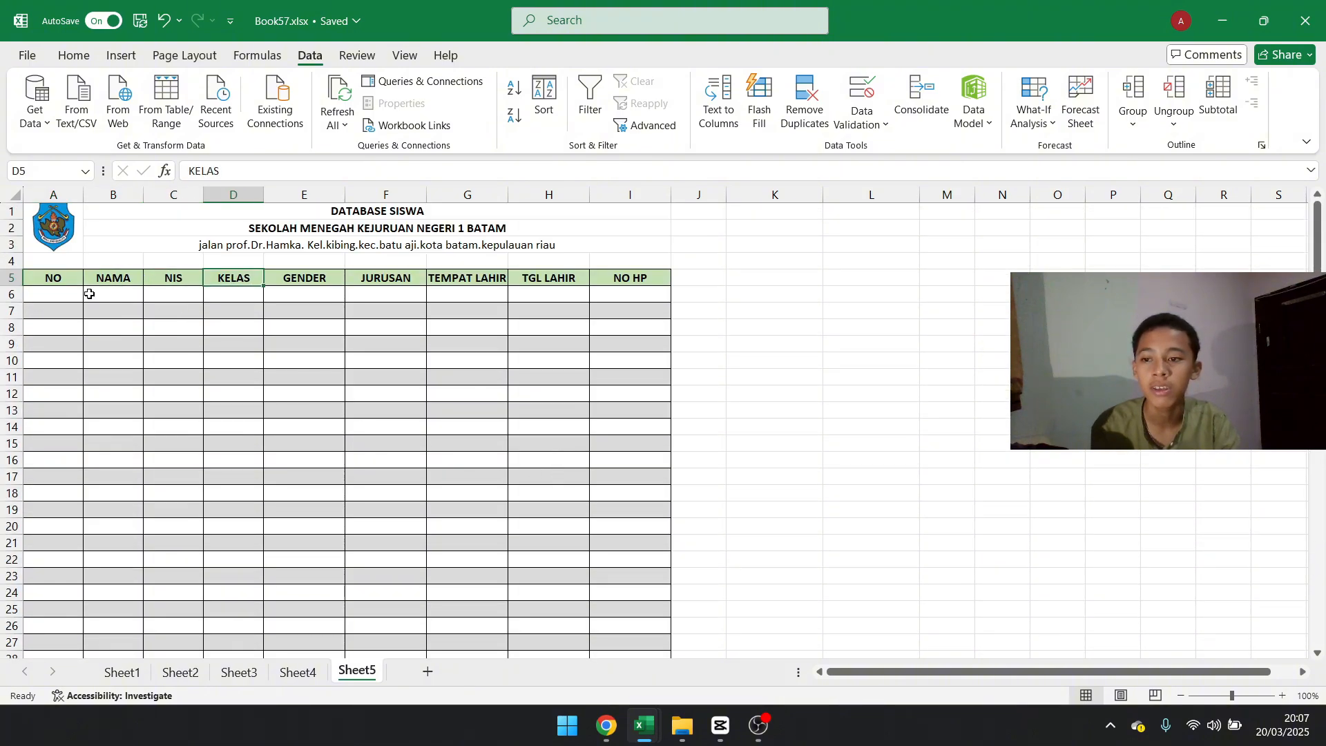
{"action": "left_click", "coordinate": [117, 280]}
{"action": "left_click", "coordinate": [187, 283]}
{"action": "scroll", "coordinate": [340, 506], "scroll_direction": "down", "scroll_amount": 11}
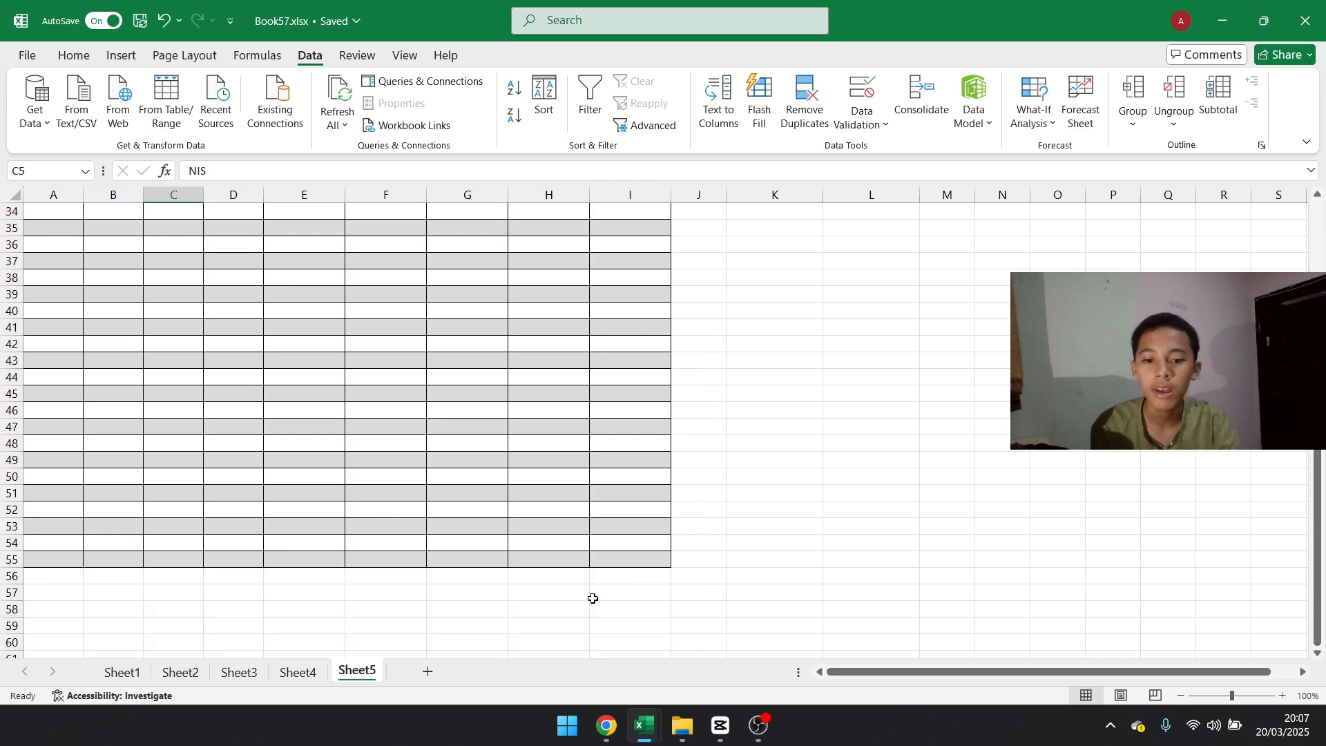
{"action": "scroll", "coordinate": [61, 391], "scroll_direction": "up", "scroll_amount": 11}
Enter the automatic numbering formula =ROW()-ROW($A$5) in cell A6 of the NO column
{"action": "double_click", "coordinate": [74, 297]}
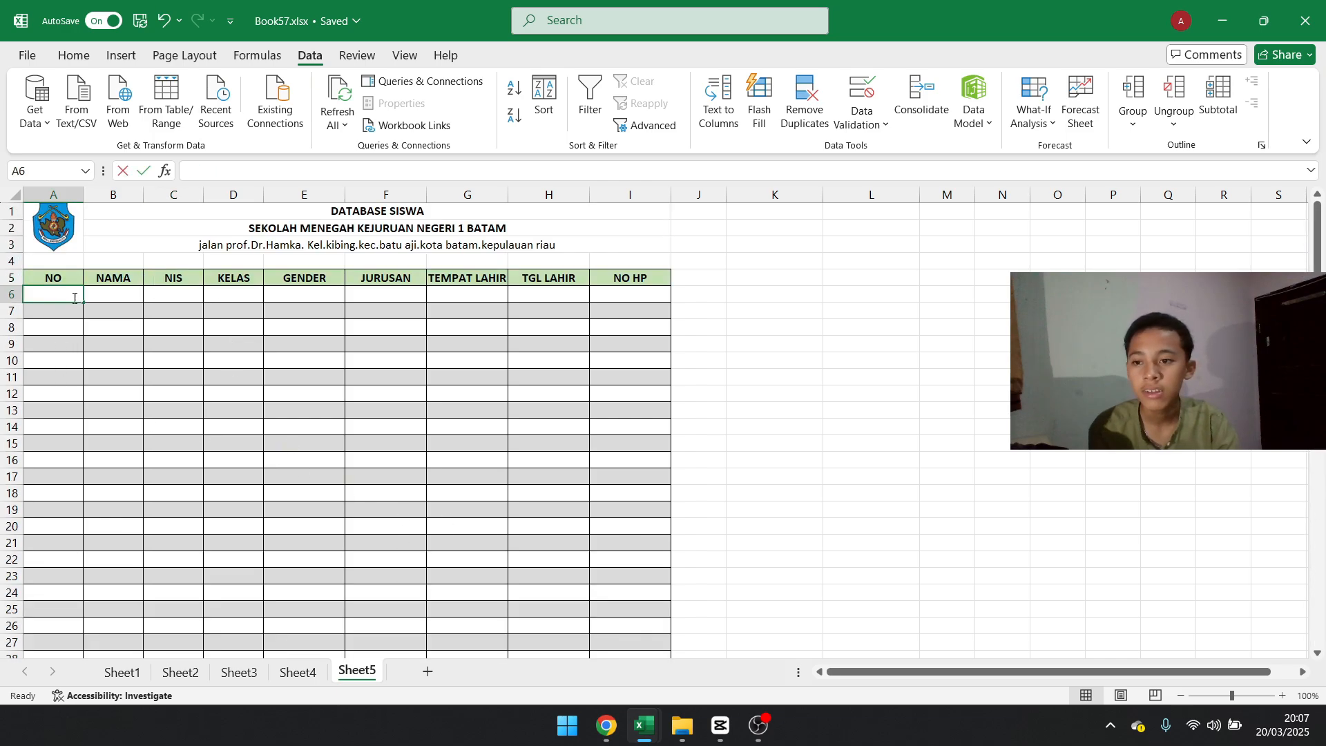
{"action": "type", "text": "="}
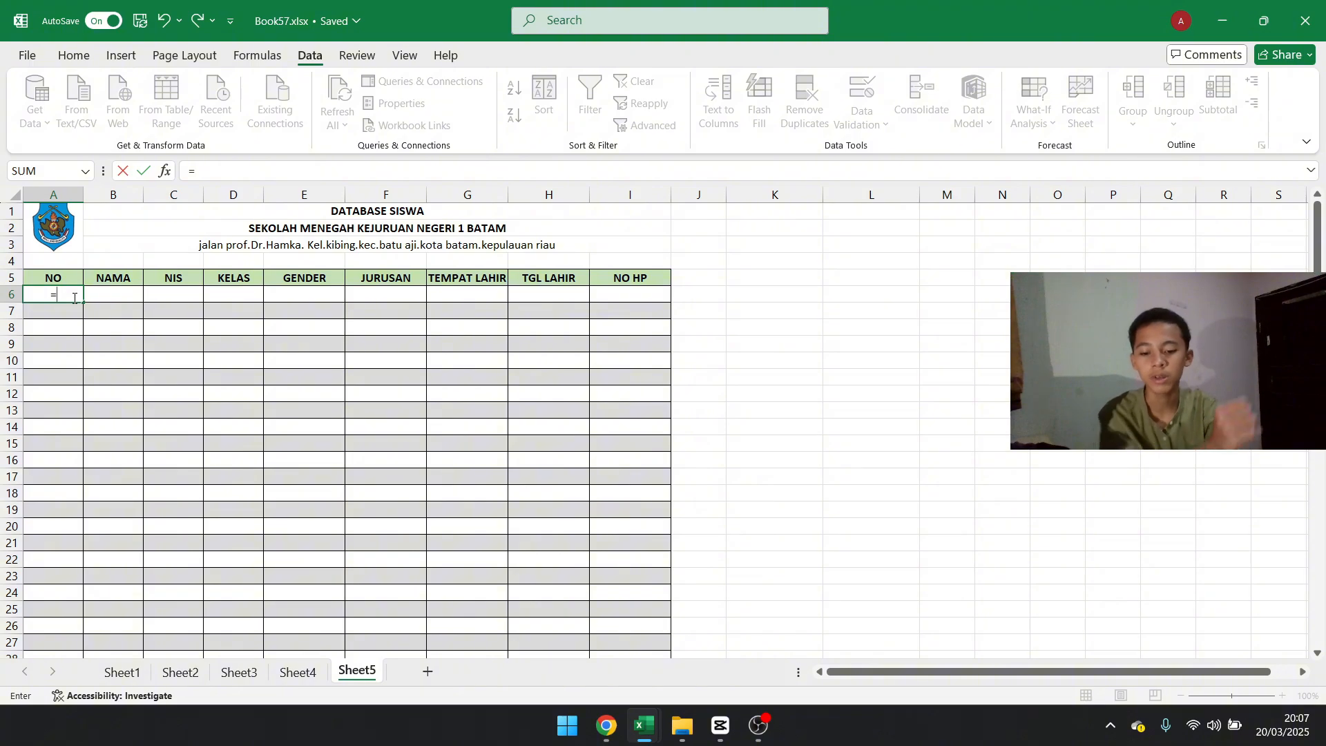
{"action": "key", "text": "BackSpace"}
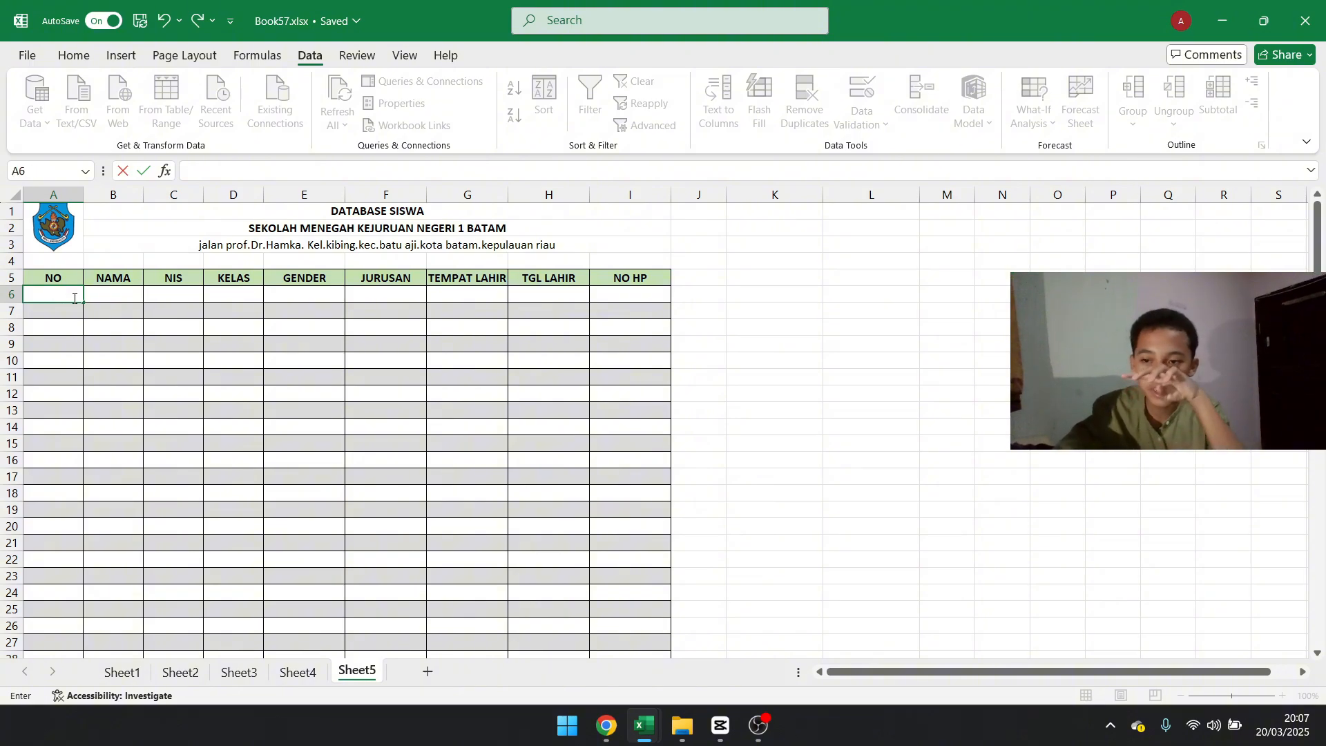
{"action": "scroll", "coordinate": [71, 414], "scroll_direction": "down", "scroll_amount": 12}
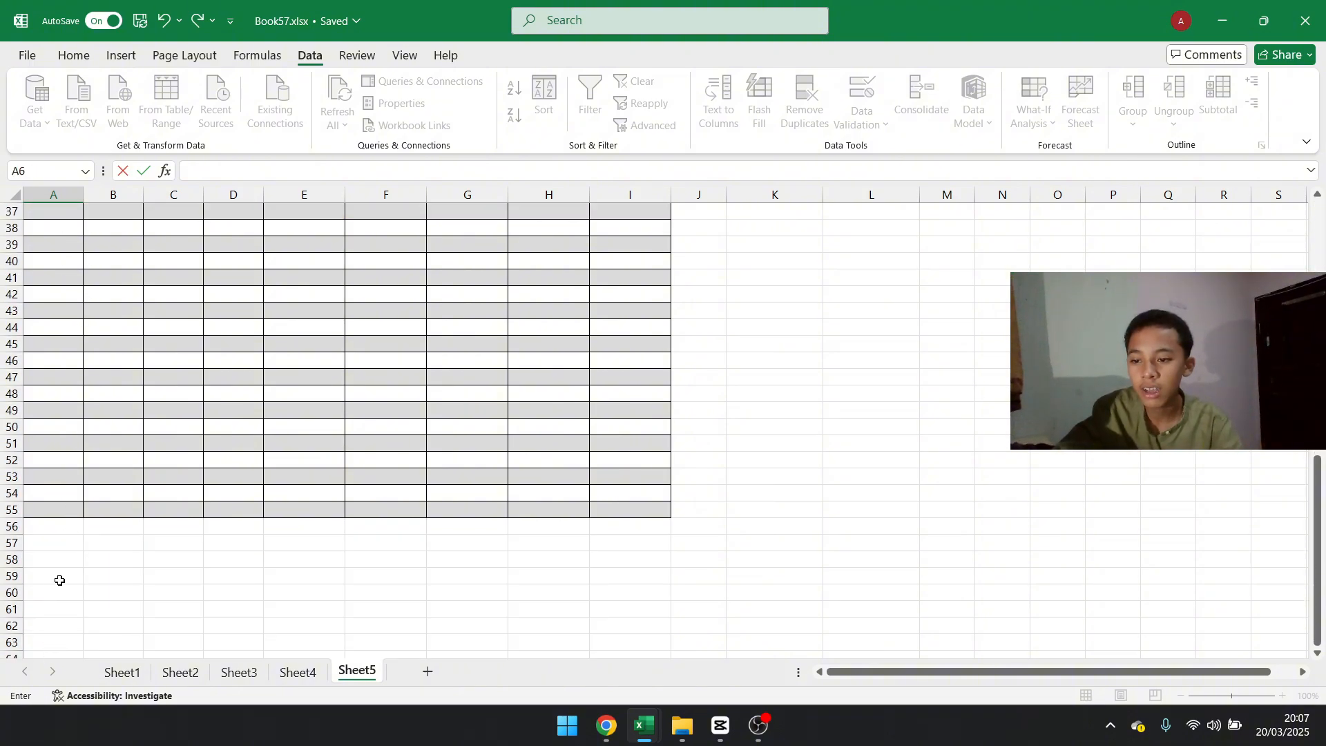
{"action": "scroll", "coordinate": [51, 512], "scroll_direction": "up", "scroll_amount": 12}
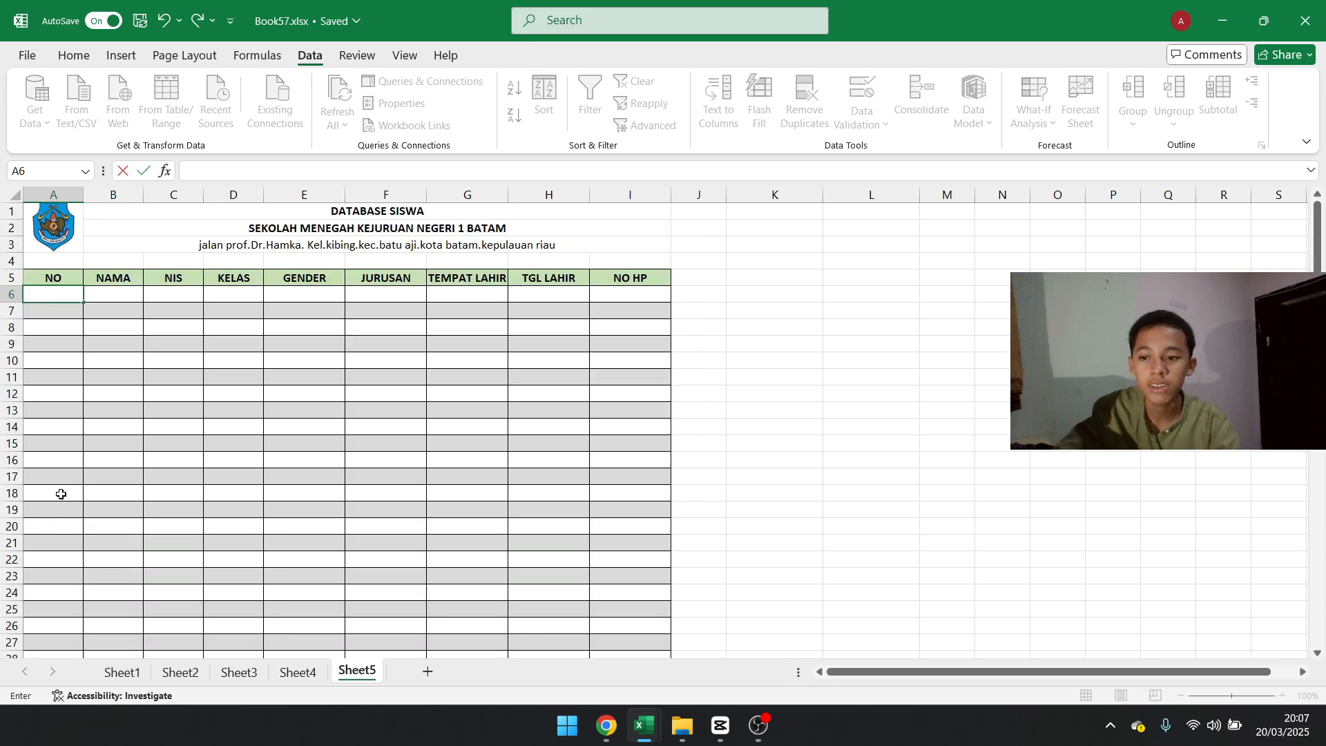
{"action": "type", "text": "="}
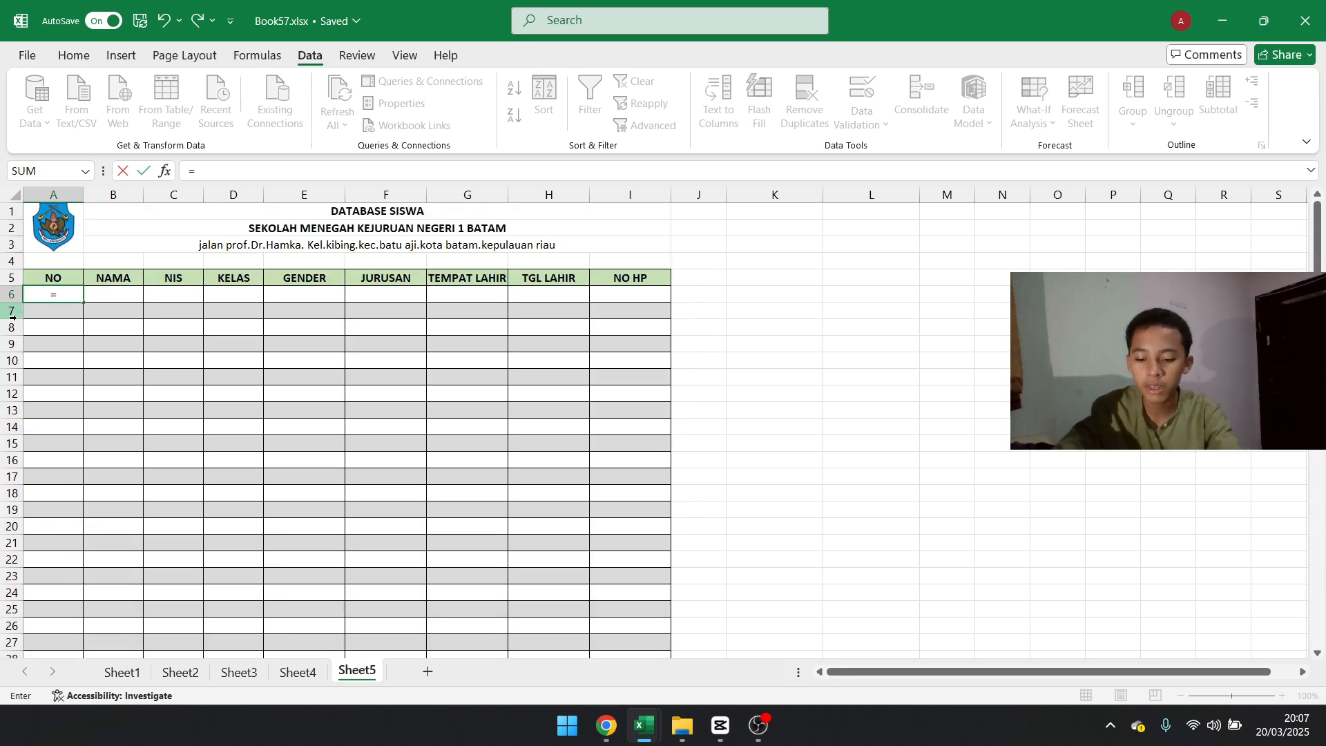
{"action": "type", "text": "ROW"}
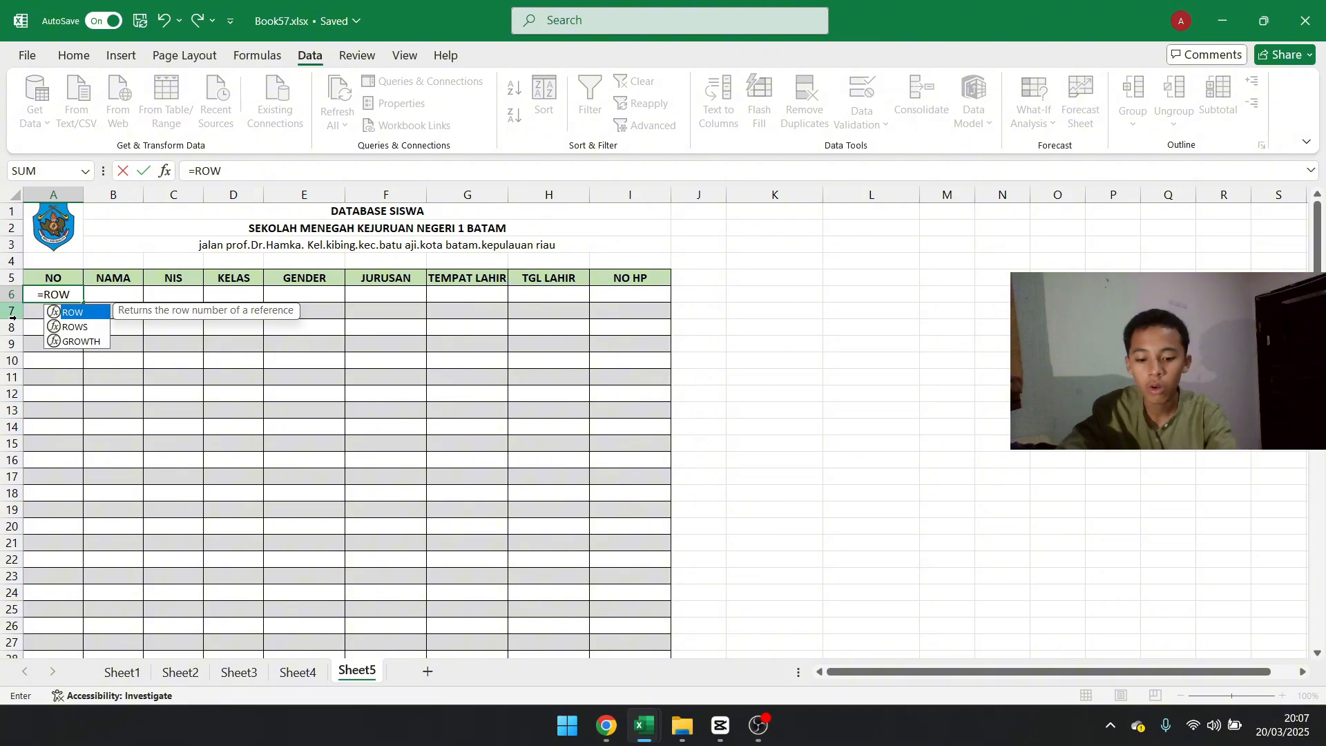
{"action": "type", "text": "()"}
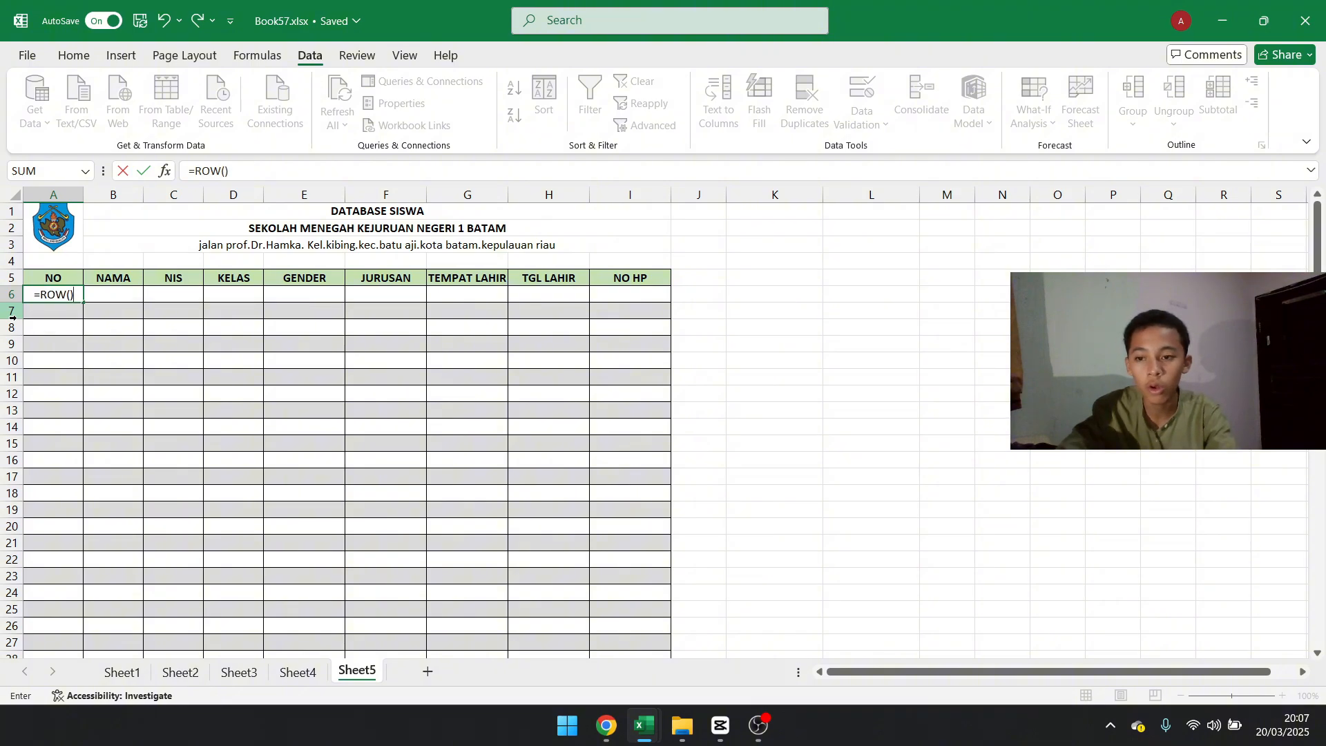
{"action": "type", "text": "-"}
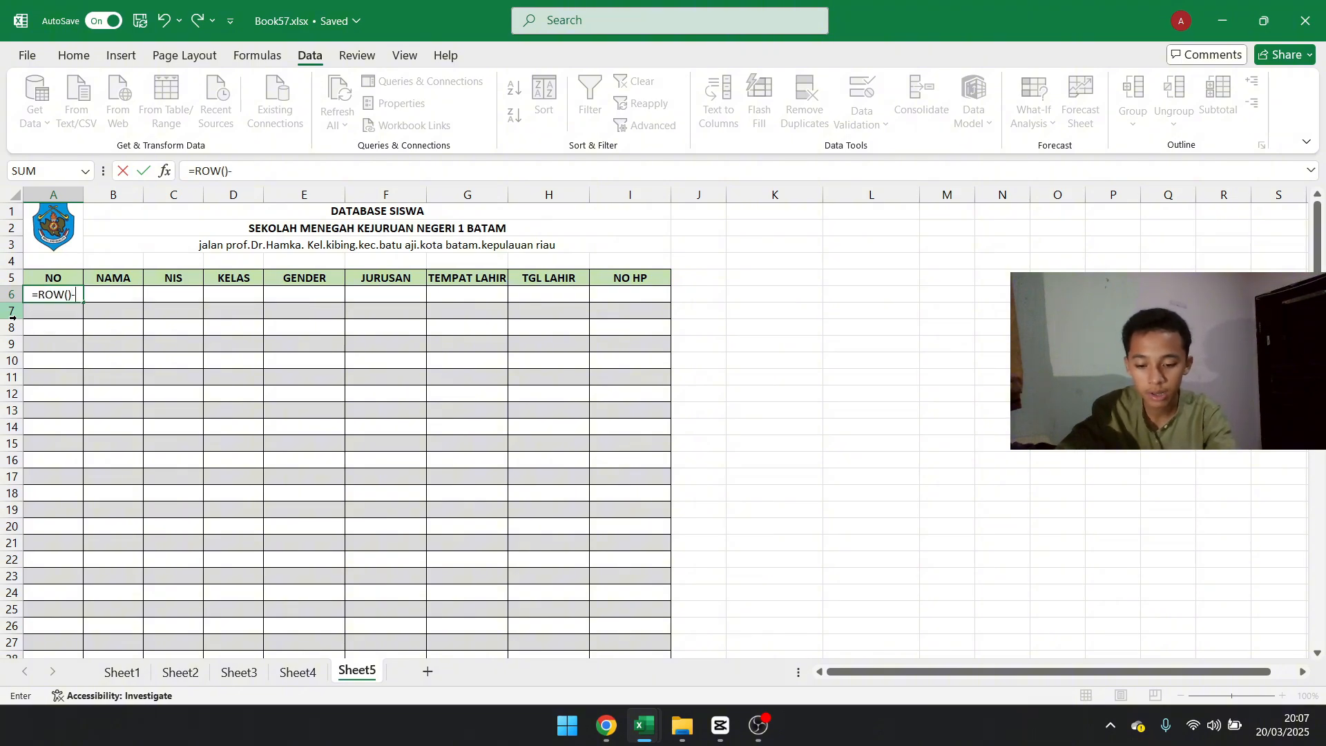
{"action": "type", "text": "ROW("}
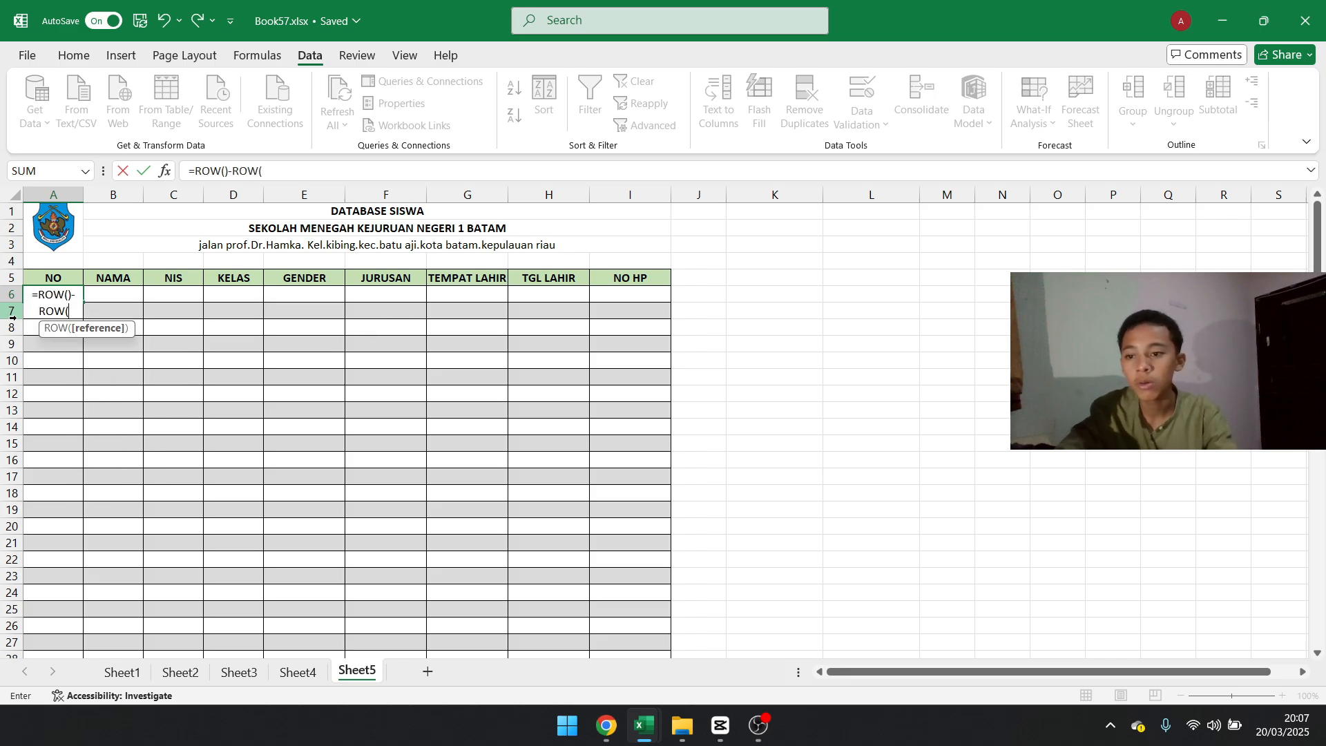
{"action": "left_click", "coordinate": [61, 276]}
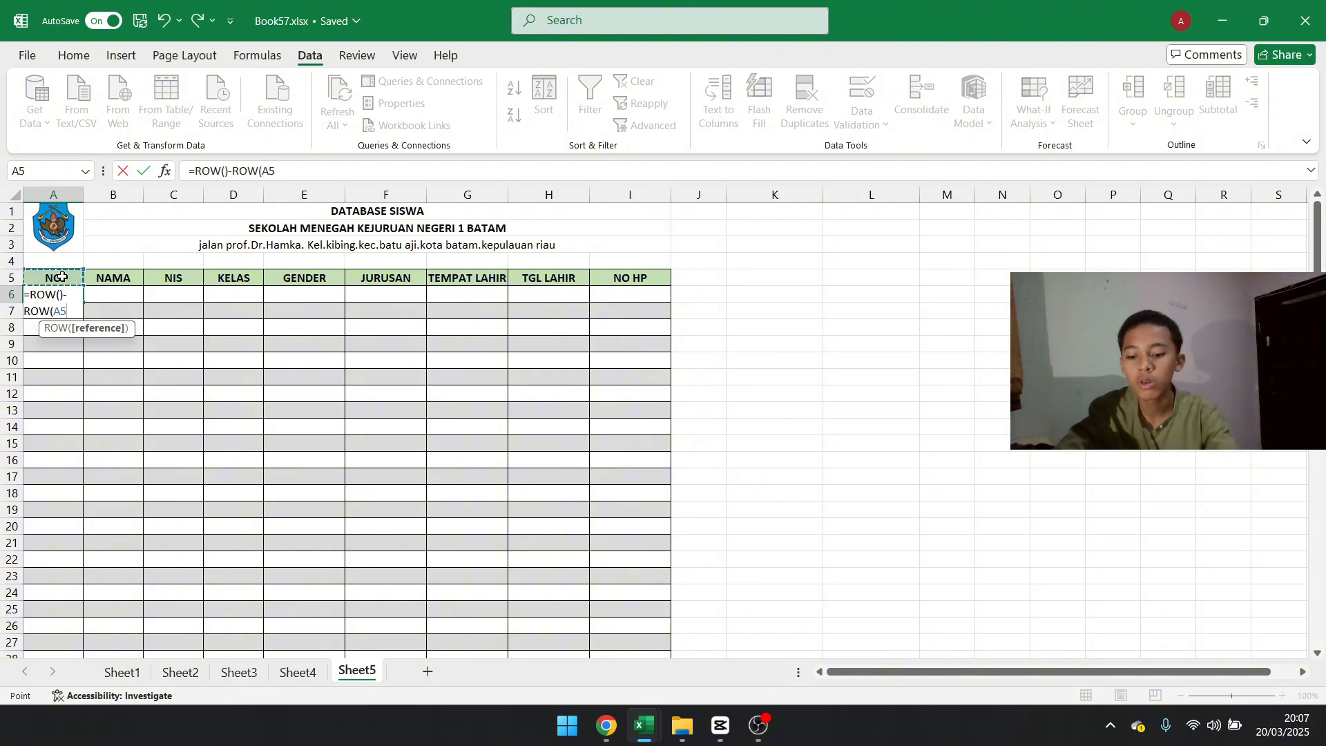
{"action": "key", "text": "F4"}
{"action": "type", "text": ")"}
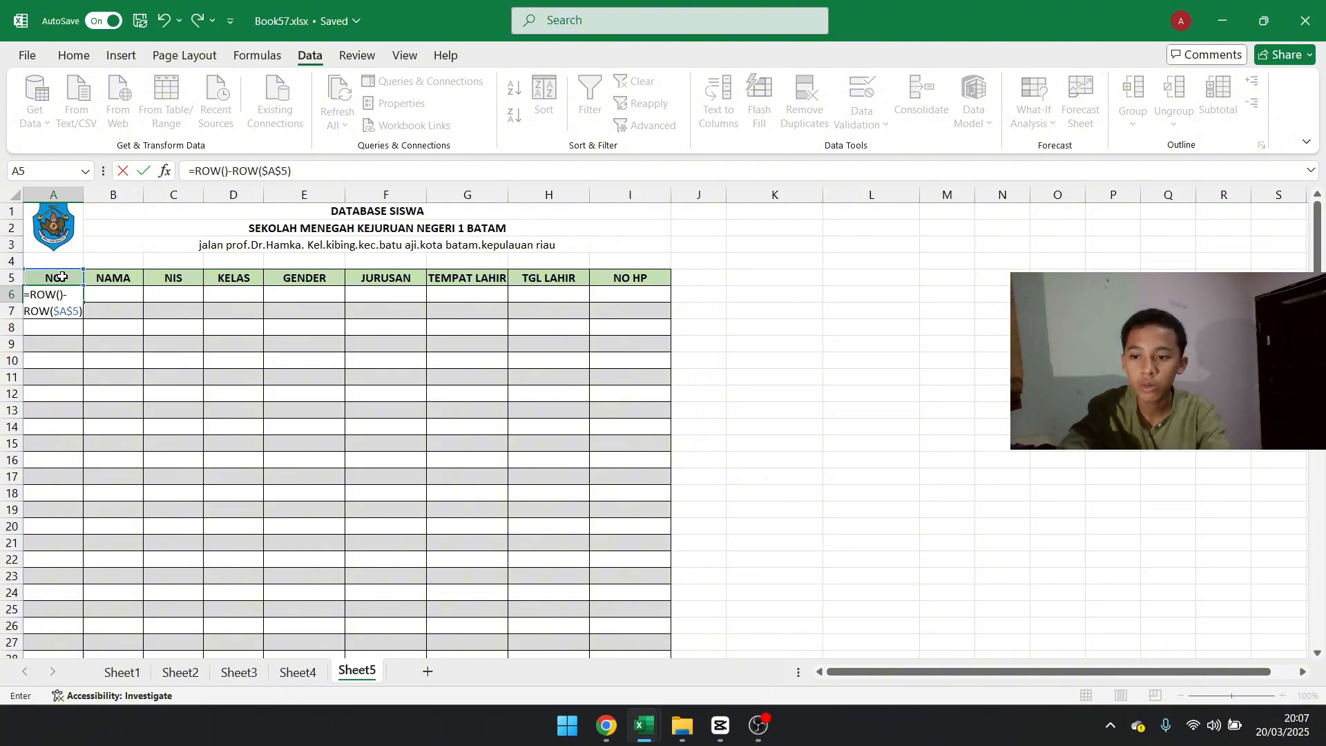
{"action": "key", "text": "Return"}
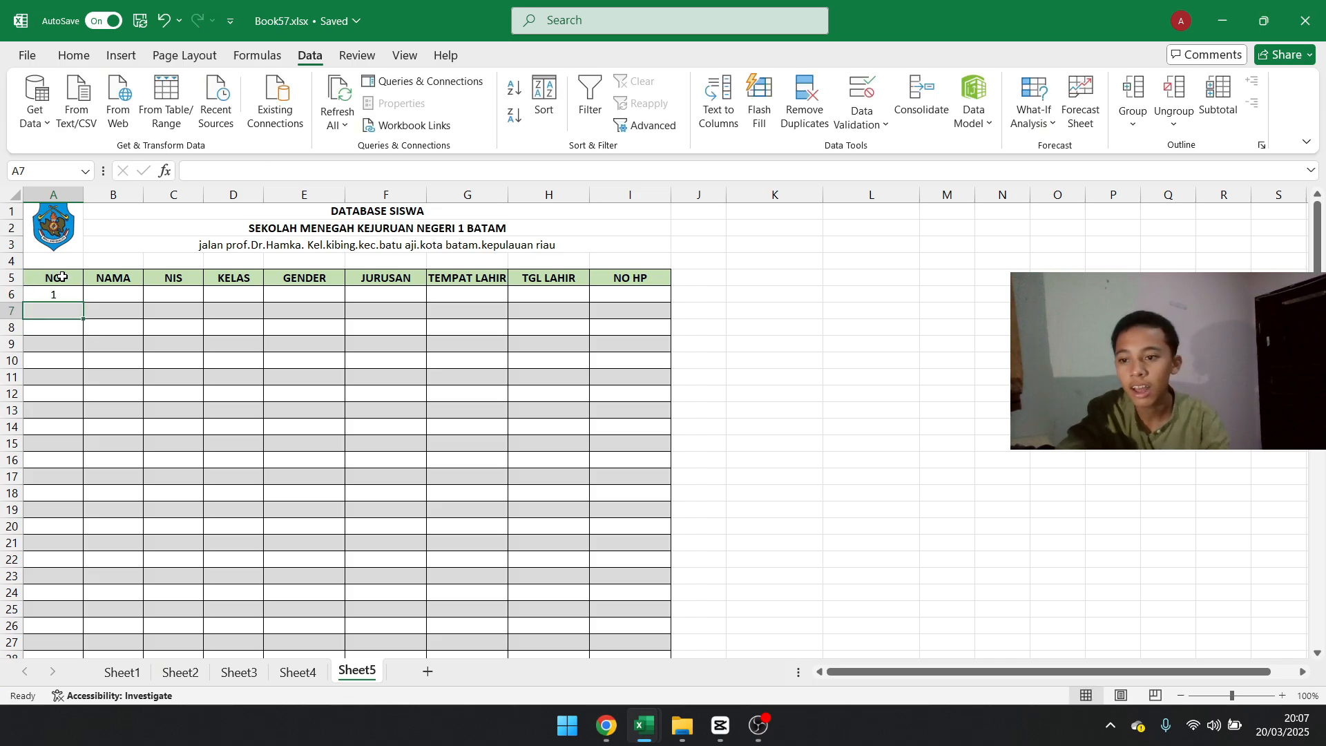
Fill the numbering formula from A6 down to A55, the table's last row, and check the filled numbers
{"action": "left_click", "coordinate": [58, 293]}
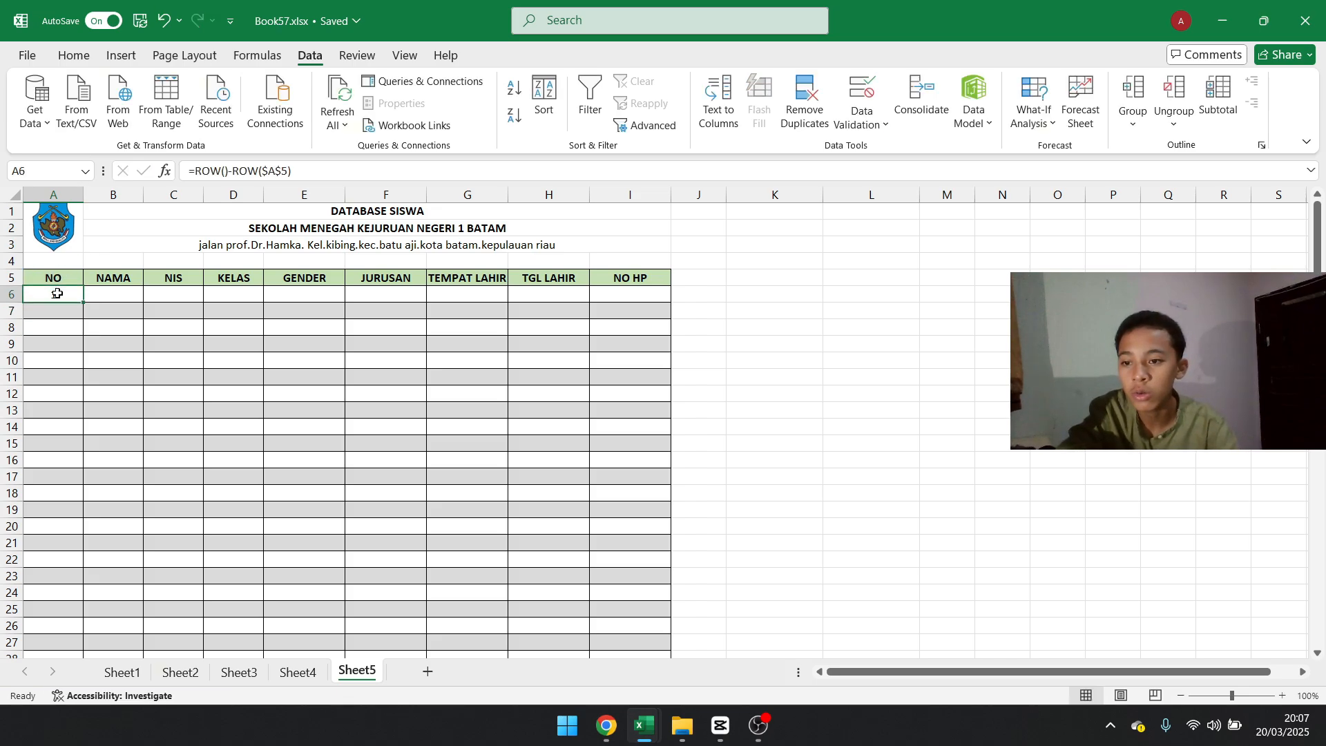
{"action": "left_click_drag", "start_coordinate": [82, 300], "coordinate": [47, 642]}
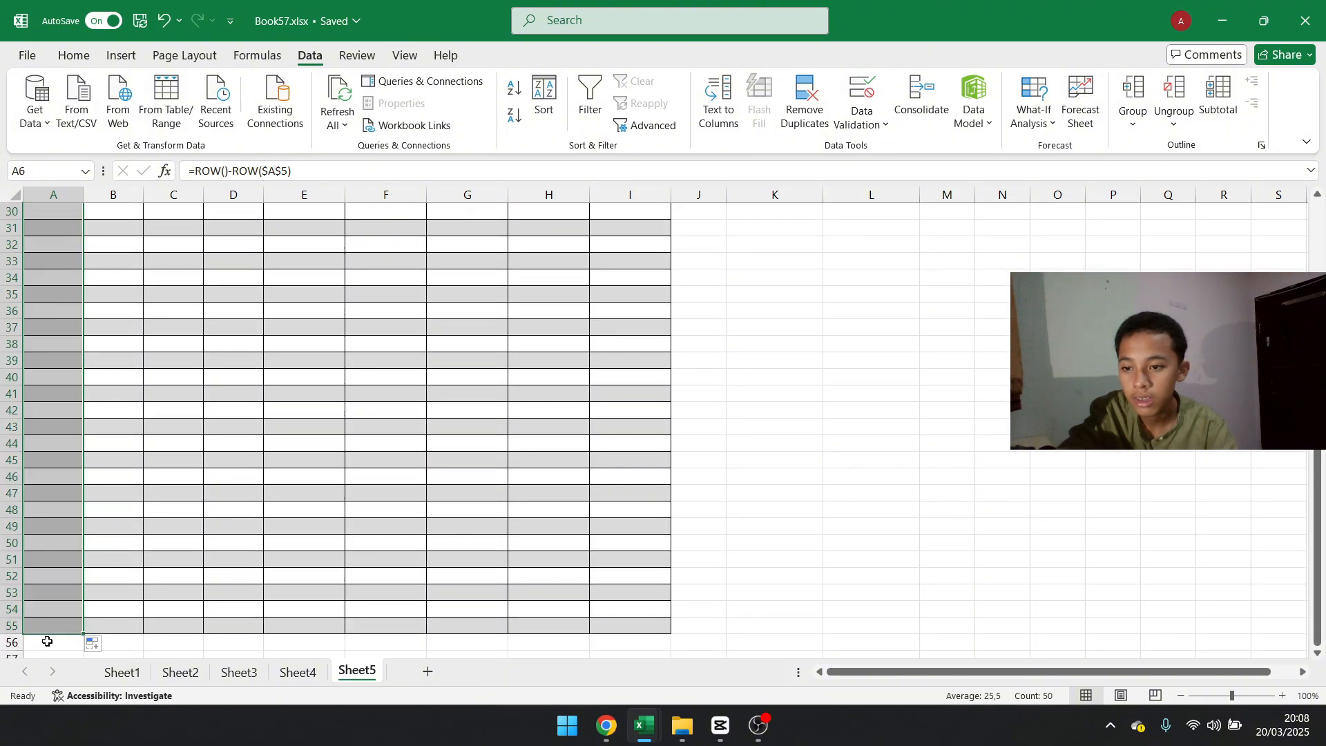
{"action": "scroll", "coordinate": [603, 503], "scroll_direction": "up", "scroll_amount": 10}
{"action": "left_click", "coordinate": [764, 412]}
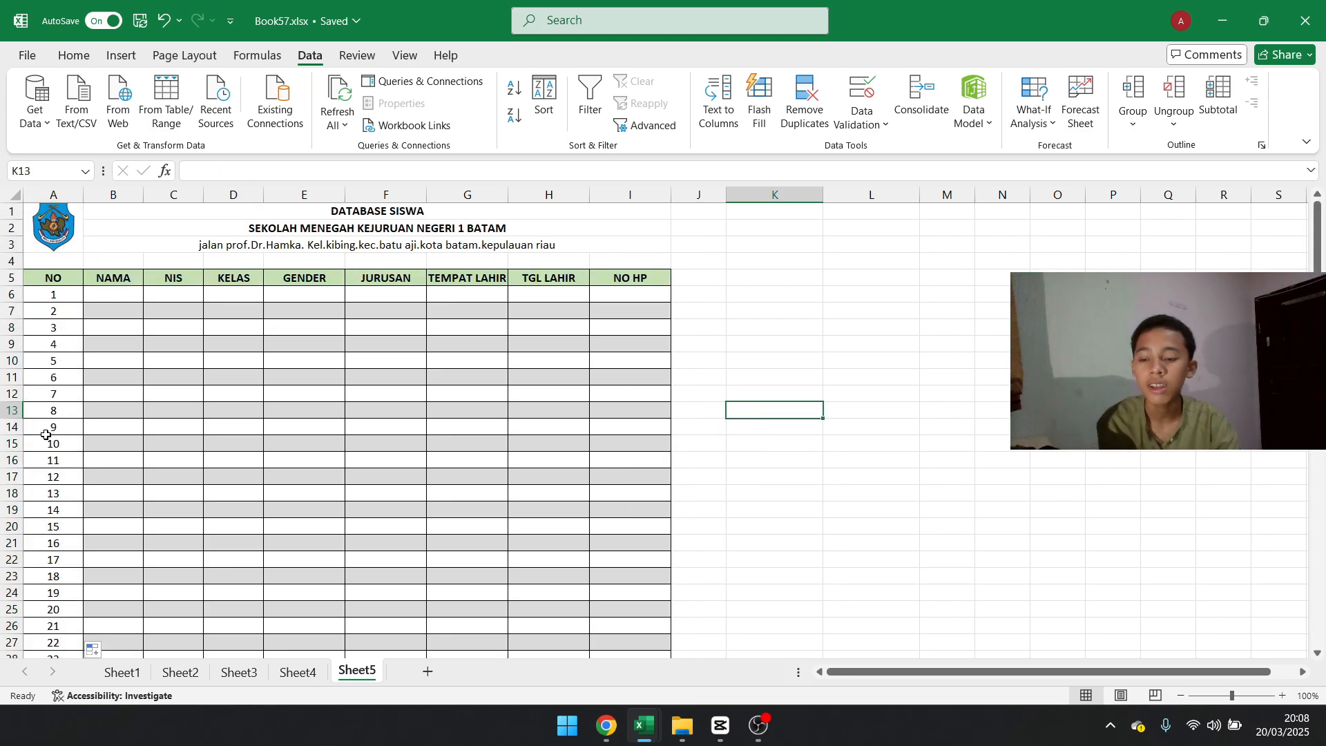
{"action": "scroll", "coordinate": [51, 434], "scroll_direction": "down", "scroll_amount": 10}
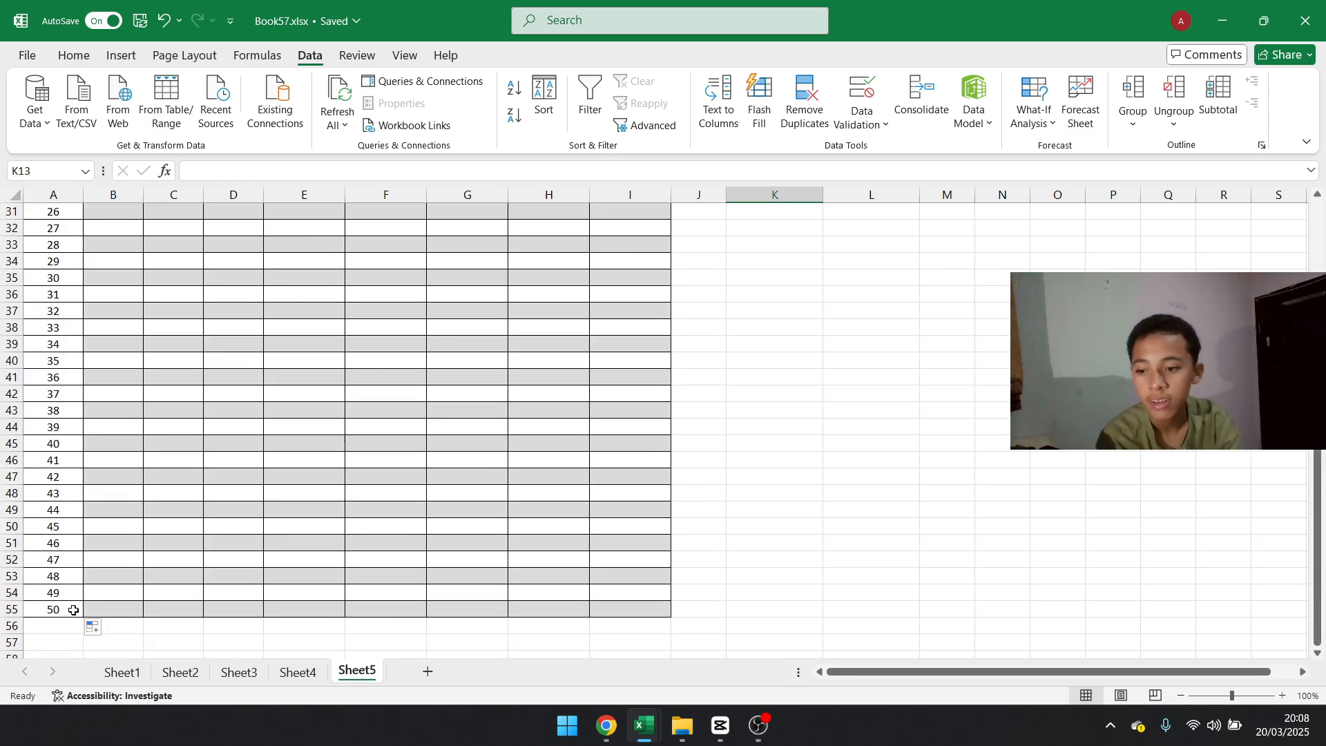
{"action": "left_click", "coordinate": [73, 609]}
{"action": "scroll", "coordinate": [73, 546], "scroll_direction": "up", "scroll_amount": 10}
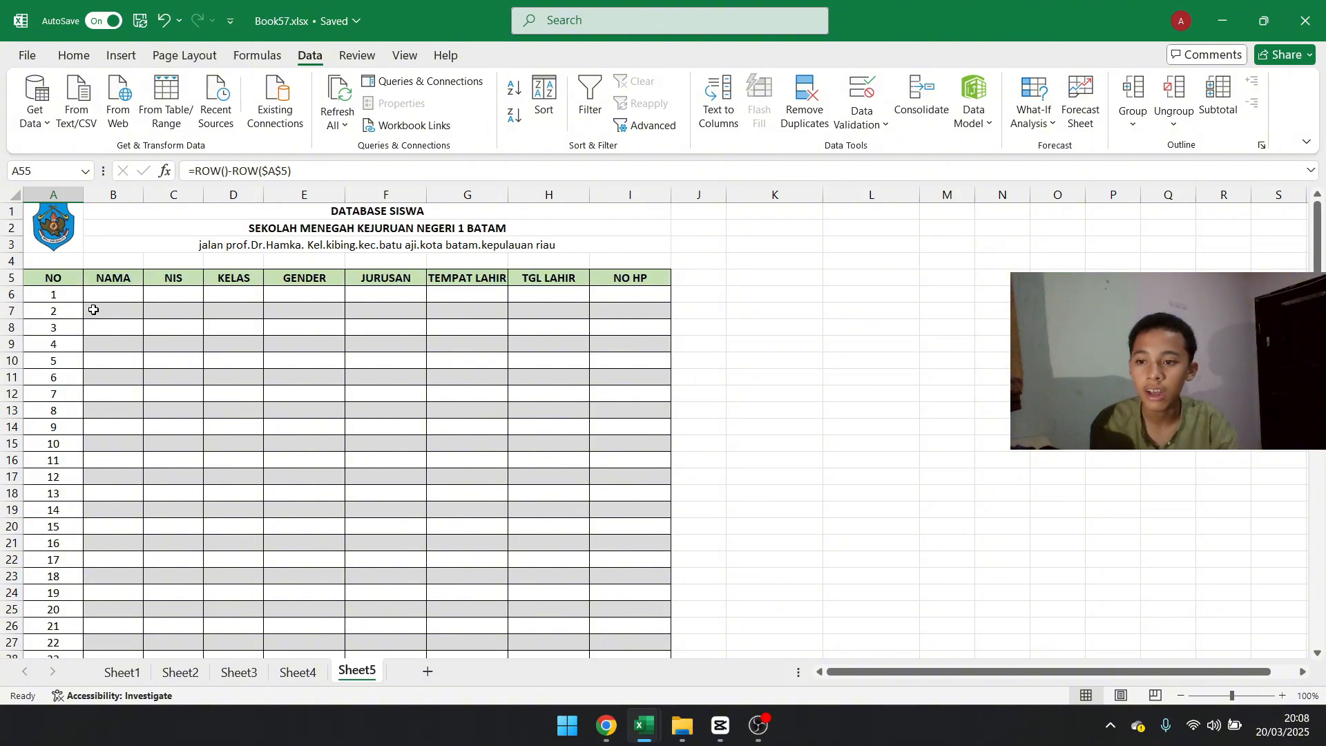
Try to copy cell B7's formatting onto B7:C9 with Format Painter, and undo that formatting
{"action": "left_click", "coordinate": [65, 319]}
{"action": "left_click", "coordinate": [100, 312]}
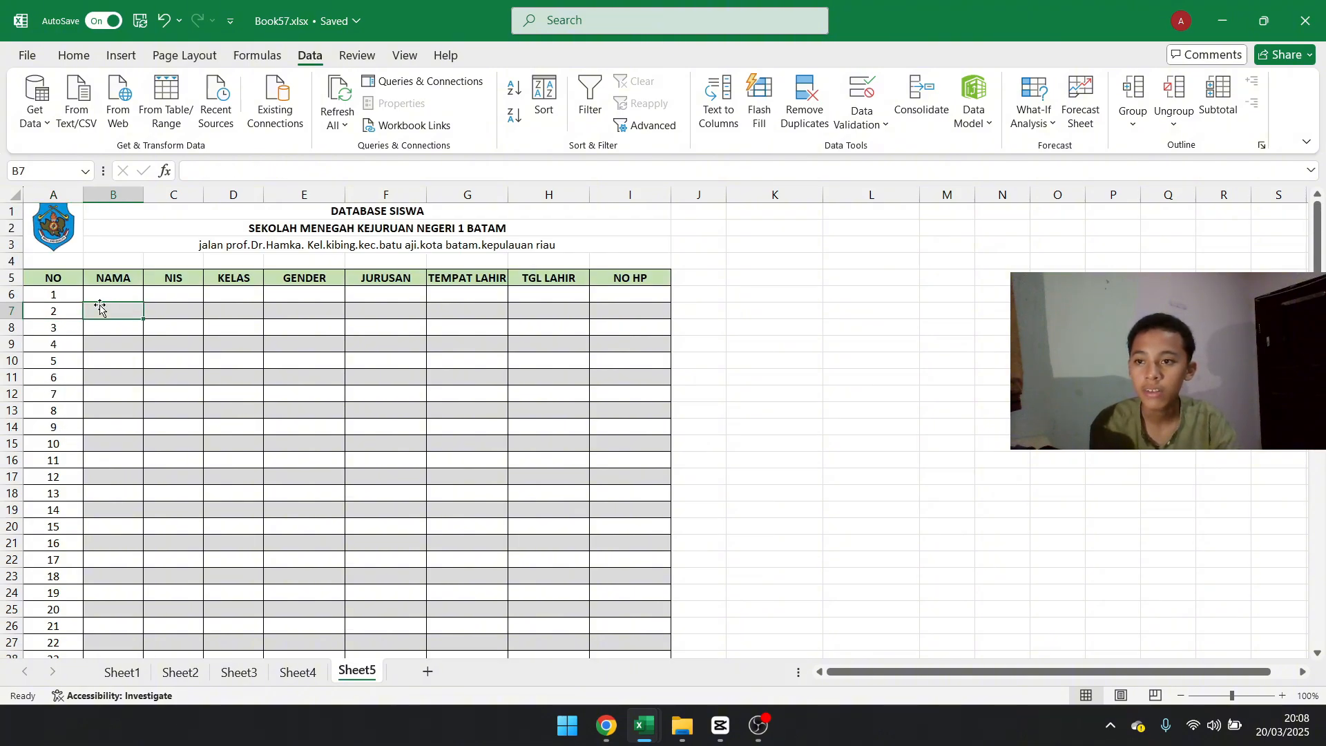
{"action": "left_click", "coordinate": [88, 61]}
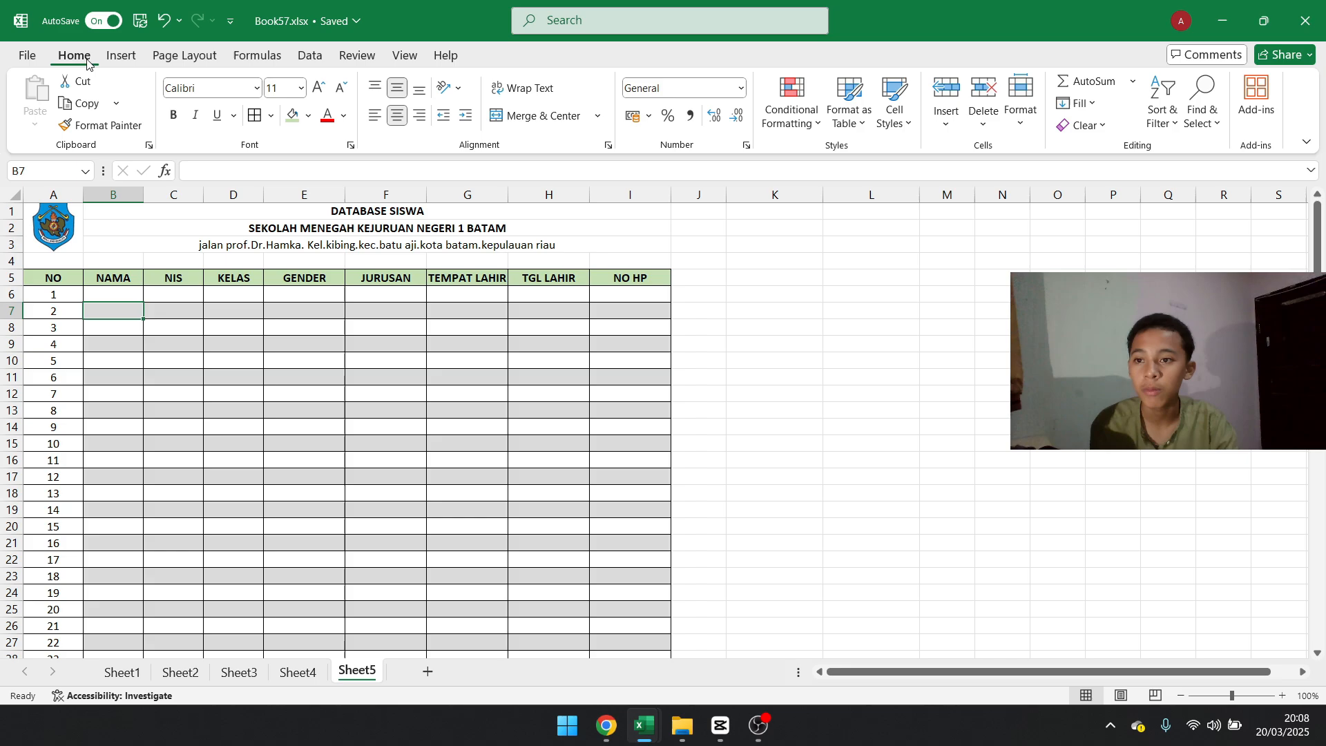
{"action": "left_click", "coordinate": [121, 137]}
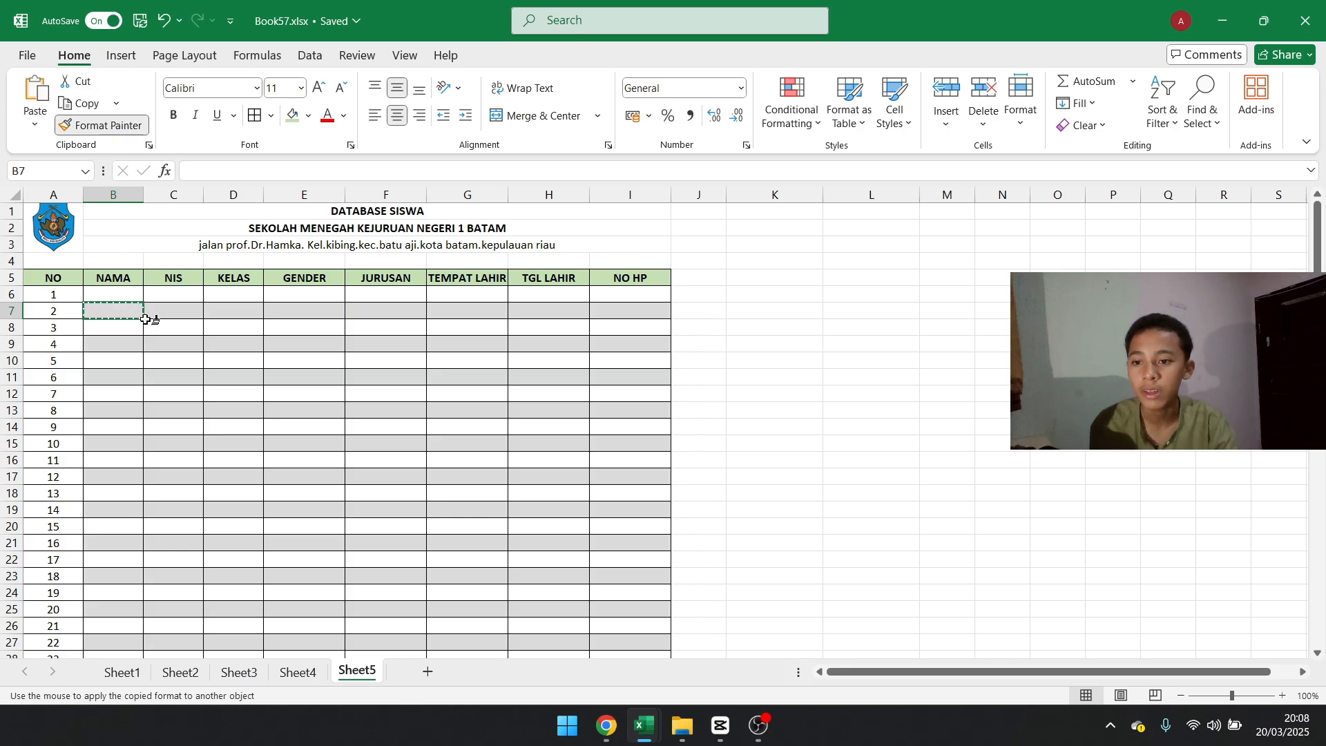
{"action": "mouse_move", "coordinate": [146, 315]}
{"action": "left_mouse_down"}
{"action": "mouse_move", "coordinate": [147, 376]}
{"action": "mouse_move", "coordinate": [114, 344]}
{"action": "left_mouse_up"}
{"action": "left_click", "coordinate": [132, 297]}
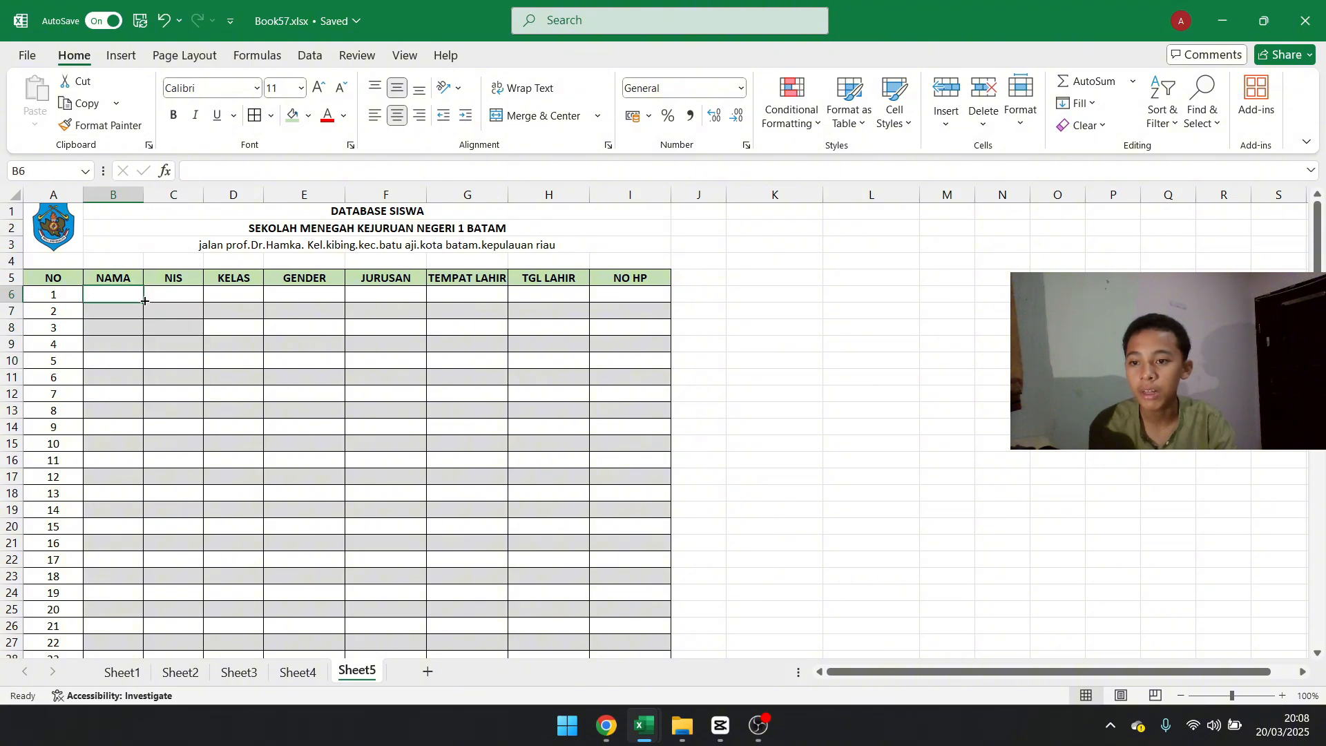
{"action": "key", "text": "ctrl+z"}
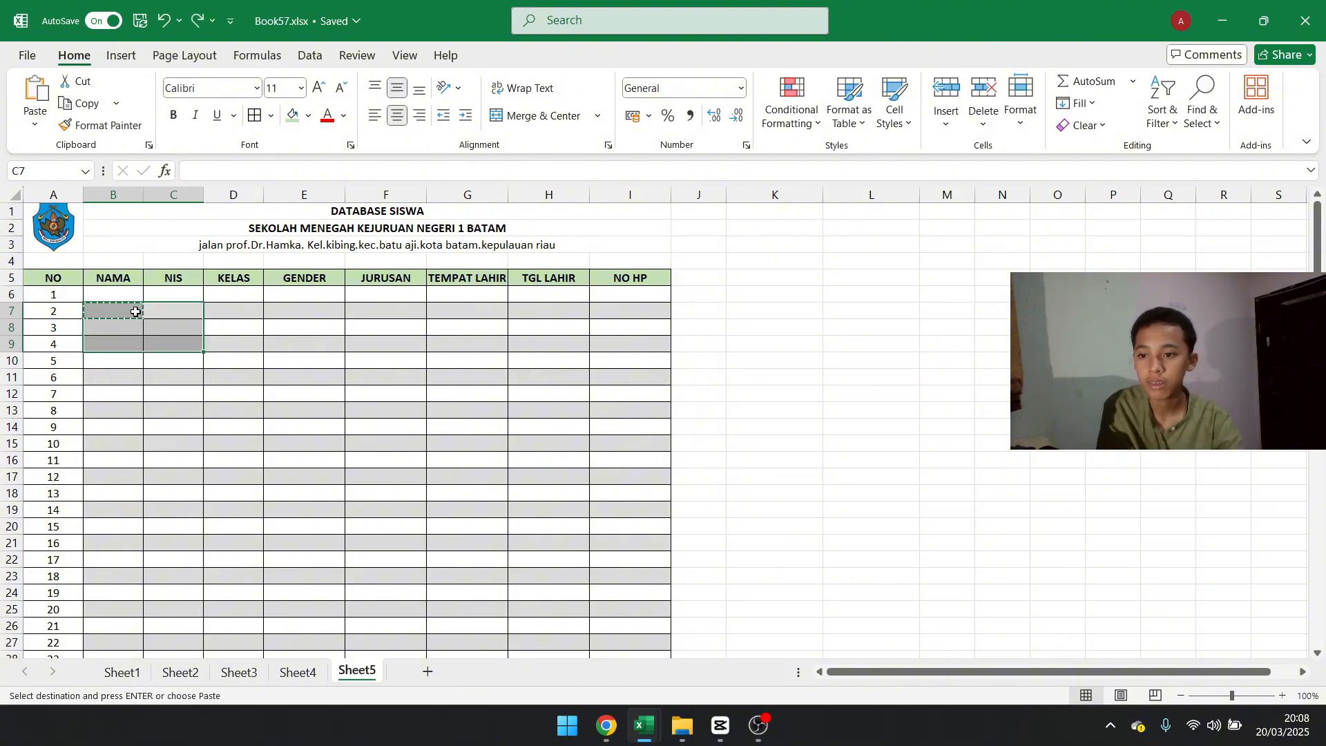
Copy cell B6's formatting onto cell B7 with Format Painter
{"action": "left_click", "coordinate": [101, 294]}
{"action": "double_click", "coordinate": [139, 295]}
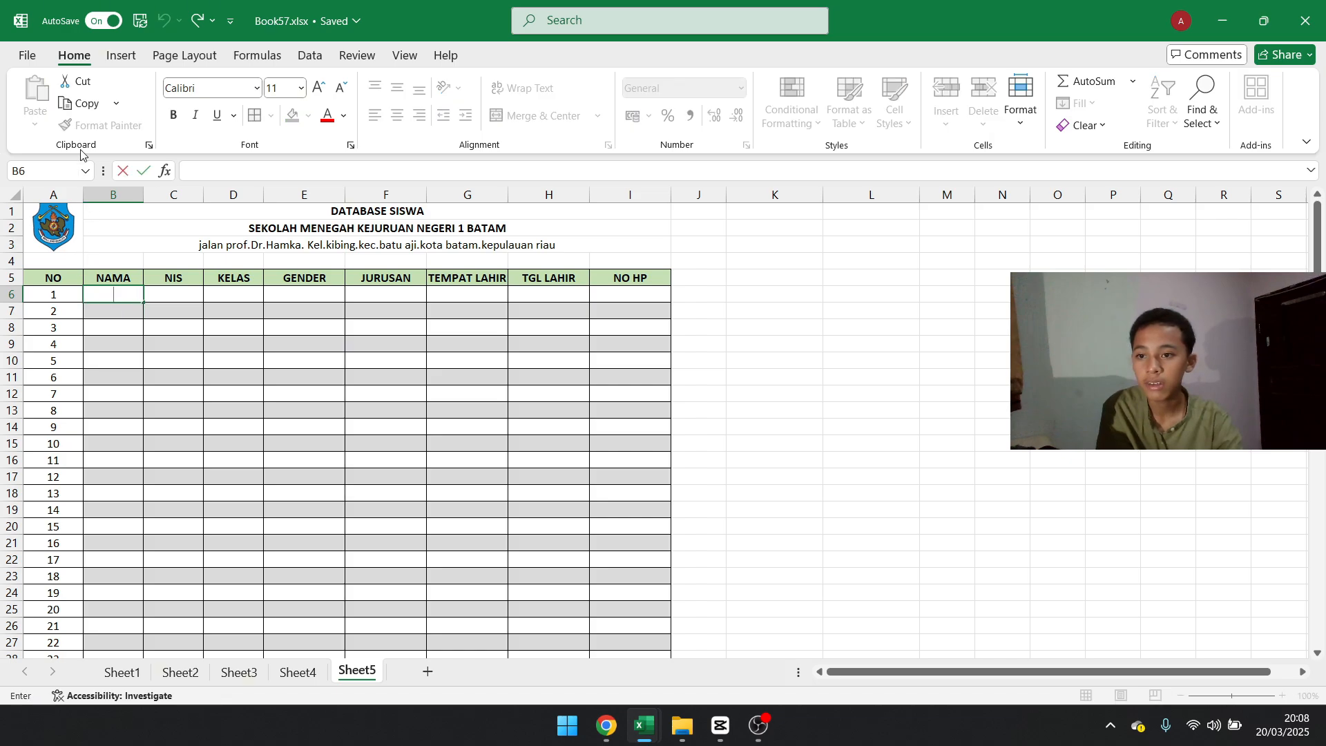
{"action": "left_click", "coordinate": [625, 378]}
{"action": "left_click", "coordinate": [89, 296]}
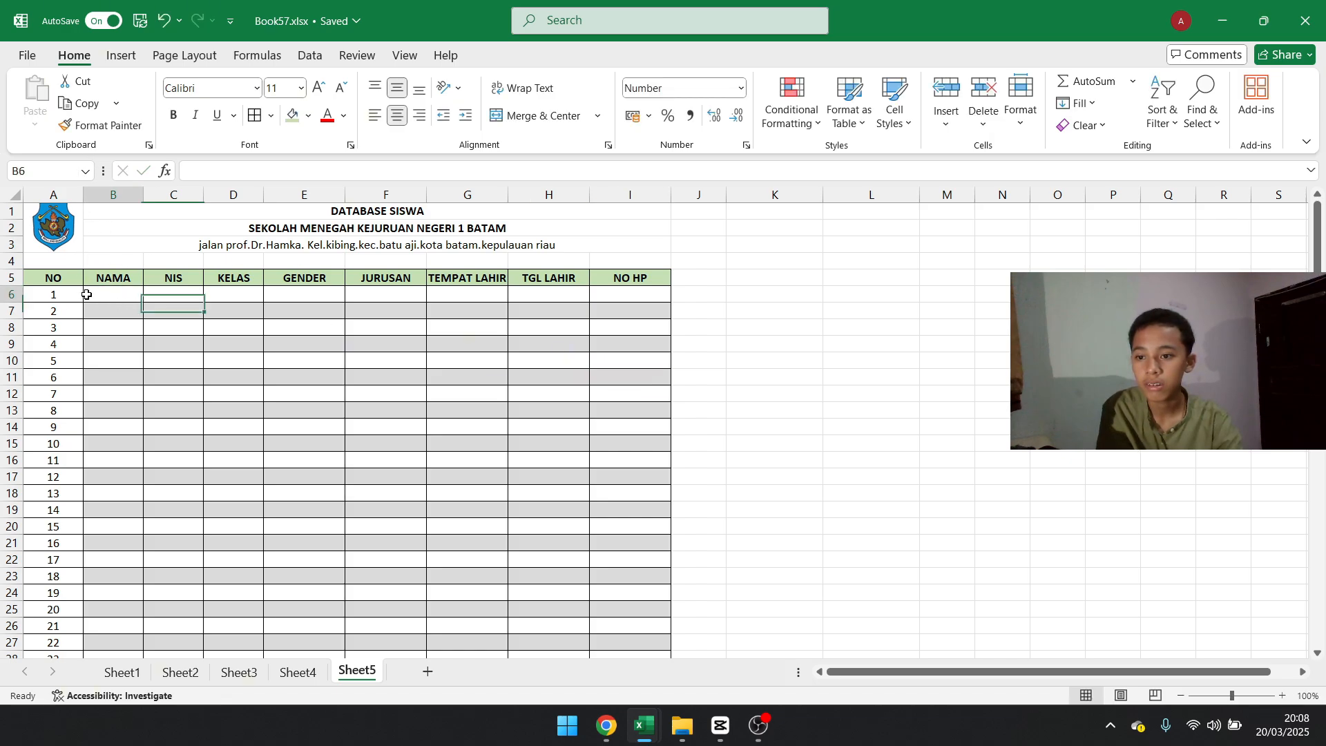
{"action": "left_click", "coordinate": [117, 130]}
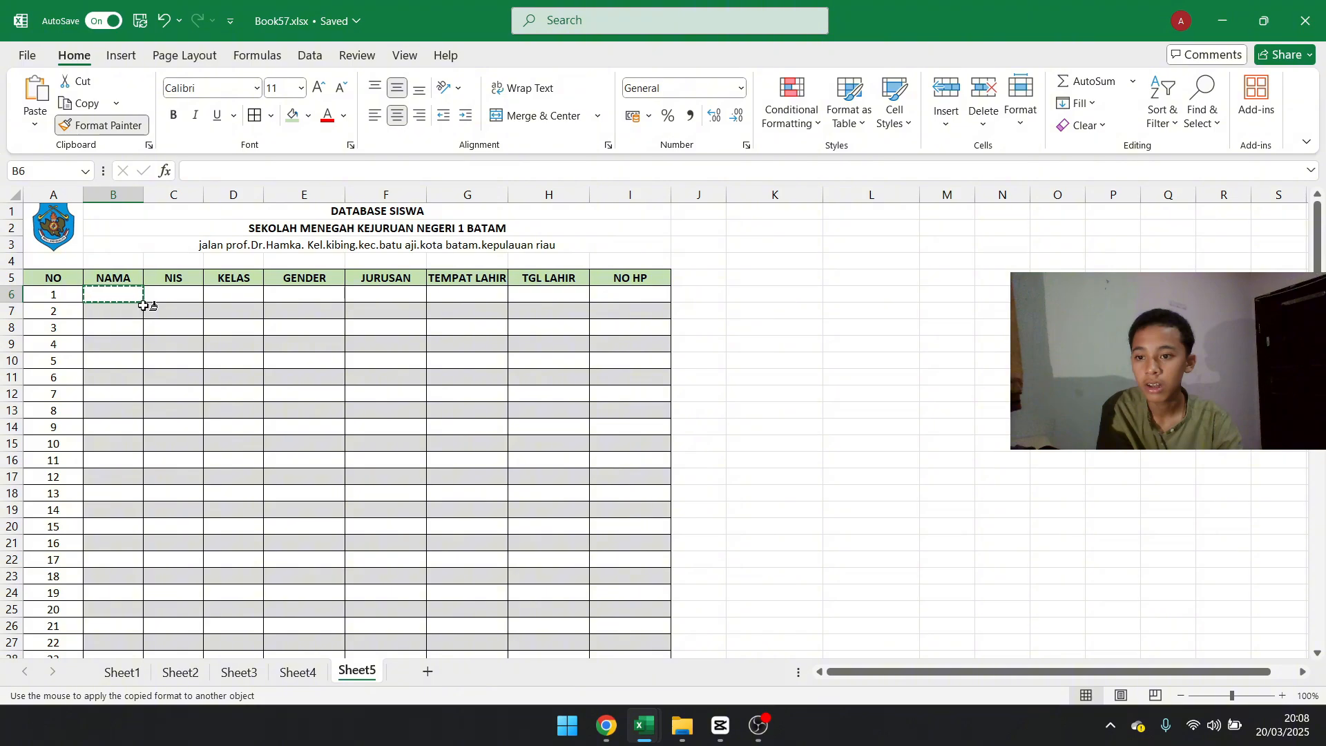
{"action": "mouse_move", "coordinate": [142, 307]}
{"action": "left_mouse_down"}
{"action": "mouse_move", "coordinate": [166, 525]}
{"action": "mouse_move", "coordinate": [102, 367]}
{"action": "mouse_move", "coordinate": [104, 312]}
{"action": "left_mouse_up"}
Copy the formatting of B6:B55 onto the NO column's cells A6:A55 with Format Painter
{"action": "left_click", "coordinate": [105, 297]}
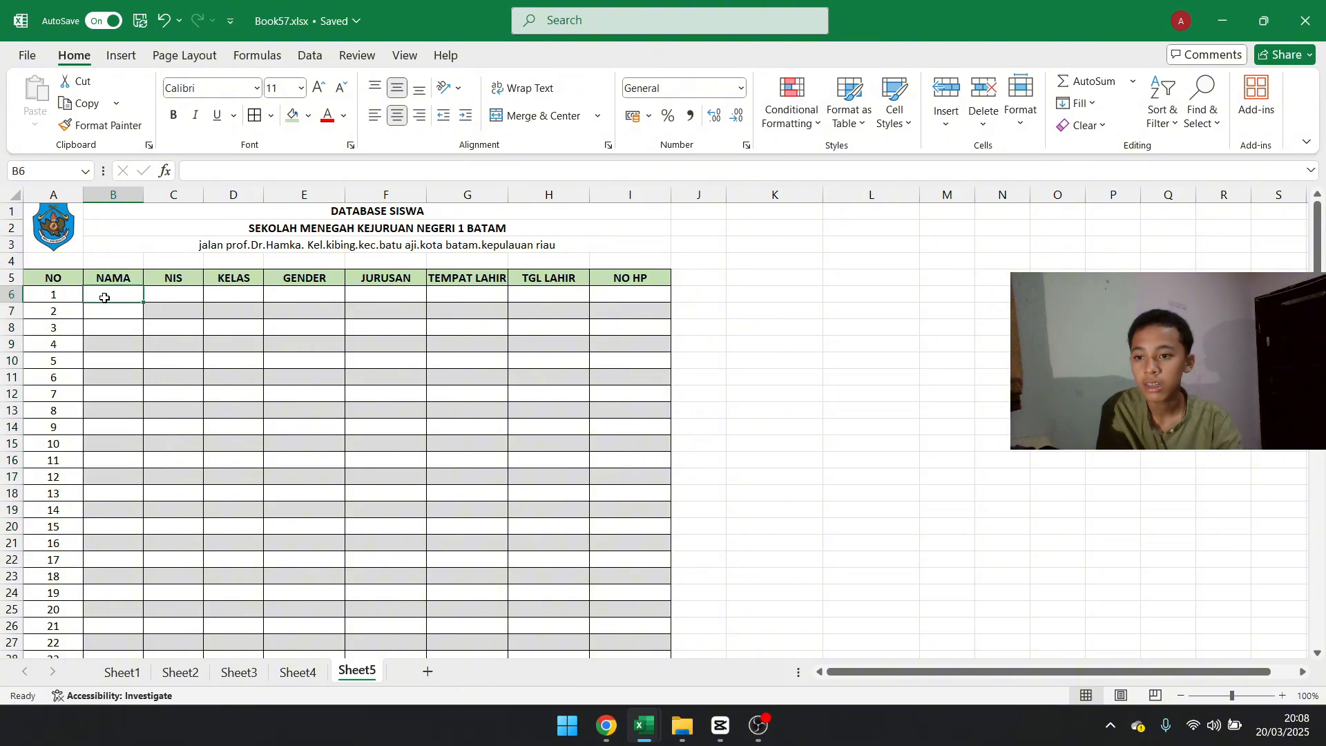
{"action": "scroll", "coordinate": [105, 297], "scroll_direction": "down", "scroll_amount": 12}
{"action": "left_click", "coordinate": [105, 510], "text": "shift"}
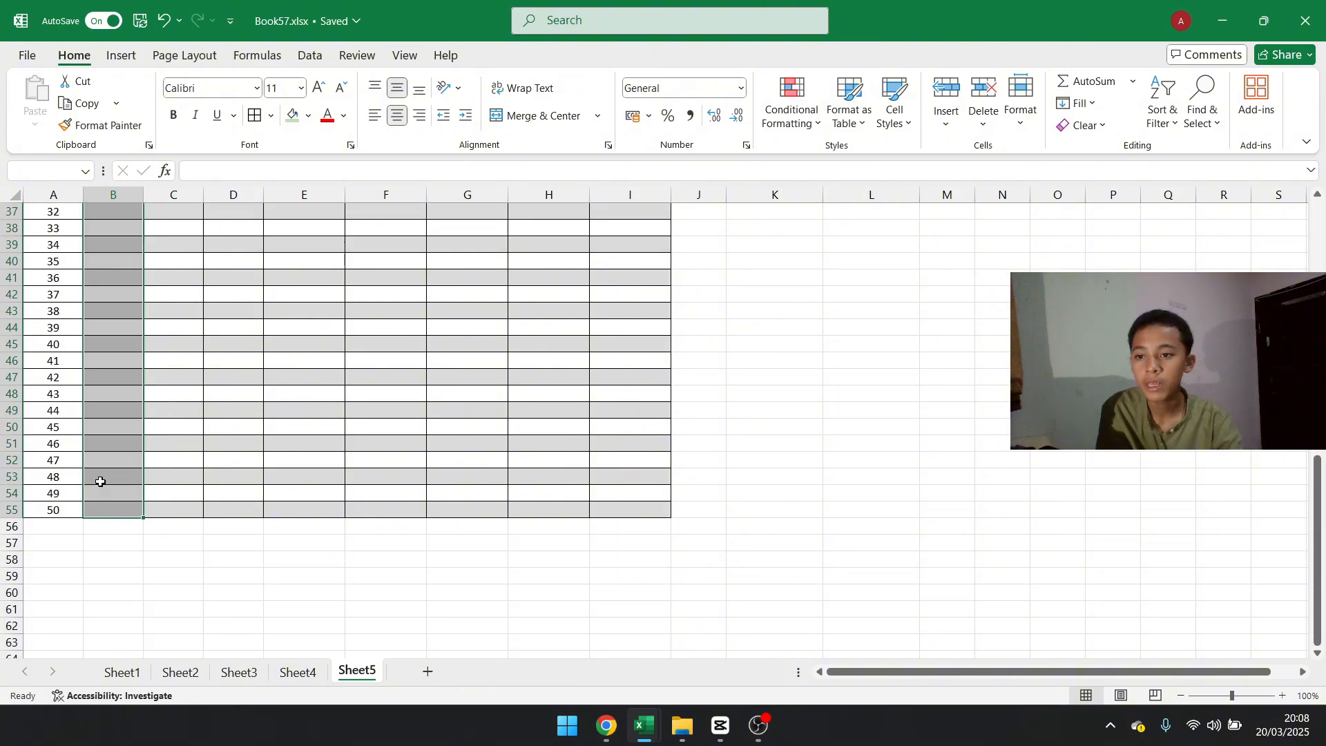
{"action": "scroll", "coordinate": [97, 479], "scroll_direction": "up", "scroll_amount": 12}
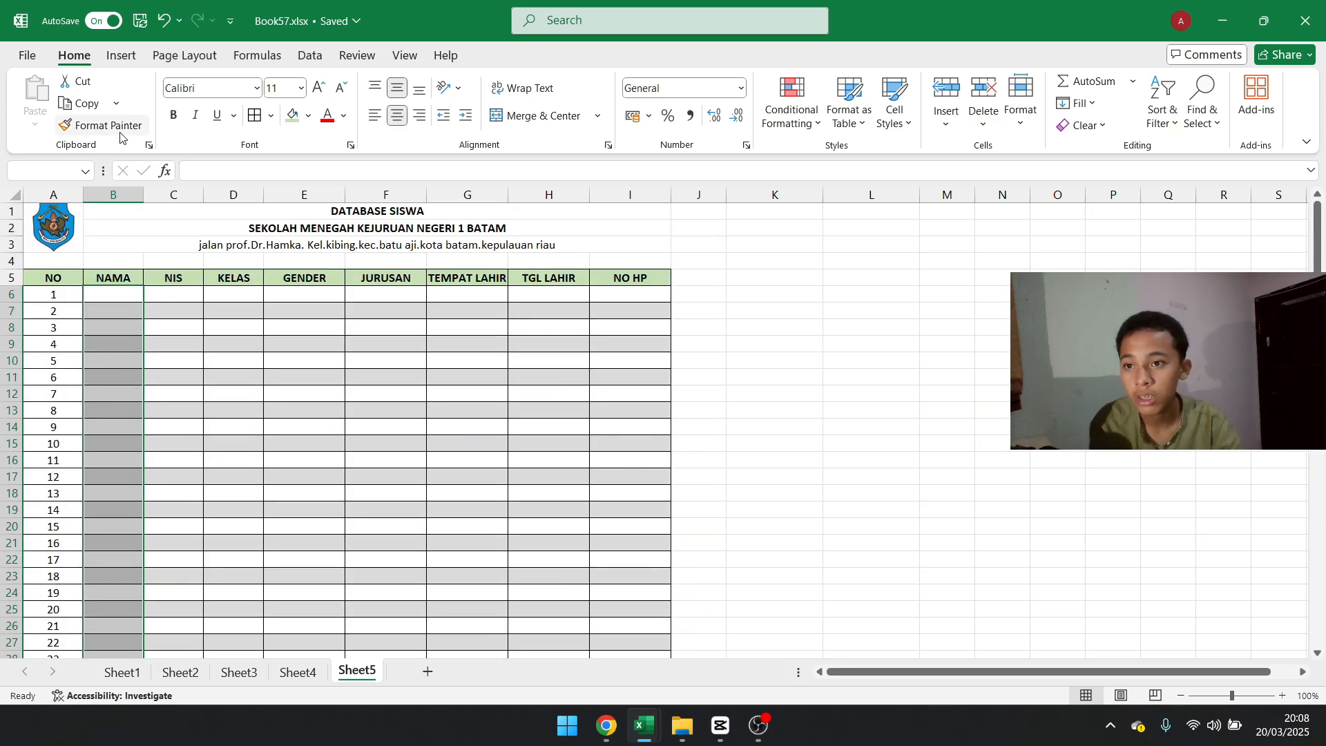
{"action": "left_click", "coordinate": [120, 129]}
{"action": "scroll", "coordinate": [152, 373], "scroll_direction": "down", "scroll_amount": 13}
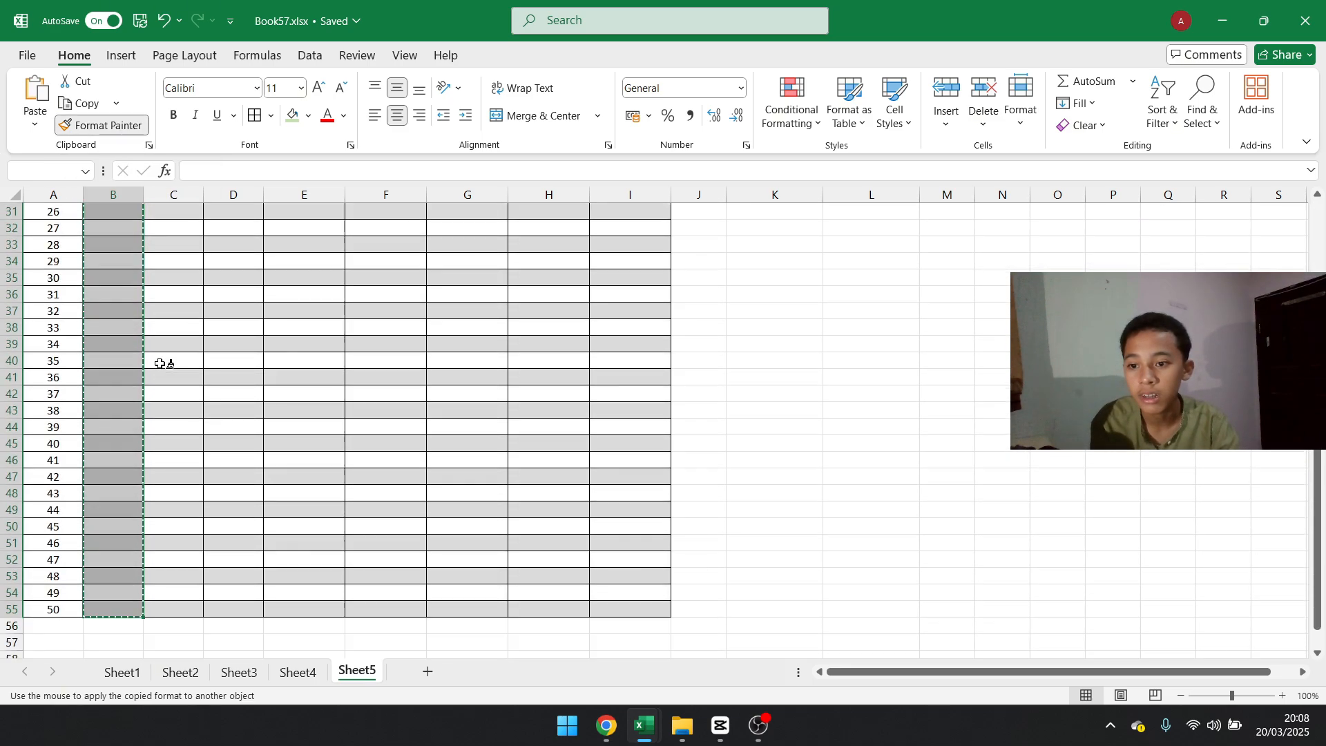
{"action": "scroll", "coordinate": [53, 462], "scroll_direction": "up", "scroll_amount": 13}
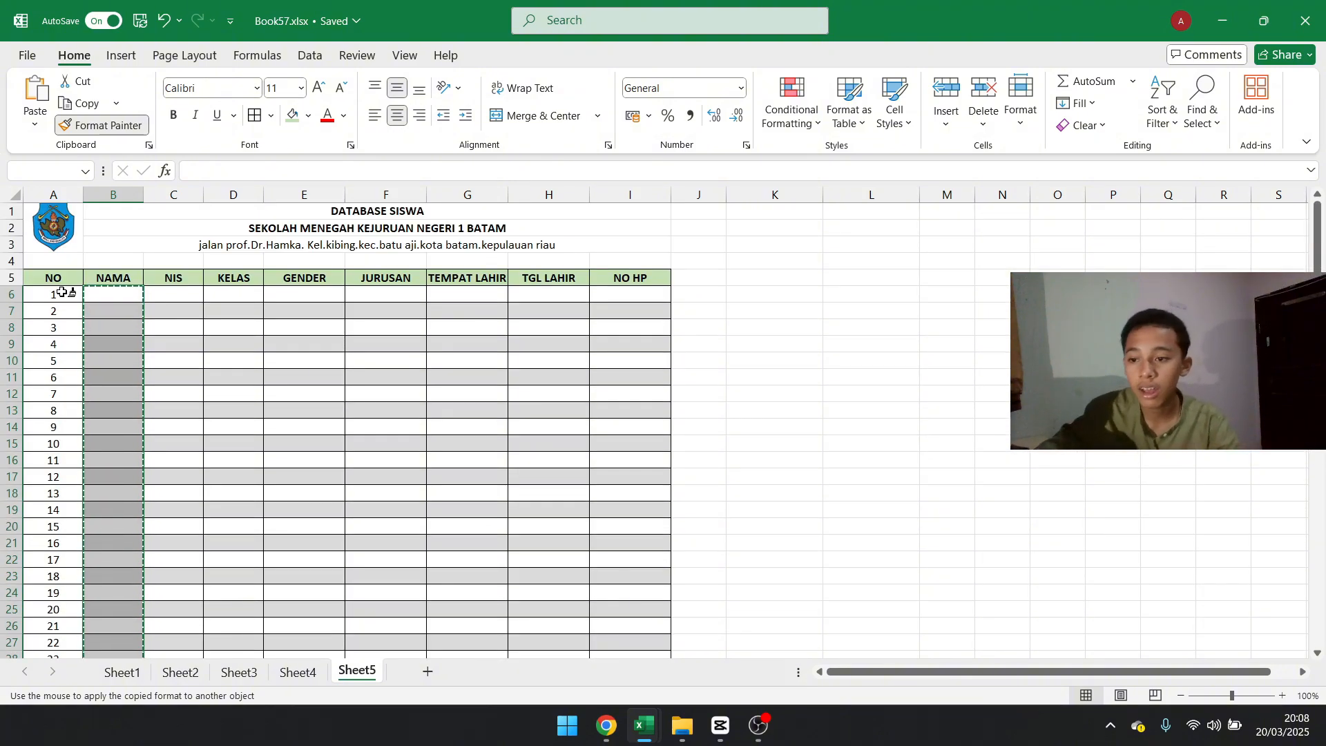
{"action": "mouse_move", "coordinate": [62, 292]}
{"action": "left_mouse_down"}
{"action": "mouse_move", "coordinate": [80, 569]}
{"action": "mouse_move", "coordinate": [40, 669]}
{"action": "mouse_move", "coordinate": [49, 632]}
{"action": "left_mouse_up"}
{"action": "left_click", "coordinate": [875, 391]}
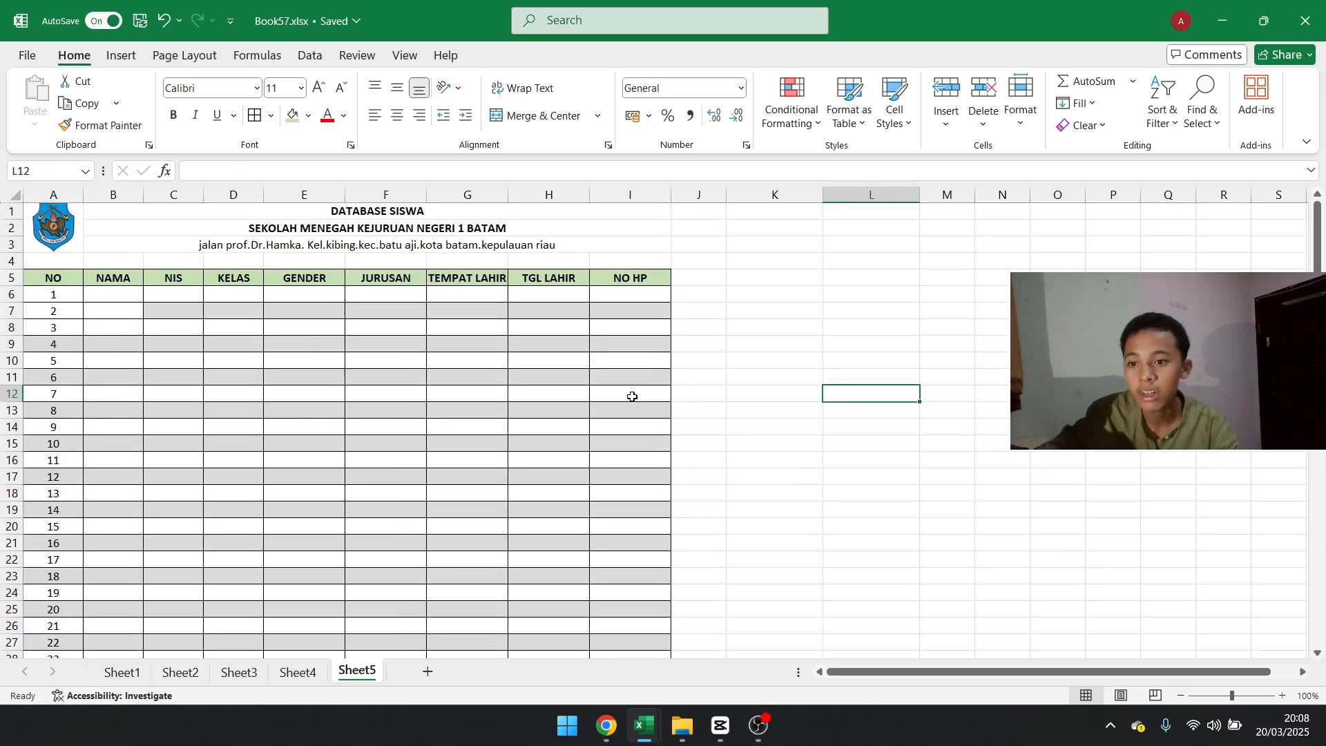
Check the banding of the numbered rows and copy a grey row's formatting onto A7:B7 with Format Painter
{"action": "scroll", "coordinate": [150, 483], "scroll_direction": "down", "scroll_amount": 9}
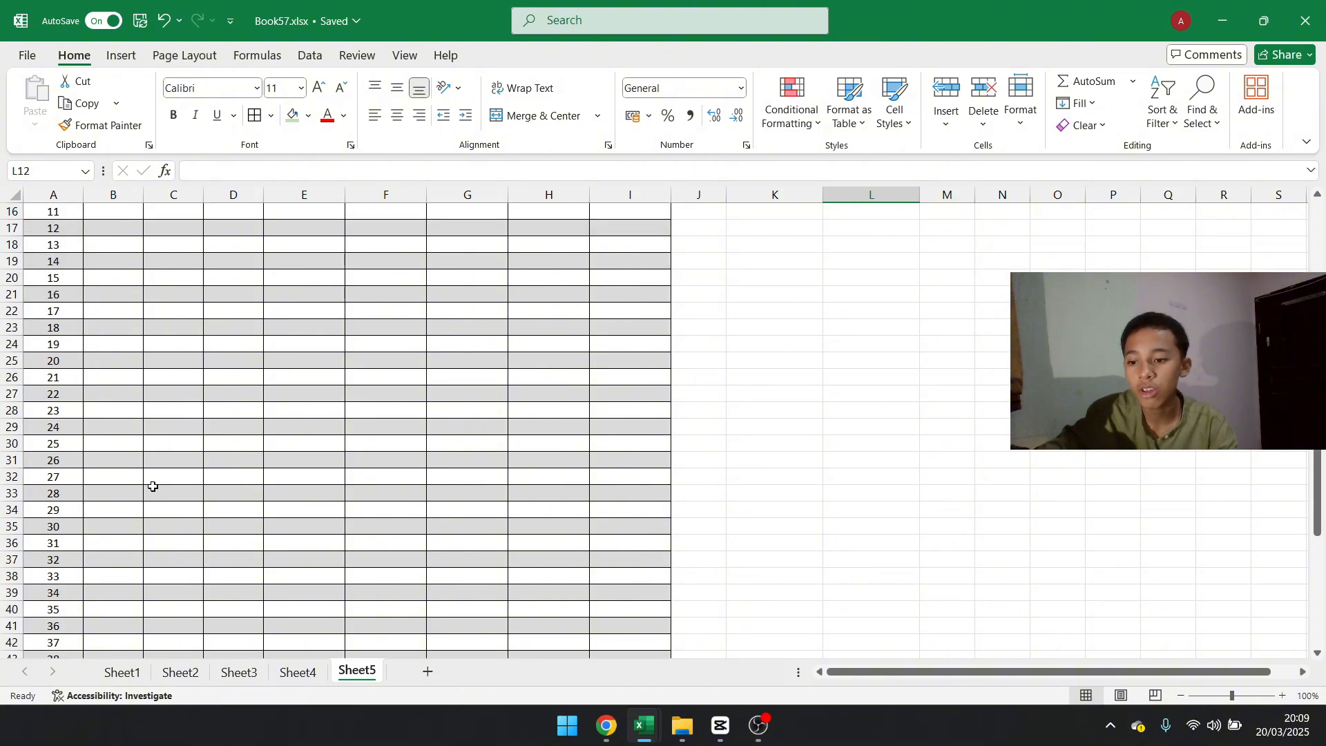
{"action": "scroll", "coordinate": [150, 488], "scroll_direction": "up", "scroll_amount": 9}
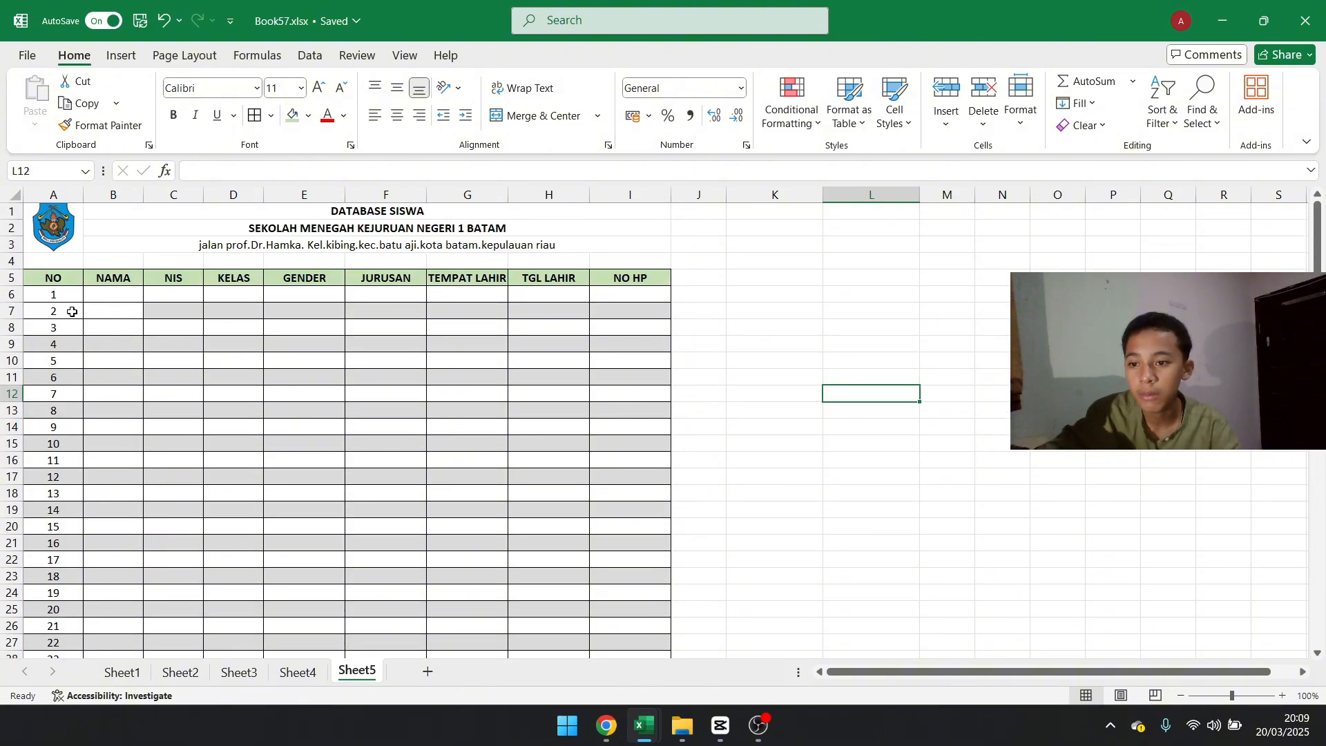
{"action": "mouse_move", "coordinate": [71, 343]}
{"action": "left_mouse_down"}
{"action": "mouse_move", "coordinate": [104, 343]}
{"action": "mouse_move", "coordinate": [76, 352]}
{"action": "mouse_move", "coordinate": [104, 325]}
{"action": "left_mouse_up"}
{"action": "left_click", "coordinate": [102, 125]}
{"action": "left_click", "coordinate": [76, 318]}
{"action": "left_click", "coordinate": [826, 345]}
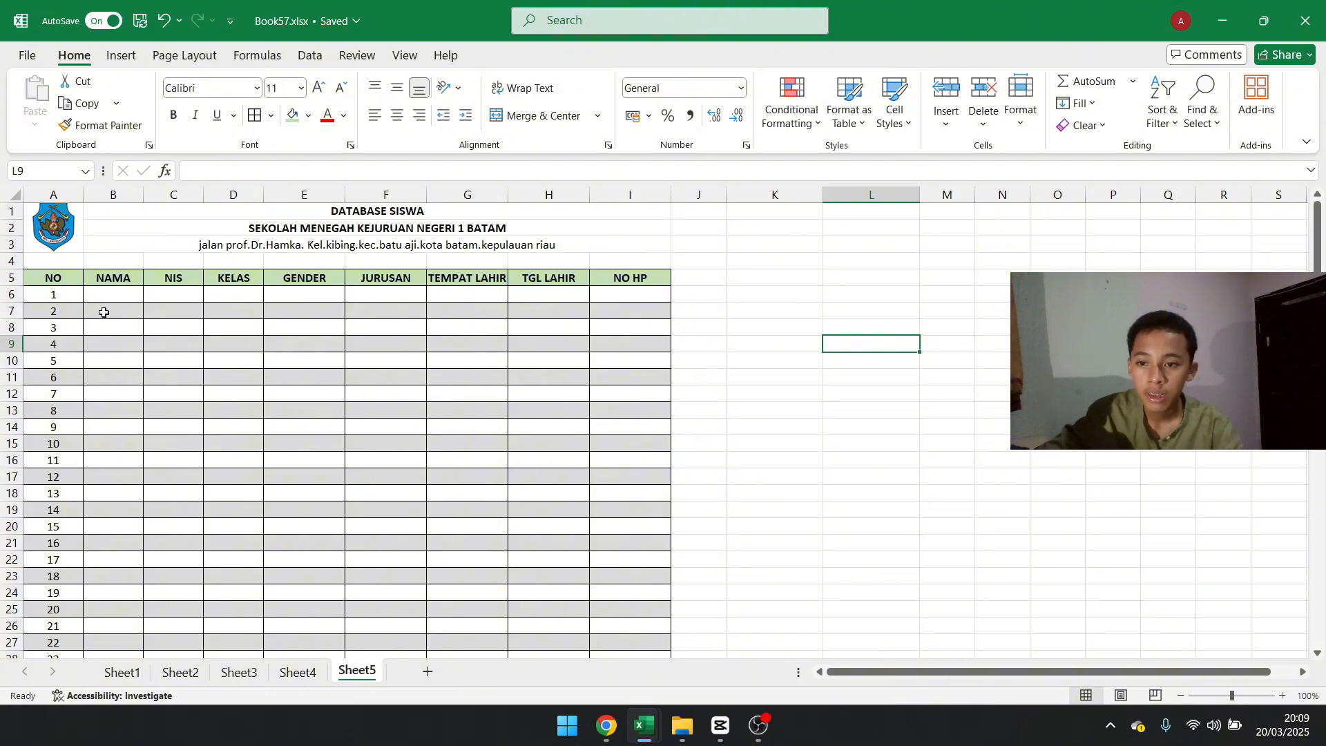
{"action": "scroll", "coordinate": [130, 292], "scroll_direction": "down", "scroll_amount": 1}
{"action": "scroll", "coordinate": [130, 292], "scroll_direction": "up", "scroll_amount": 1}
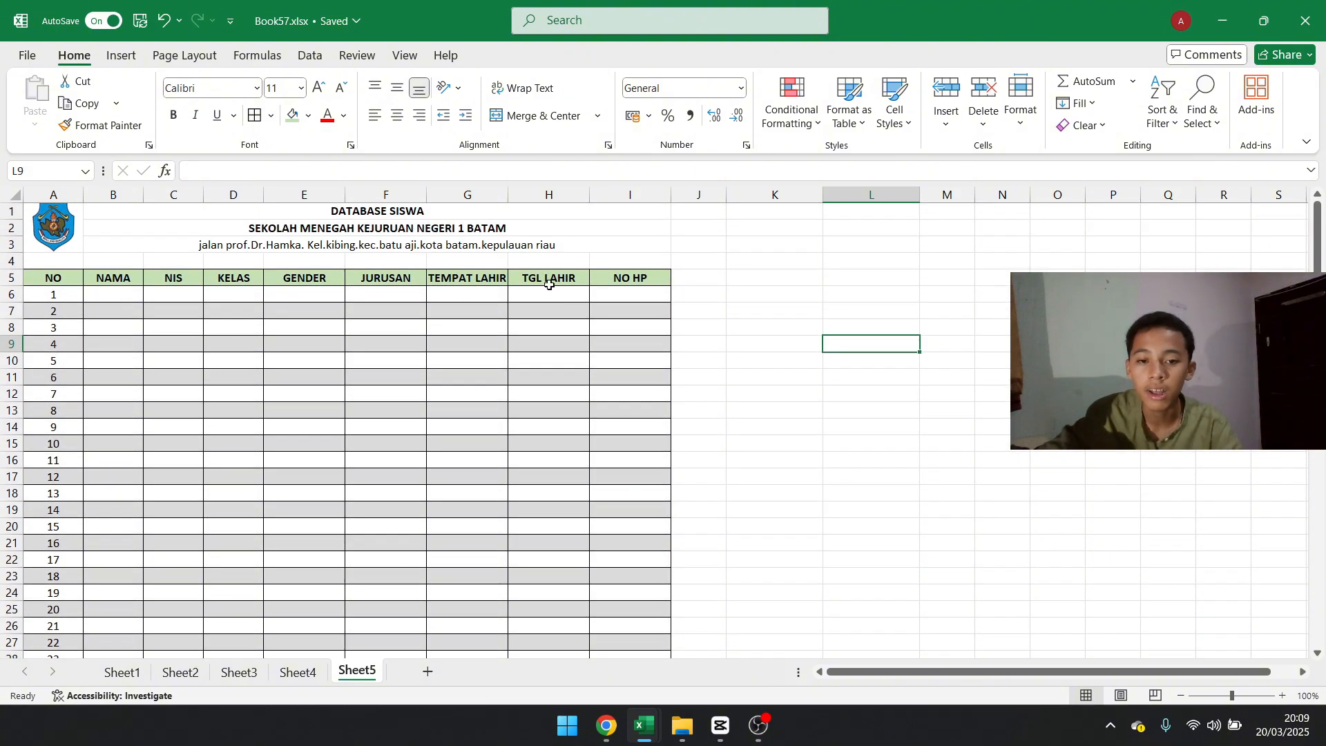
Enter a sample student name directly in cell B6 of the NAMA column and clear the entry
{"action": "left_click", "coordinate": [133, 289]}
{"action": "type", "text": "JSDFH"}
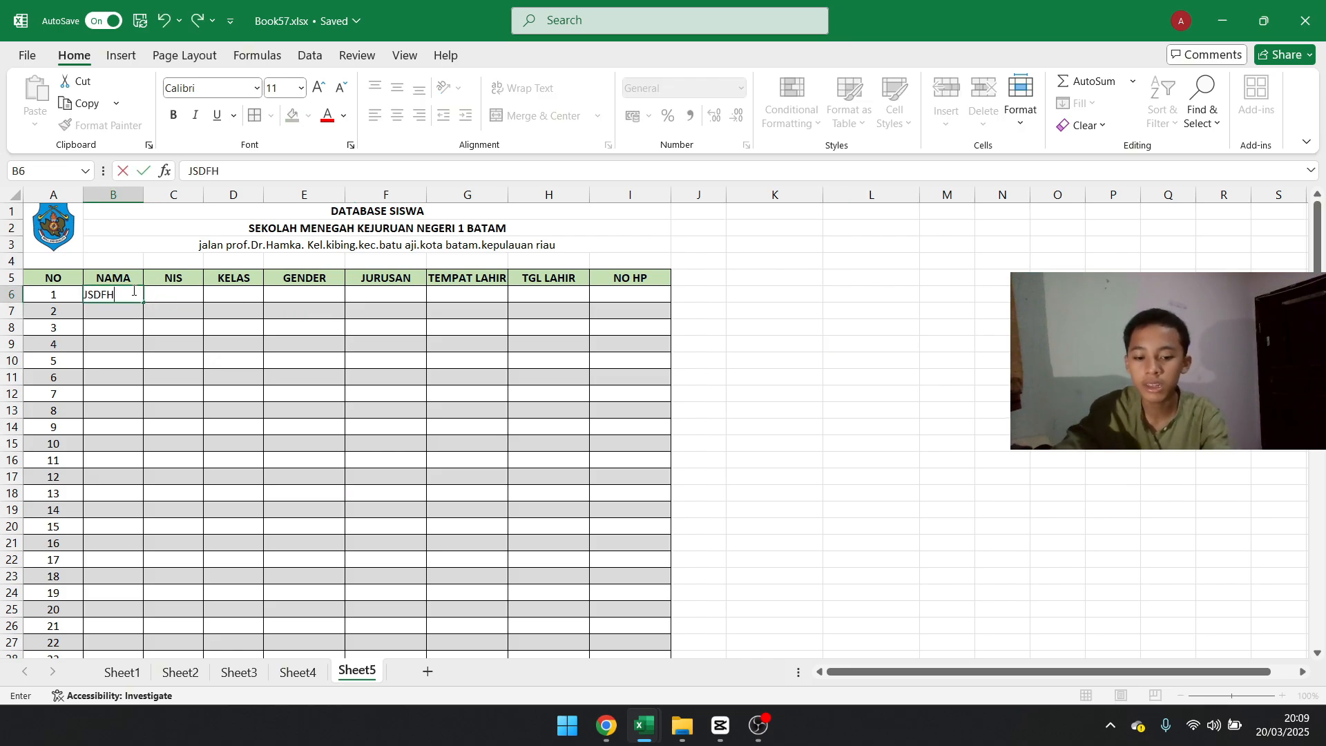
{"action": "key", "text": "BackSpace"}
{"action": "type", "text": "A"}
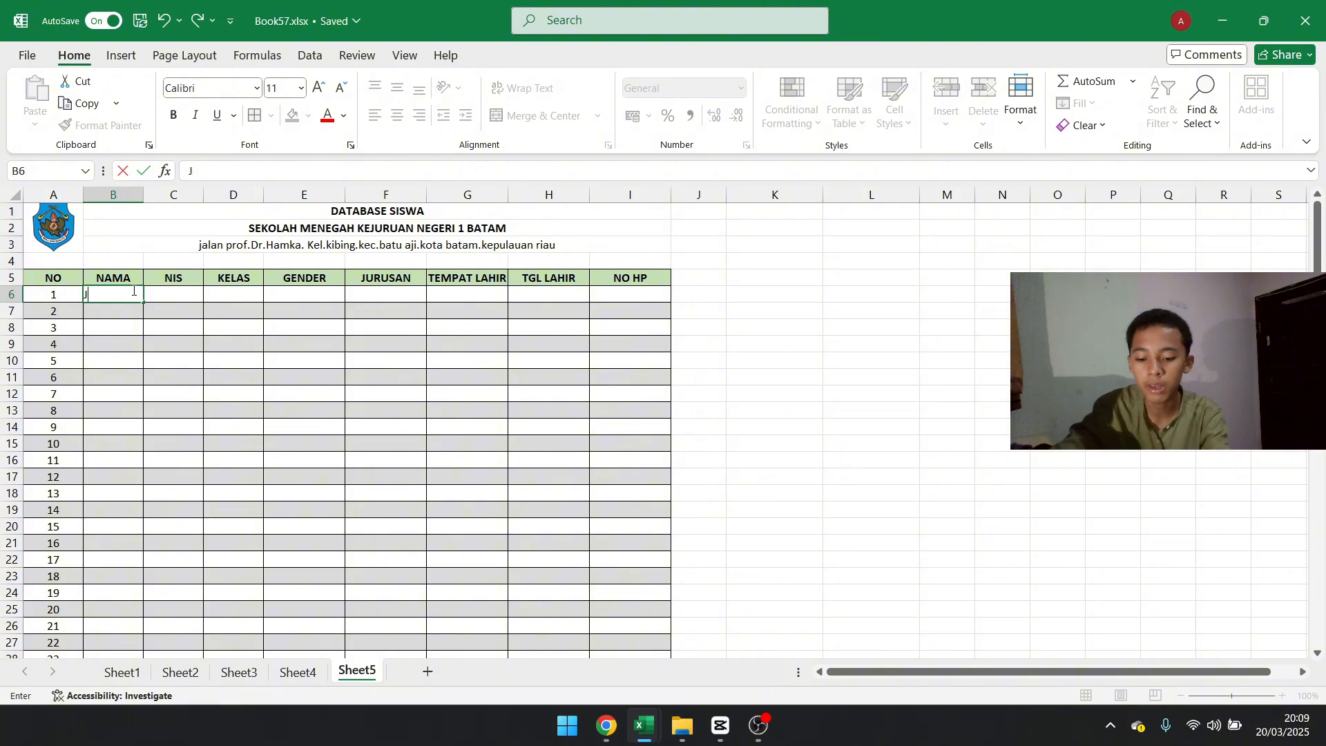
{"action": "type", "text": "Fajri"}
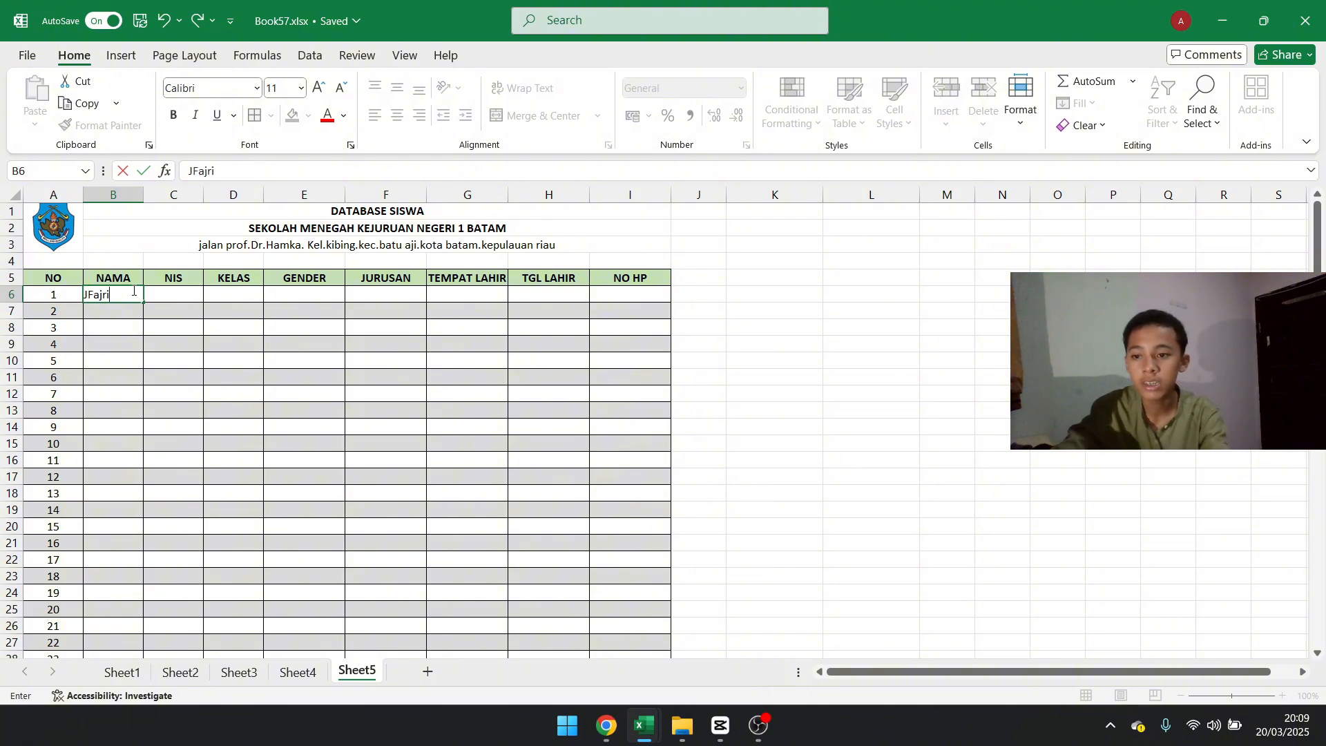
{"action": "type", "text": "Fajri"}
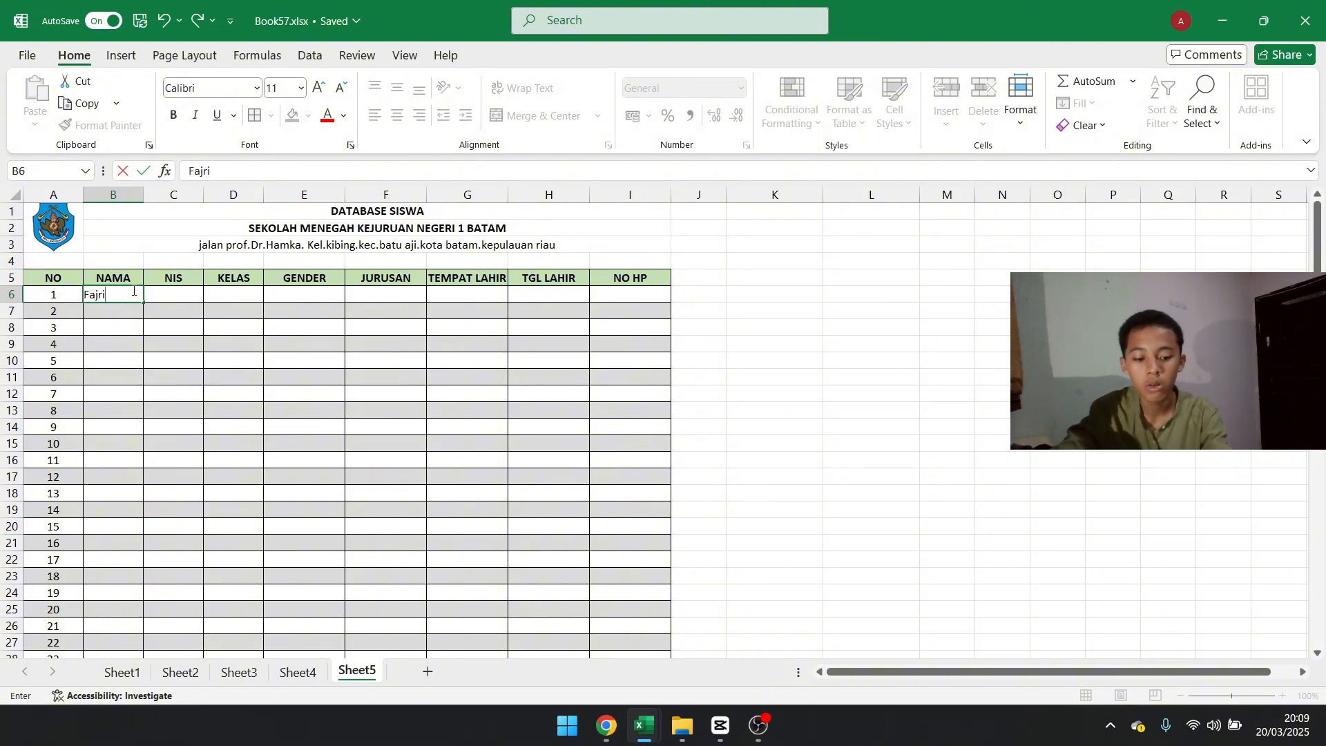
{"action": "key", "text": "Tab"}
{"action": "key", "text": "Tab"}
{"action": "key", "text": "Tab"}
{"action": "key", "text": "Left"}
{"action": "key", "text": "Left"}
{"action": "key", "text": "Left"}
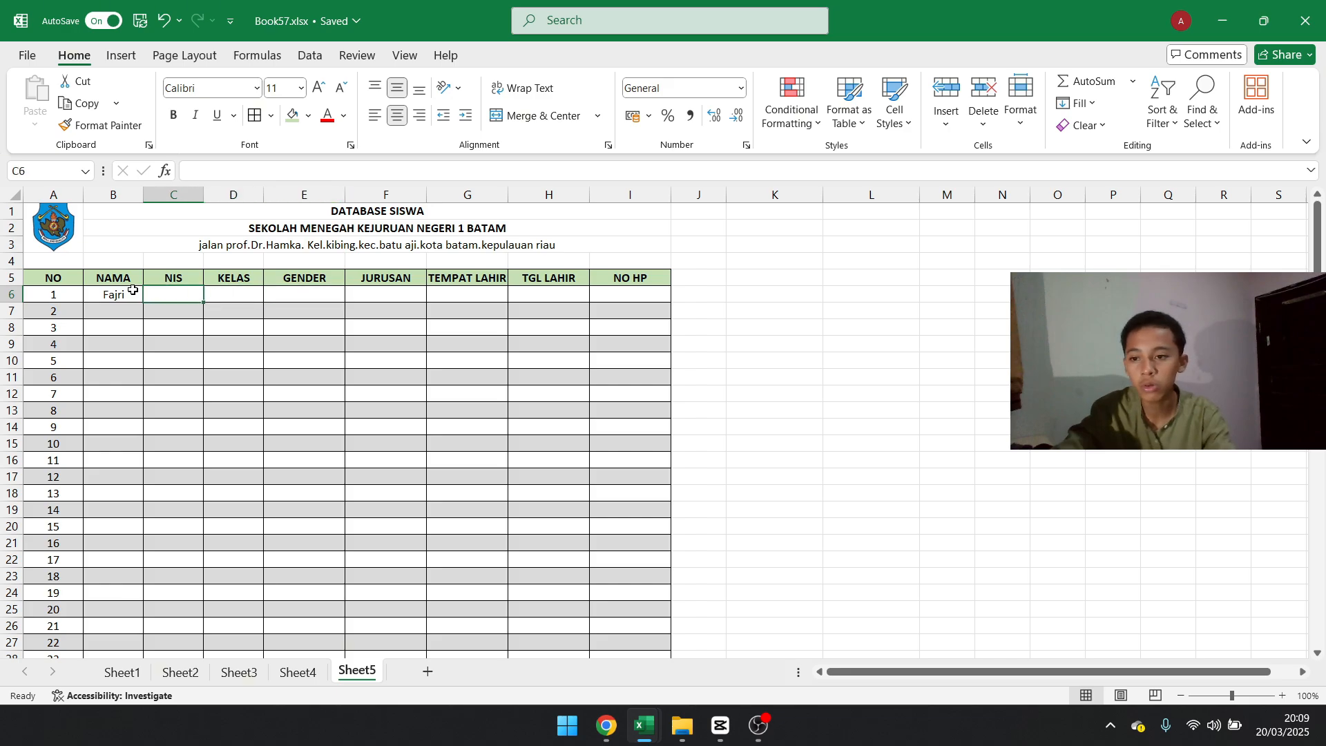
{"action": "key", "text": "BackSpace"}
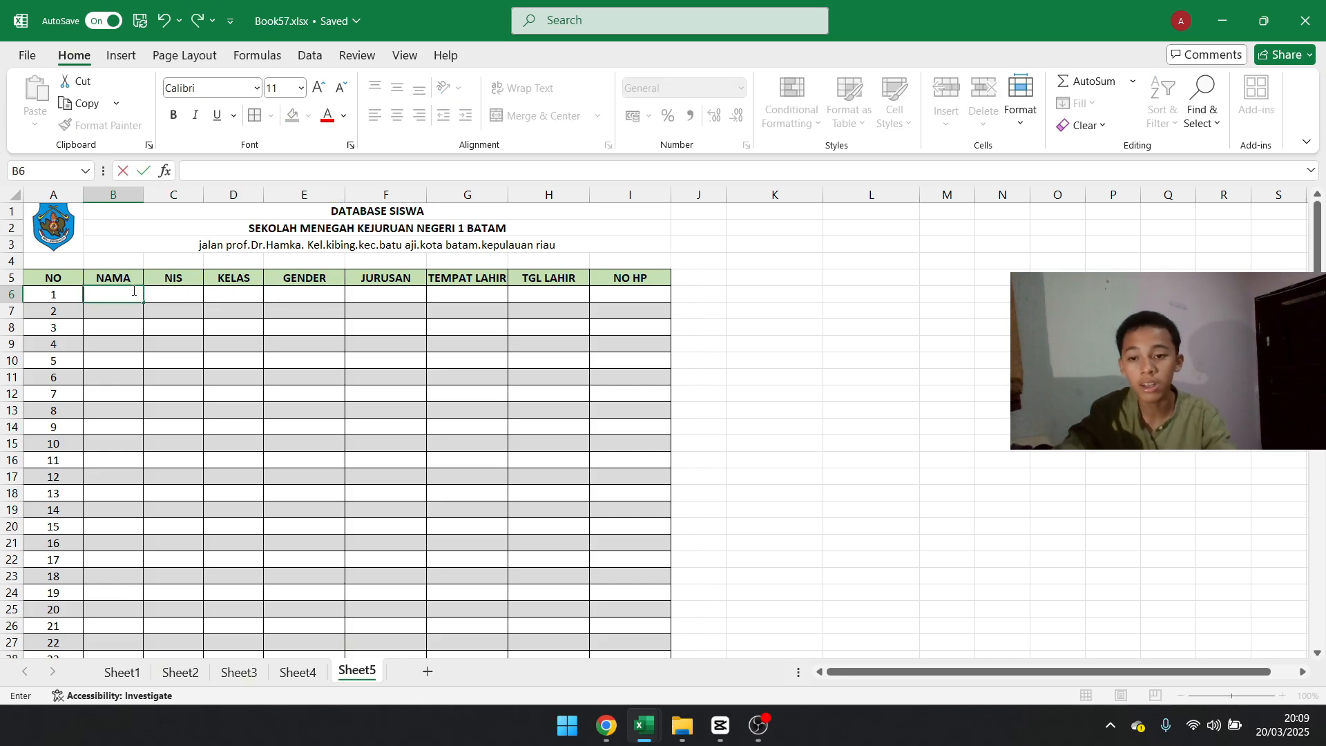
{"action": "left_click", "coordinate": [693, 360]}
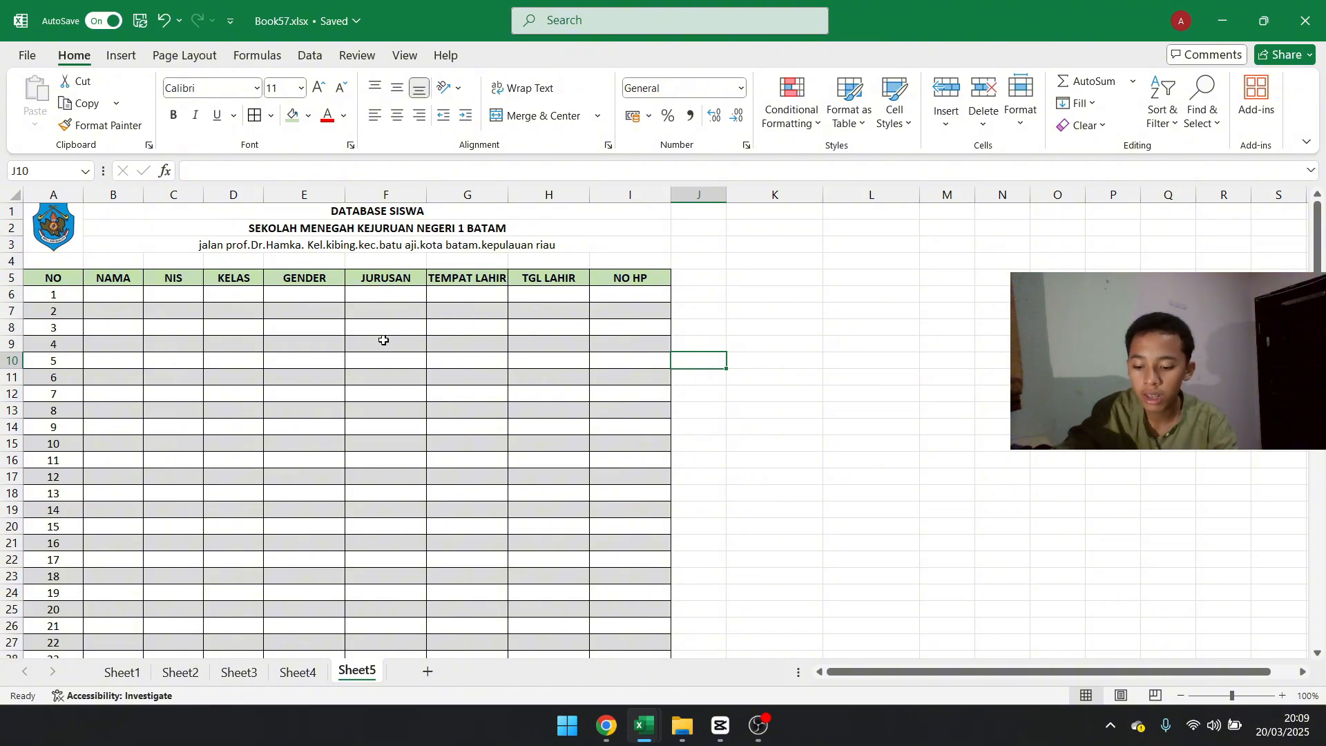
Open the data entry form for the table and enter the student's name in record 1's NAMA field
{"action": "key", "text": "alt+d"}
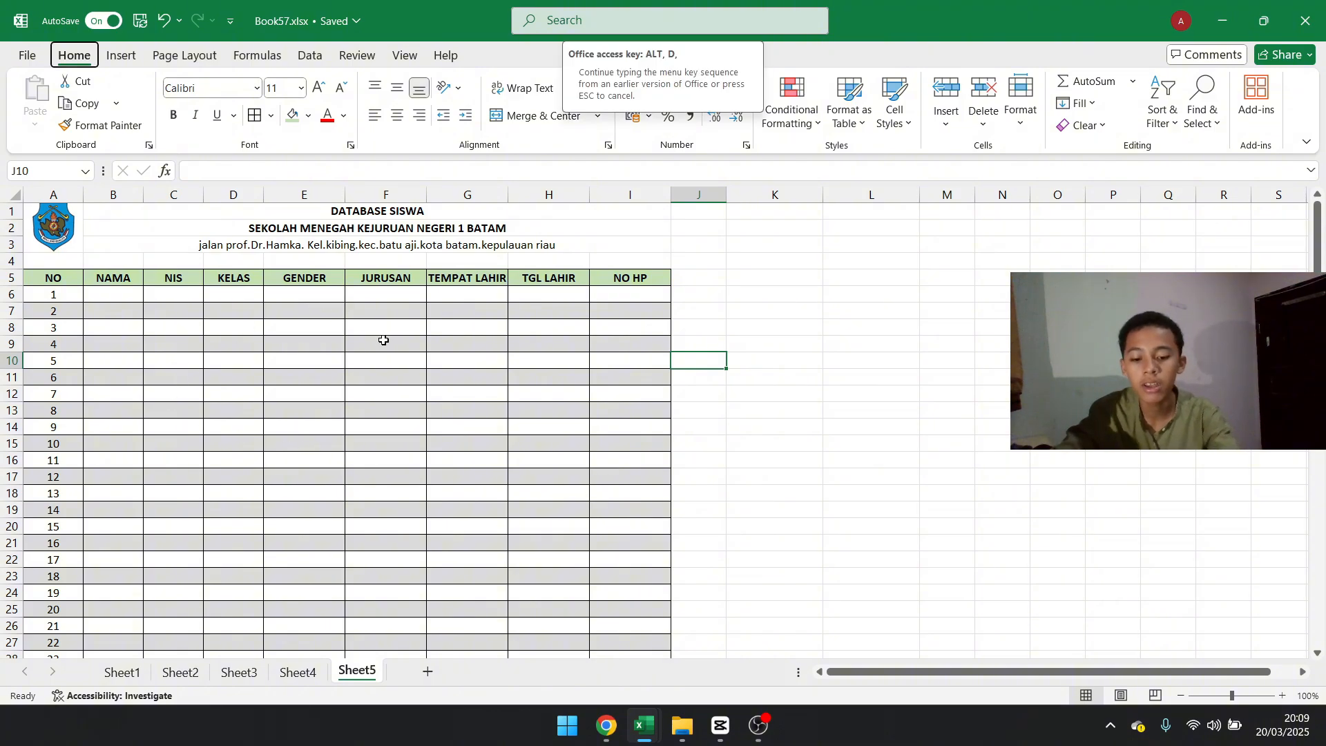
{"action": "key", "text": "o"}
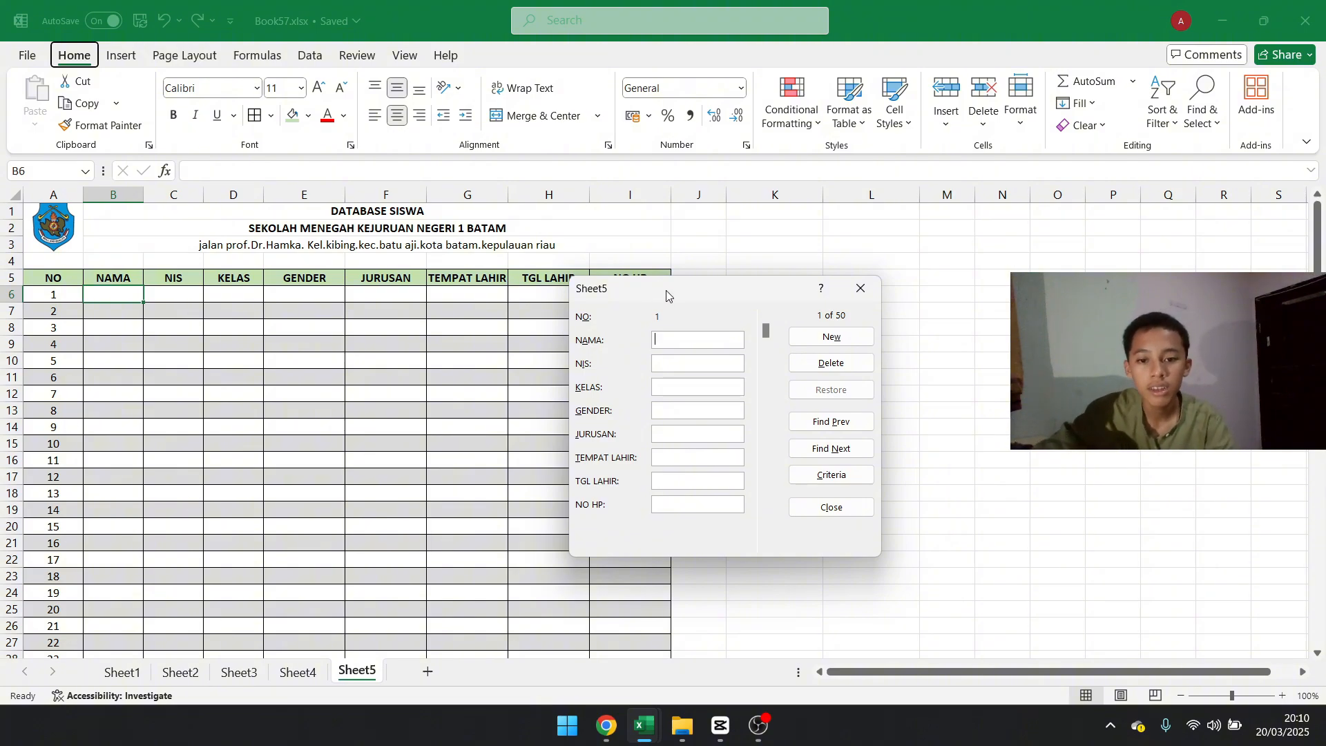
{"action": "left_click_drag", "start_coordinate": [666, 290], "coordinate": [631, 243]}
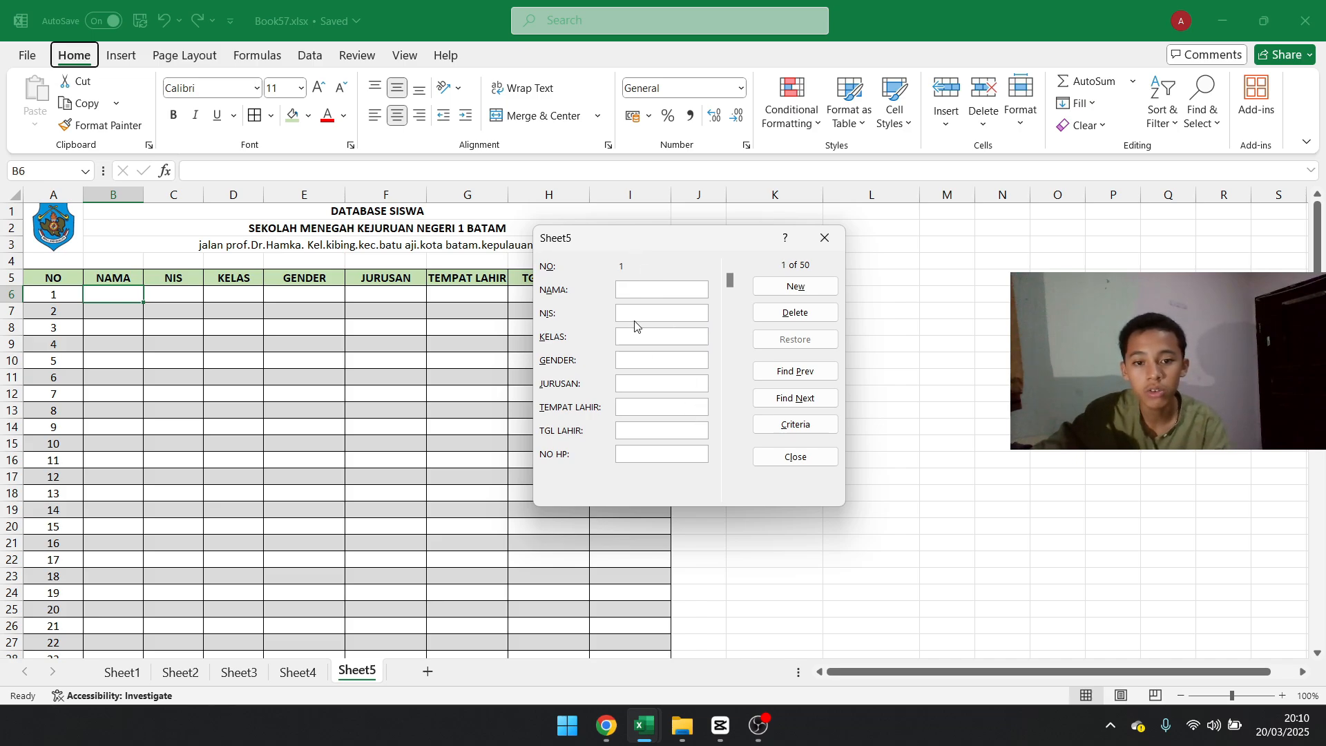
{"action": "type", "text": "Az"}
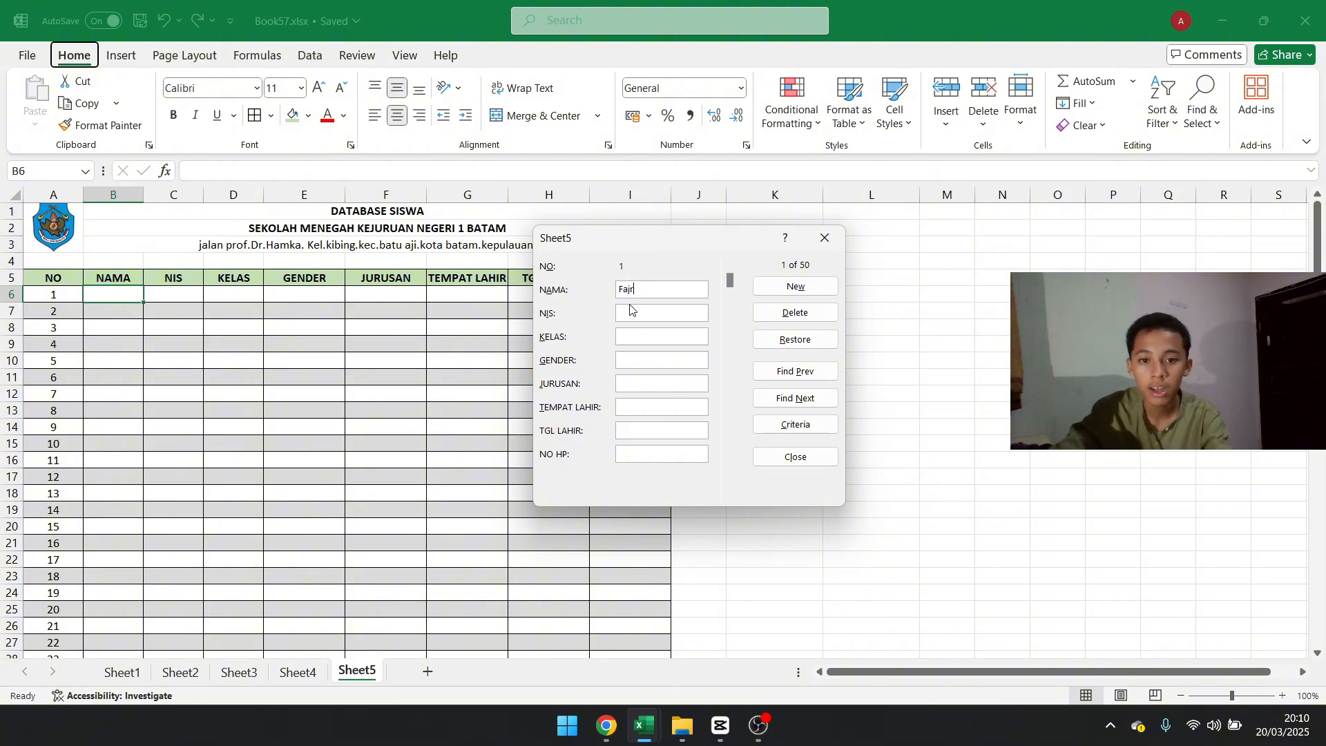
{"action": "key", "text": "Return"}
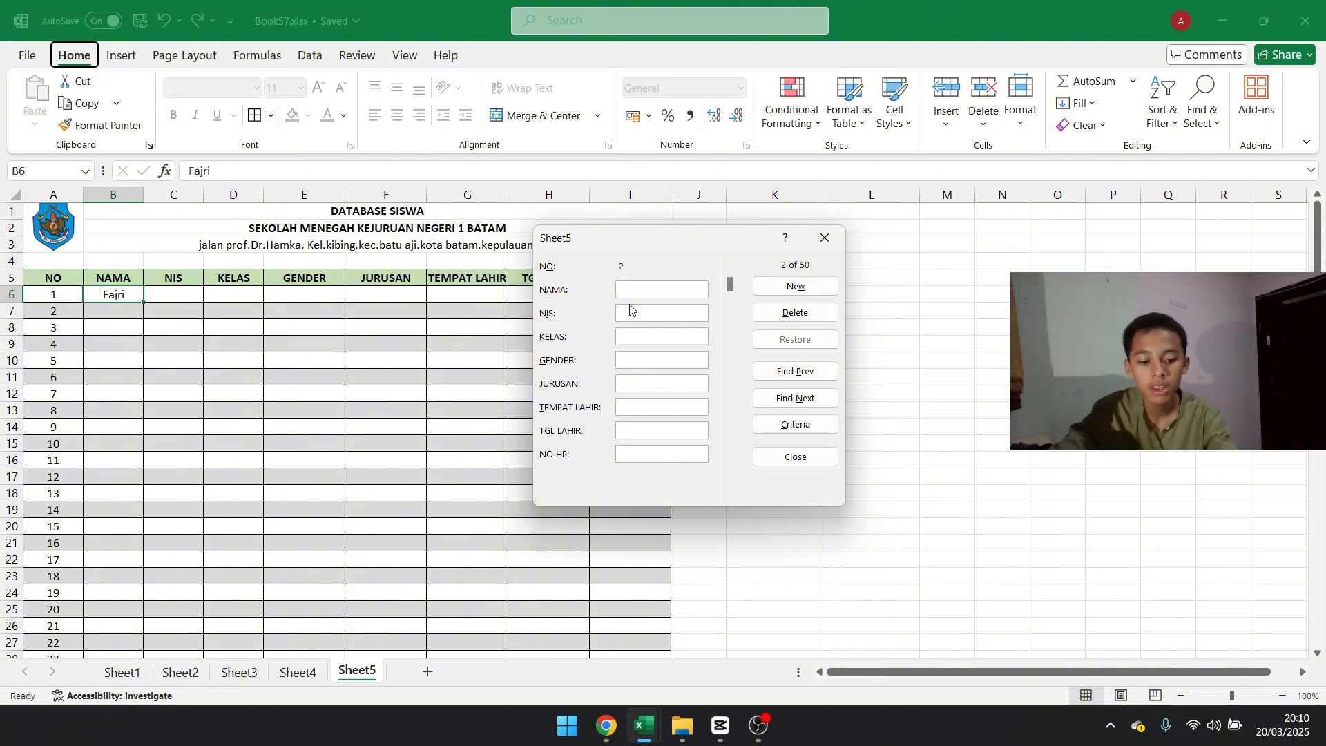
{"action": "key", "text": "Up"}
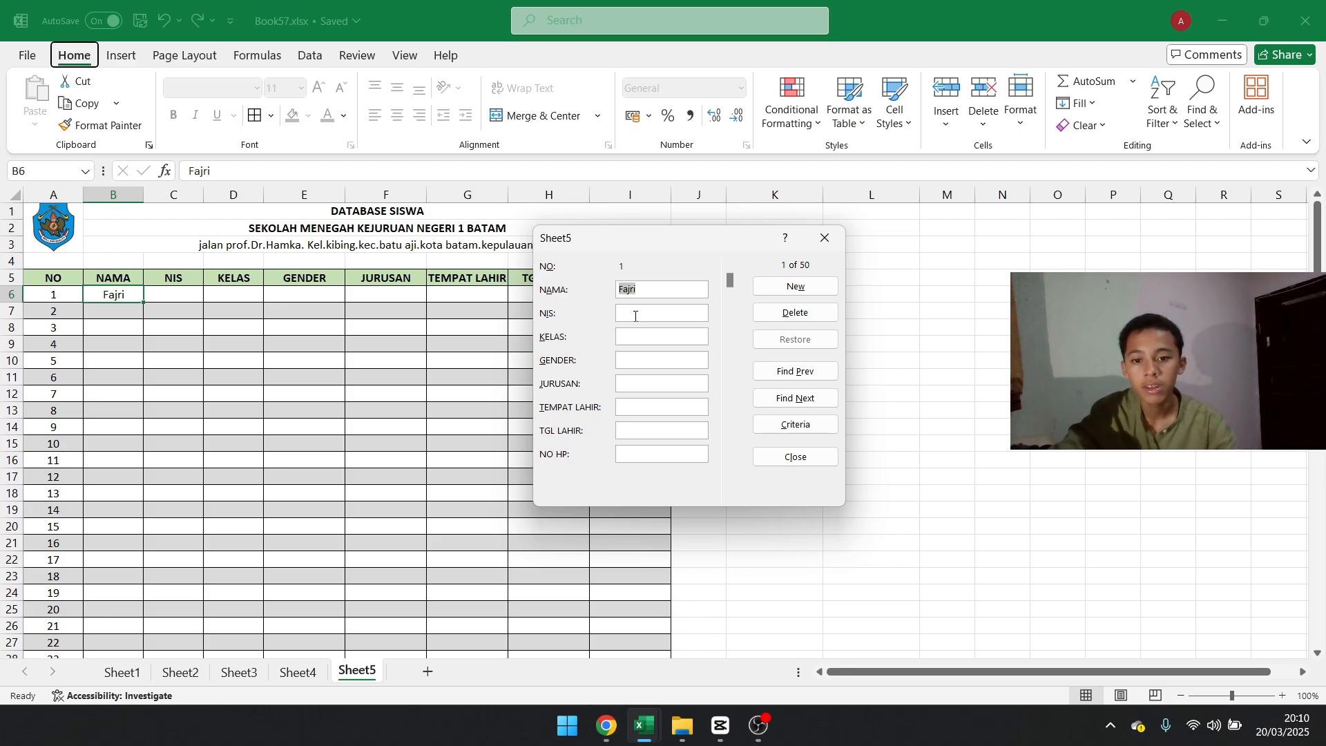
Try a number in record 1's NAMA field, and replace it with the student's name
{"action": "type", "text": "7887347"}
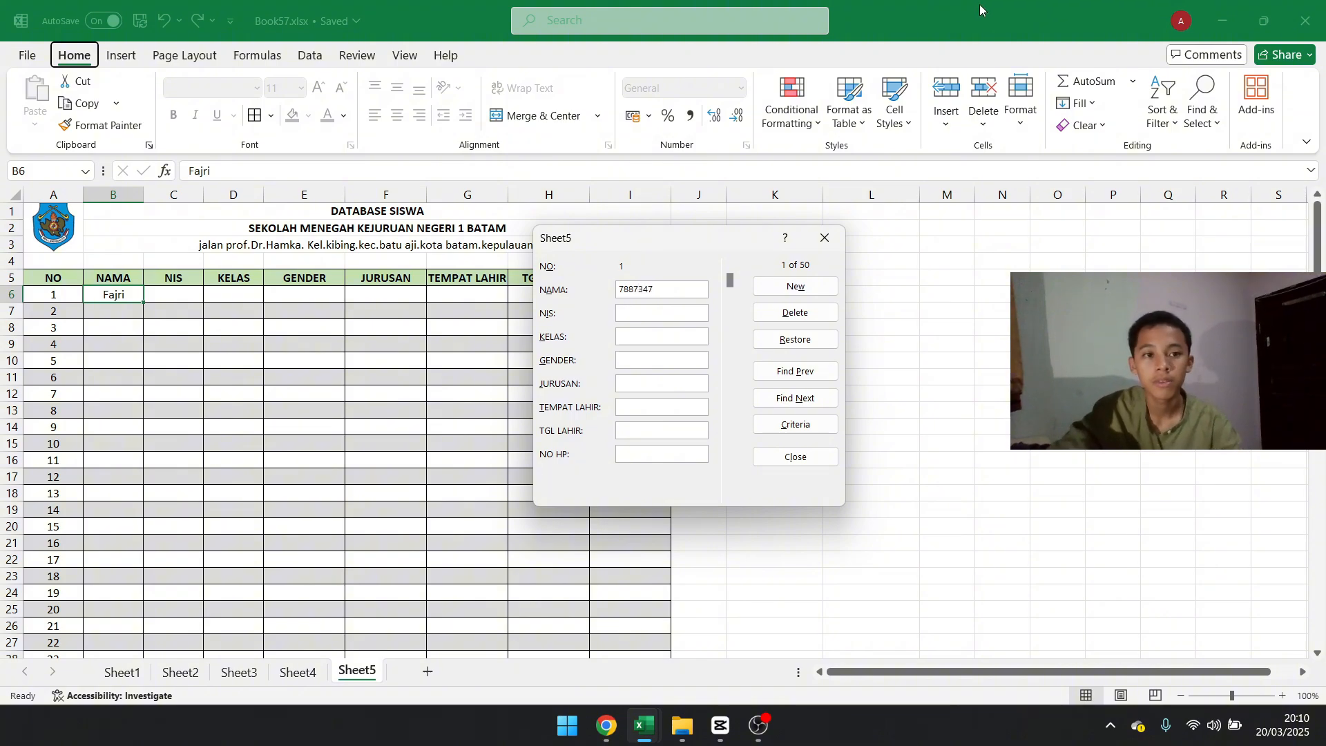
{"action": "key", "text": "Tab"}
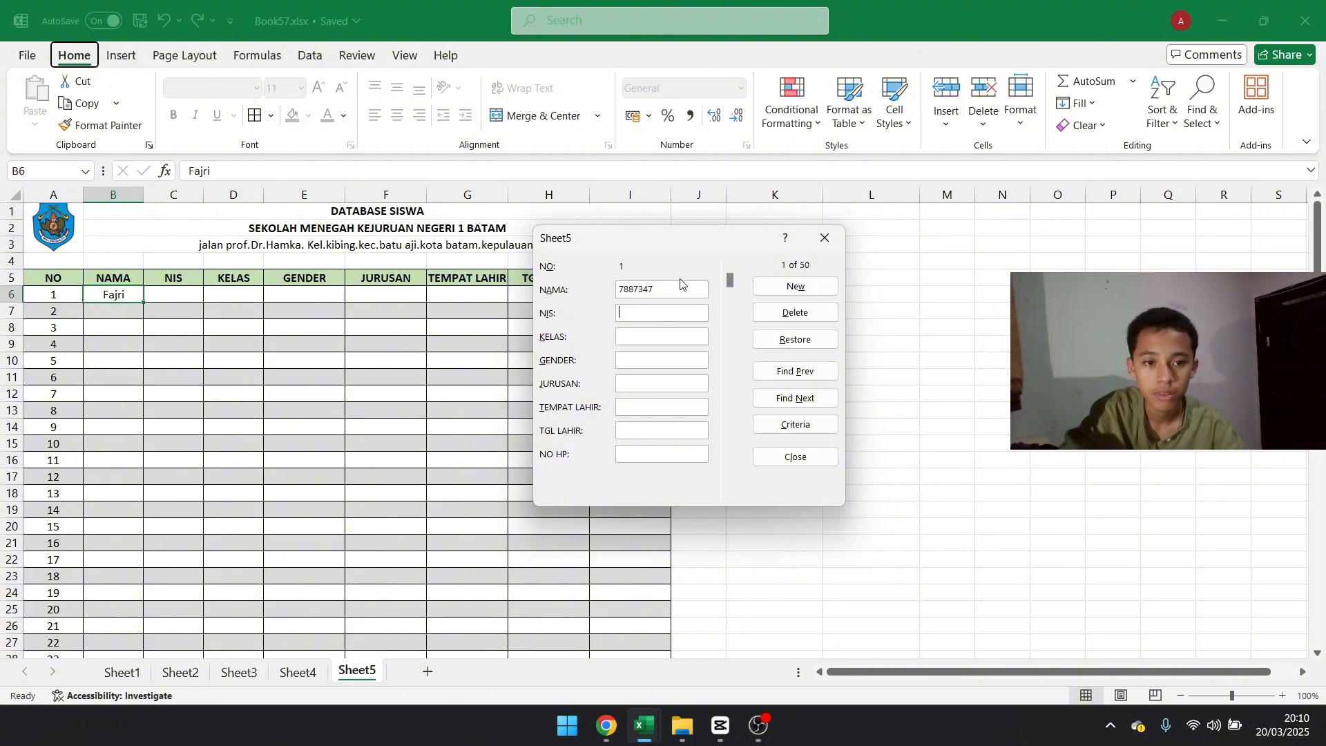
{"action": "left_click_drag", "start_coordinate": [683, 246], "coordinate": [747, 329]}
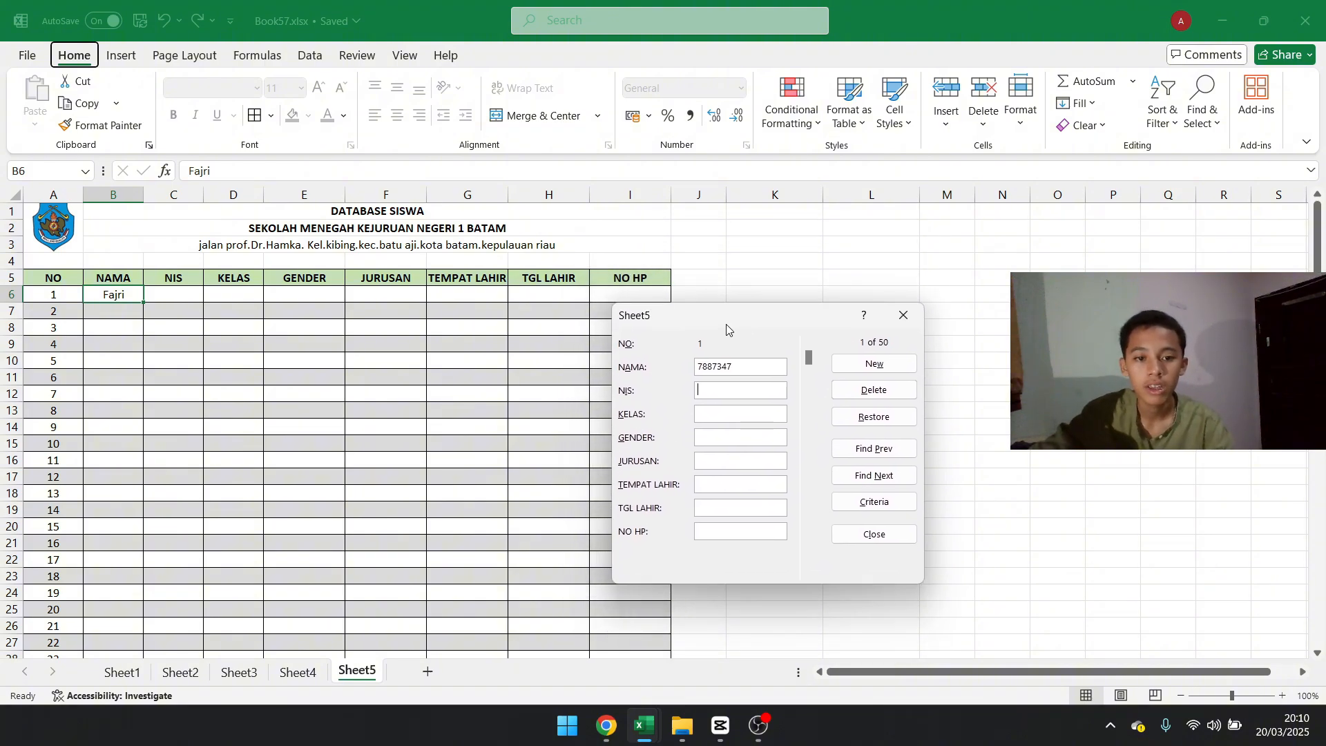
{"action": "double_click", "coordinate": [748, 367]}
{"action": "key", "text": "BackSpace"}
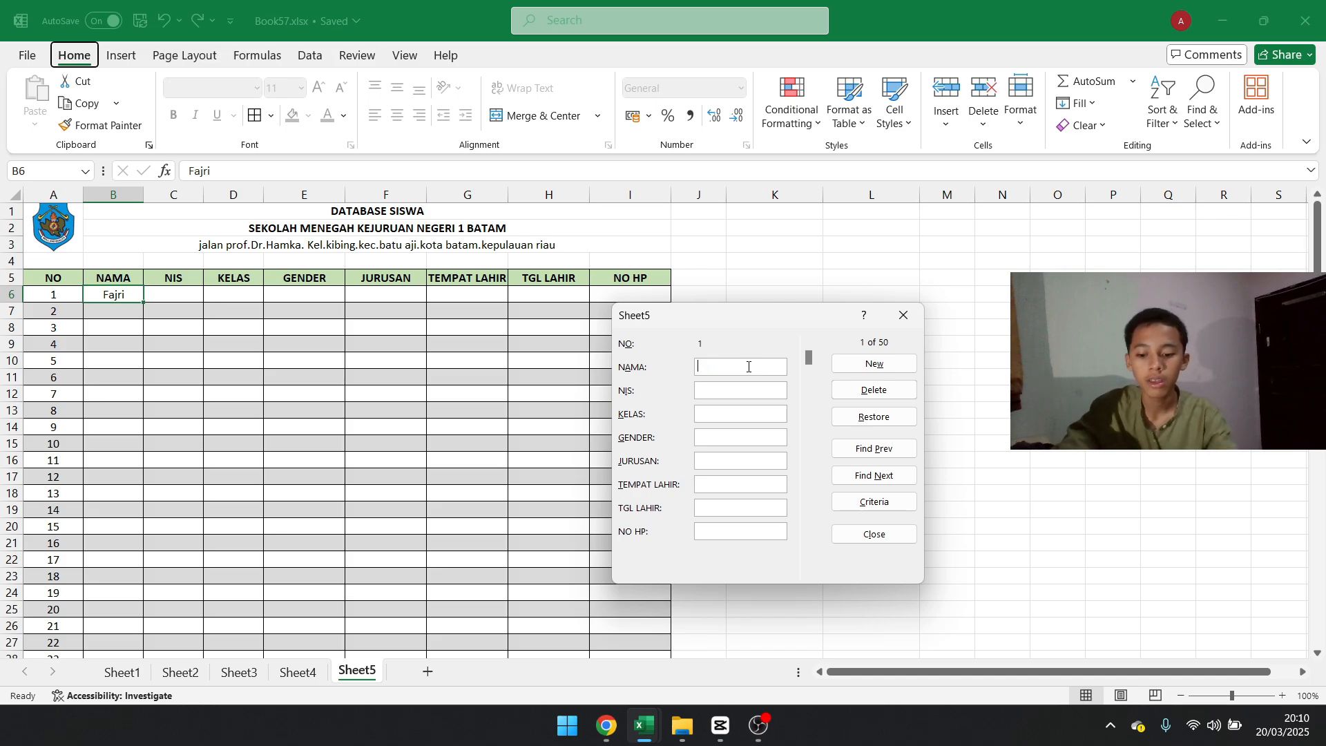
{"action": "type", "text": "Fajri"}
{"action": "key", "text": "Return"}
{"action": "key", "text": "Up"}
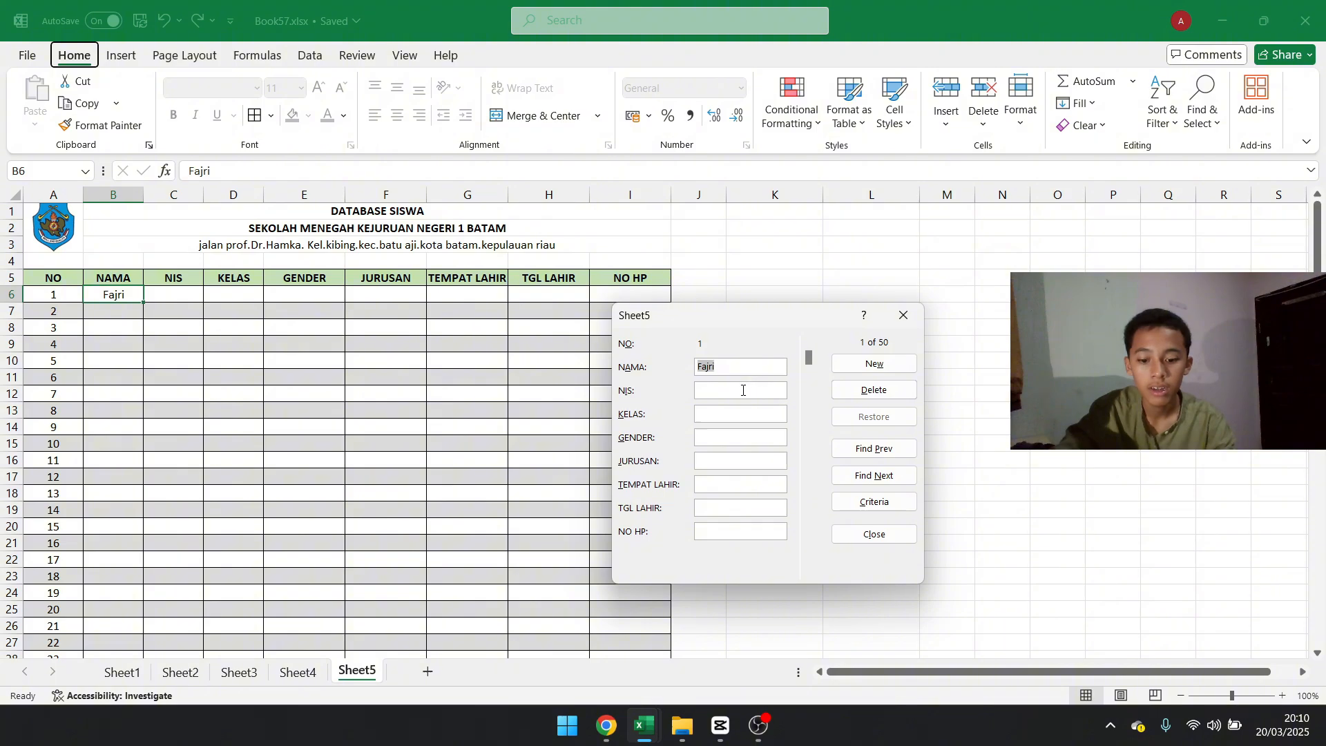
Fill in record 1's student number, class X TKJ 1, gender Laki-Laki, major TKJ and birthplace Batam in the data form
{"action": "left_click", "coordinate": [744, 391]}
{"action": "type", "text": "32442"}
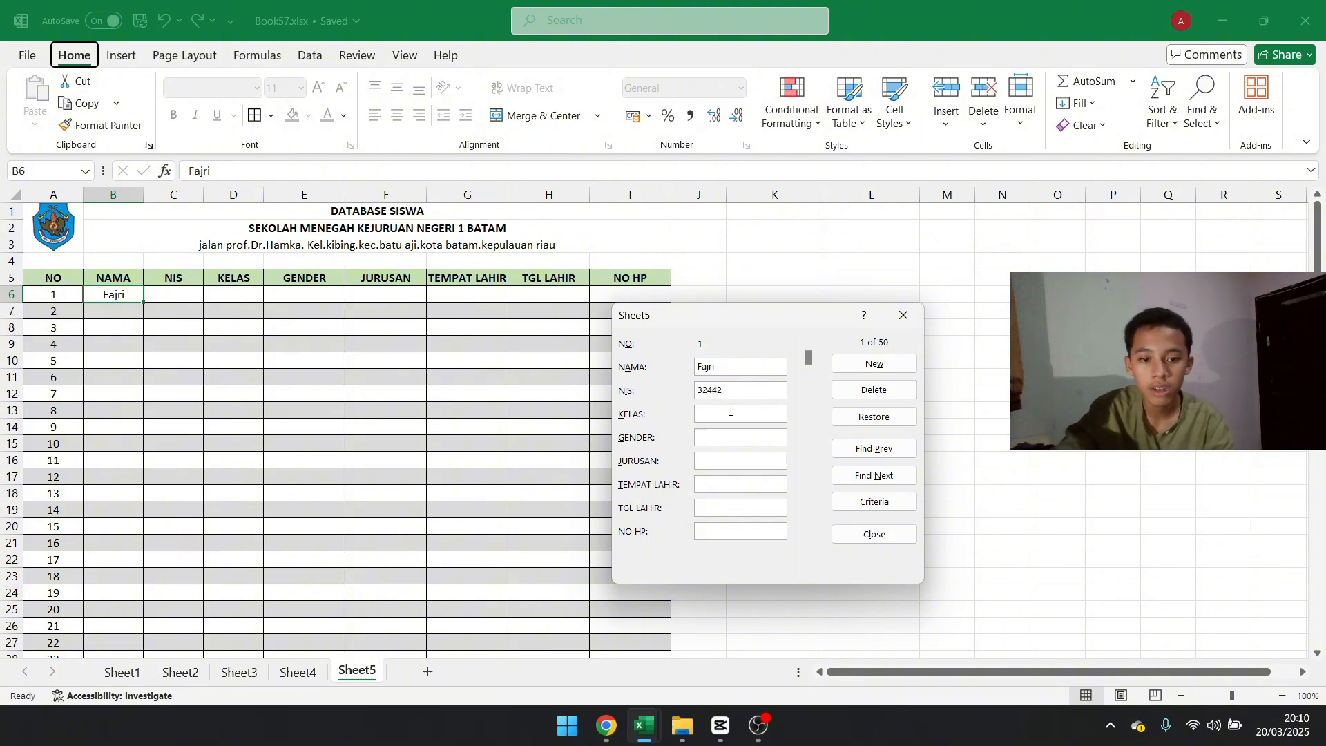
{"action": "left_click", "coordinate": [726, 413]}
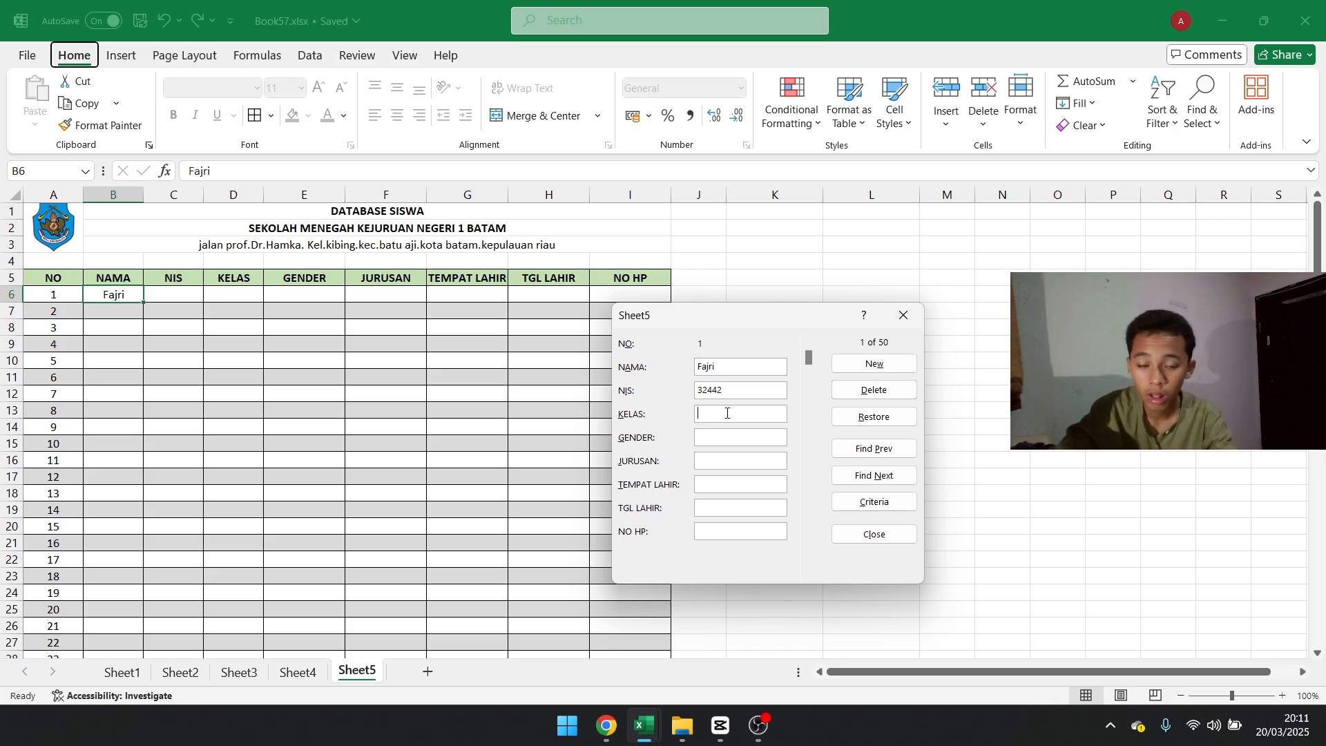
{"action": "type", "text": "x"}
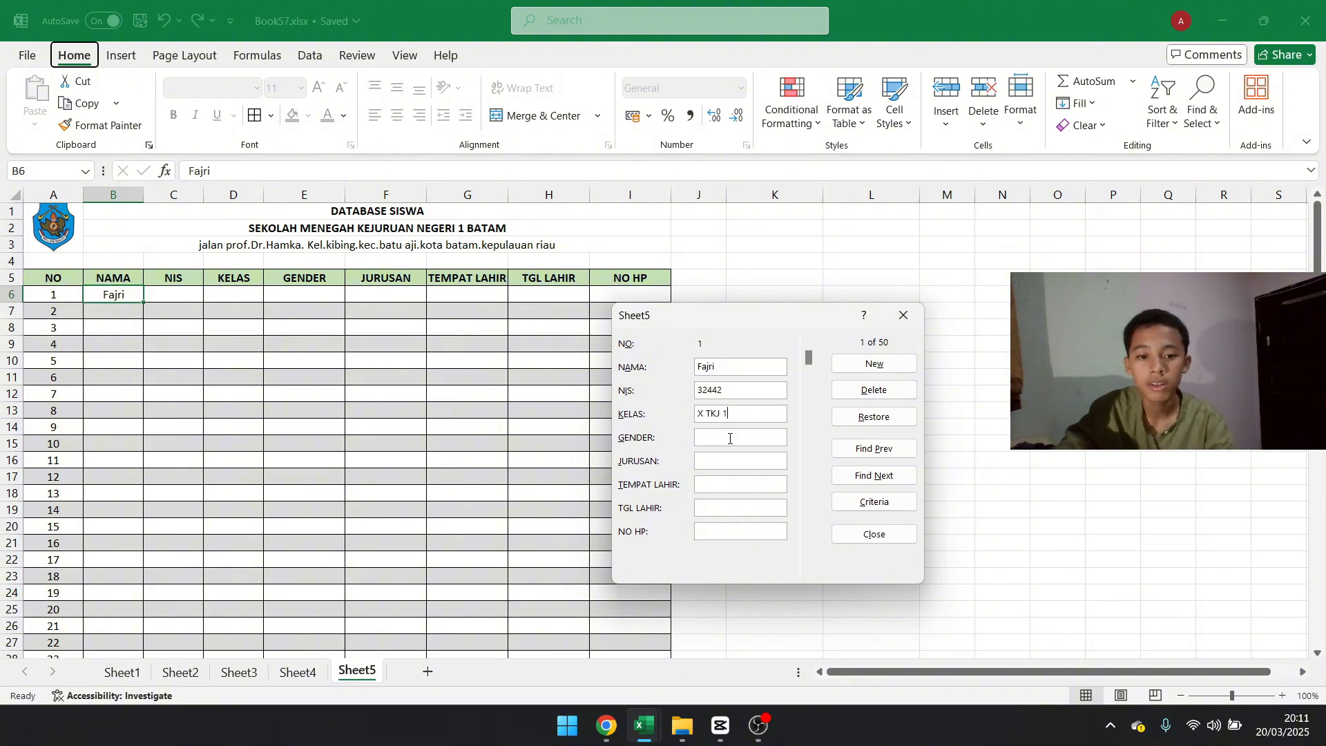
{"action": "left_click", "coordinate": [730, 438]}
{"action": "type", "text": "Laki-Laki"}
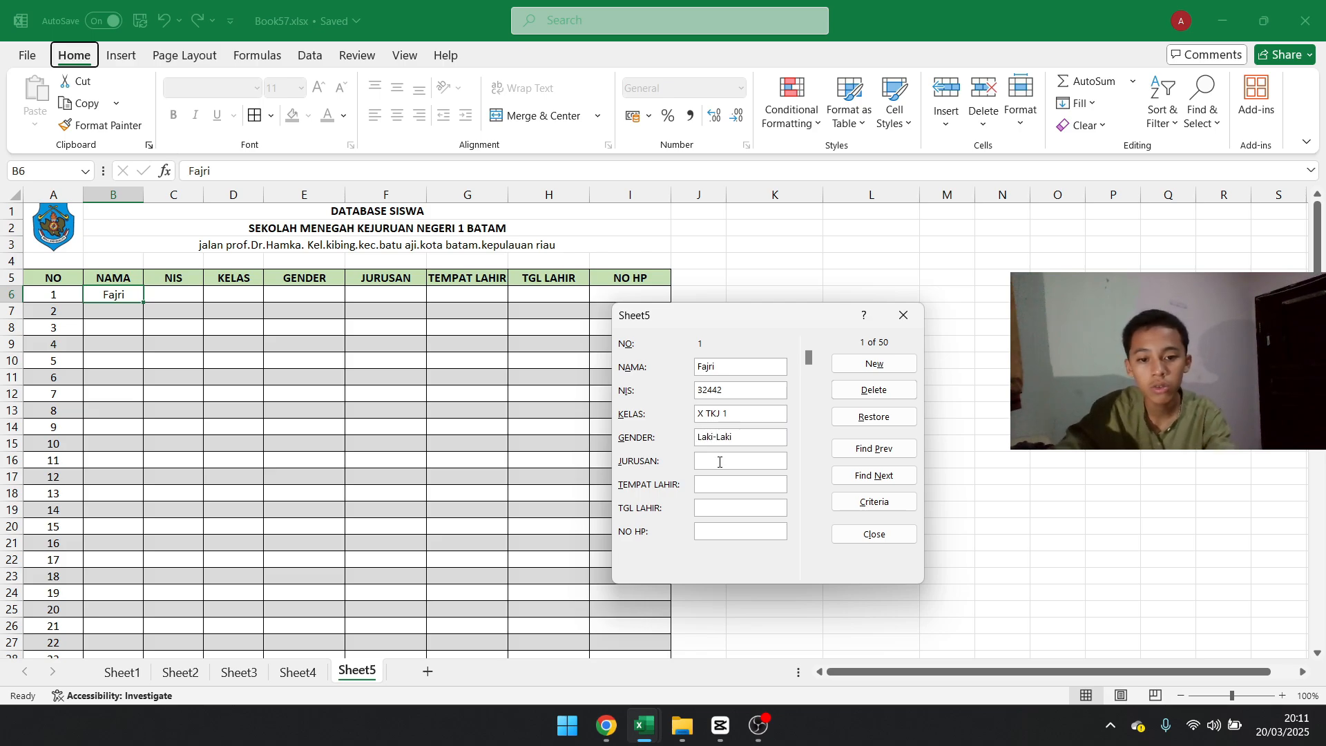
{"action": "type", "text": "TKJ"}
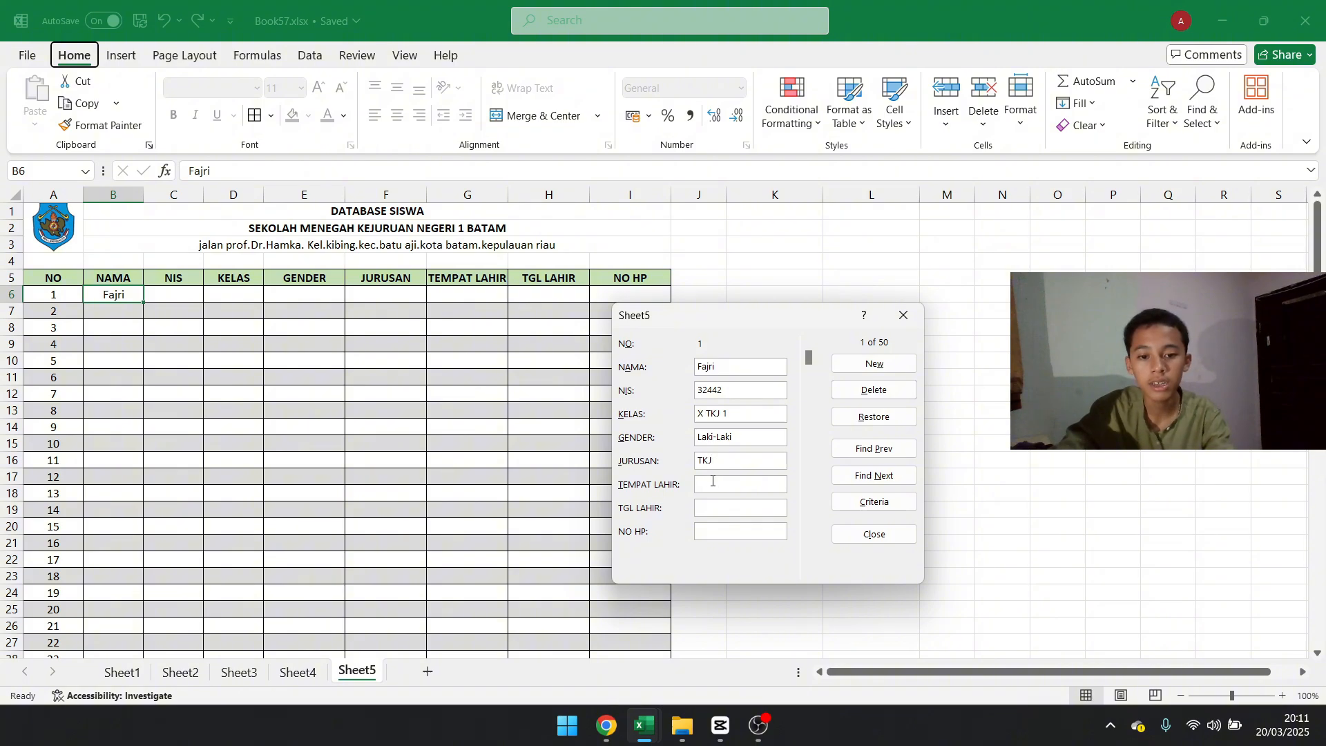
{"action": "type", "text": "Batam"}
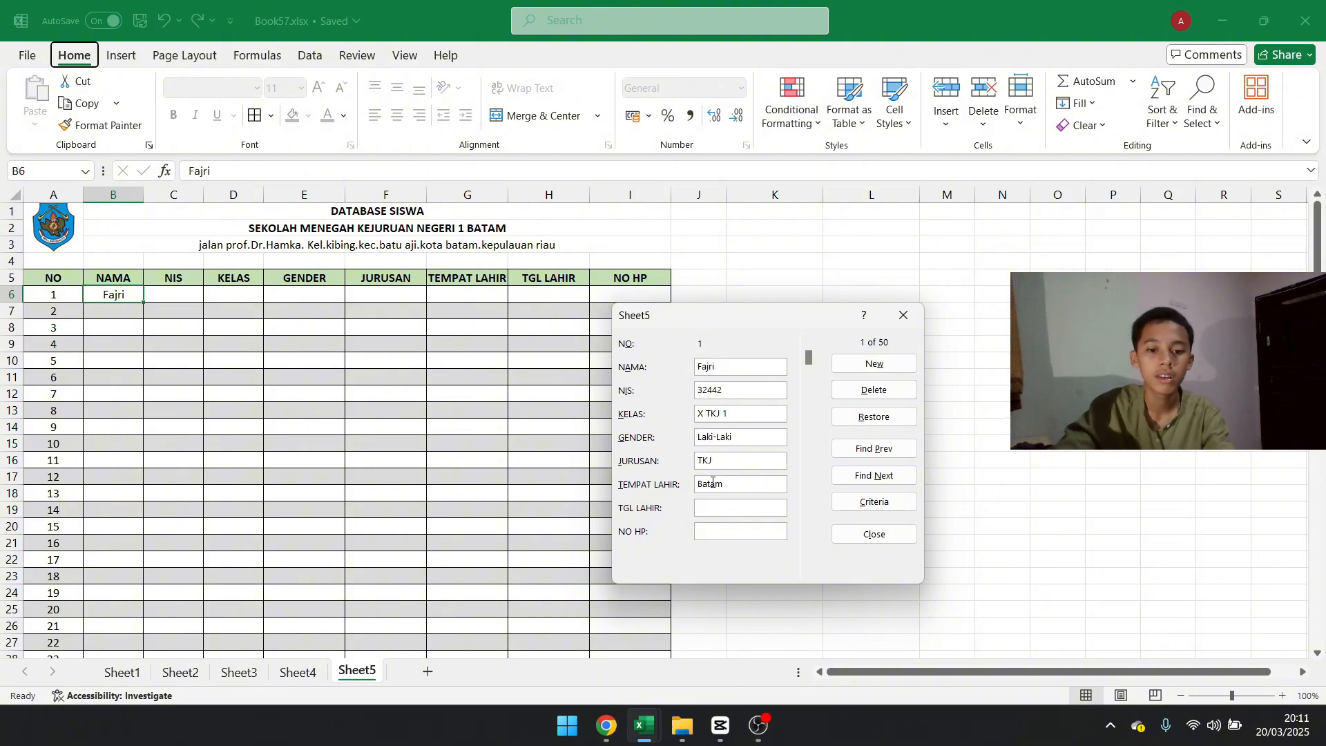
Enter the student's birth date and phone number in record 1, save the record and close the data form
{"action": "left_click", "coordinate": [712, 504]}
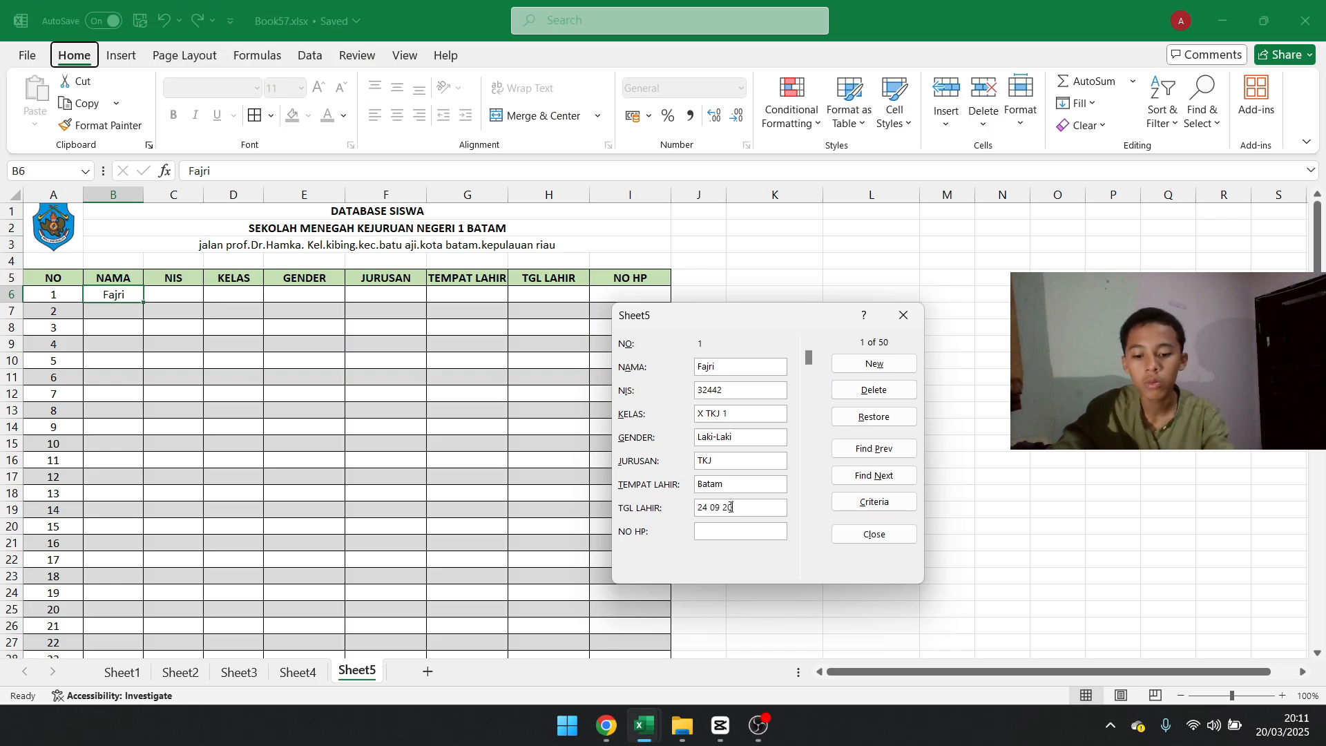
{"action": "type", "text": "08"}
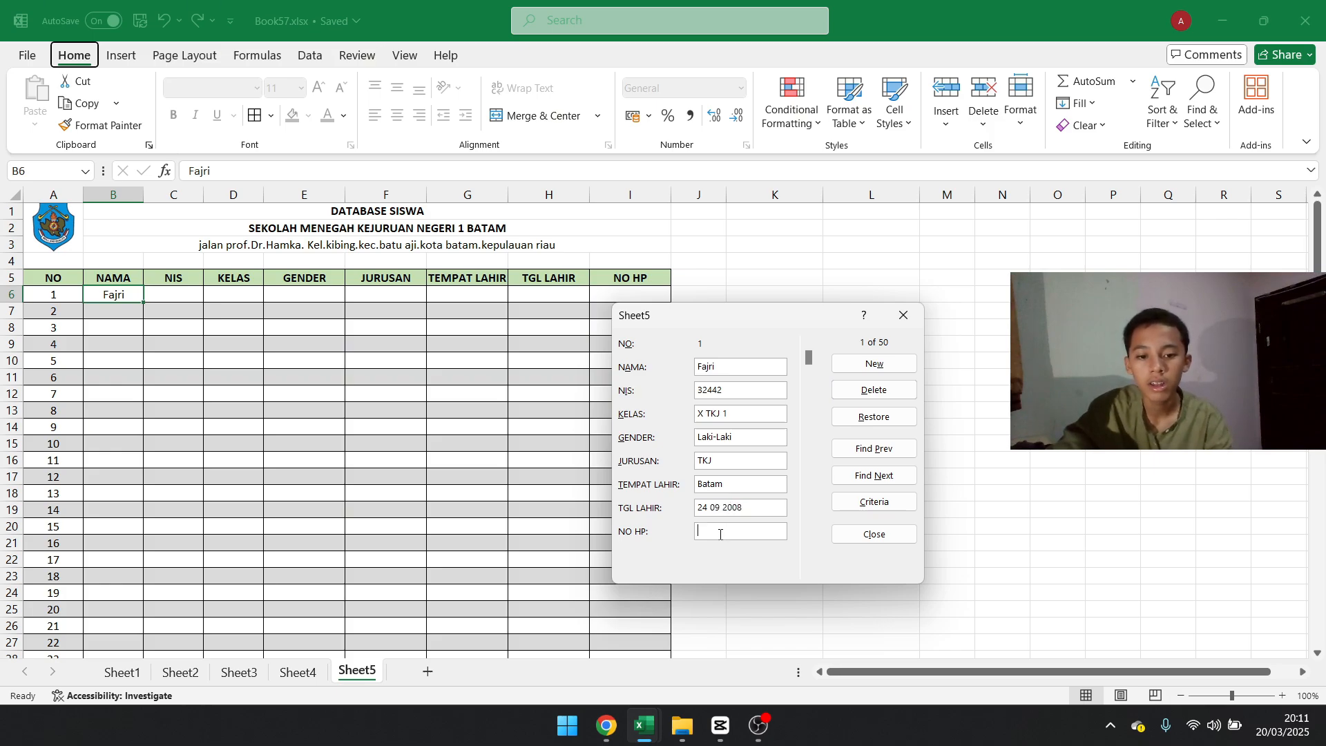
{"action": "left_click", "coordinate": [720, 534]}
{"action": "type", "text": "5451322"}
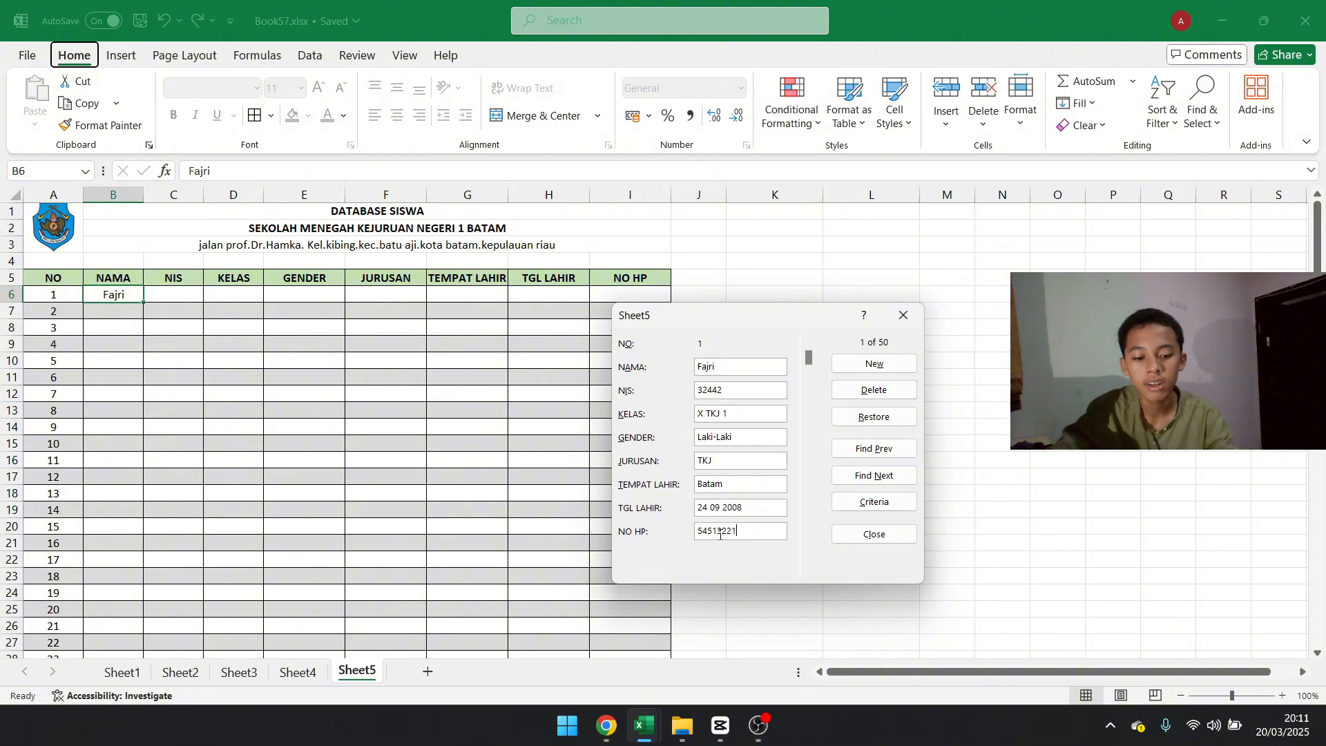
{"action": "key", "text": "Return"}
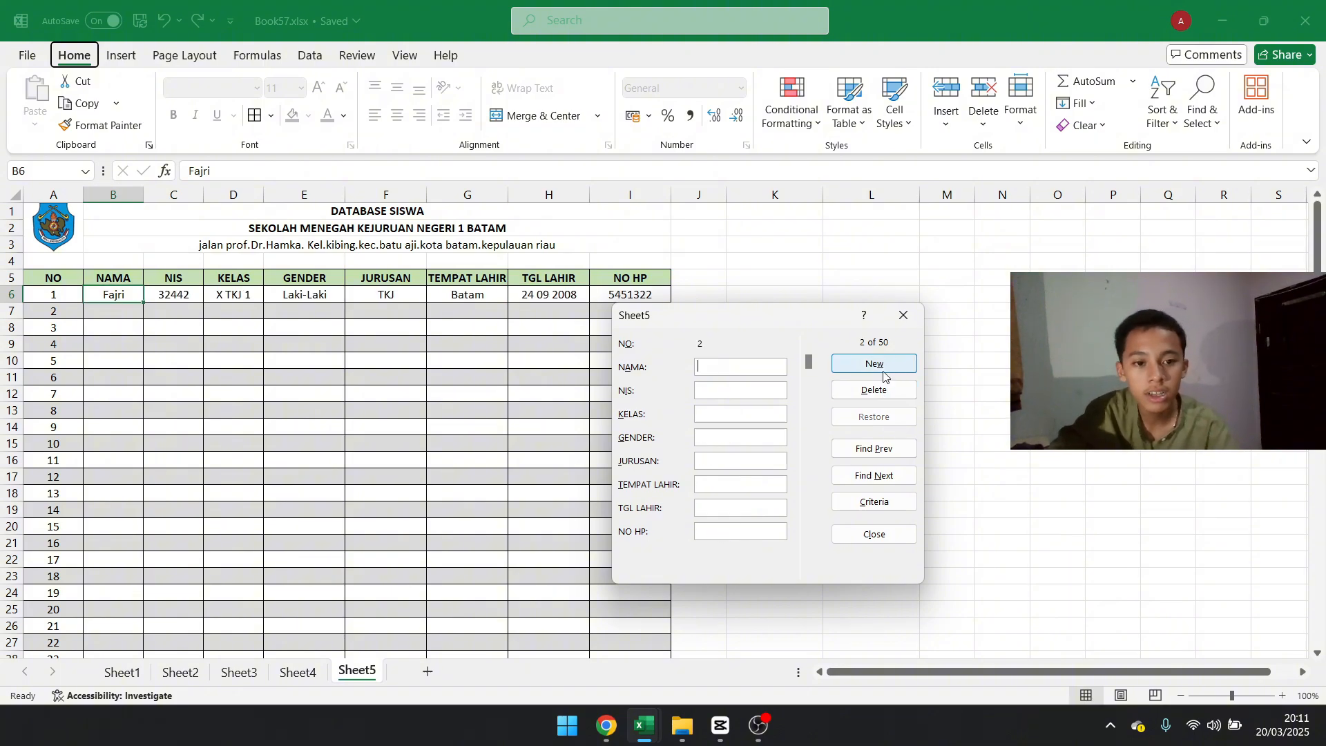
{"action": "left_click", "coordinate": [903, 317]}
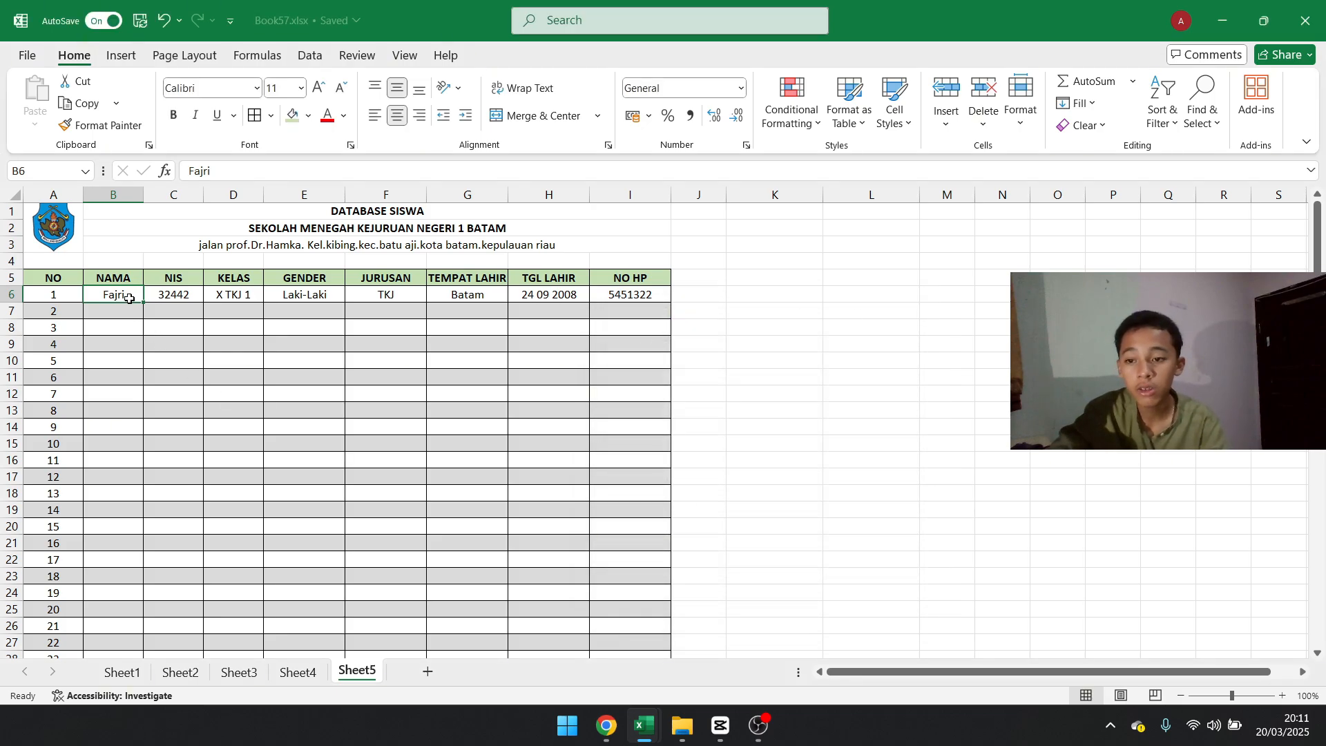
{"action": "key", "text": "super"}
{"action": "key", "text": "super"}
{"action": "scroll", "coordinate": [130, 298], "scroll_direction": "down", "scroll_amount": 10}
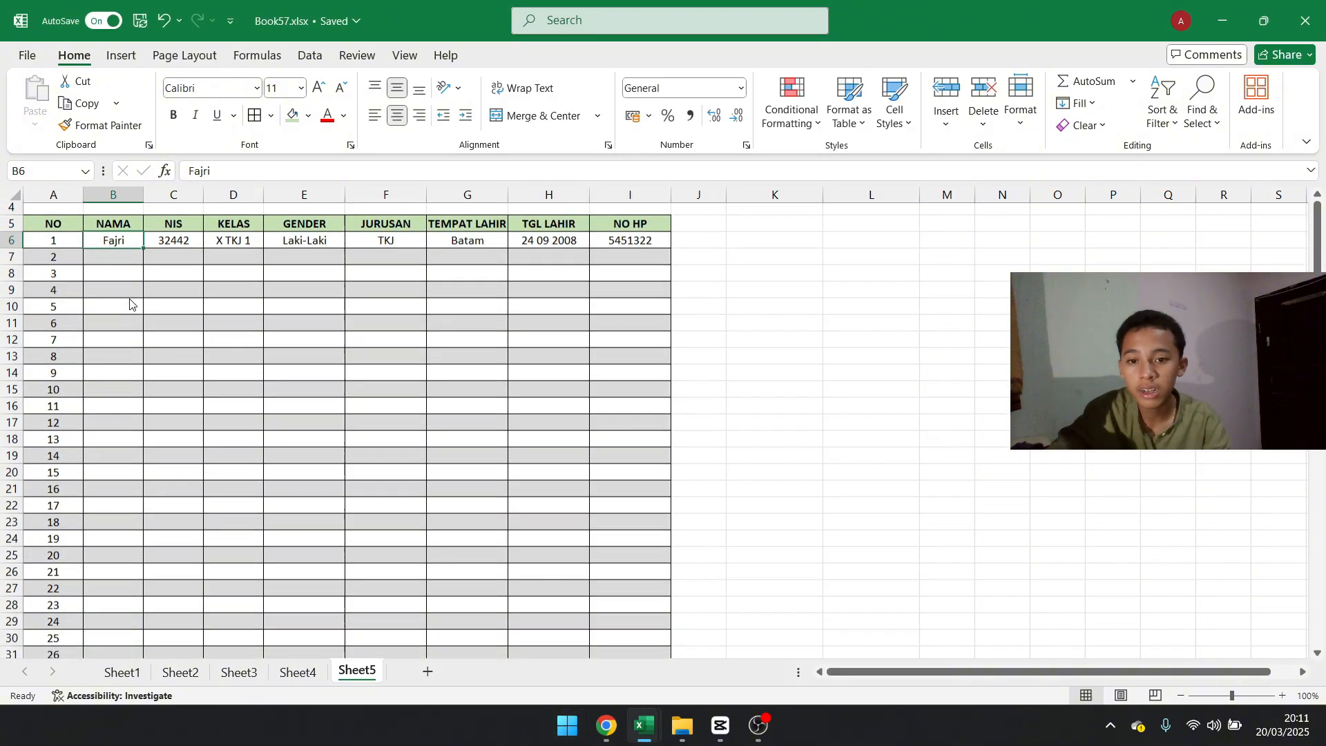
{"action": "scroll", "coordinate": [130, 299], "scroll_direction": "up", "scroll_amount": 4}
{"action": "scroll", "coordinate": [130, 304], "scroll_direction": "up", "scroll_amount": 6}
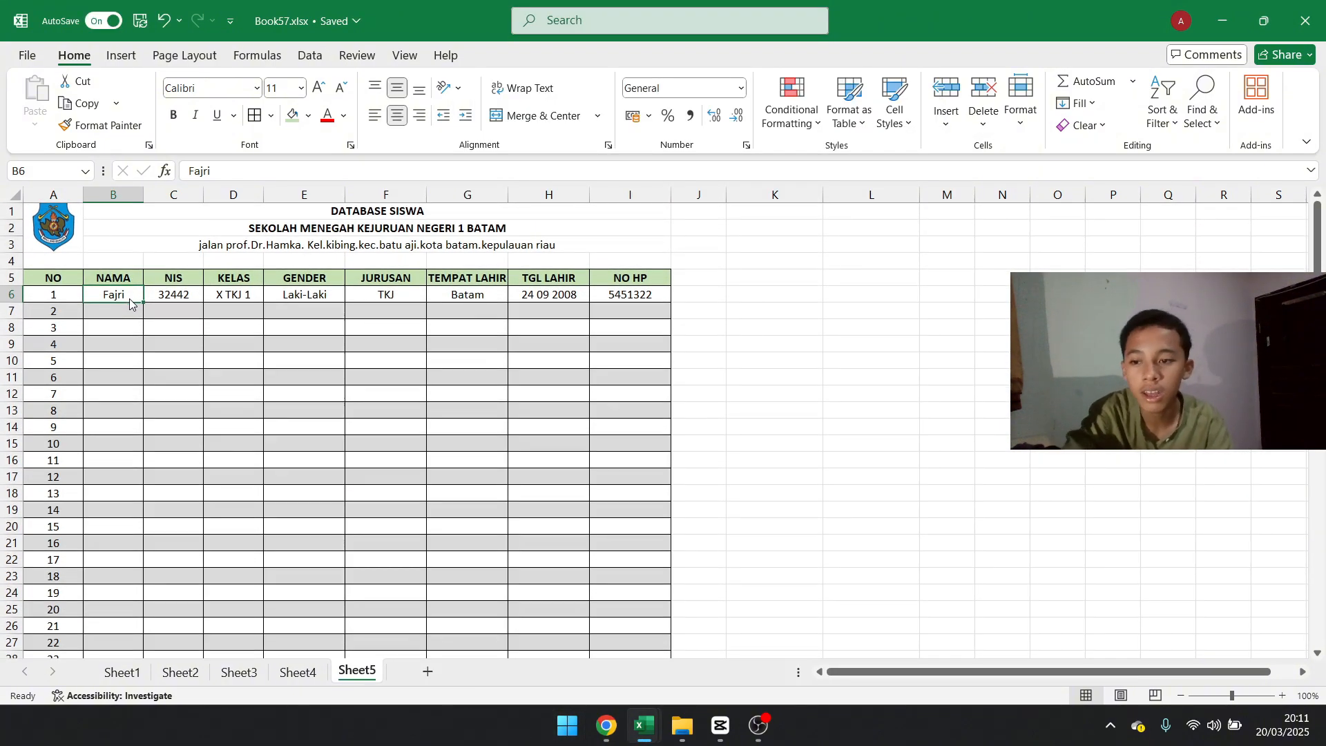
{"action": "left_click", "coordinate": [142, 317]}
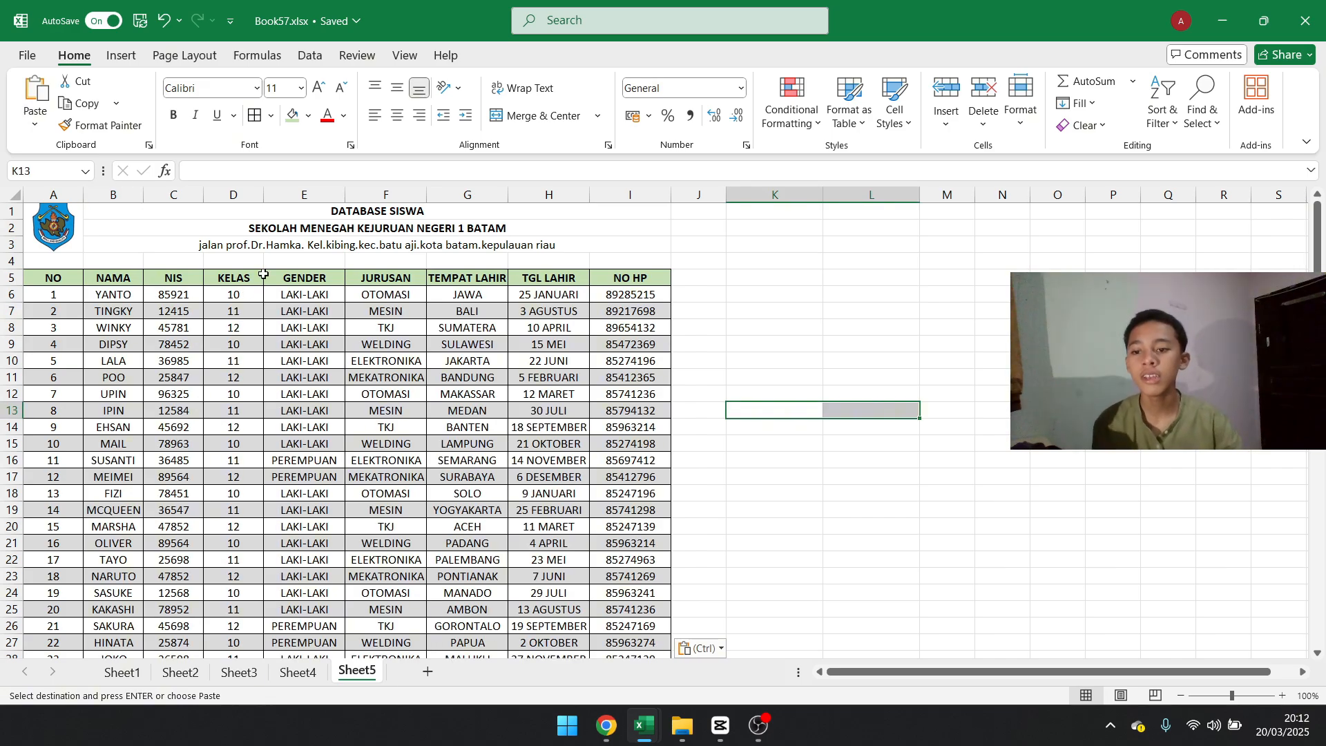
Look through the filled student table from the header row down to record 50
{"action": "scroll", "coordinate": [359, 442], "scroll_direction": "down", "scroll_amount": 10}
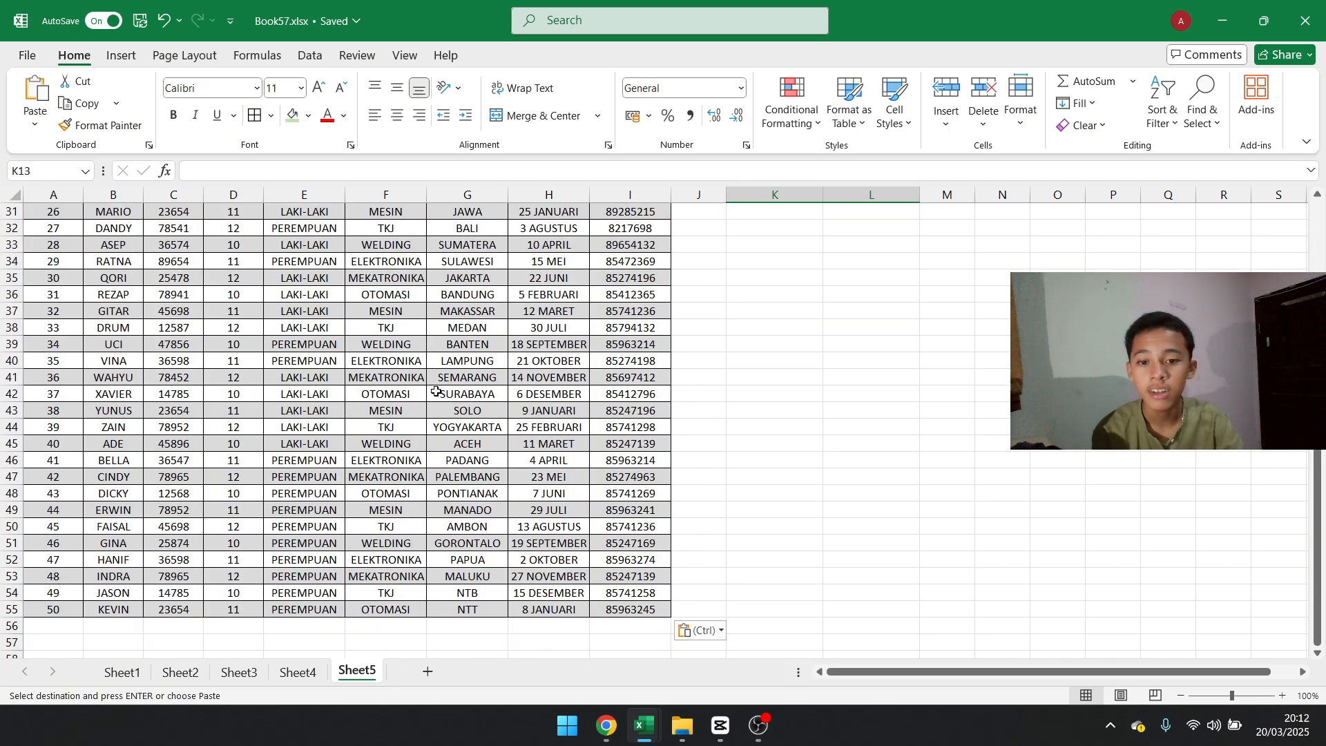
{"action": "scroll", "coordinate": [363, 429], "scroll_direction": "up", "scroll_amount": 9}
{"action": "left_click", "coordinate": [791, 264]}
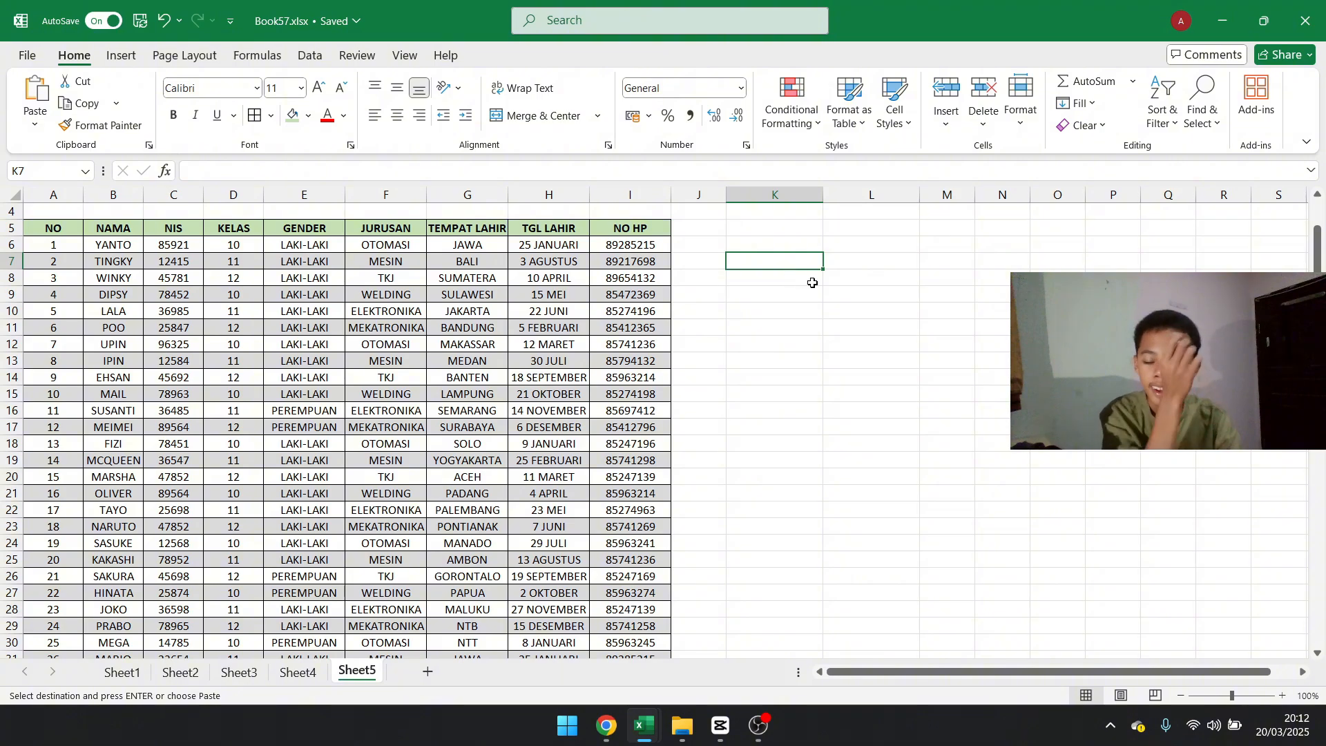
{"action": "scroll", "coordinate": [765, 358], "scroll_direction": "up", "scroll_amount": 1}
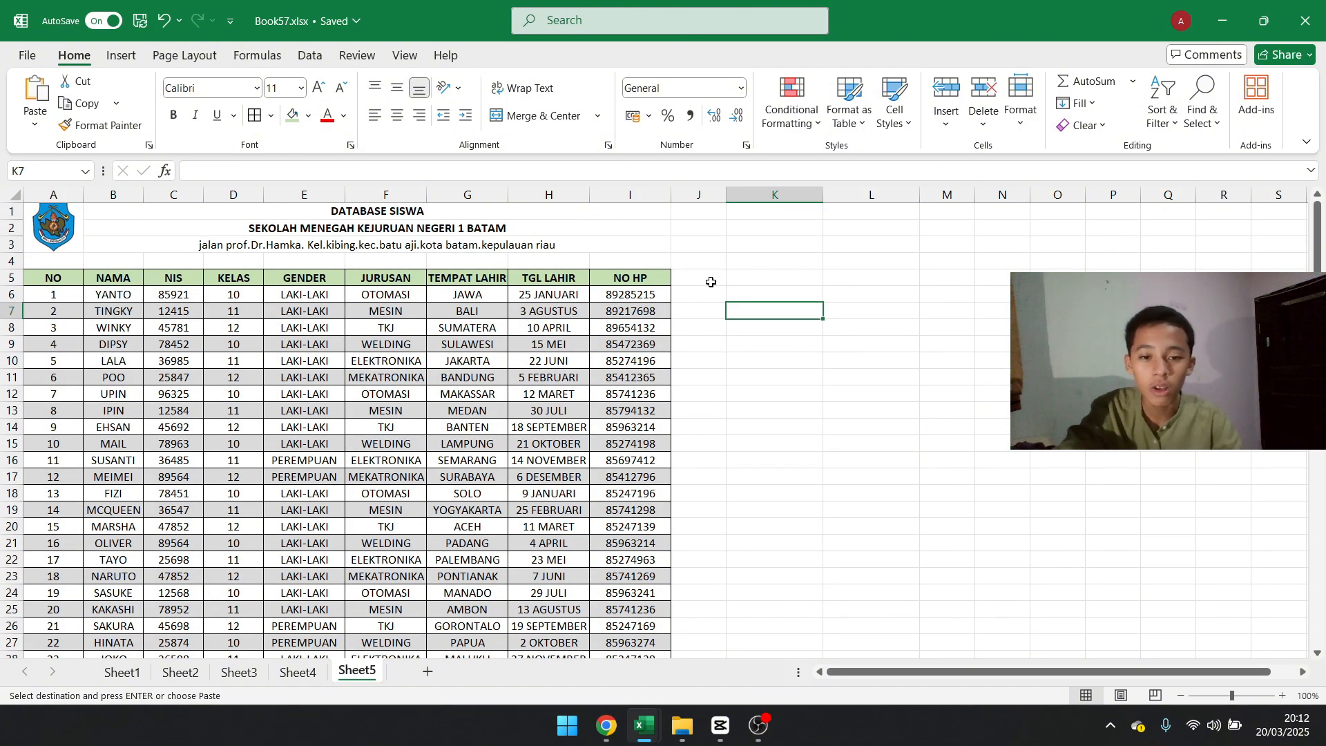
{"action": "left_click", "coordinate": [750, 277]}
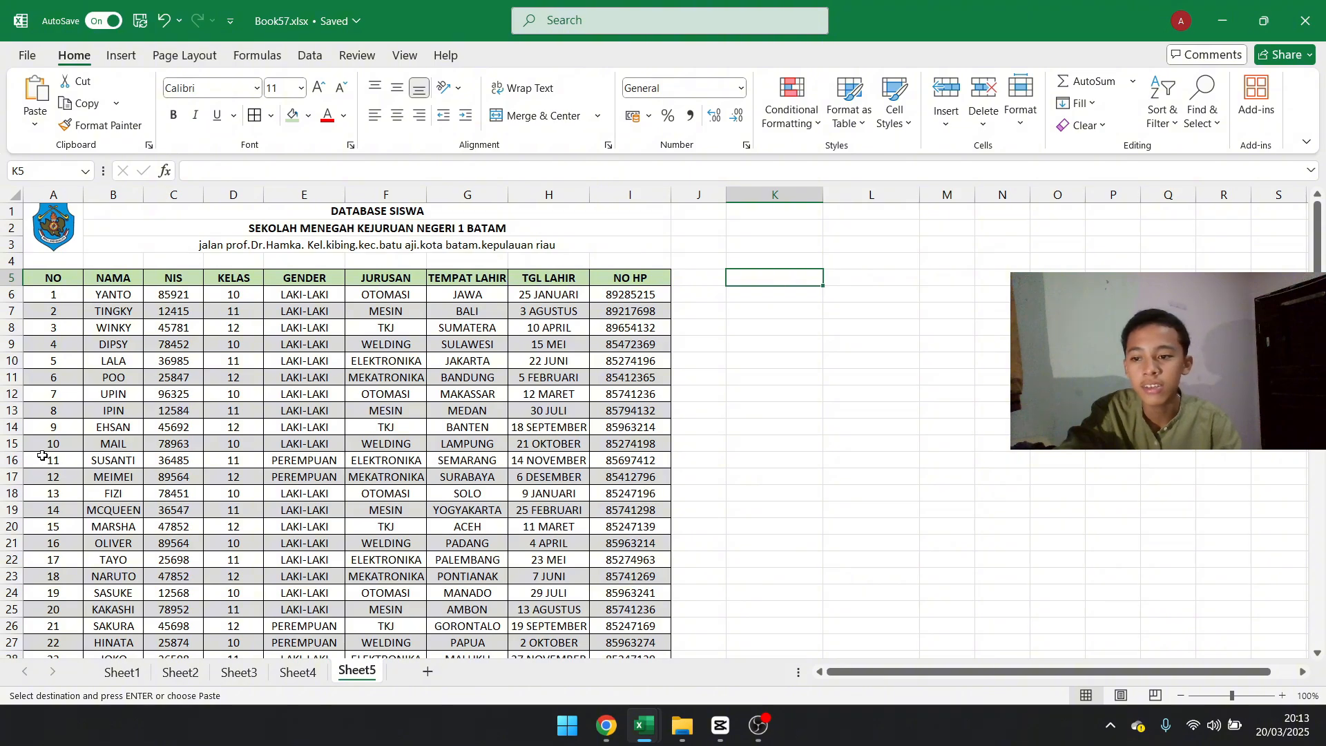
{"action": "scroll", "coordinate": [125, 414], "scroll_direction": "down", "scroll_amount": 6}
{"action": "scroll", "coordinate": [303, 441], "scroll_direction": "up", "scroll_amount": 6}
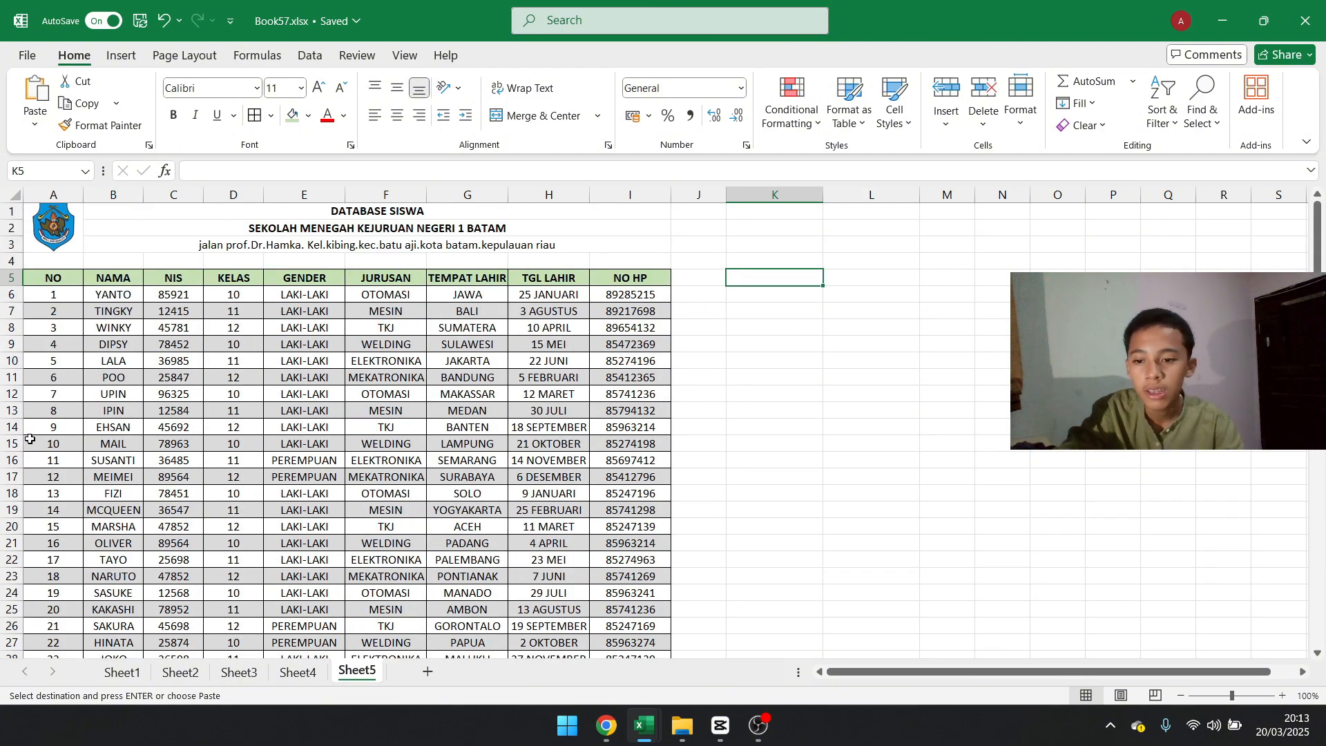
{"action": "left_click", "coordinate": [123, 424]}
{"action": "scroll", "coordinate": [173, 423], "scroll_direction": "down", "scroll_amount": 6}
{"action": "scroll", "coordinate": [180, 420], "scroll_direction": "up", "scroll_amount": 6}
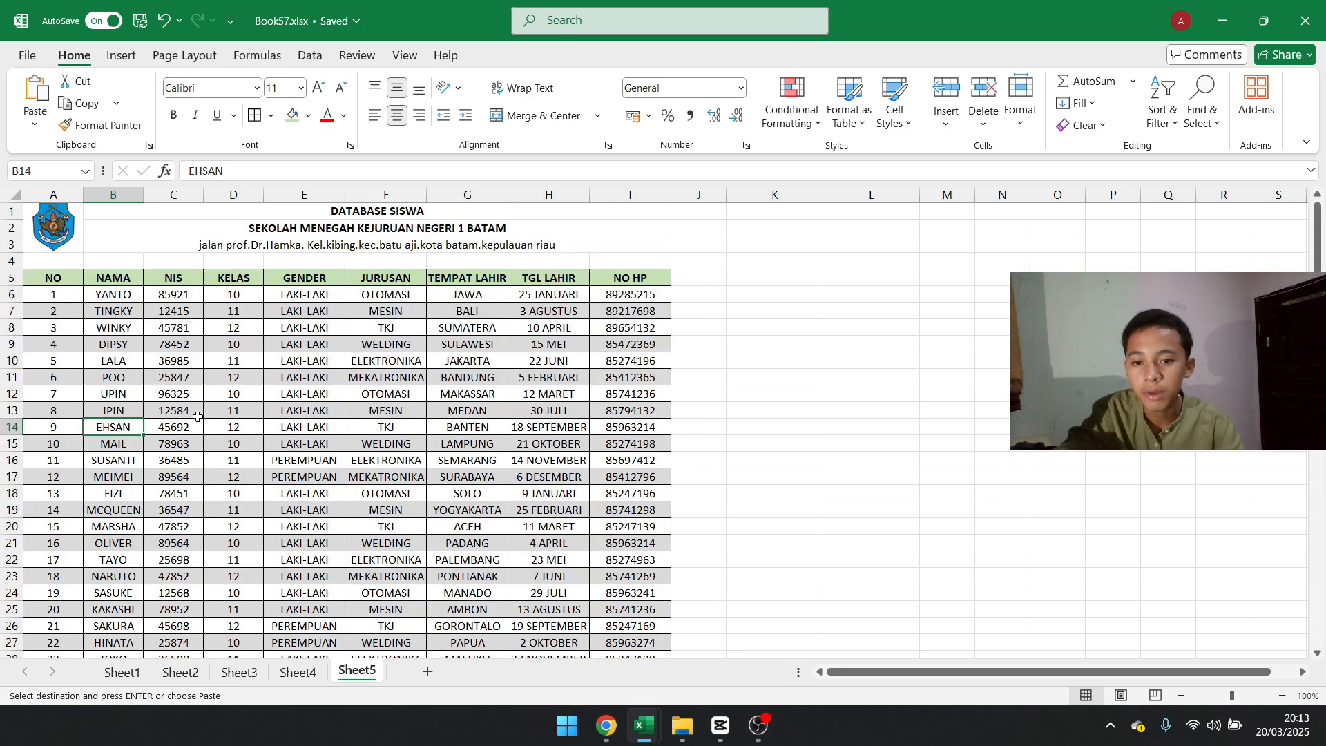
Merge and center cells K5:M6 beside the student table
{"action": "left_click_drag", "start_coordinate": [757, 271], "coordinate": [887, 328]}
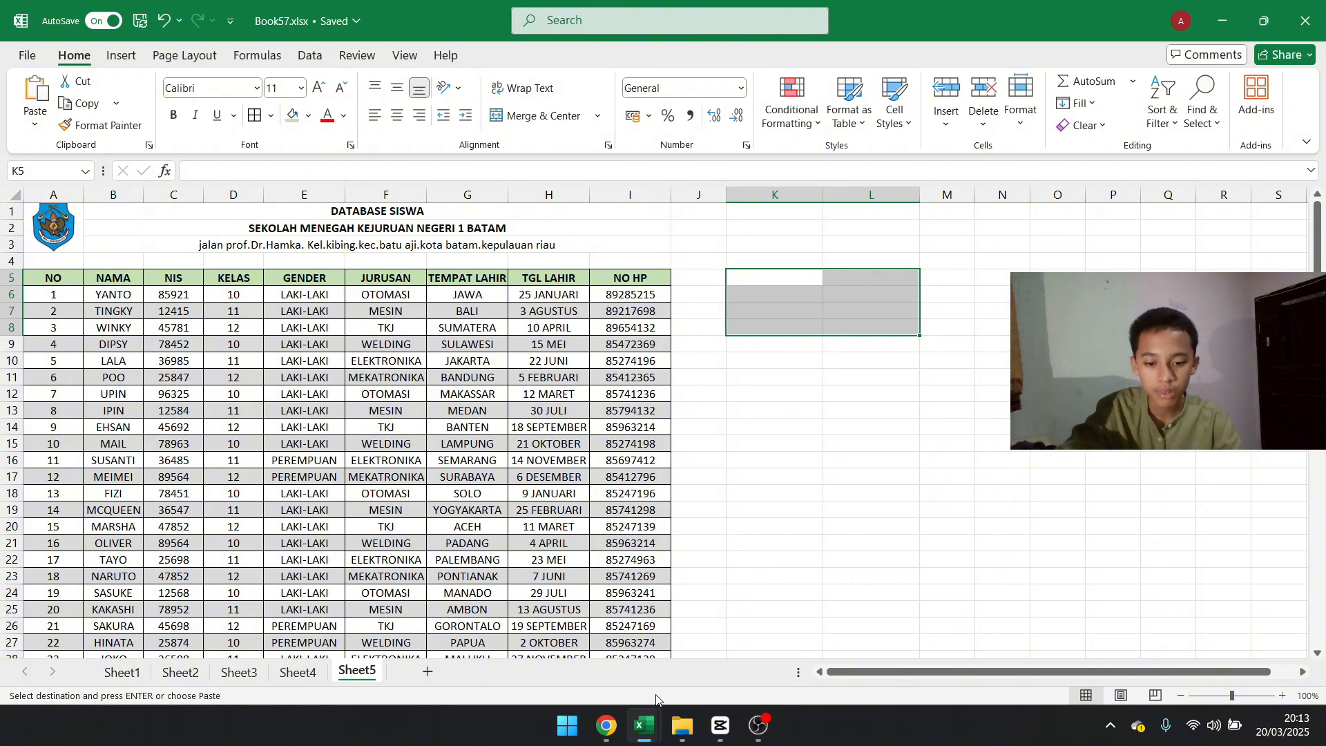
{"action": "key", "text": "ctrl+z"}
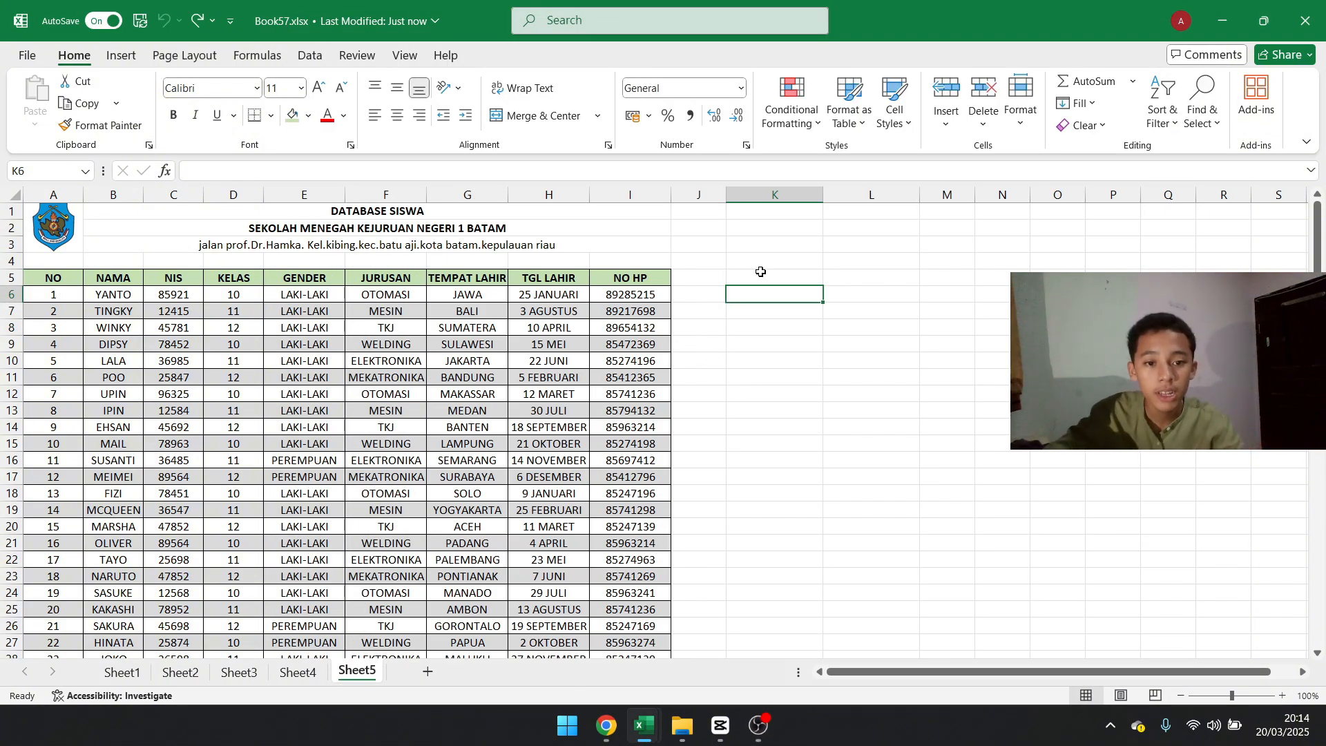
{"action": "left_click", "coordinate": [788, 277]}
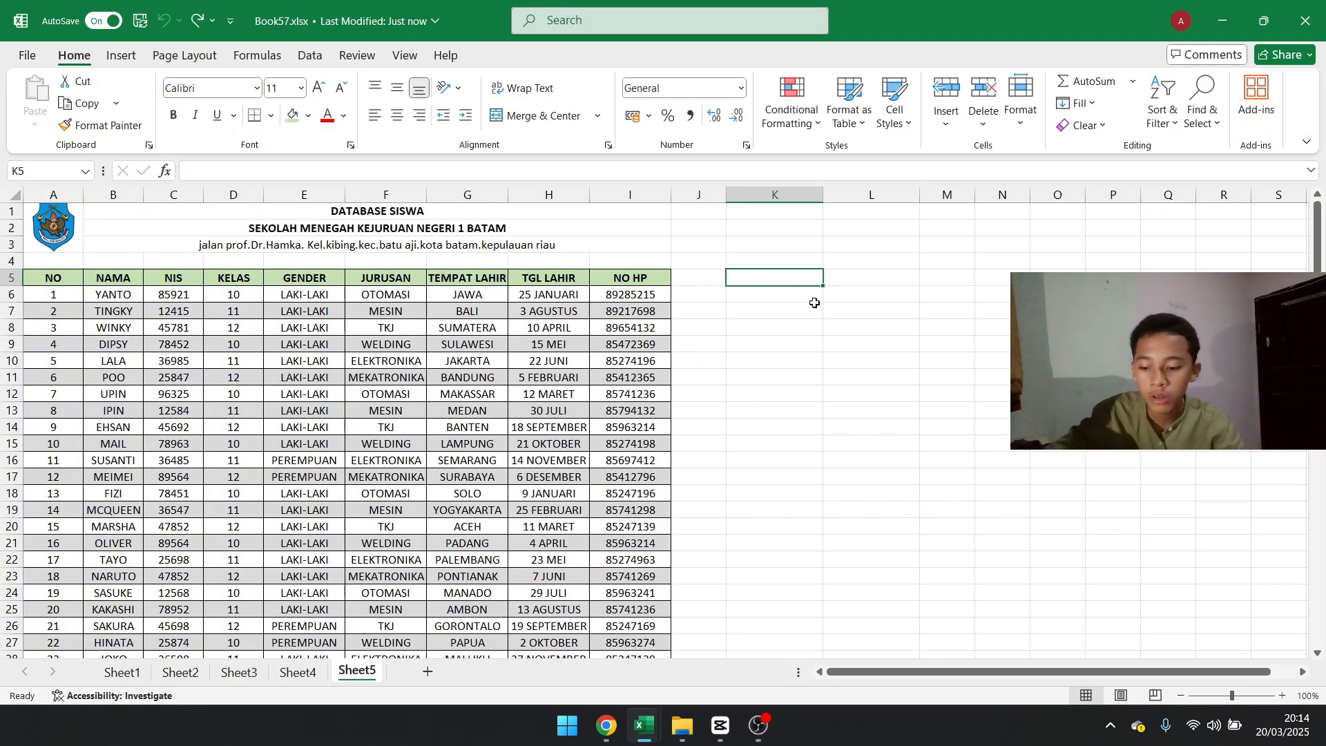
{"action": "left_click", "coordinate": [943, 302], "text": "shift"}
{"action": "left_click", "coordinate": [546, 115]}
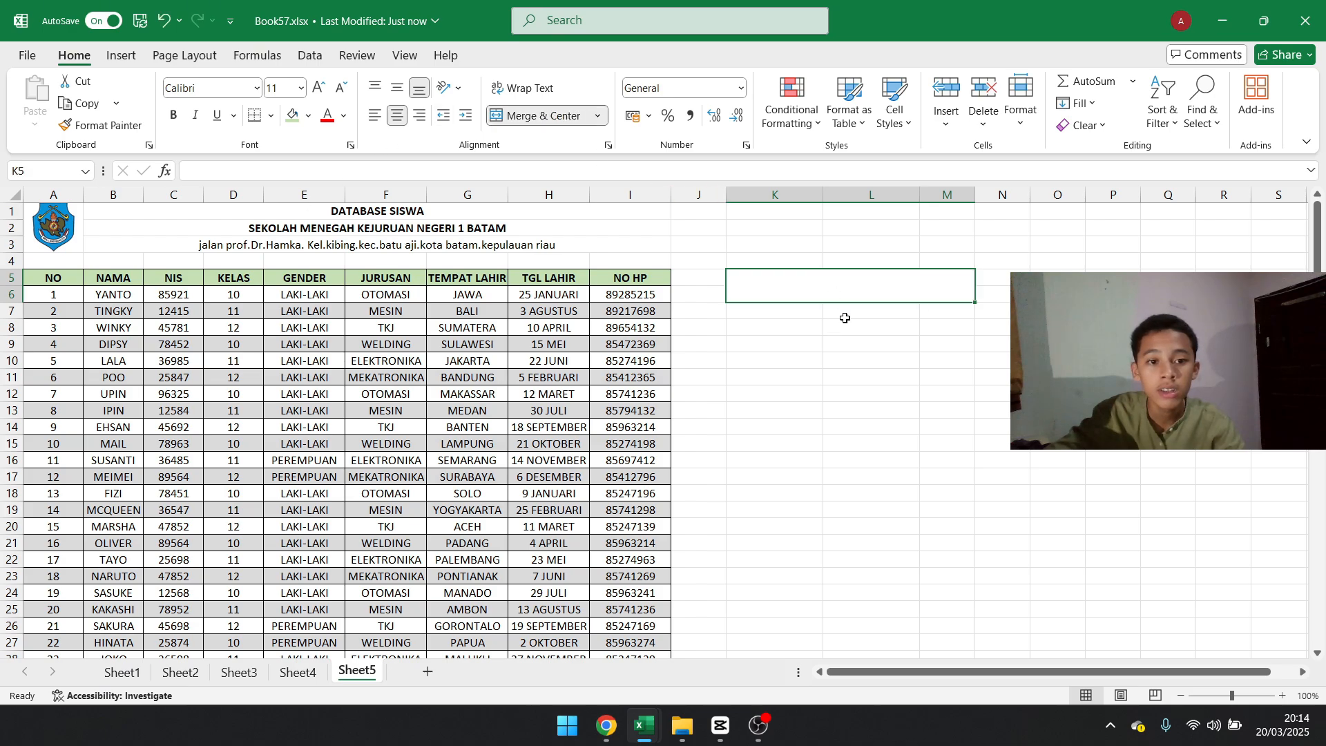
Enter the title DATABASE SISWA in the merged cell K5:M6 and middle-align it vertically
{"action": "type", "text": "DATABASE SOS"}
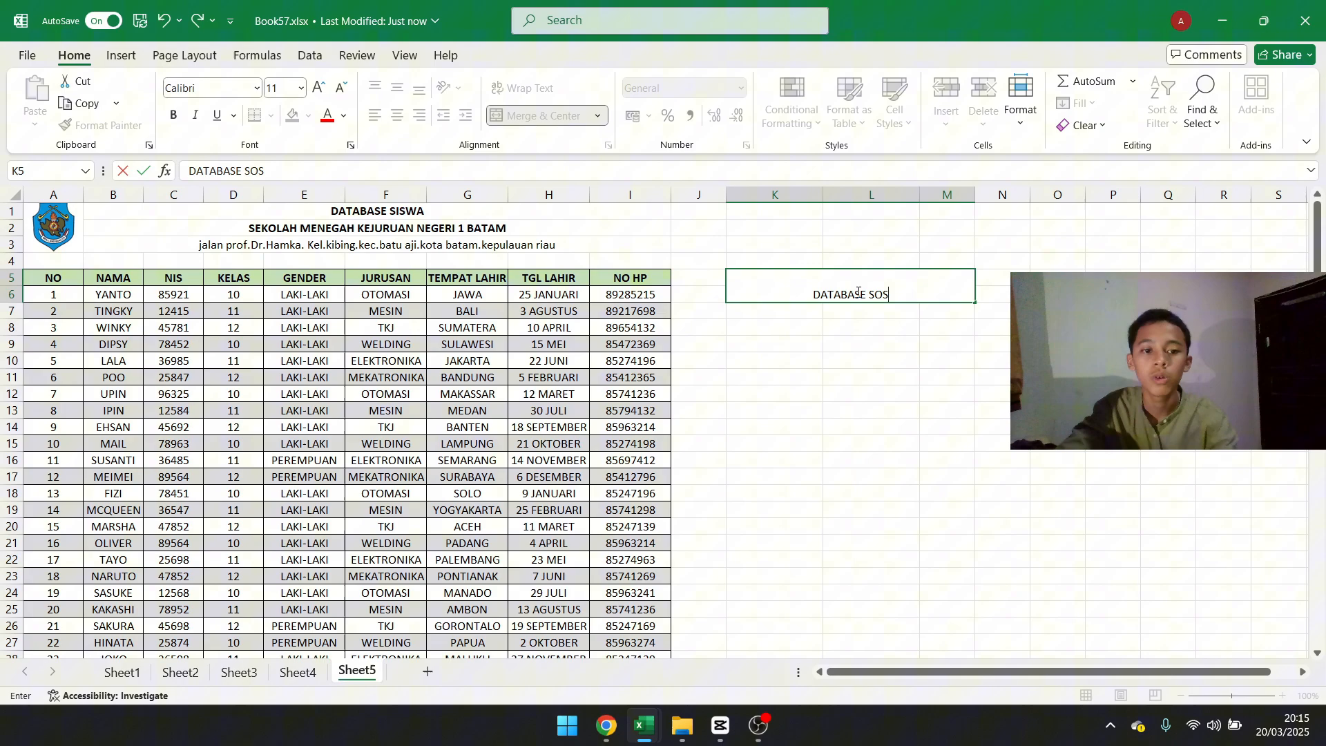
{"action": "key", "text": "BackSpace"}
{"action": "type", "text": "WA"}
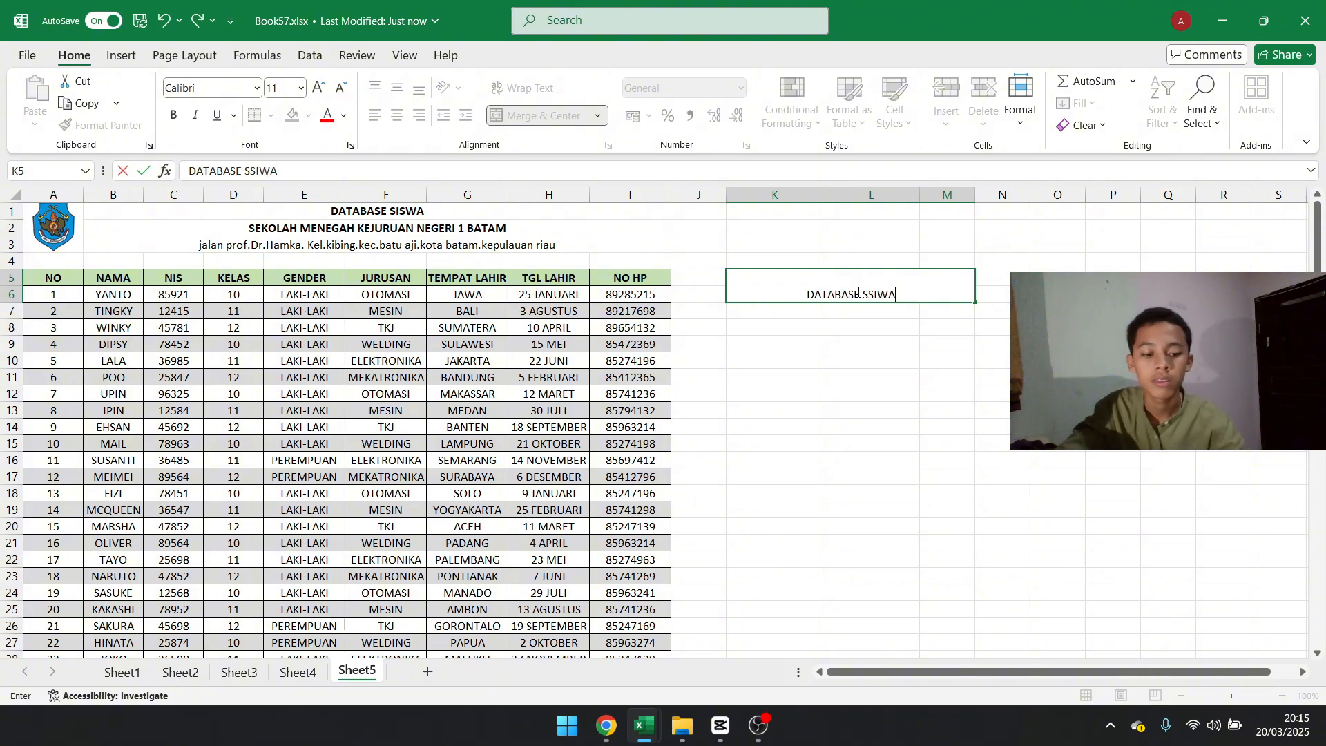
{"action": "key", "text": "BackSpace"}
{"action": "key", "text": "BackSpace"}
{"action": "key", "text": "BackSpace"}
{"action": "type", "text": "ISWA"}
{"action": "key", "text": "Return"}
{"action": "left_click", "coordinate": [858, 293]}
{"action": "left_click", "coordinate": [397, 89]}
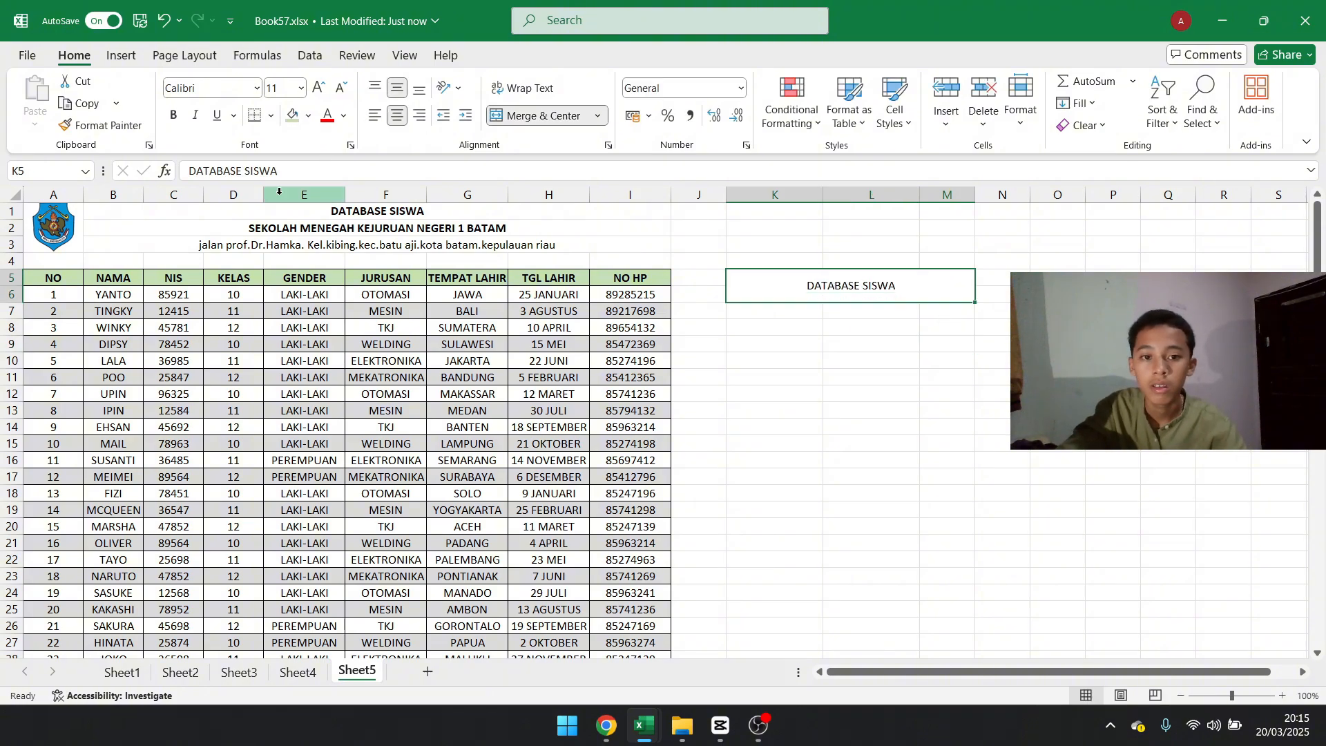
Fill the DATABASE SISWA title cell with light green and narrow column L
{"action": "left_click", "coordinate": [293, 115]}
{"action": "left_click", "coordinate": [758, 312]}
{"action": "left_click", "coordinate": [957, 195], "text": "shift"}
{"action": "left_click_drag", "start_coordinate": [920, 196], "coordinate": [858, 196]}
{"action": "left_click", "coordinate": [799, 311]}
{"action": "left_click", "coordinate": [885, 191]}
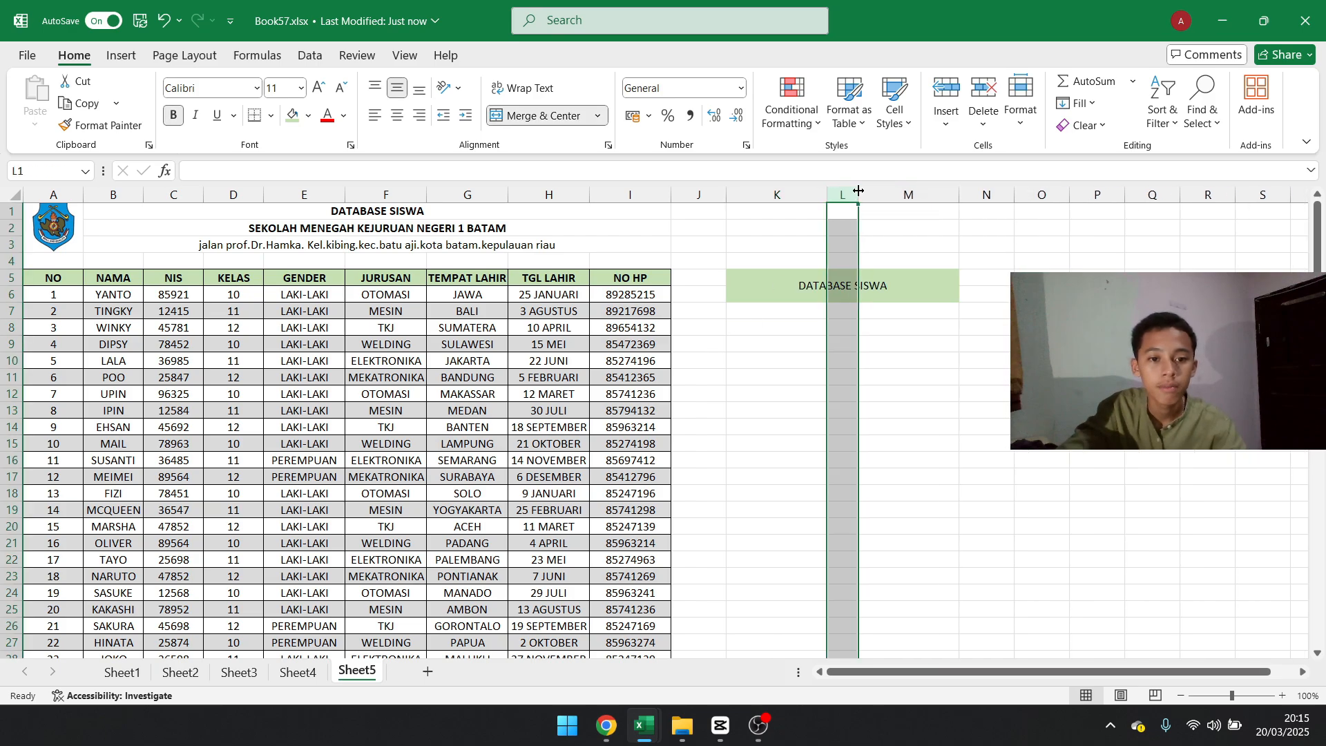
Enter the labels NAMA, NIS, KELAS and GENDER down cells K7:K10 below the title
{"action": "left_click", "coordinate": [795, 309]}
{"action": "type", "text": "Nama"}
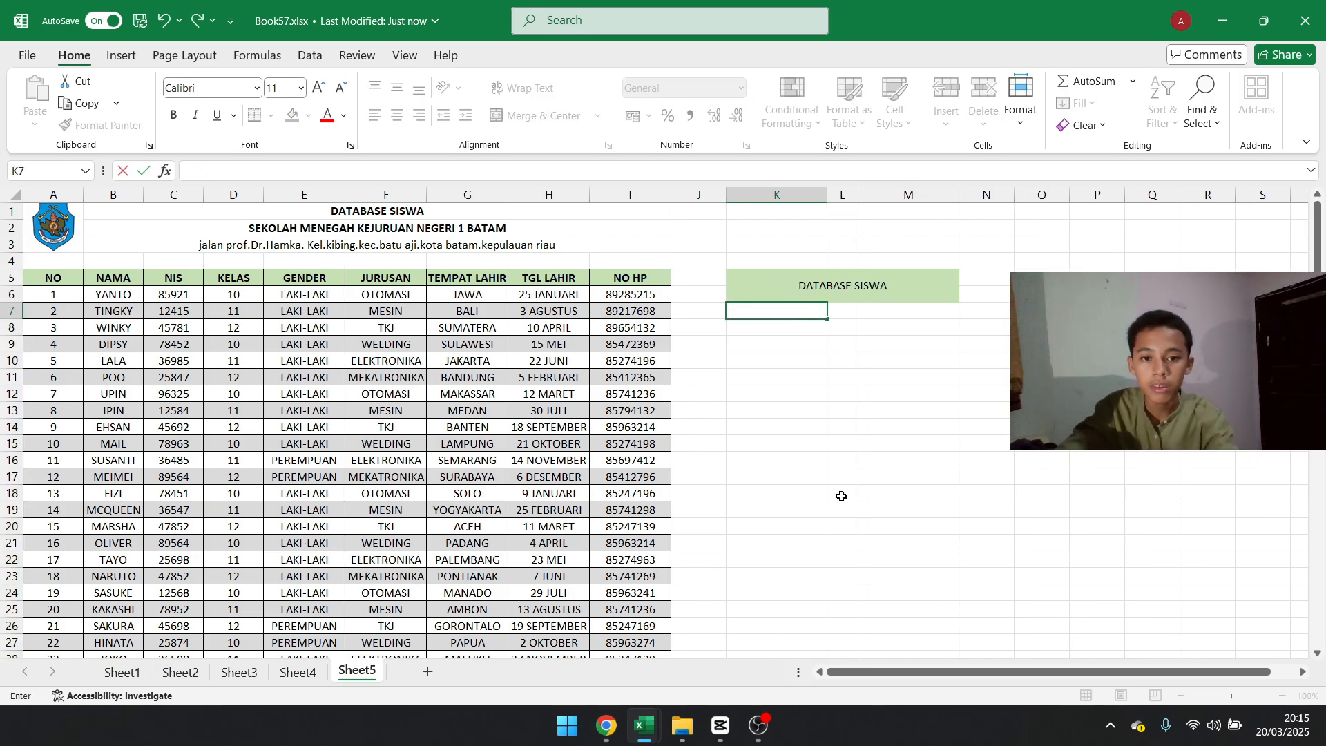
{"action": "key", "text": "BackSpace"}
{"action": "key", "text": "BackSpace"}
{"action": "key", "text": "BackSpace"}
{"action": "type", "text": "AMA"}
{"action": "key", "text": "Return"}
{"action": "type", "text": "NIS"}
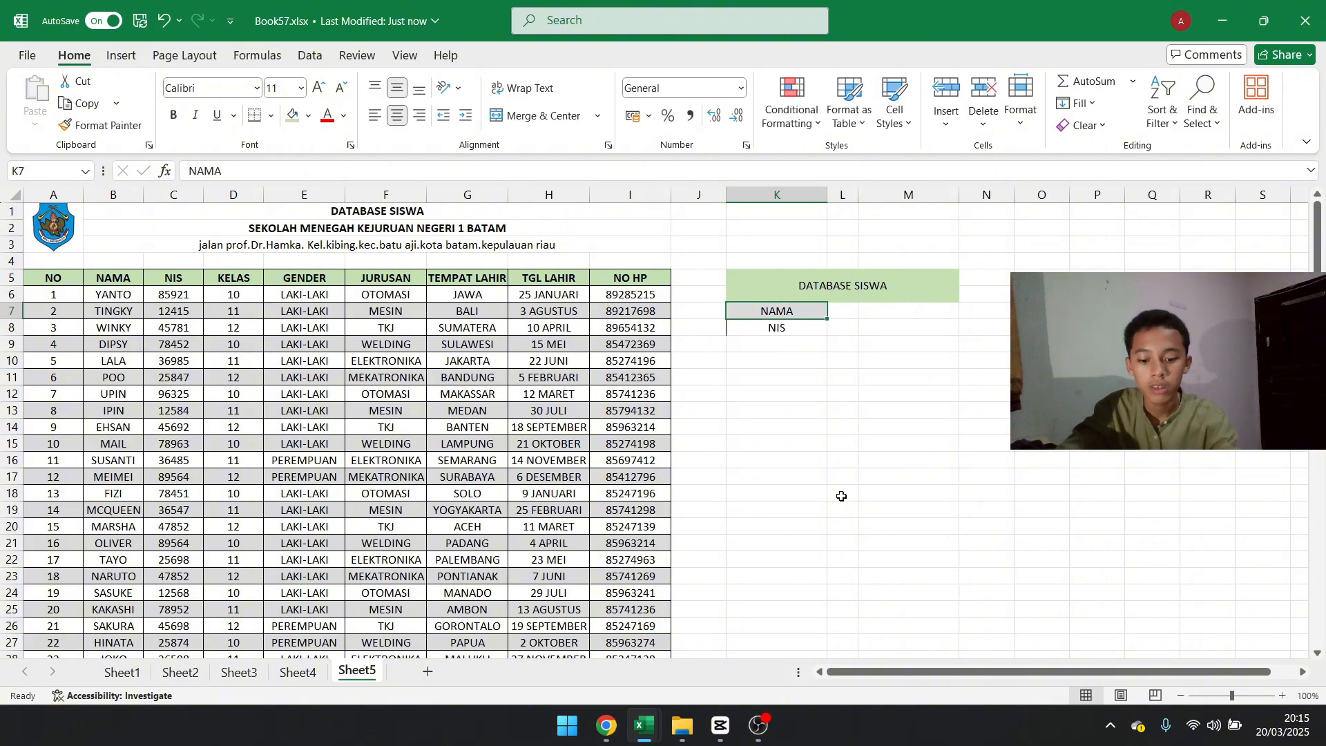
{"action": "key", "text": "Return"}
{"action": "type", "text": "KELAS"}
{"action": "key", "text": "Tab"}
{"action": "key", "text": "Return"}
{"action": "type", "text": "GENDER"}
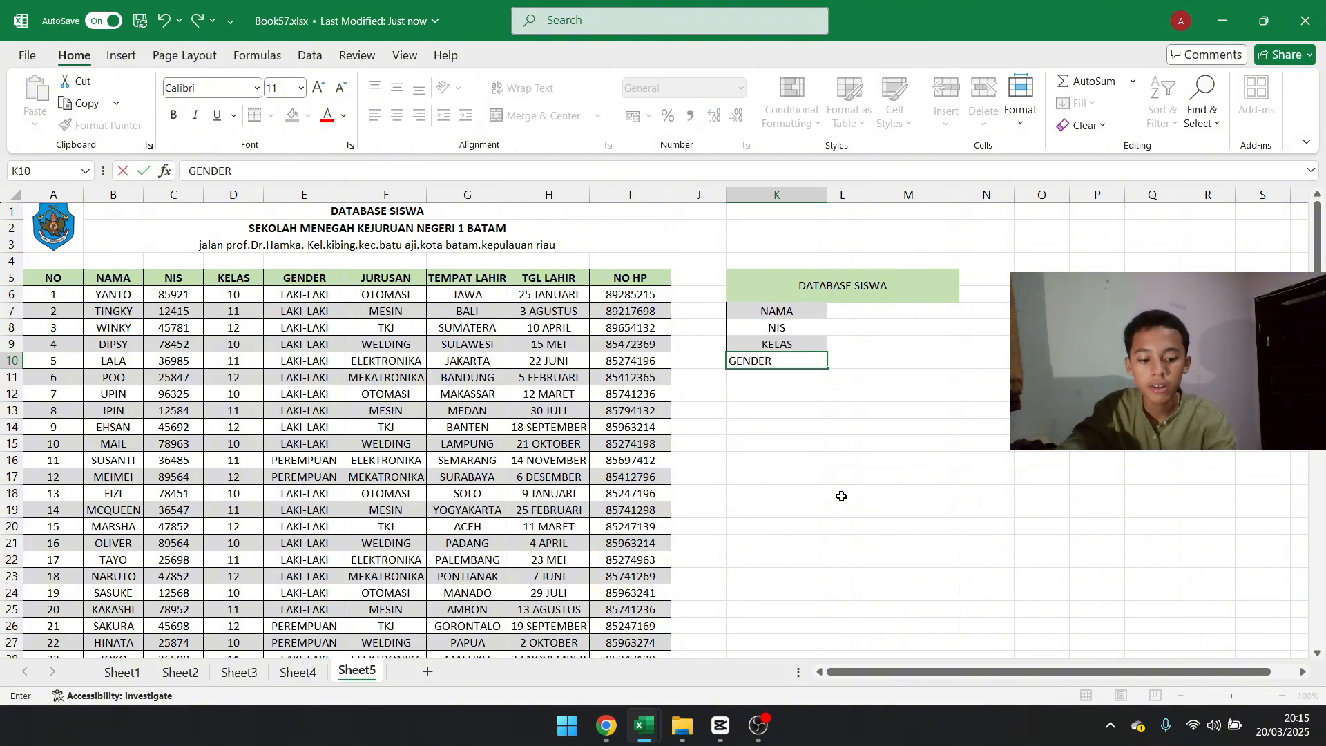
Continue the label list with JURUSAN, TEMPAT LAHIR, TGL LAHIR and NO HP in cells K11:K14
{"action": "key", "text": "Return"}
{"action": "type", "text": "JURUSAN"}
{"action": "key", "text": "Return"}
{"action": "type", "text": "TEMPAT LAHIR"}
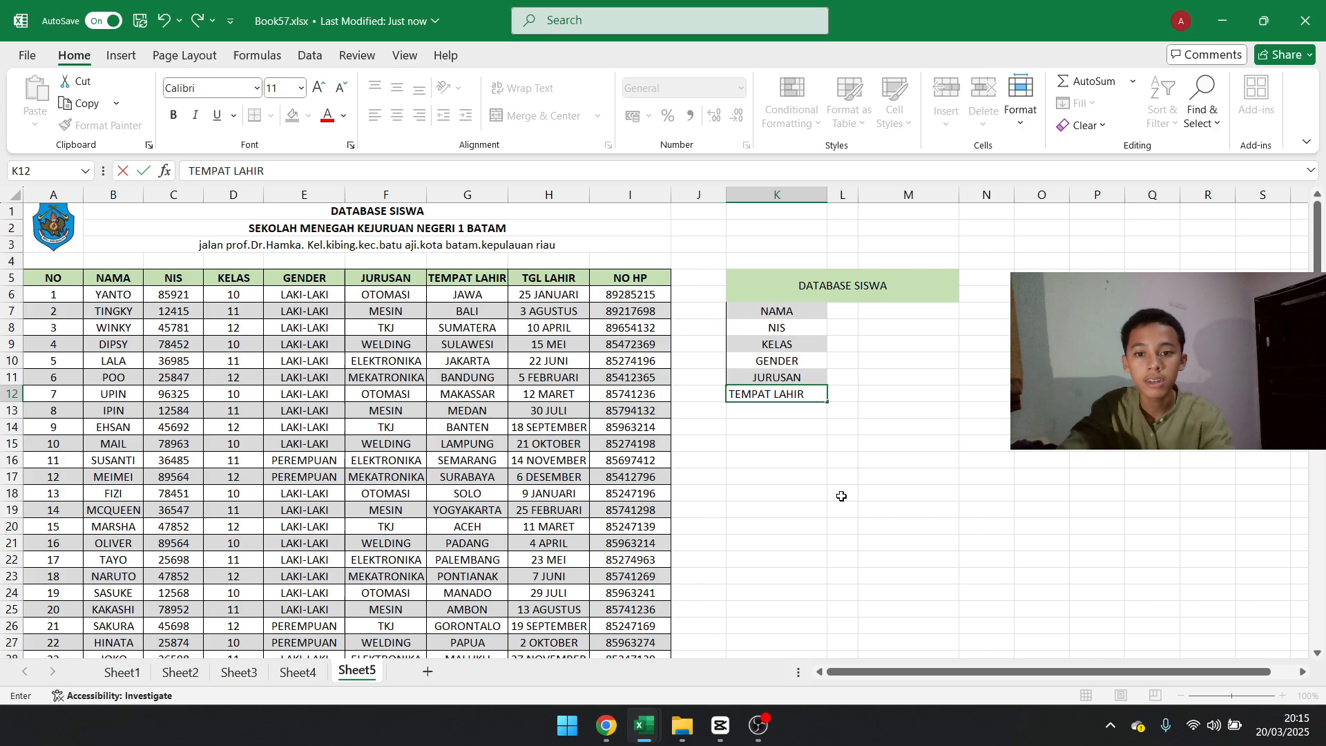
{"action": "key", "text": "Return"}
{"action": "type", "text": "TGL LAHIR"}
{"action": "key", "text": "Return"}
{"action": "type", "text": "NO HP"}
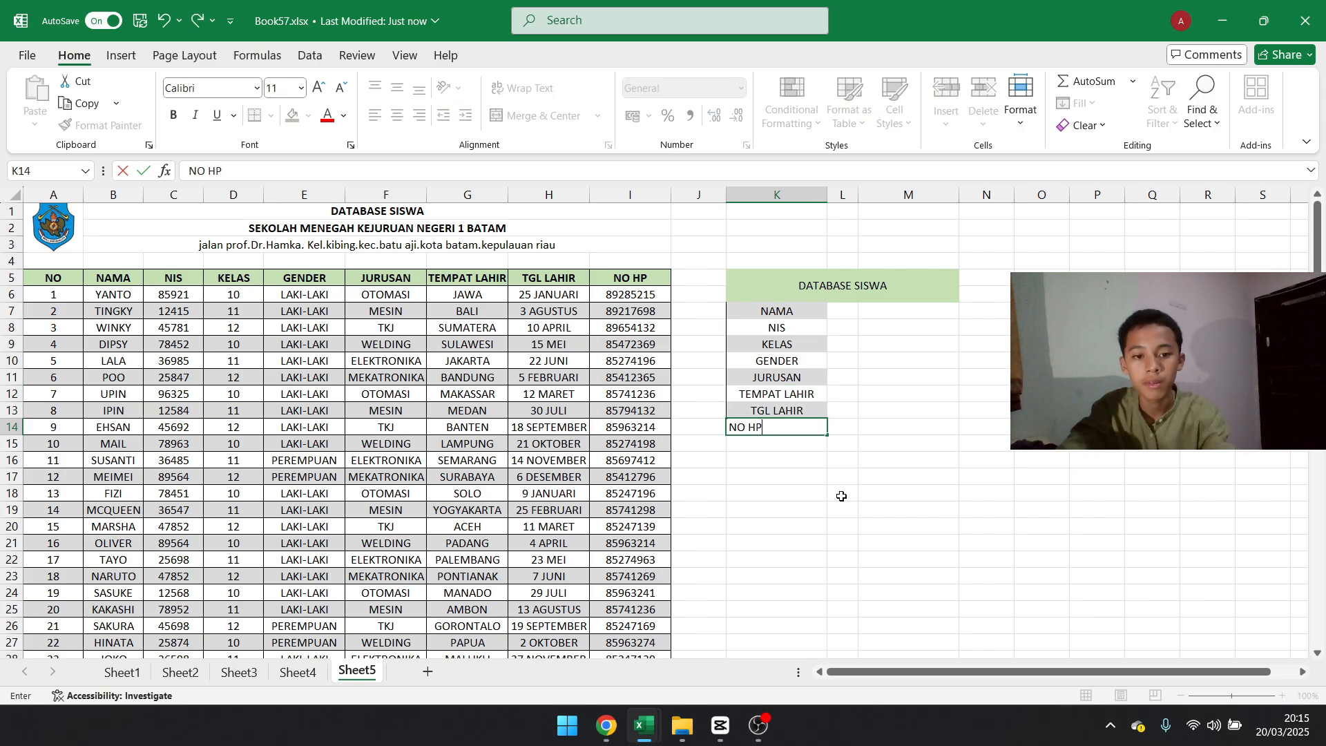
Apply all borders to the title and label block K5:M14
{"action": "left_click", "coordinate": [902, 289]}
{"action": "left_click", "coordinate": [928, 429], "text": "shift"}
{"action": "left_click", "coordinate": [271, 115]}
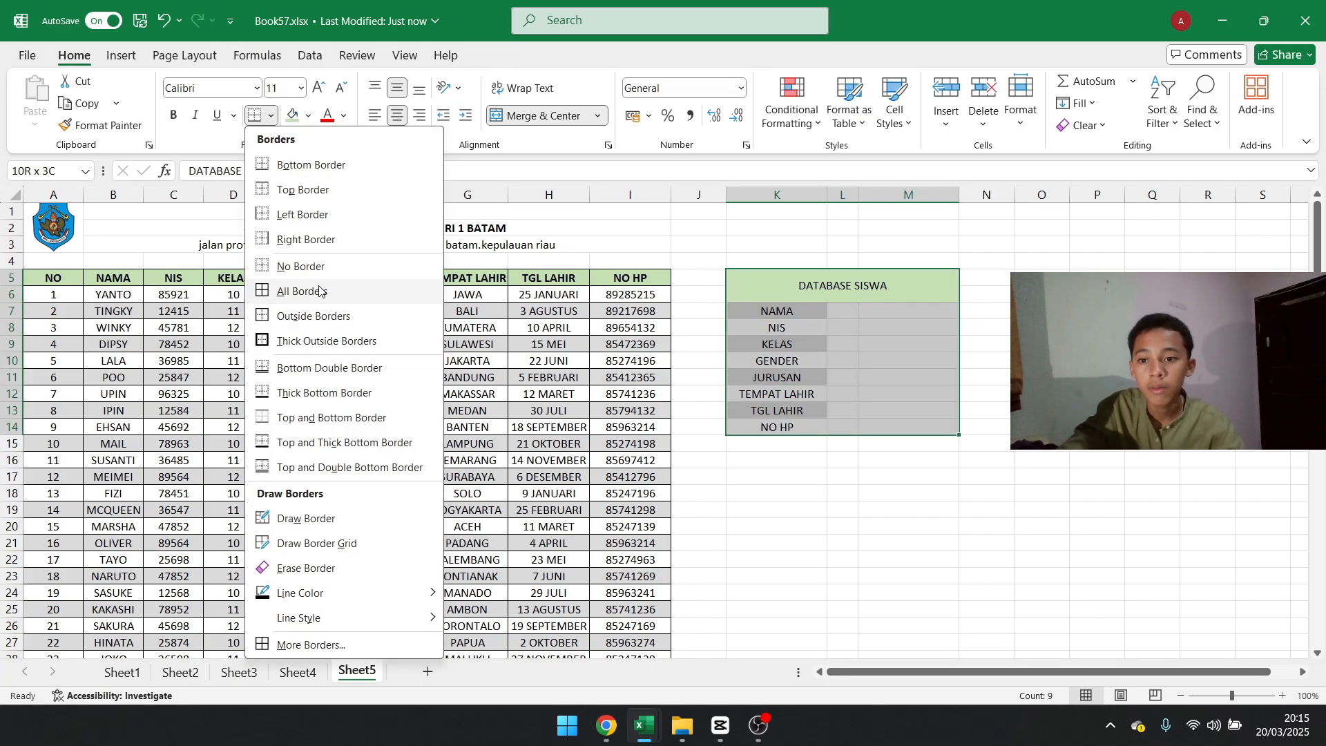
{"action": "left_click", "coordinate": [323, 291]}
Narrow column L further to a thin strip between the labels and column M
{"action": "left_click", "coordinate": [887, 377]}
{"action": "left_click_drag", "start_coordinate": [859, 196], "coordinate": [836, 189]}
{"action": "left_click", "coordinate": [830, 310]}
{"action": "left_click", "coordinate": [917, 384]}
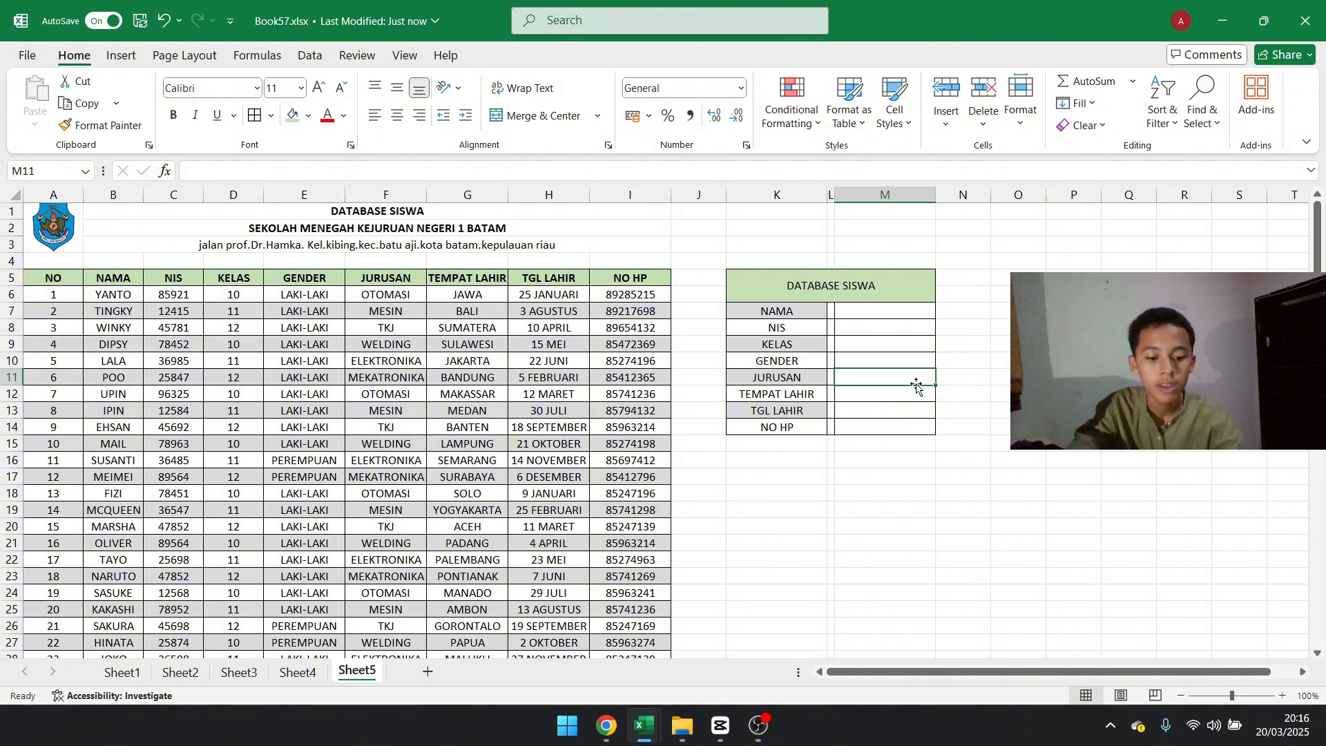
Enter a semicolon separator beside the NAMA and NIS labels in cells L7 and L8
{"action": "key", "text": "Down"}
{"action": "key", "text": "Up"}
{"action": "left_click", "coordinate": [831, 311]}
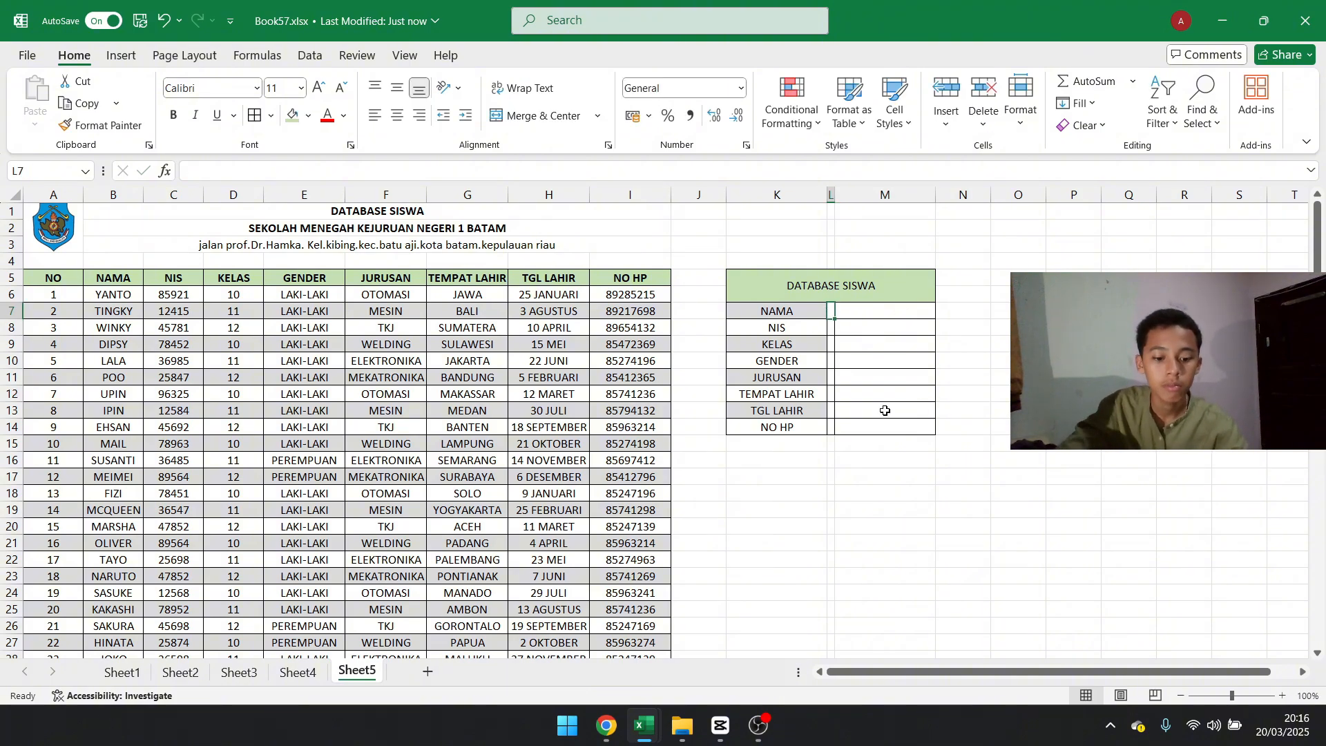
{"action": "type", "text": ";"}
{"action": "key", "text": "Return"}
{"action": "type", "text": ";"}
{"action": "key", "text": "Return"}
{"action": "left_click", "coordinate": [885, 410]}
{"action": "right_click", "coordinate": [832, 196]}
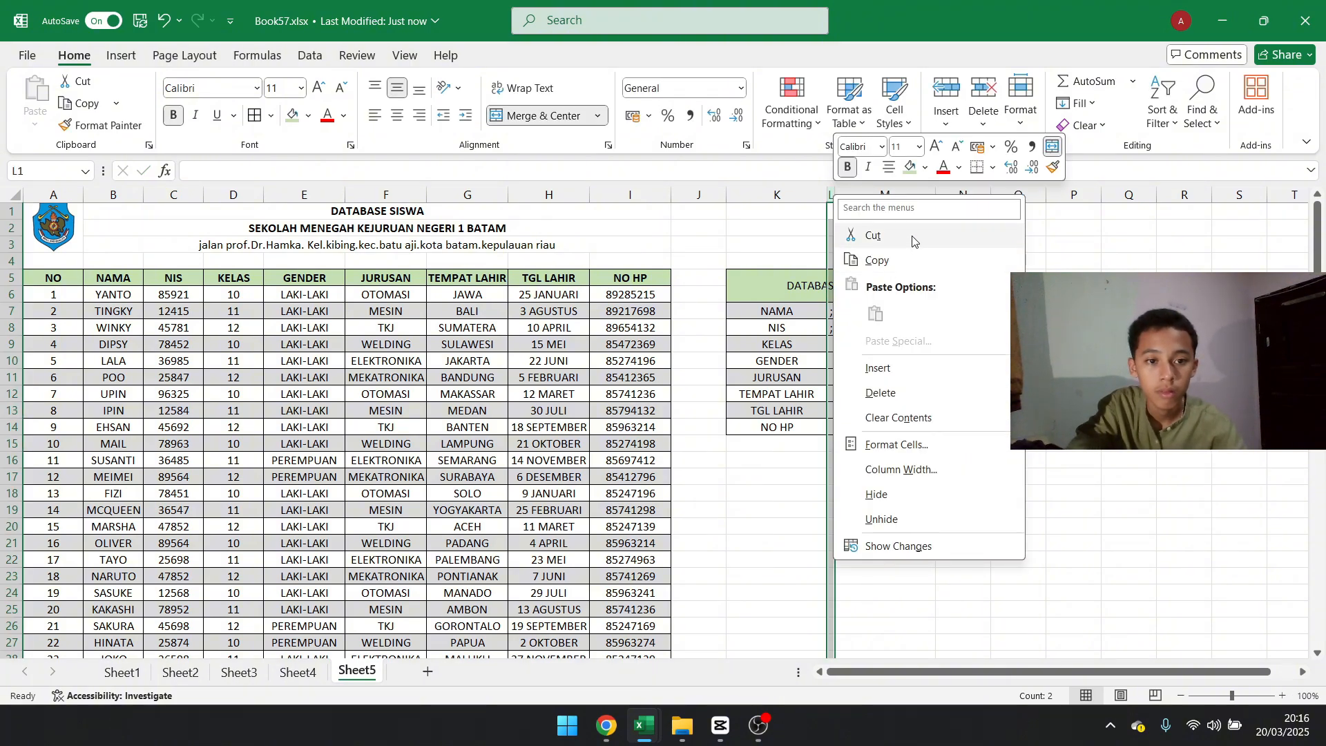
{"action": "left_click", "coordinate": [898, 468]}
{"action": "left_click", "coordinate": [724, 408]}
{"action": "double_click", "coordinate": [837, 204]}
{"action": "key", "text": "Return"}
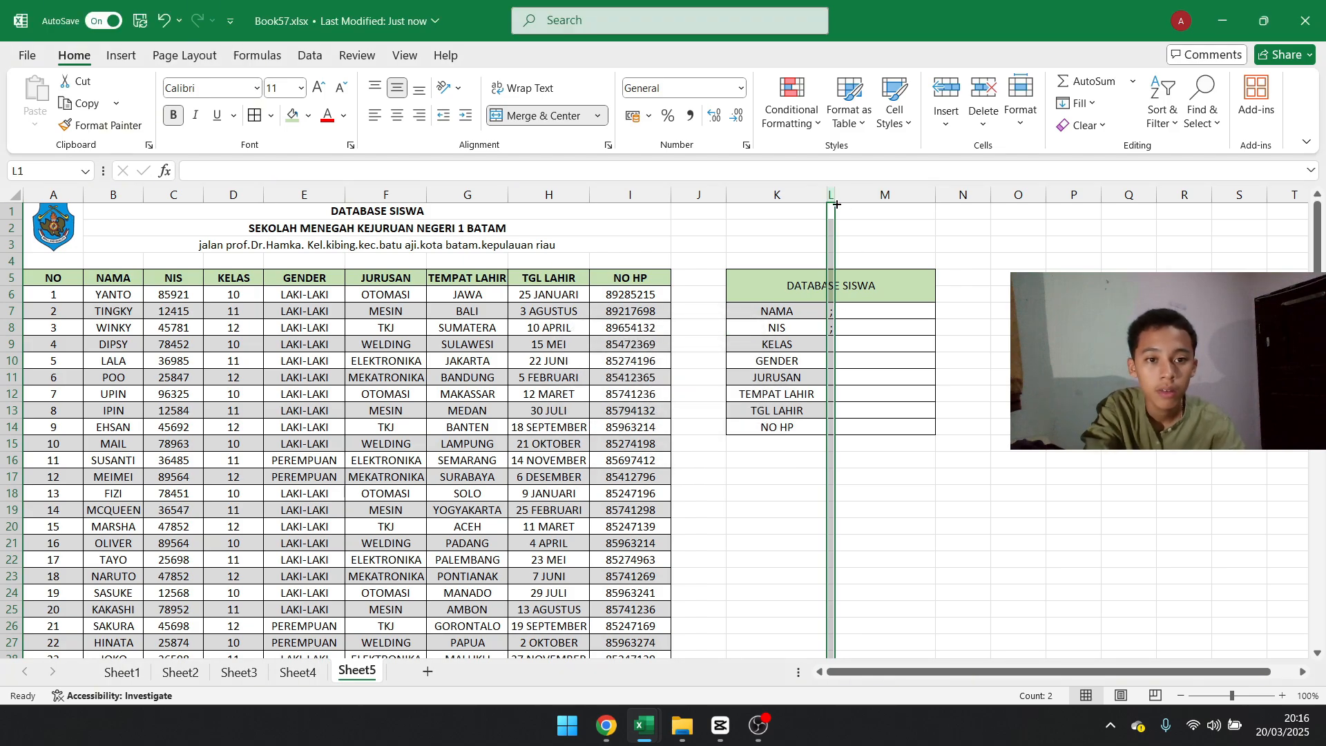
Enter a colon separator in cell L7 and fill it down to L14
{"action": "left_click", "coordinate": [831, 312]}
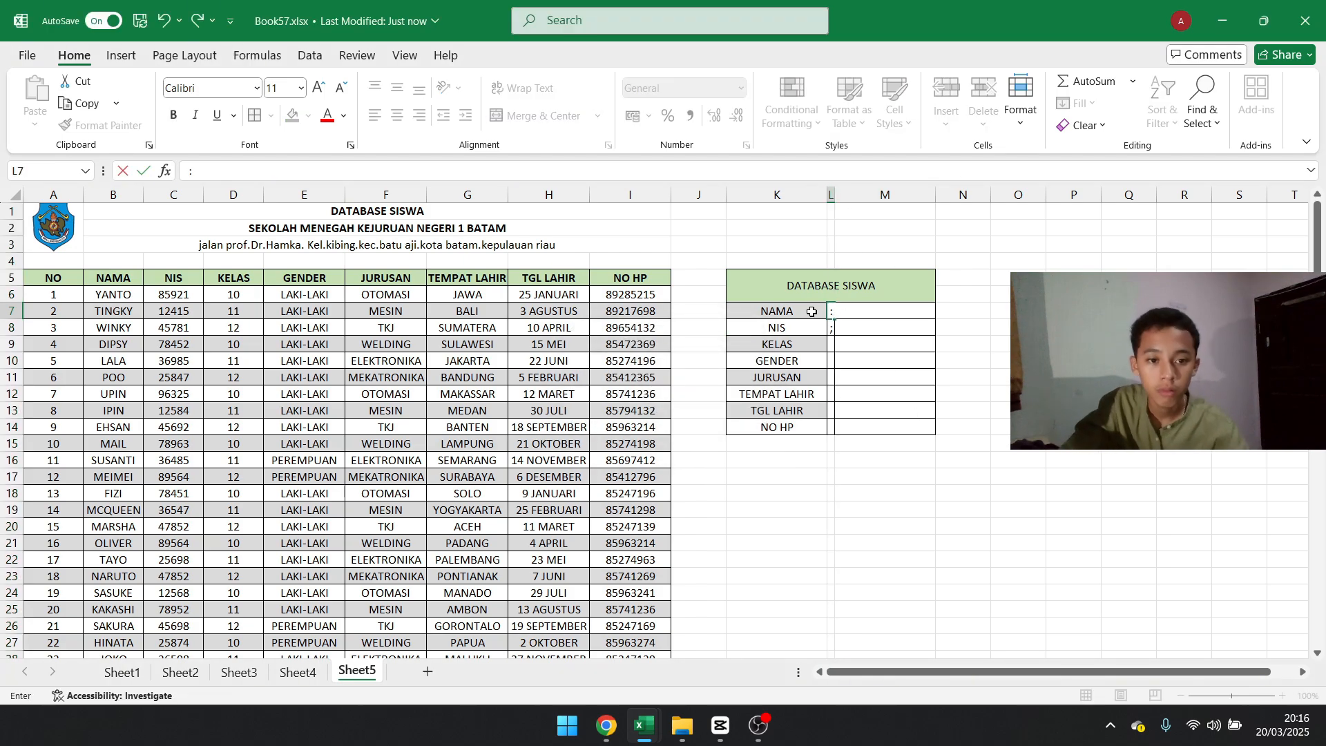
{"action": "mouse_move", "coordinate": [835, 319]}
{"action": "left_mouse_down"}
{"action": "mouse_move", "coordinate": [843, 436]}
{"action": "mouse_move", "coordinate": [798, 312]}
{"action": "mouse_move", "coordinate": [794, 423]}
{"action": "left_mouse_up"}
{"action": "left_click", "coordinate": [1074, 394]}
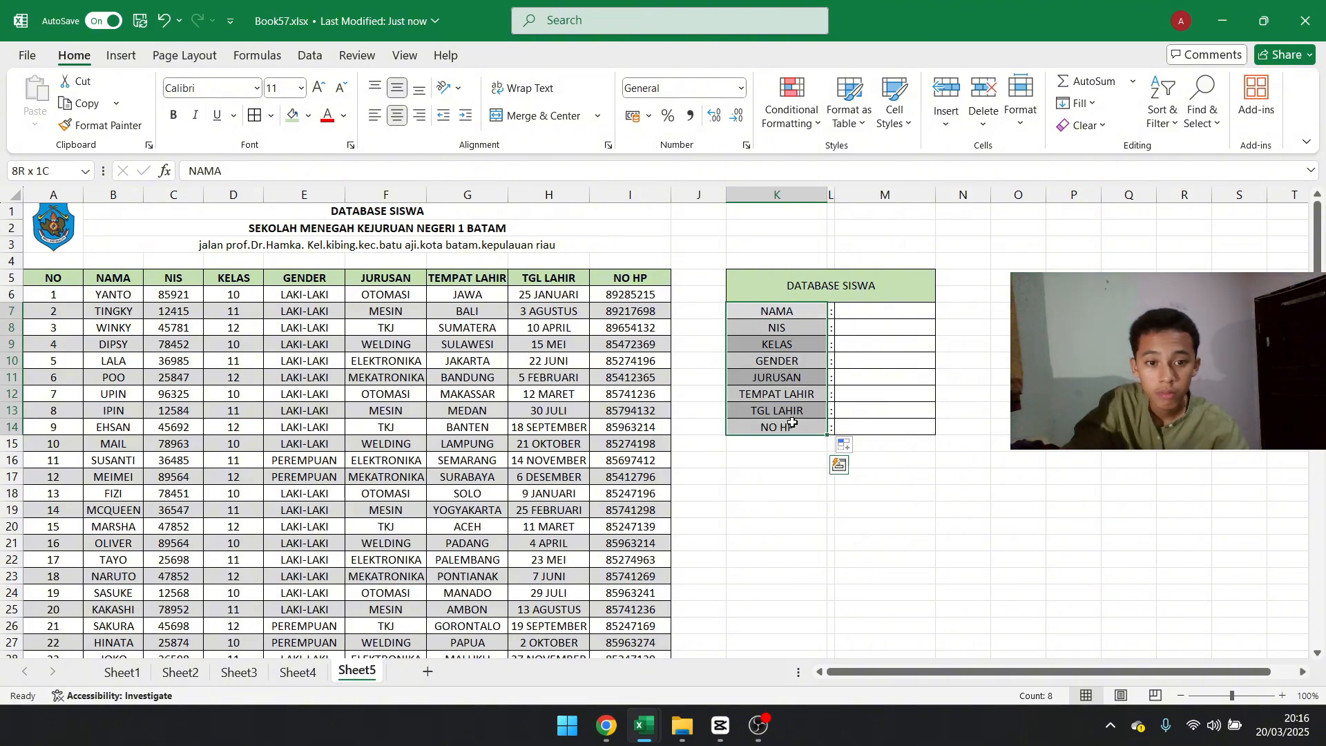
Copy the formatting of the labels K7:K14 onto the colon cells L7:L14
{"action": "left_click", "coordinate": [101, 126]}
{"action": "mouse_move", "coordinate": [831, 312]}
{"action": "left_mouse_down"}
{"action": "mouse_move", "coordinate": [834, 434]}
{"action": "mouse_move", "coordinate": [837, 424]}
{"action": "left_mouse_up"}
{"action": "left_click", "coordinate": [874, 313]}
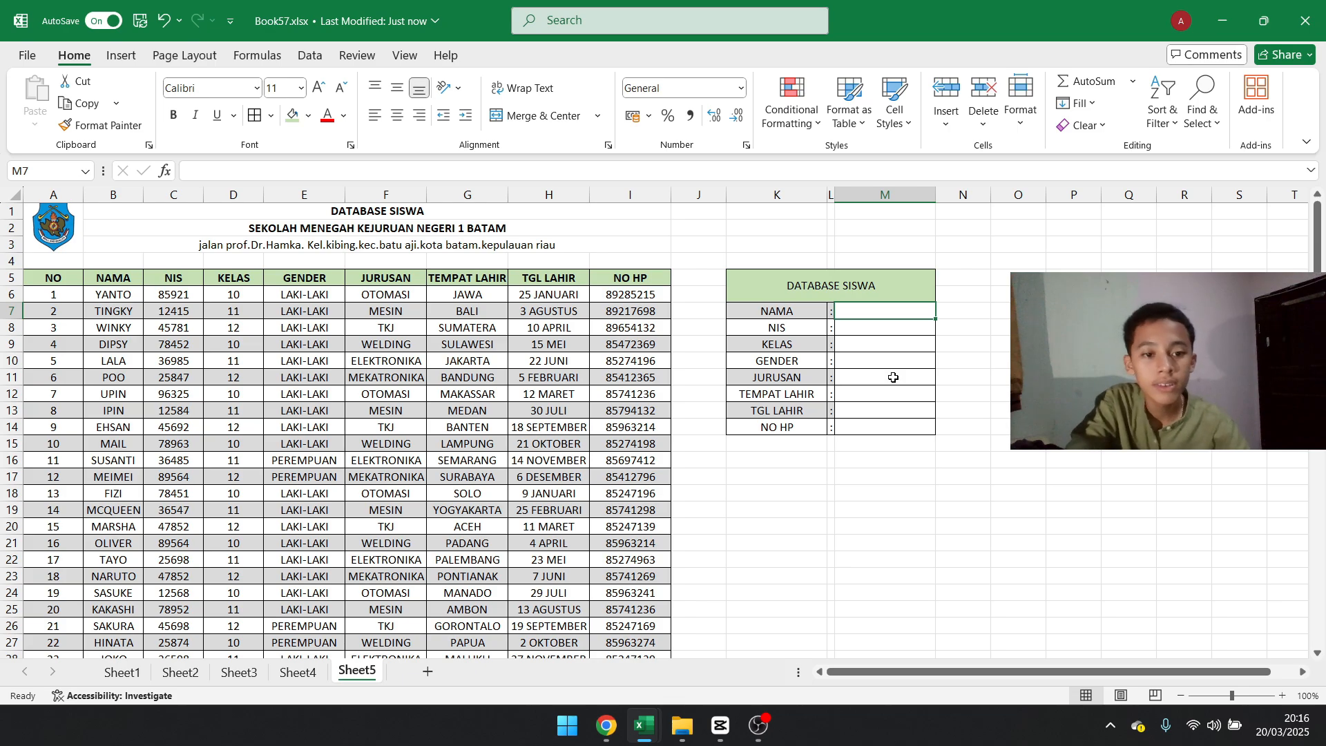
Start a data validation rule on the NAMA value cell M7 that allows a List
{"action": "left_click", "coordinate": [310, 56]}
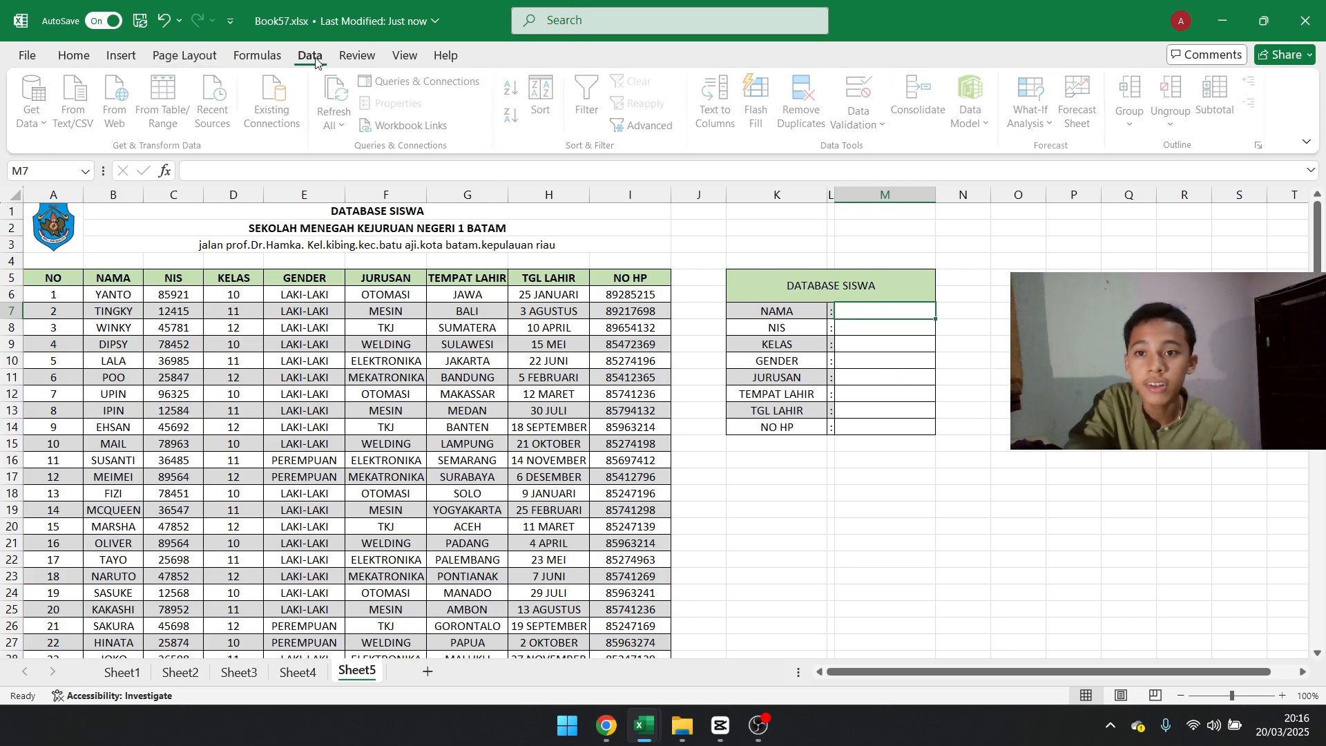
{"action": "left_click", "coordinate": [857, 124]}
{"action": "left_click", "coordinate": [896, 156]}
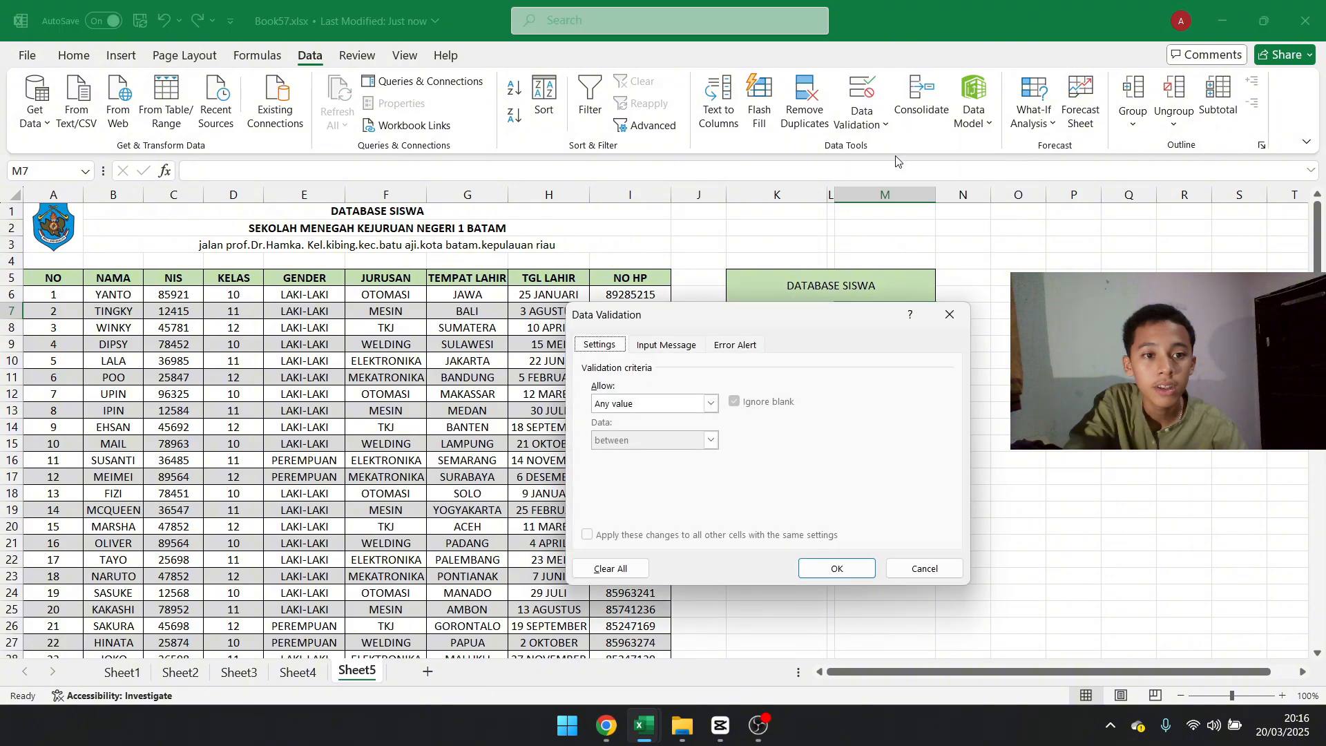
{"action": "left_click", "coordinate": [709, 404]}
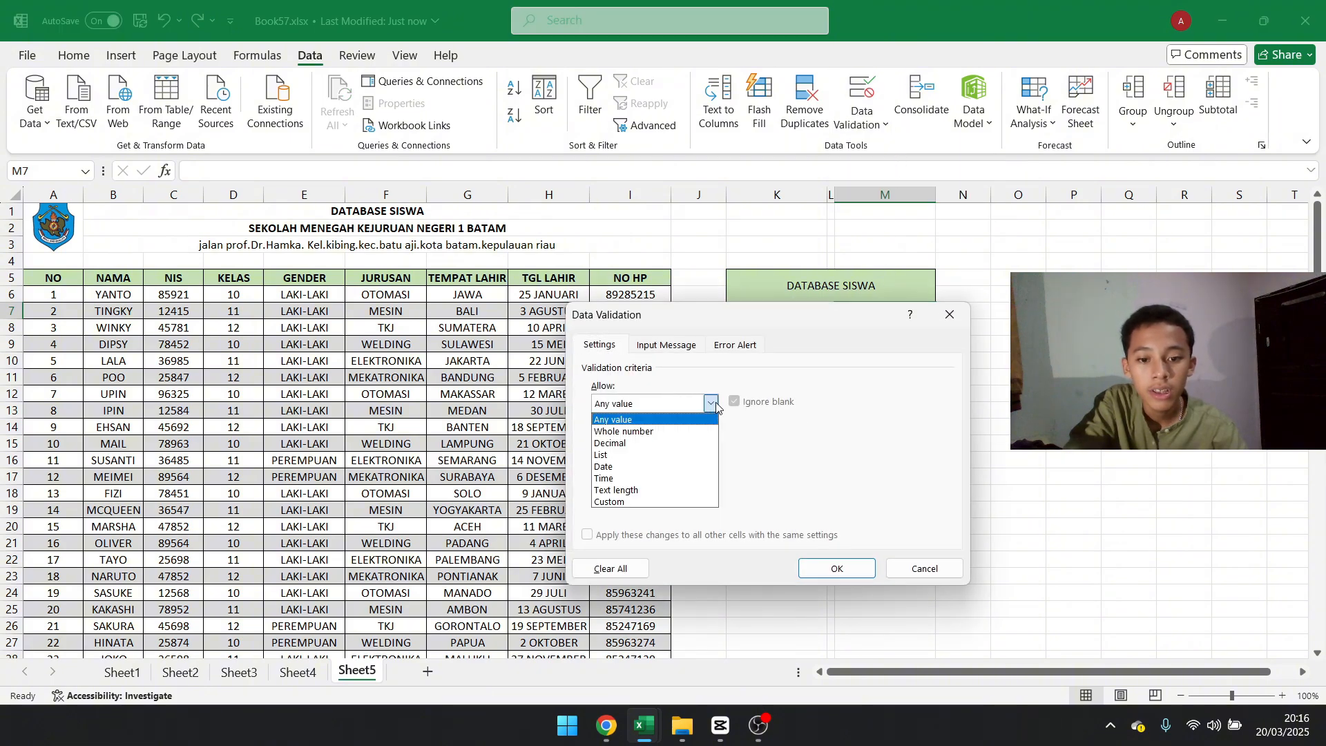
{"action": "left_click", "coordinate": [657, 465]}
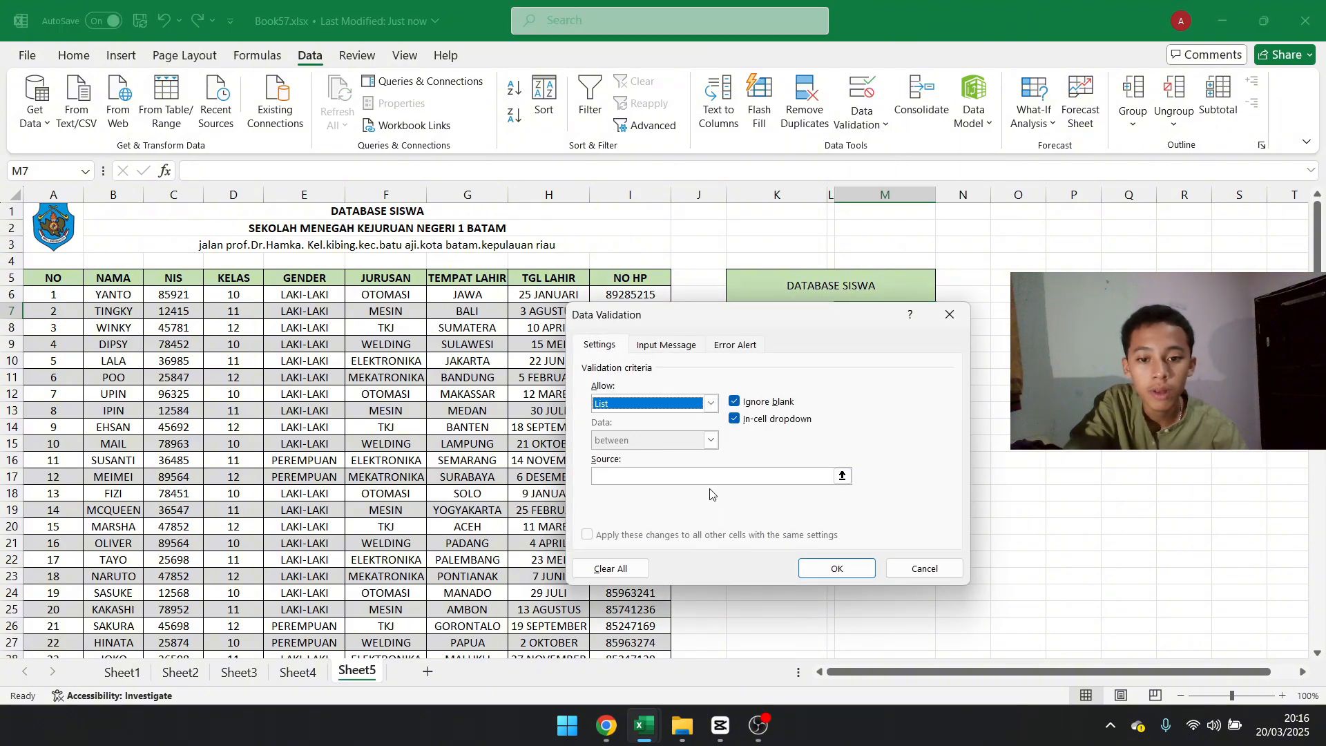
{"action": "left_click_drag", "start_coordinate": [680, 319], "coordinate": [900, 179]}
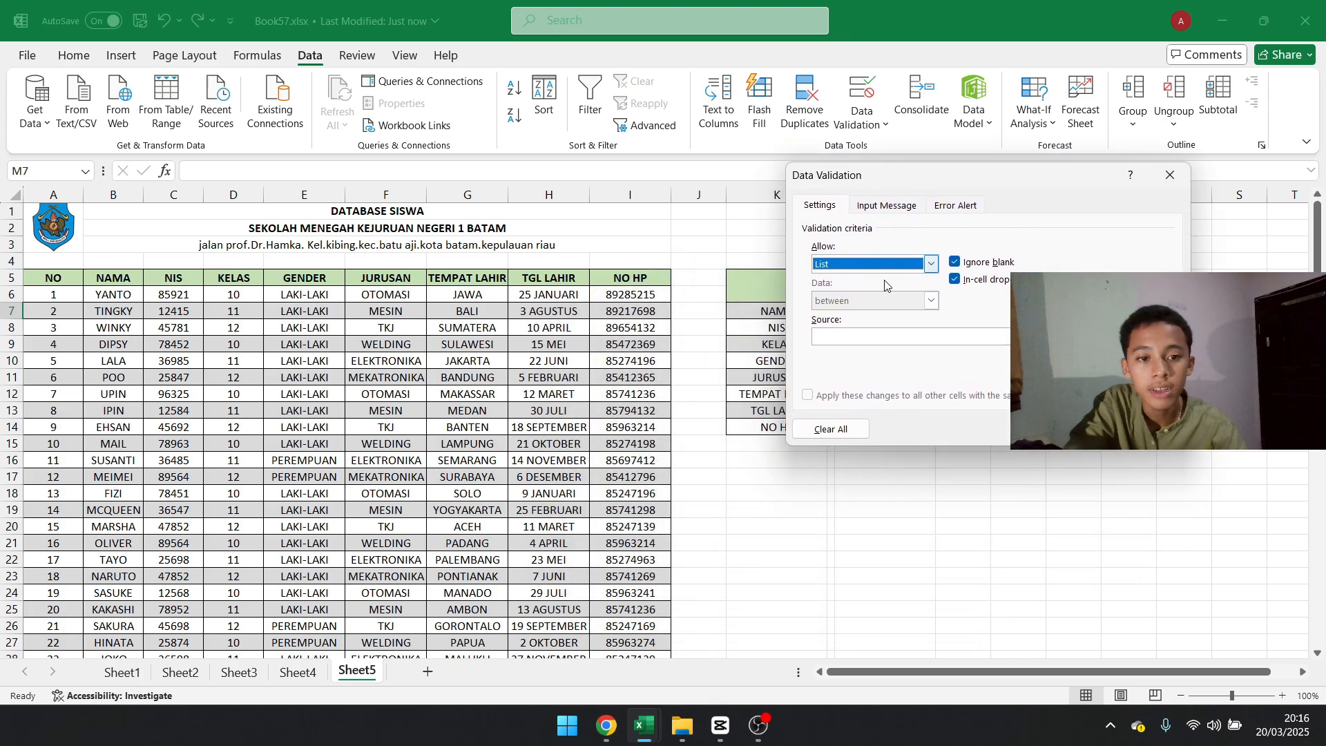
Set the validation list source to =$B$6:$B$55 and apply the rule to M7
{"action": "left_click", "coordinate": [858, 335]}
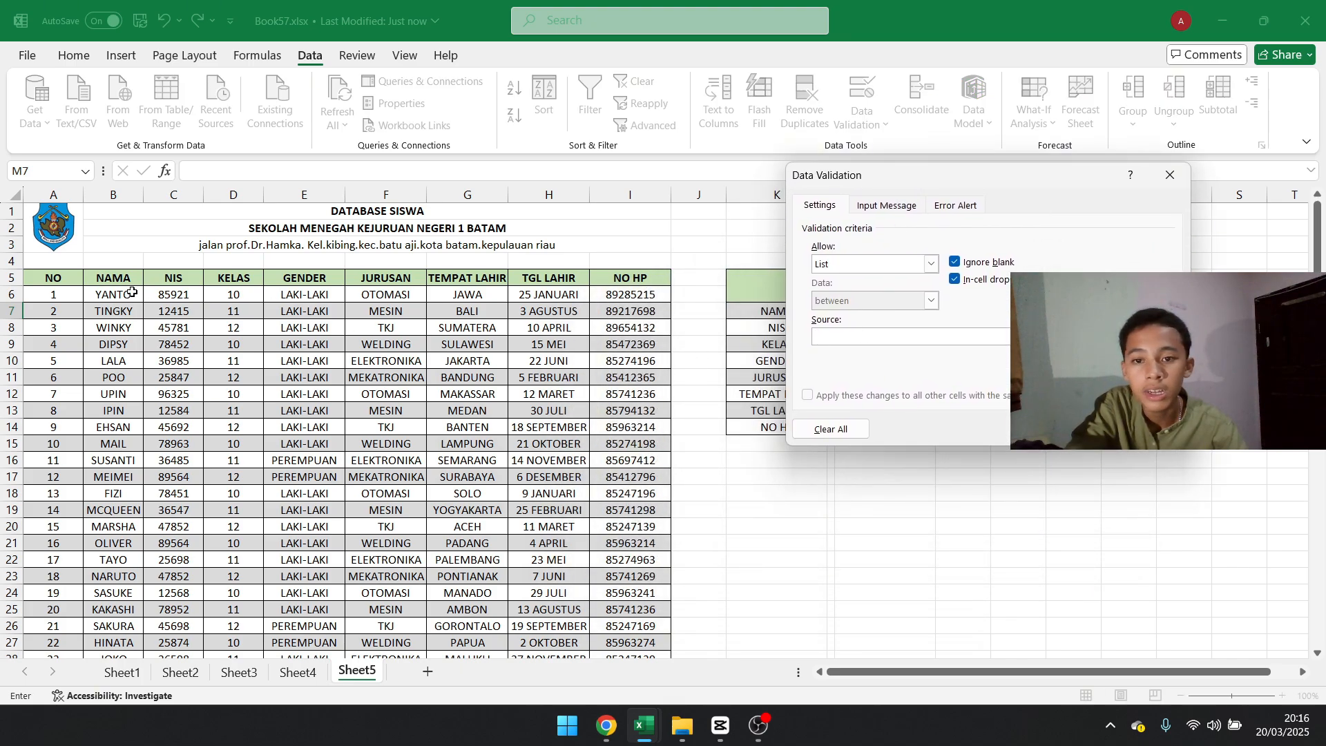
{"action": "scroll", "coordinate": [131, 293], "scroll_direction": "down", "scroll_amount": 3}
{"action": "scroll", "coordinate": [132, 293], "scroll_direction": "up", "scroll_amount": 3}
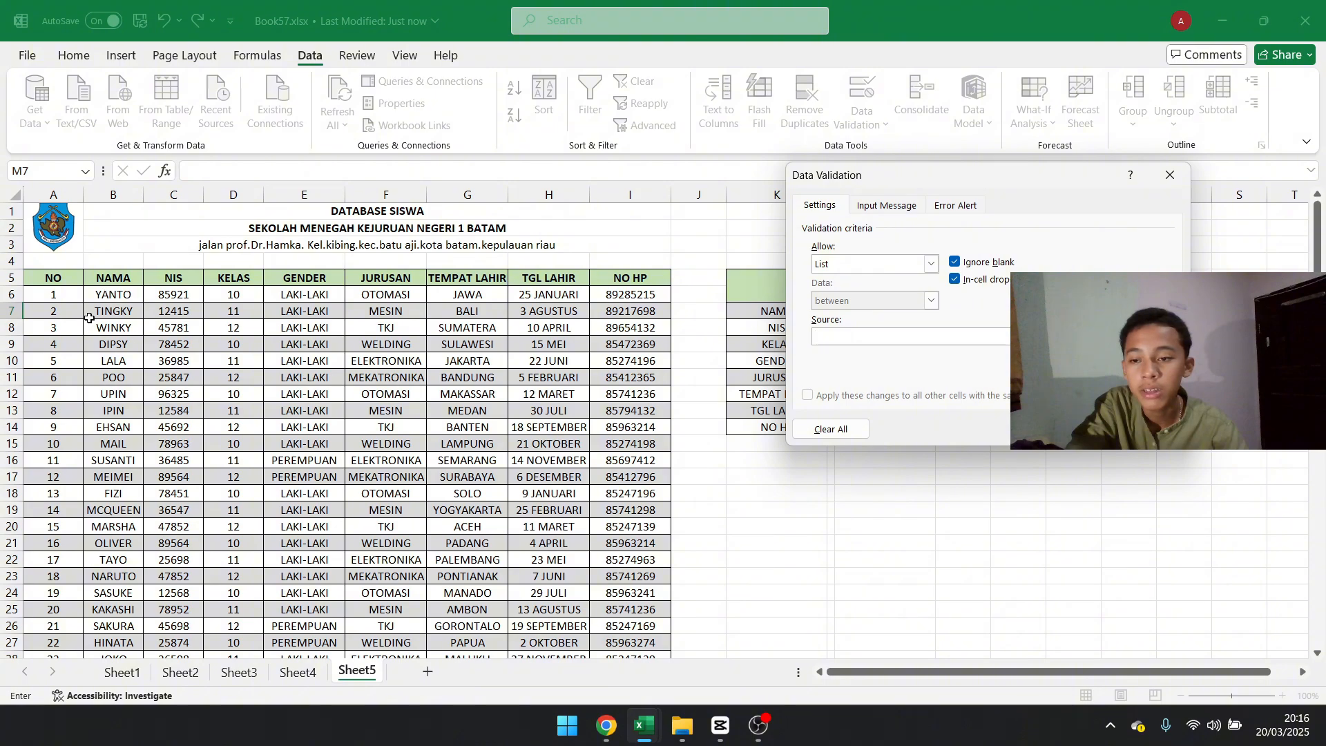
{"action": "left_click", "coordinate": [105, 295]}
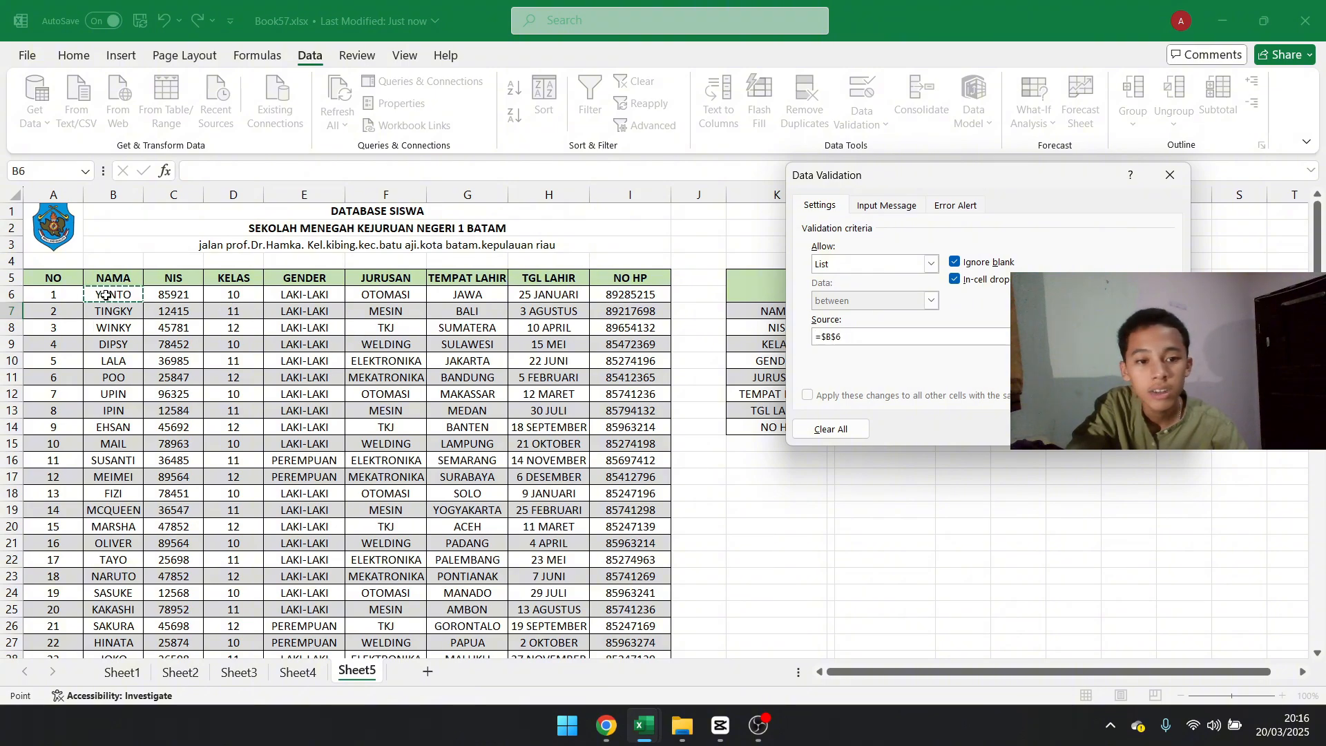
{"action": "left_click_drag", "start_coordinate": [105, 295], "coordinate": [99, 626]}
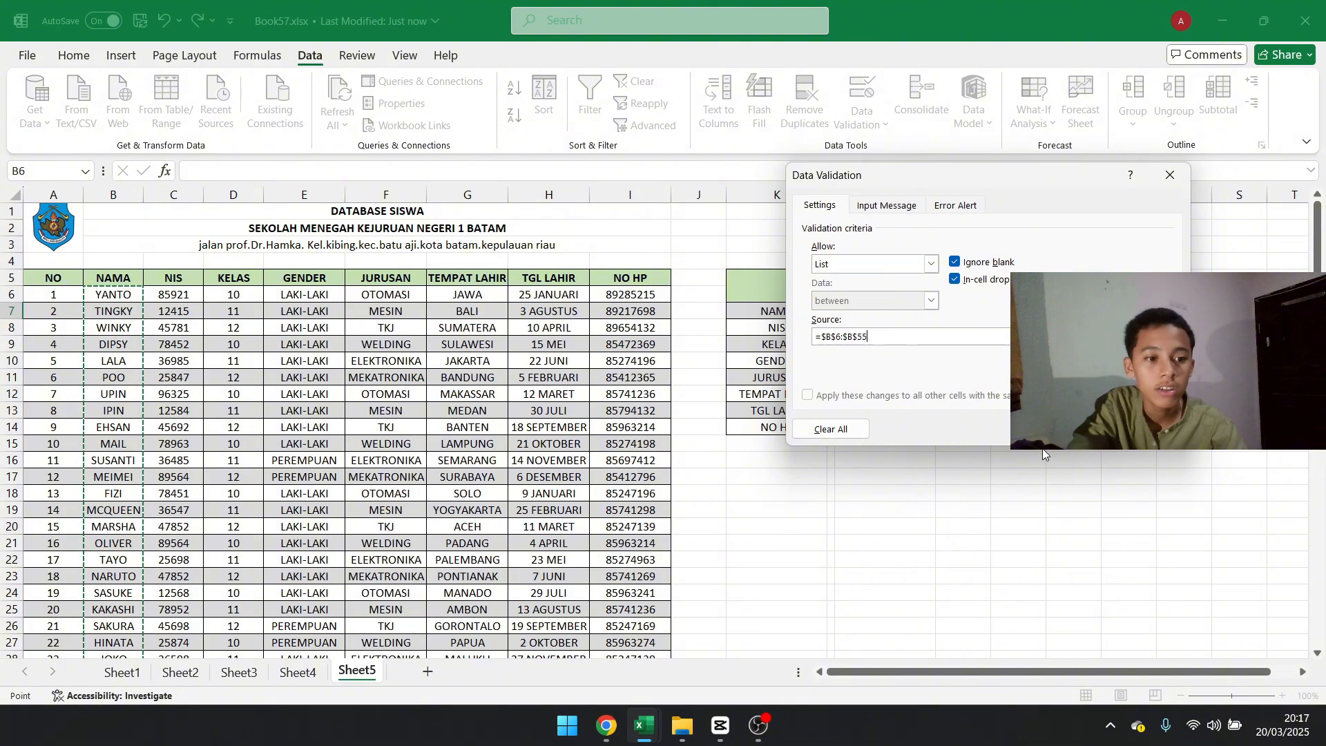
{"action": "left_click", "coordinate": [1081, 429]}
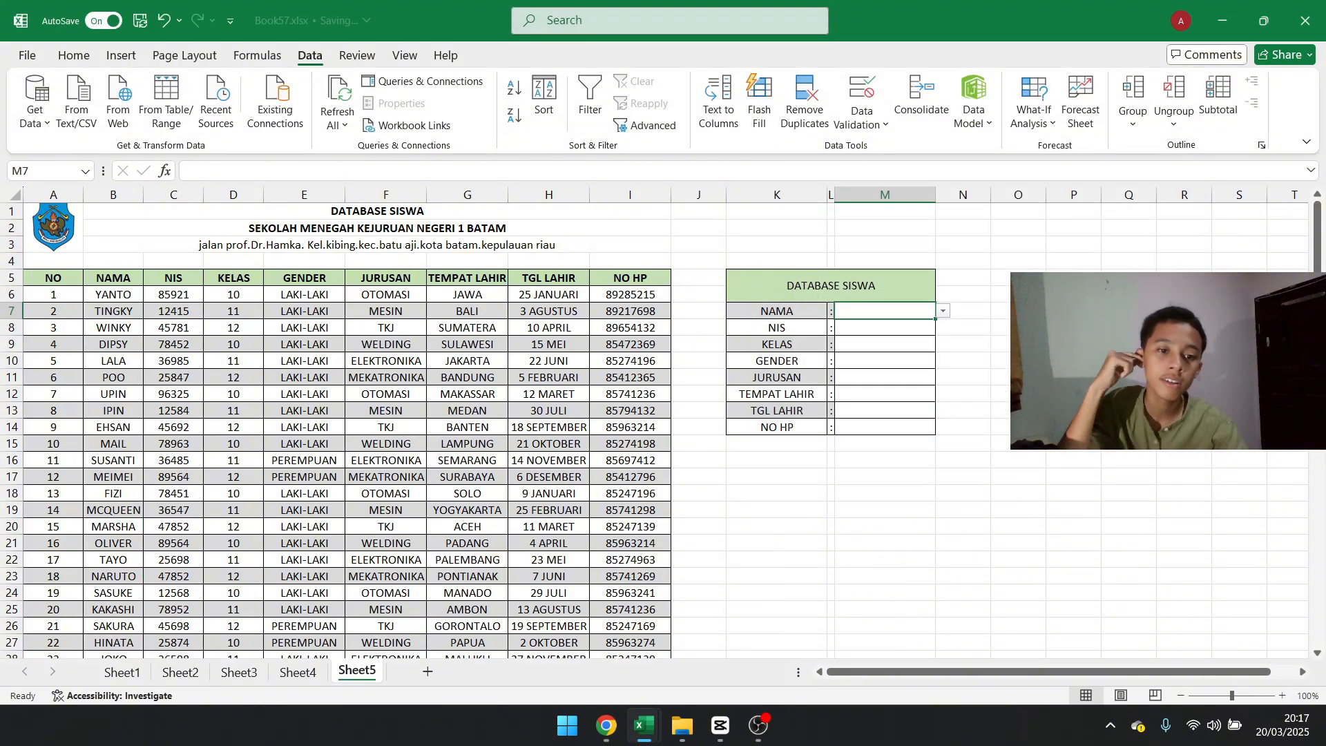
Choose the first student's name from the dropdown list in cell M7
{"action": "left_click", "coordinate": [944, 312]}
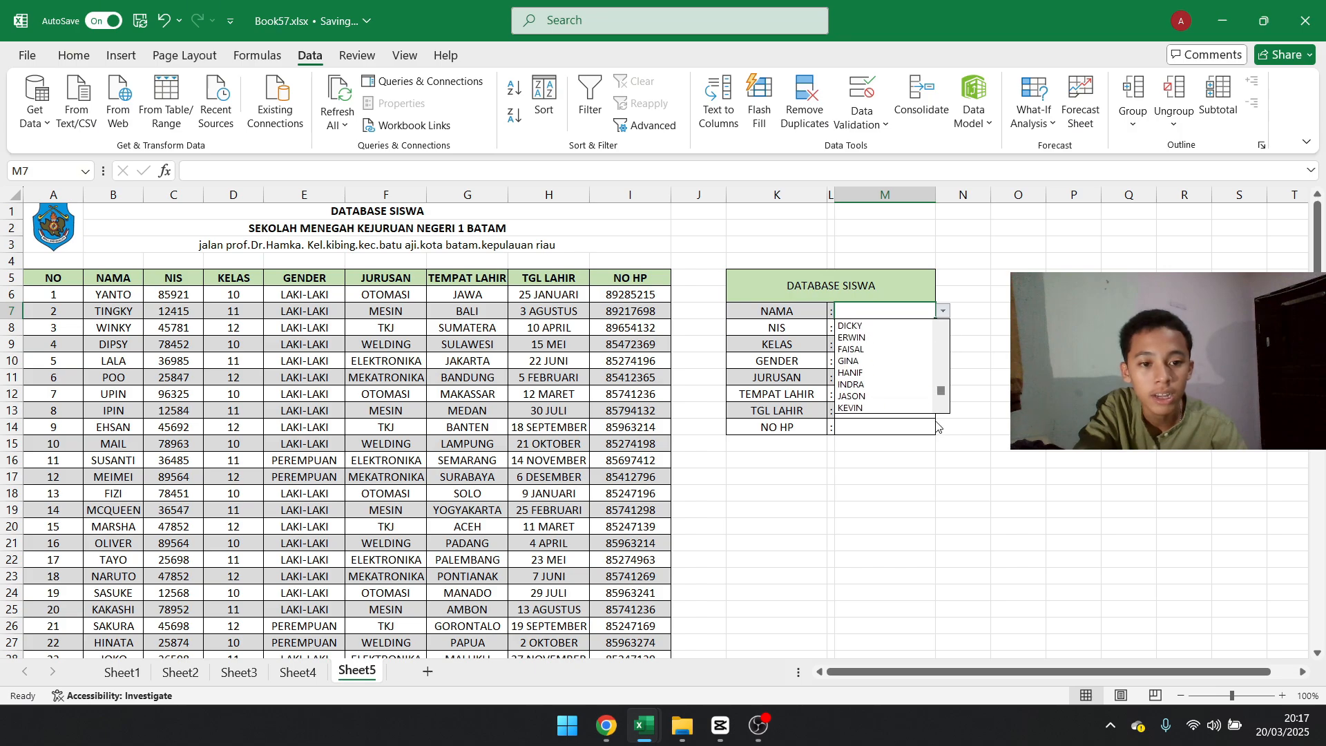
{"action": "left_click", "coordinate": [873, 326]}
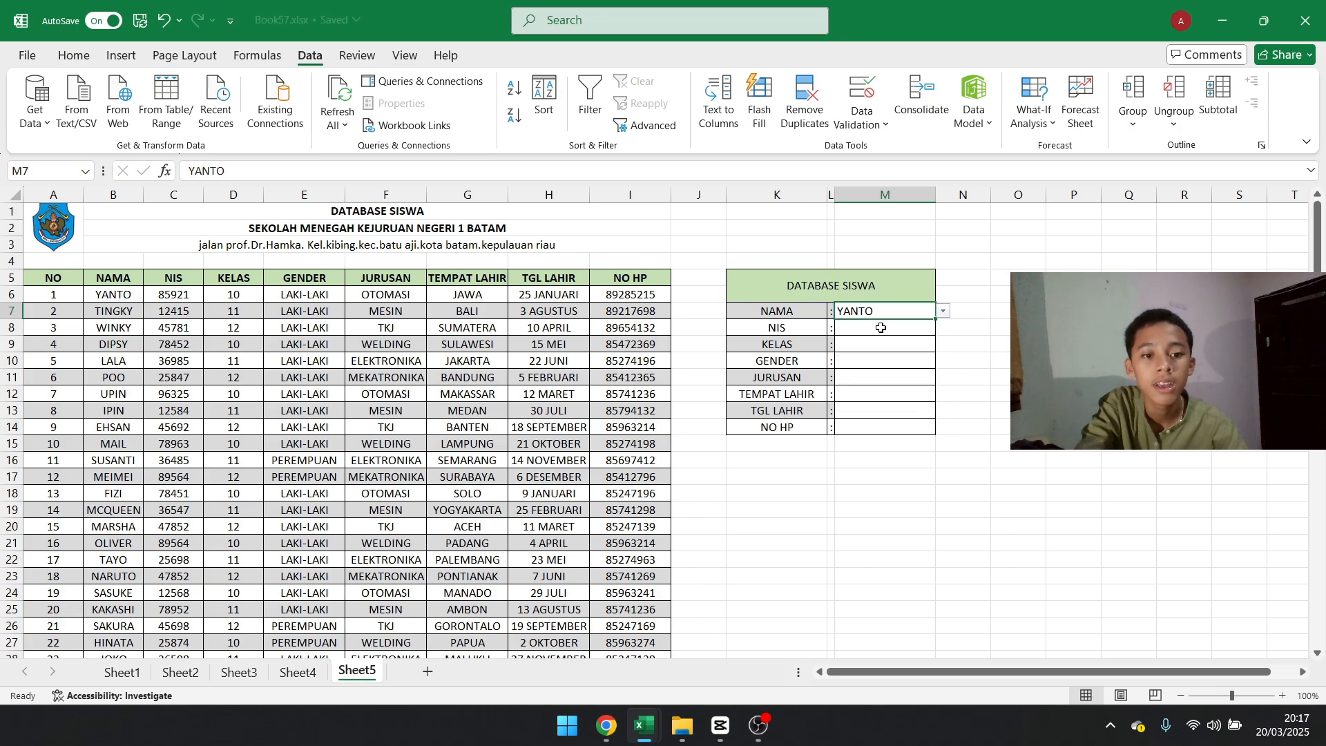
{"action": "left_click", "coordinate": [879, 329]}
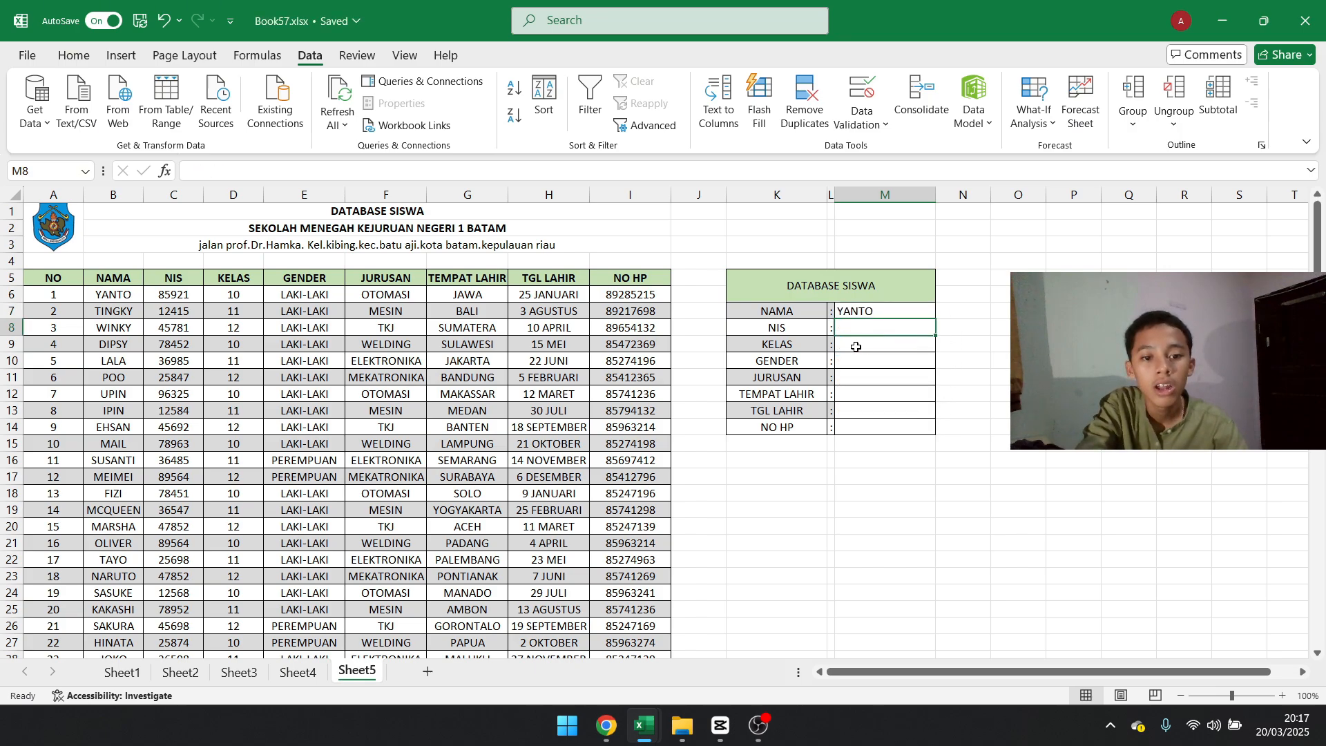
Examine the student table's NAMA and NIS headers and the records below them
{"action": "double_click", "coordinate": [896, 332]}
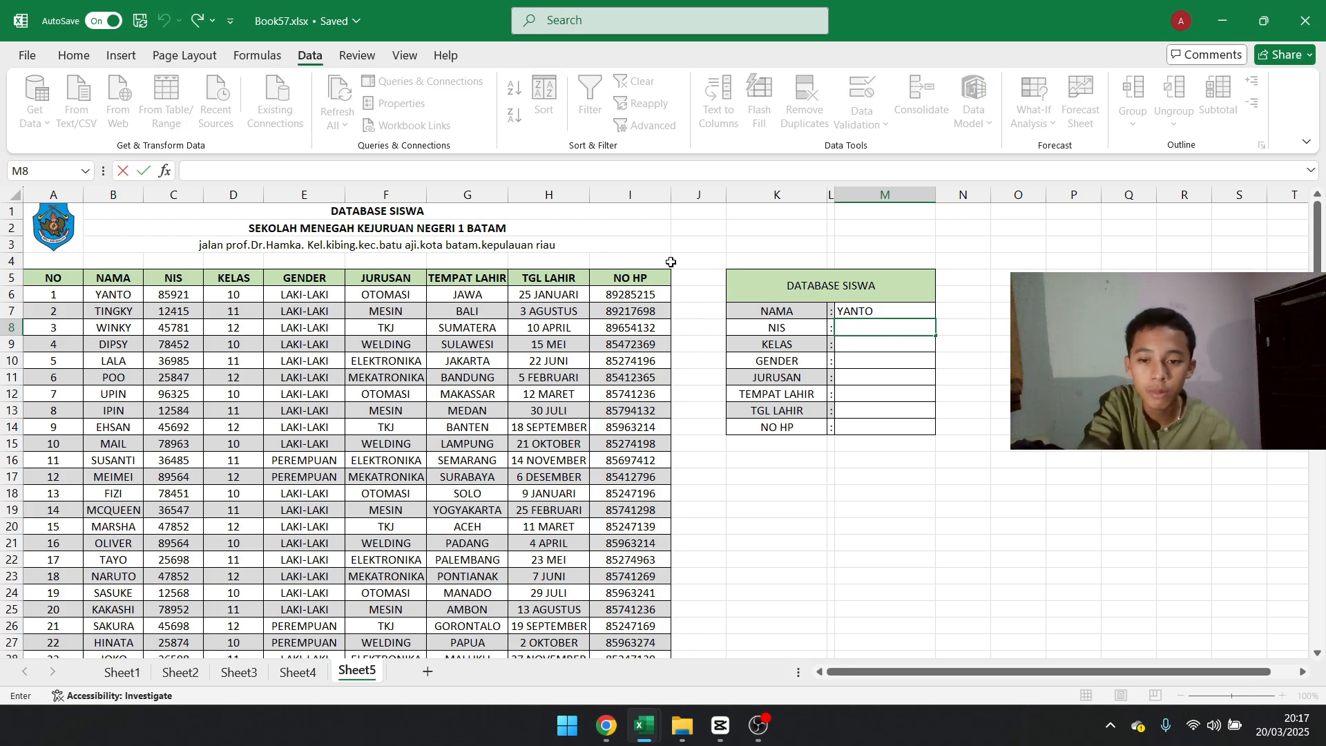
{"action": "left_click", "coordinate": [73, 279]}
{"action": "left_click", "coordinate": [93, 280]}
{"action": "left_click", "coordinate": [181, 282]}
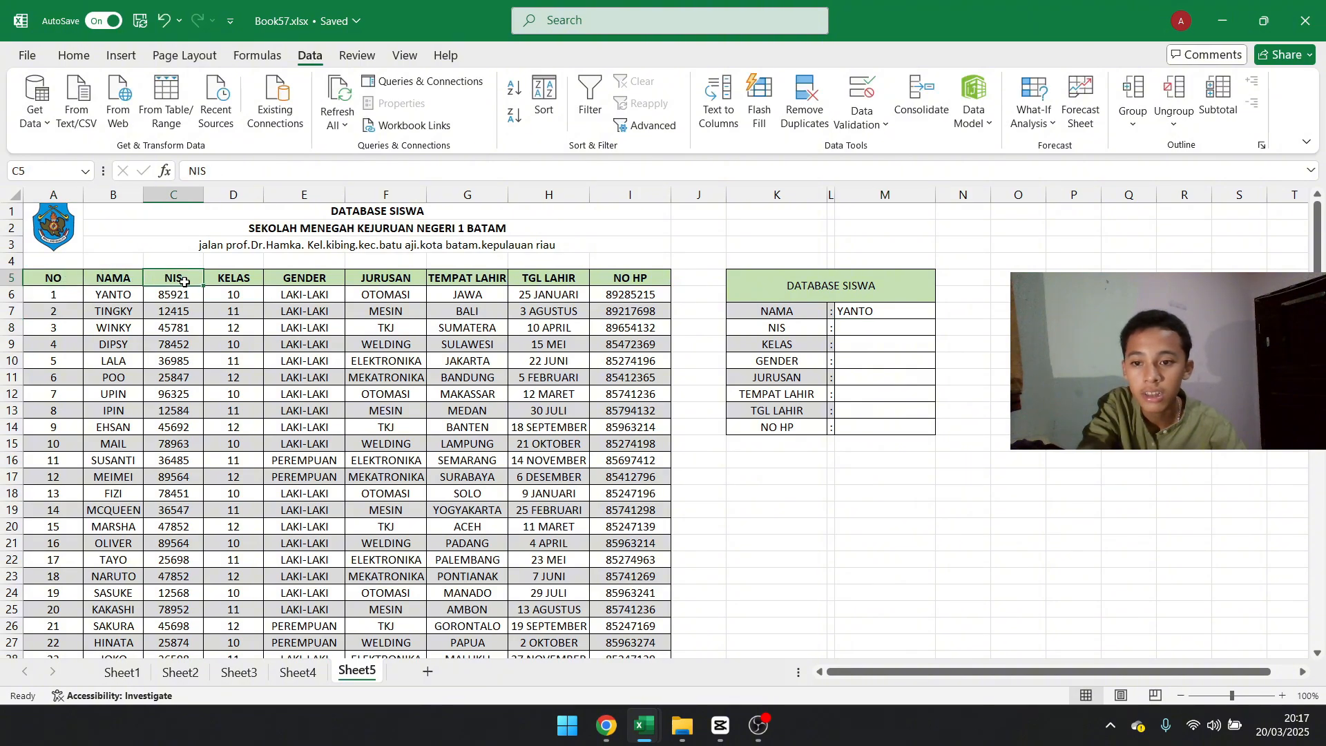
{"action": "scroll", "coordinate": [350, 399], "scroll_direction": "down", "scroll_amount": 1}
{"action": "scroll", "coordinate": [435, 329], "scroll_direction": "up", "scroll_amount": 1}
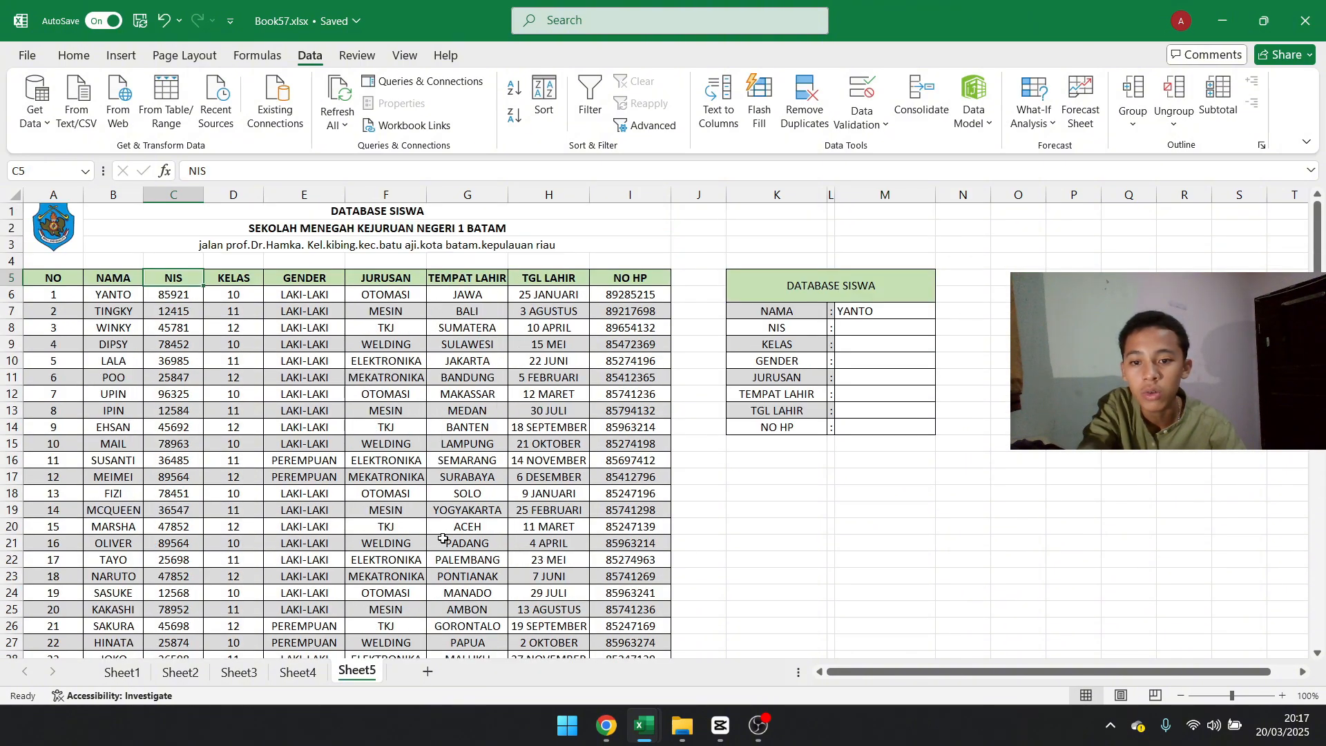
{"action": "scroll", "coordinate": [476, 409], "scroll_direction": "down", "scroll_amount": 6}
{"action": "scroll", "coordinate": [476, 408], "scroll_direction": "up", "scroll_amount": 6}
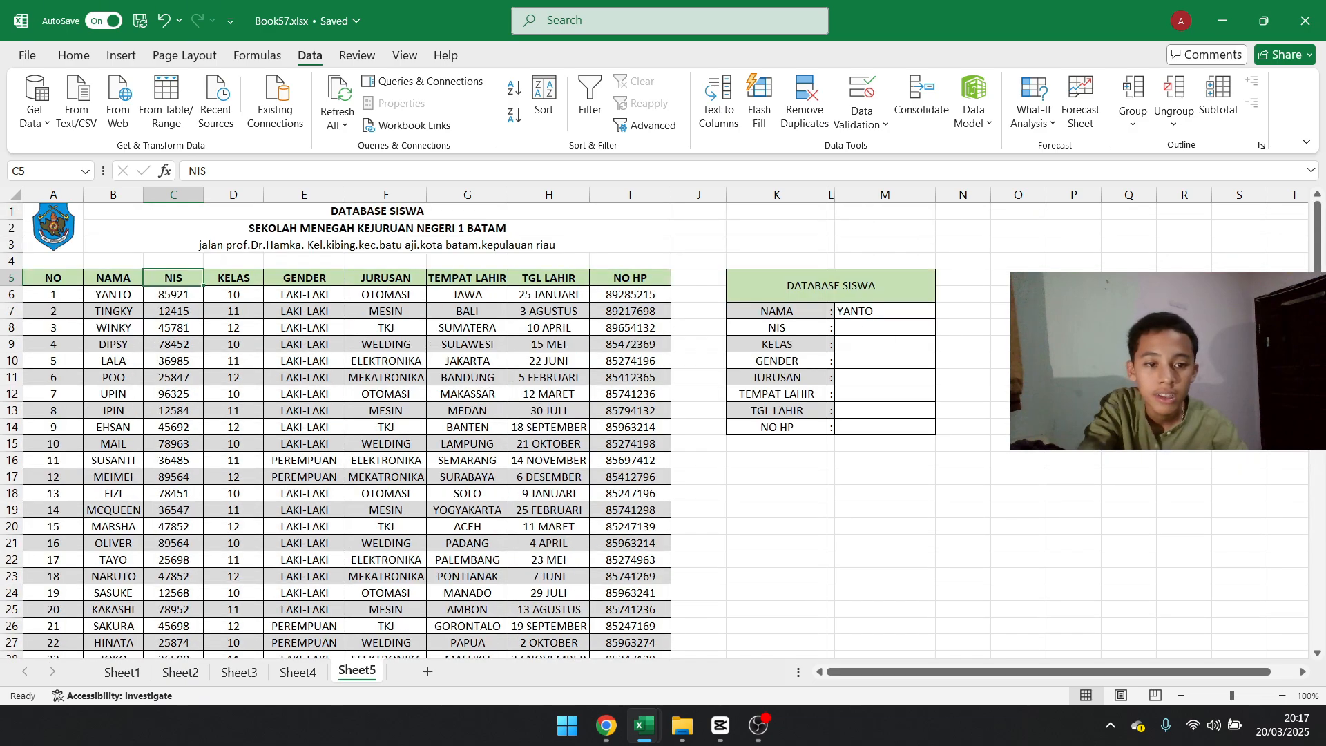
Begin a VLOOKUP formula in the NIS value cell M8
{"action": "double_click", "coordinate": [870, 332]}
{"action": "type", "text": "="}
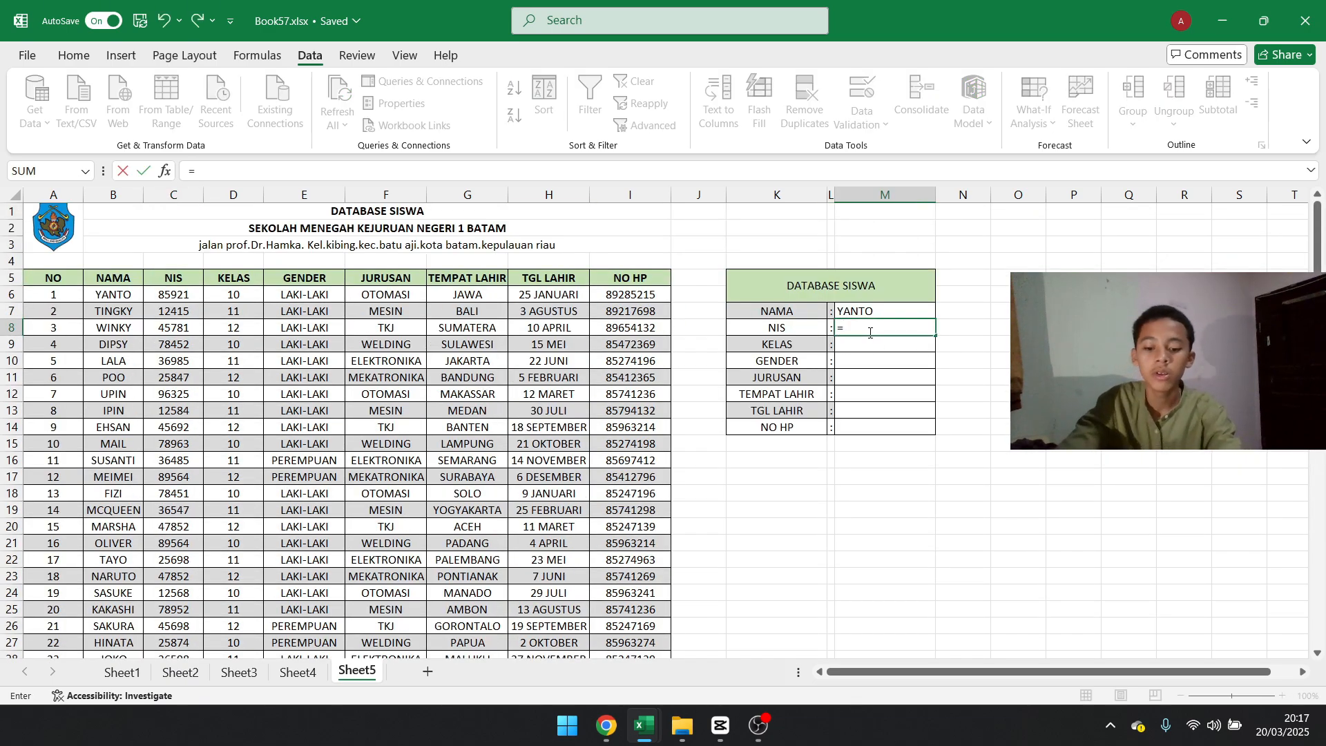
{"action": "type", "text": "VLO"}
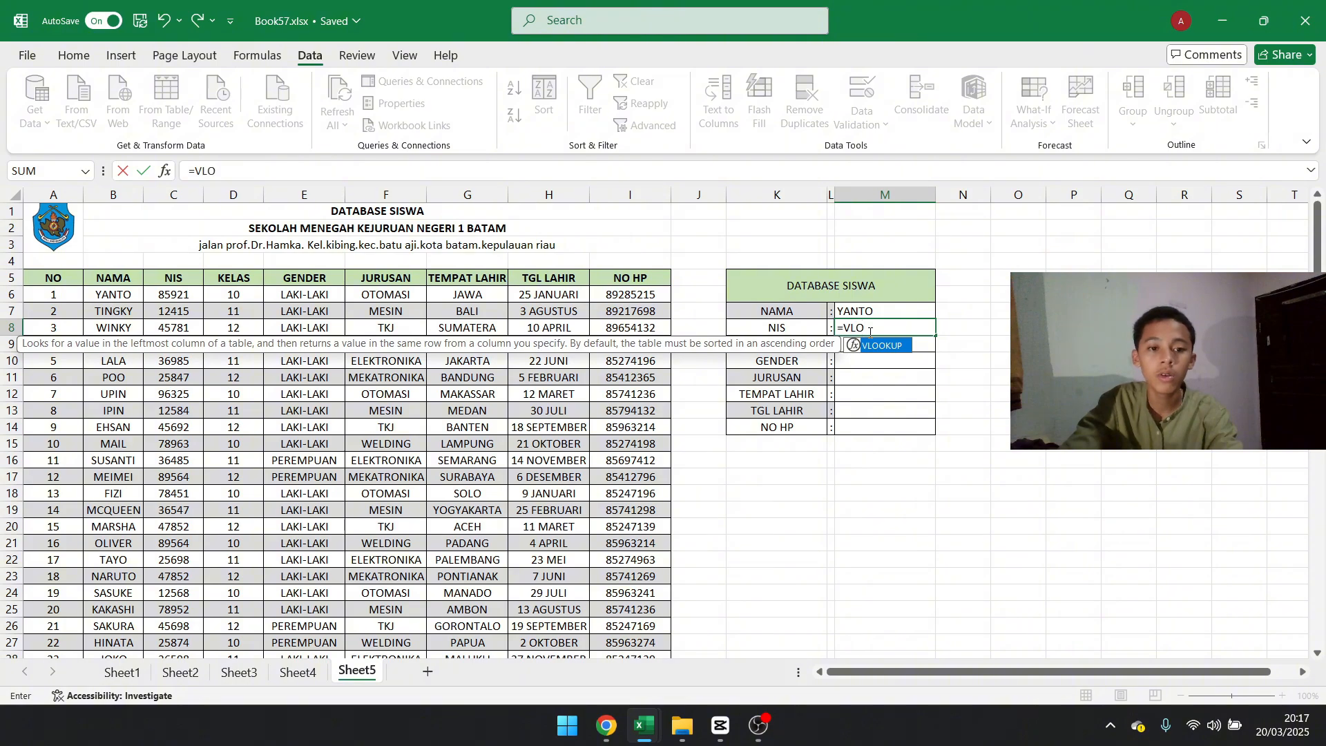
{"action": "type", "text": "OUPK"}
{"action": "left_click", "coordinate": [872, 330]}
{"action": "type", "text": "UP"}
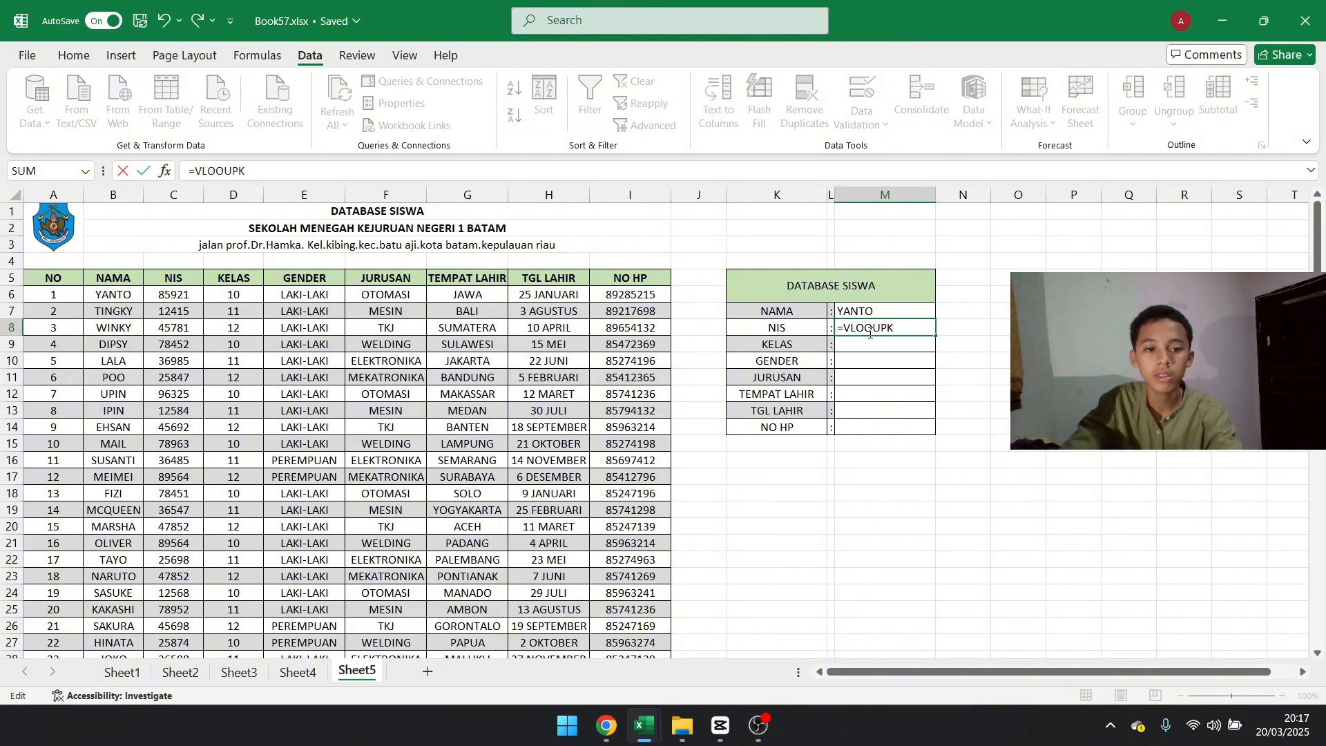
{"action": "key", "text": "BackSpace"}
{"action": "key", "text": "BackSpace"}
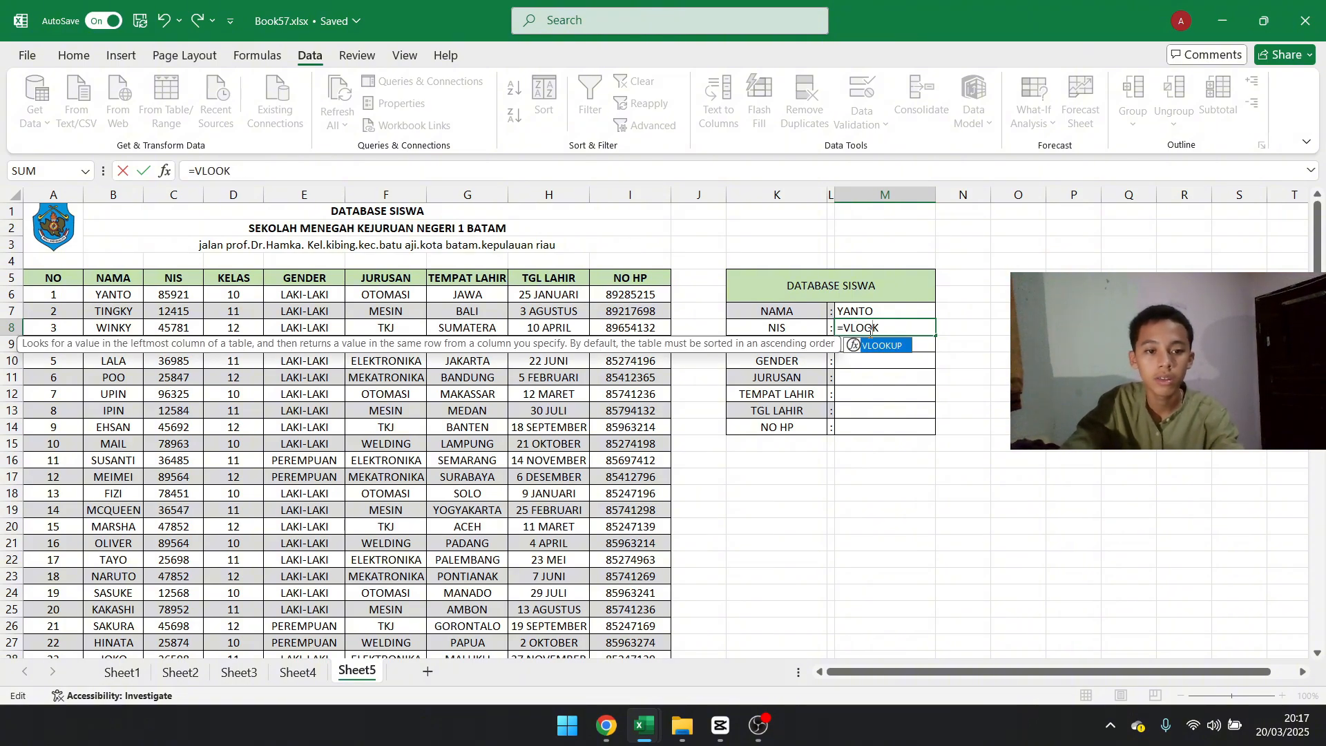
{"action": "key", "text": "Right"}
{"action": "type", "text": "UP"}
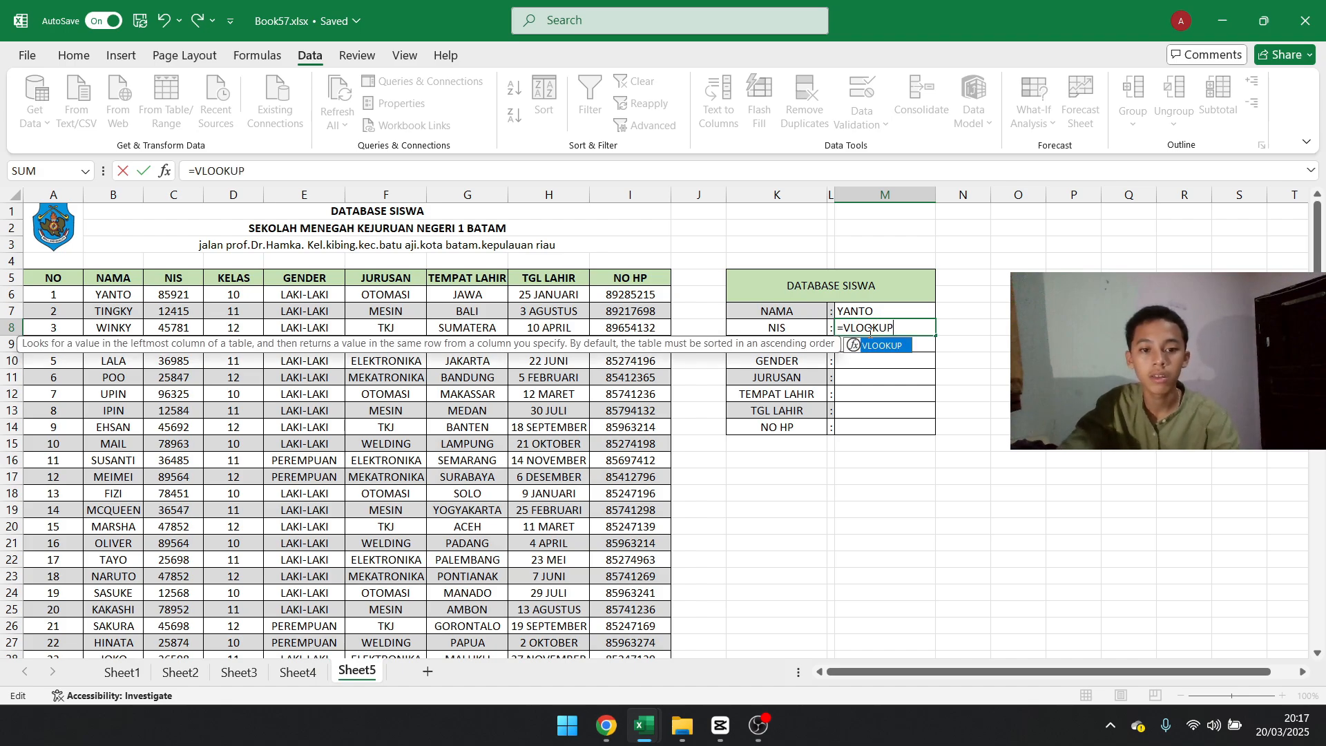
{"action": "left_click", "coordinate": [259, 170]}
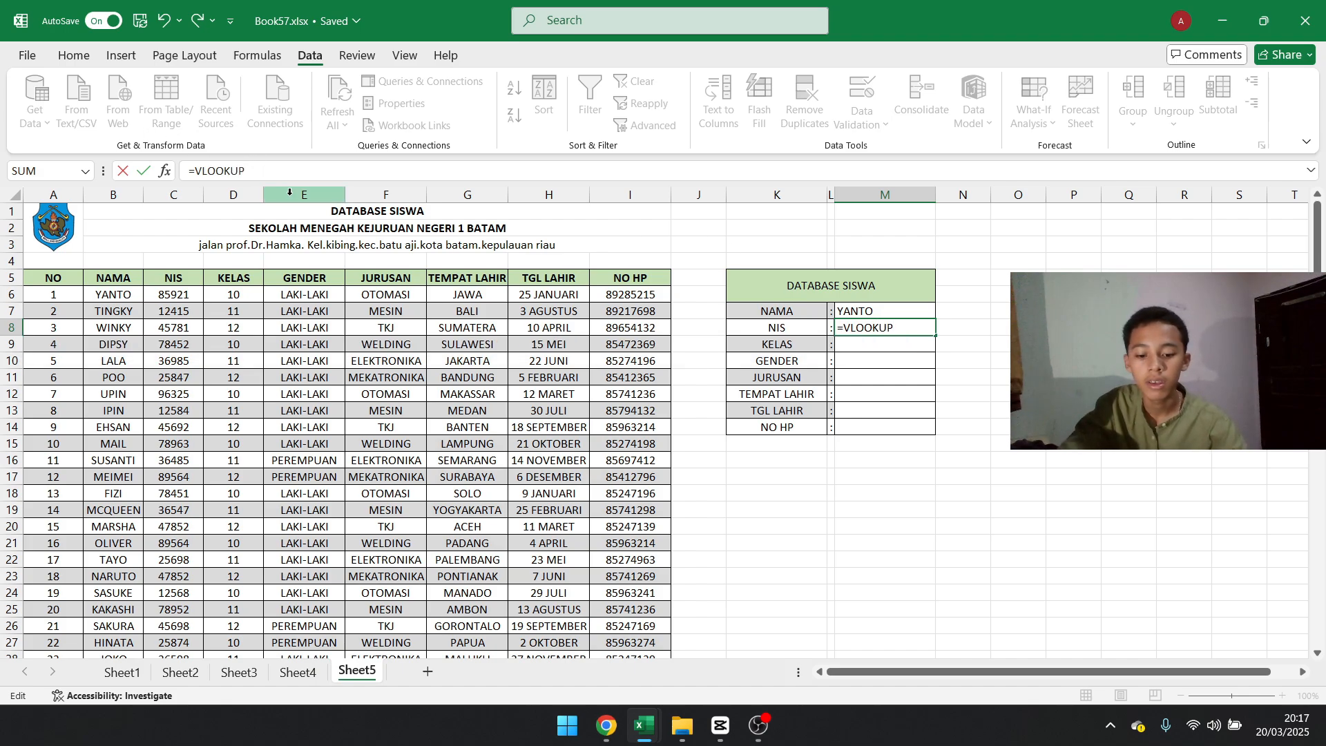
Give the VLOOKUP M7 as lookup value and the absolute range $B$6:$I$55 as table array
{"action": "type", "text": "("}
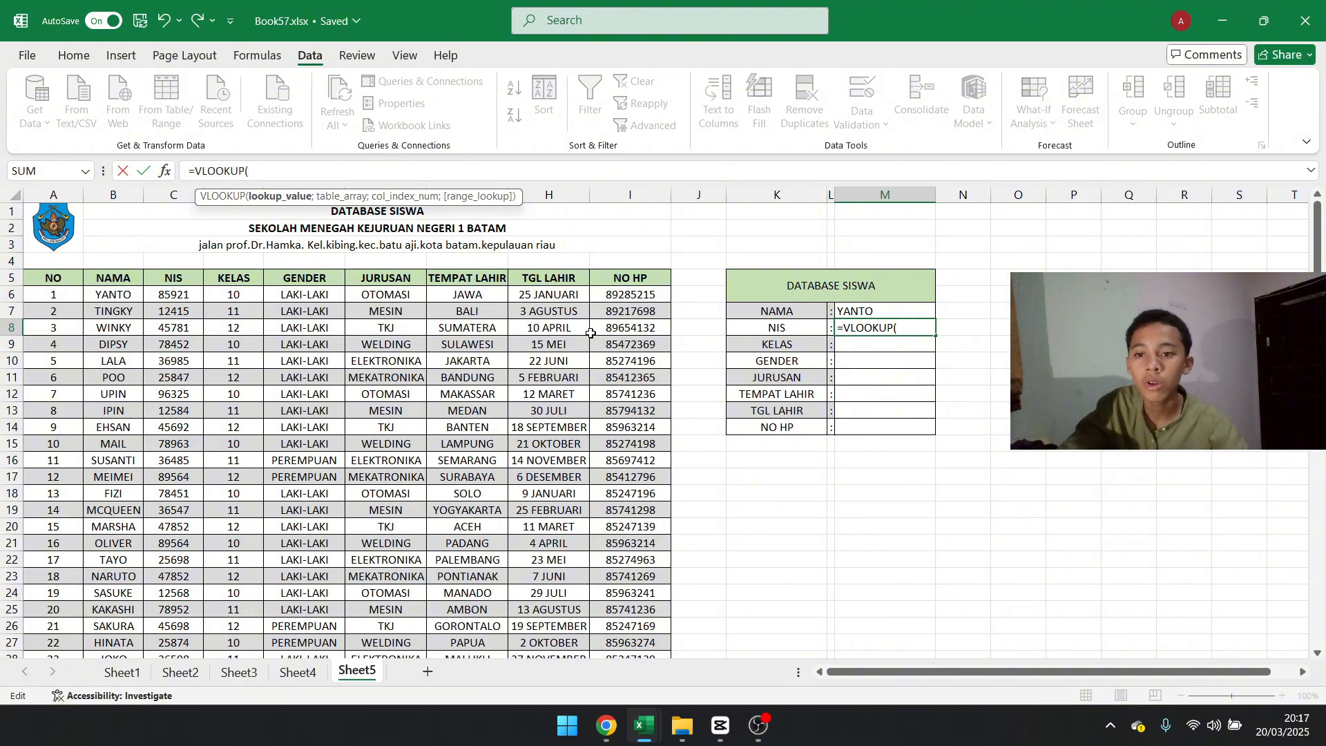
{"action": "left_click", "coordinate": [878, 314]}
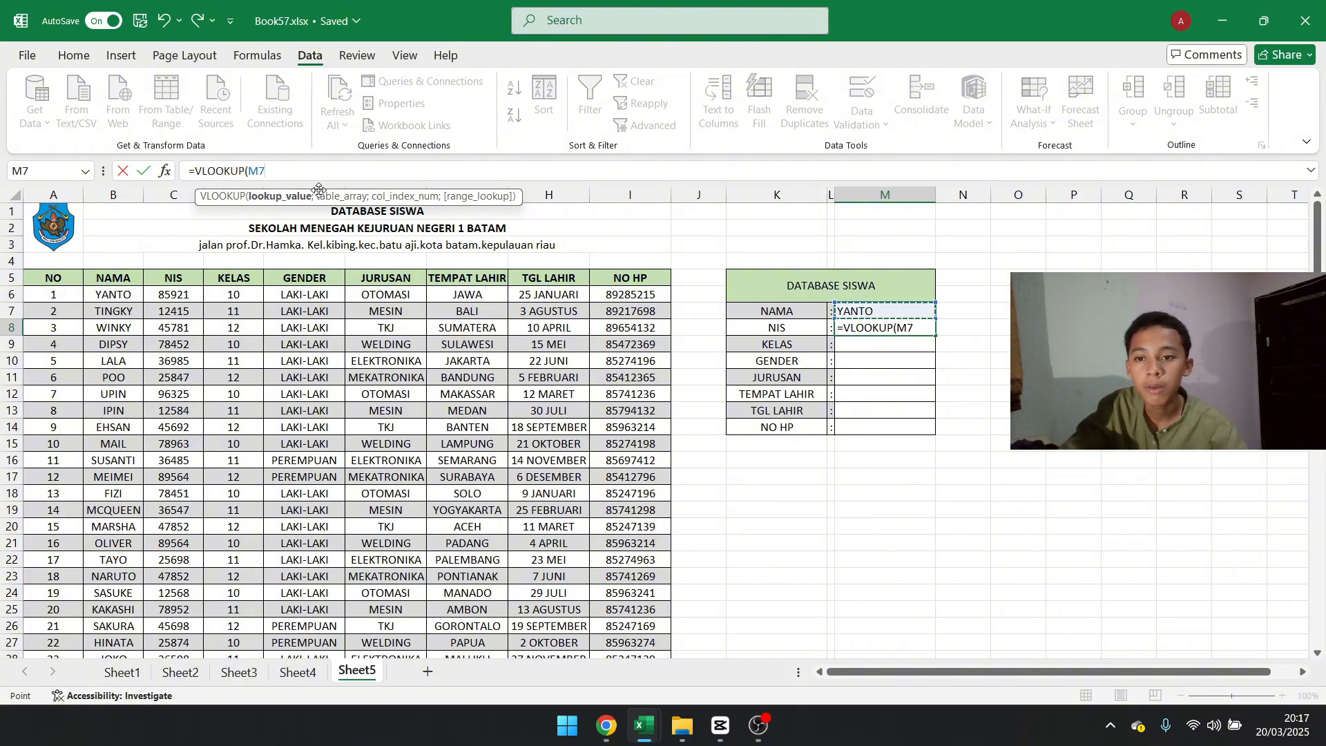
{"action": "type", "text": ";"}
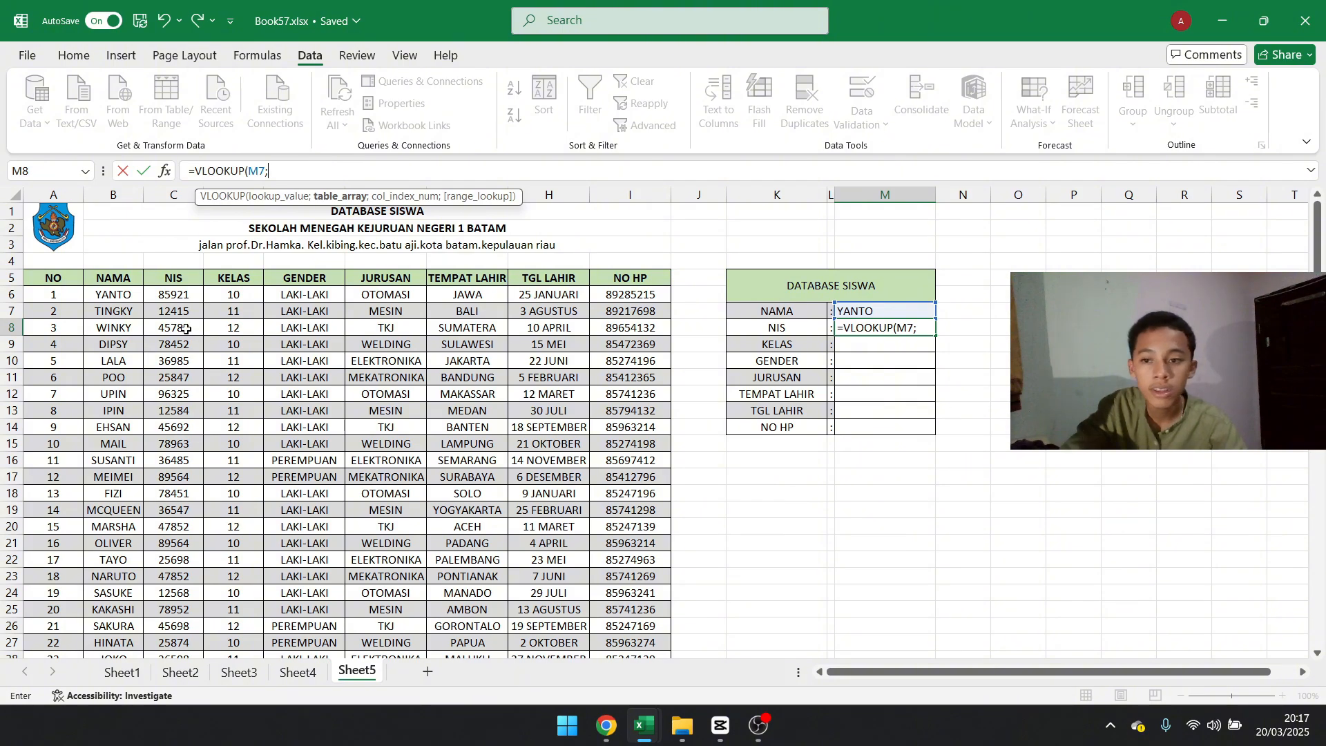
{"action": "left_click", "coordinate": [115, 294]}
{"action": "left_click_drag", "start_coordinate": [123, 295], "coordinate": [629, 626]}
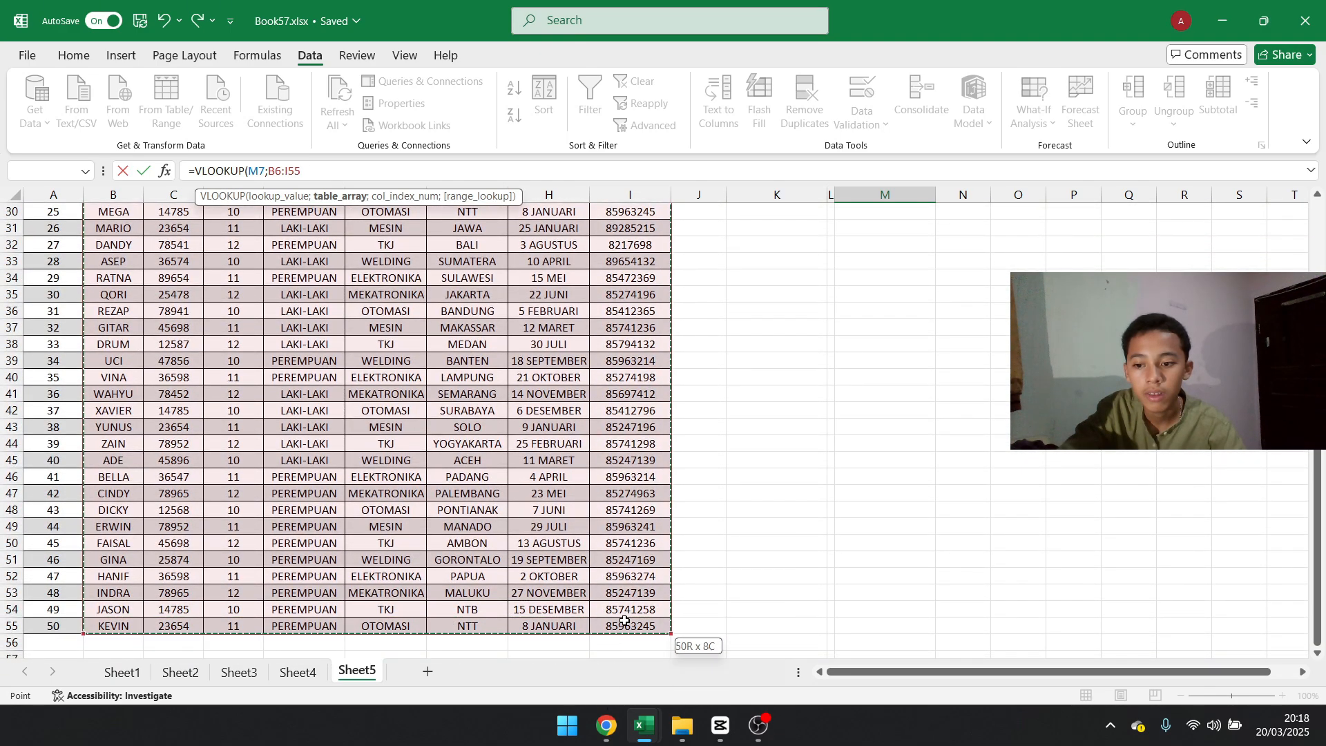
{"action": "scroll", "coordinate": [448, 330], "scroll_direction": "up", "scroll_amount": 10}
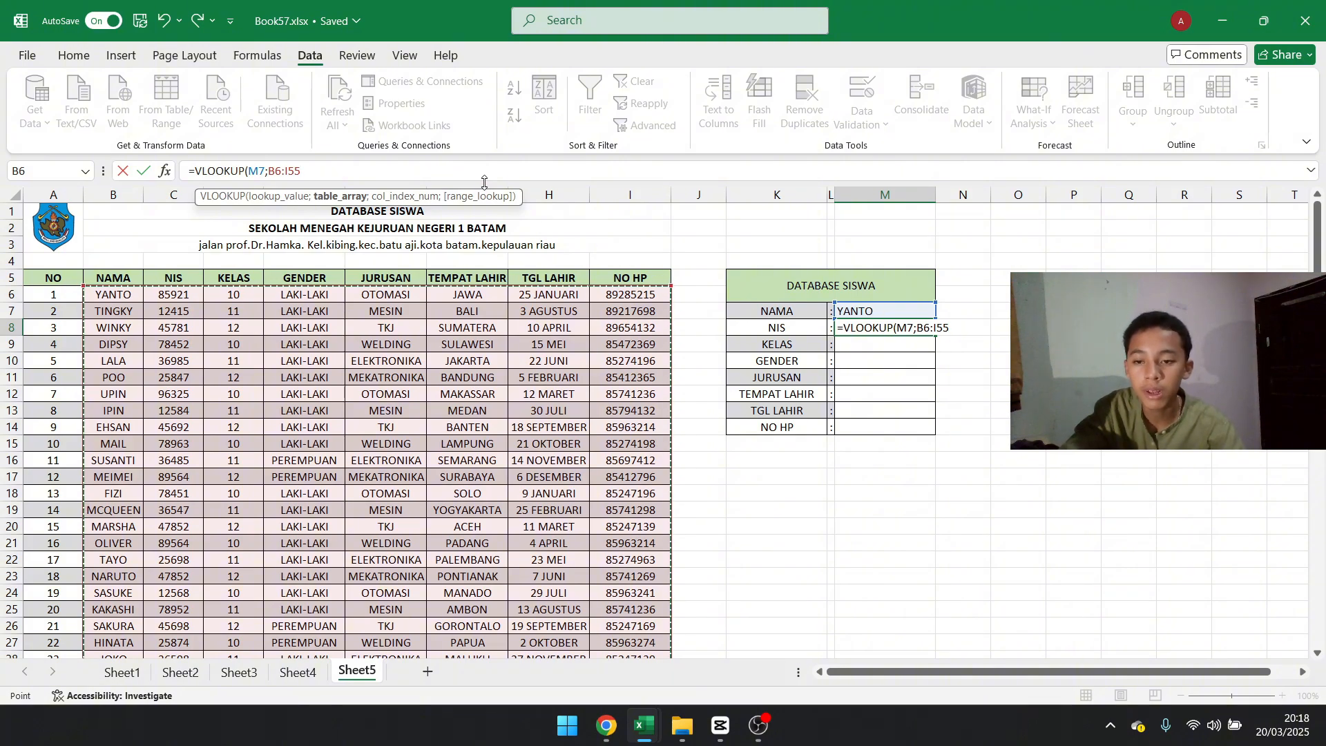
{"action": "key", "text": "F4"}
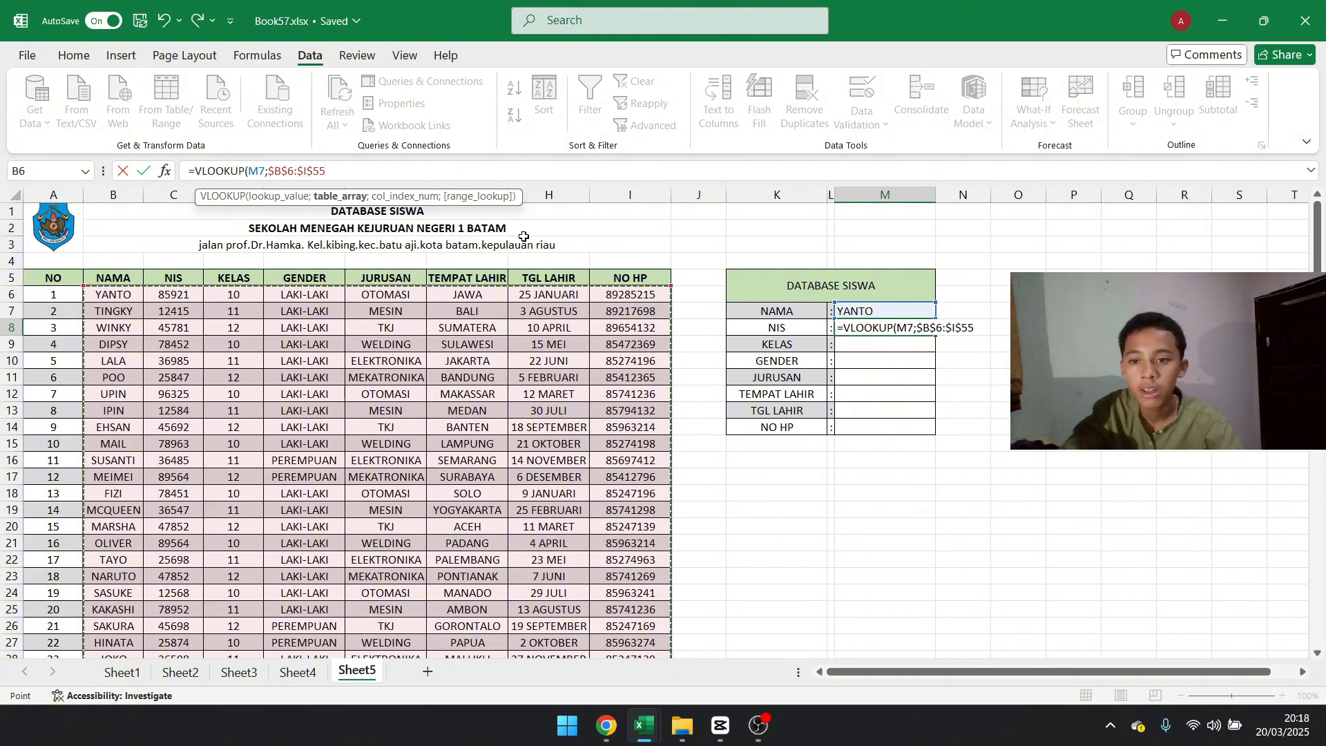
Complete the VLOOKUP in the NIS value cell M8 with column index 2 and FALSE for an exact match
{"action": "type", "text": ";"}
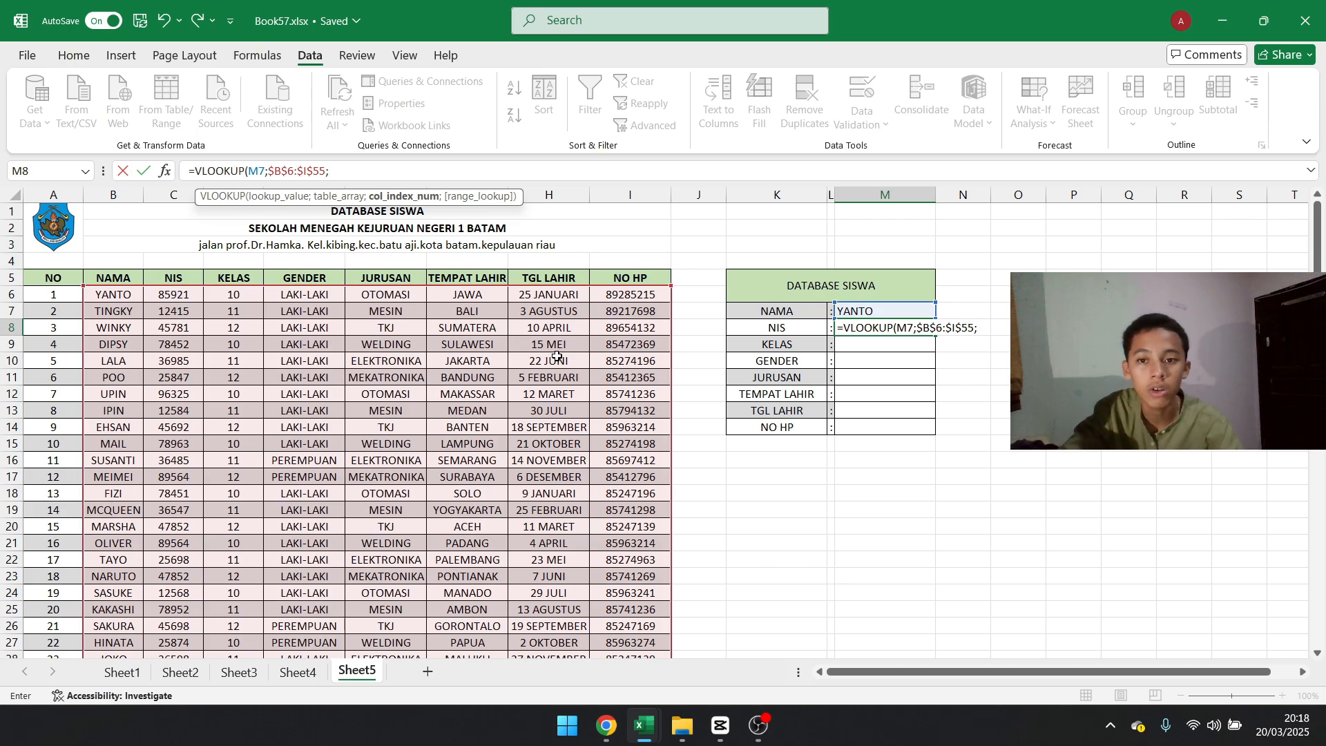
{"action": "type", "text": "2;"}
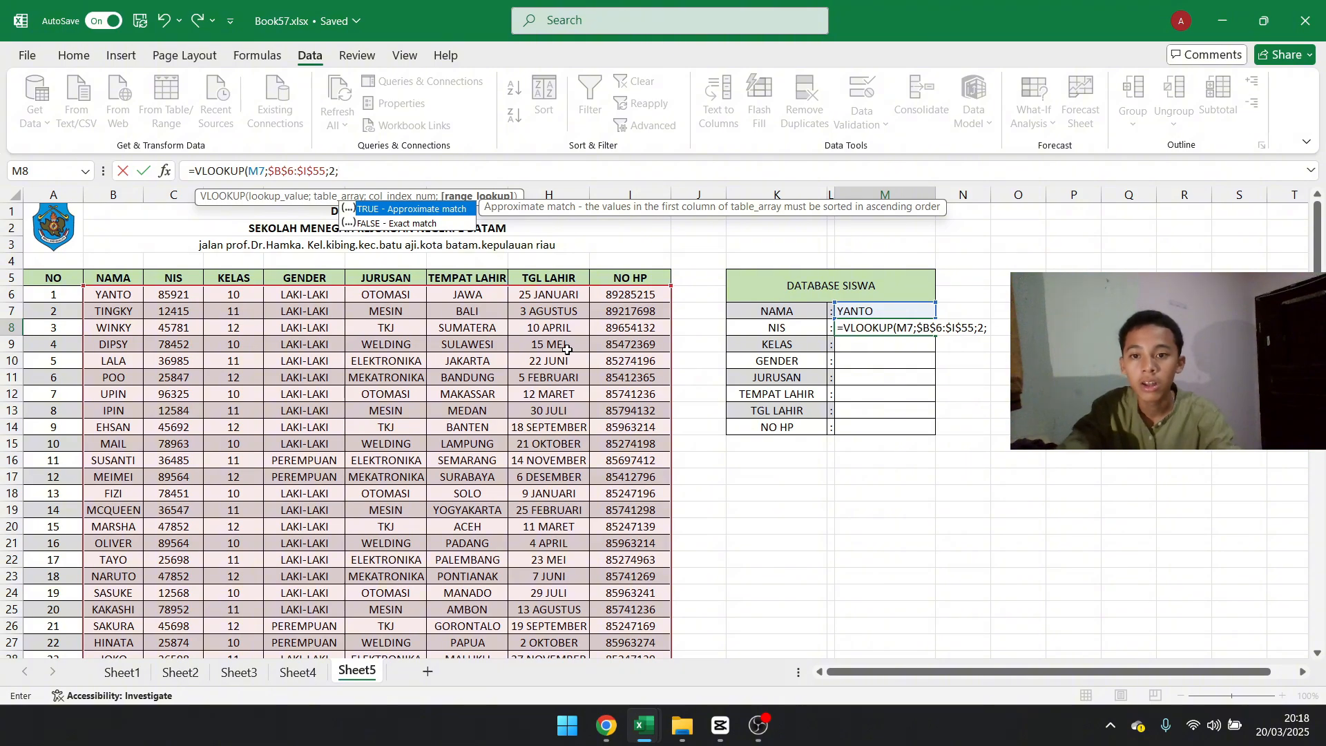
{"action": "type", "text": "fals"}
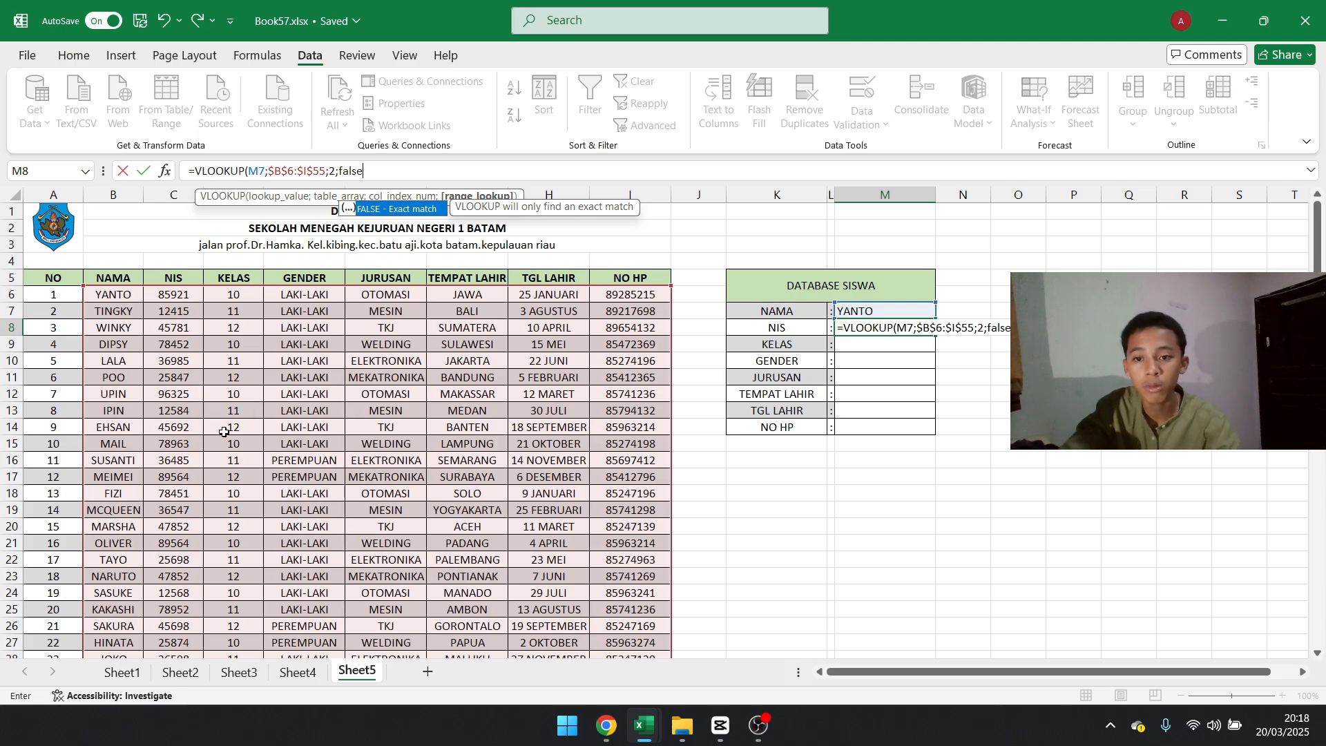
{"action": "type", "text": "e)"}
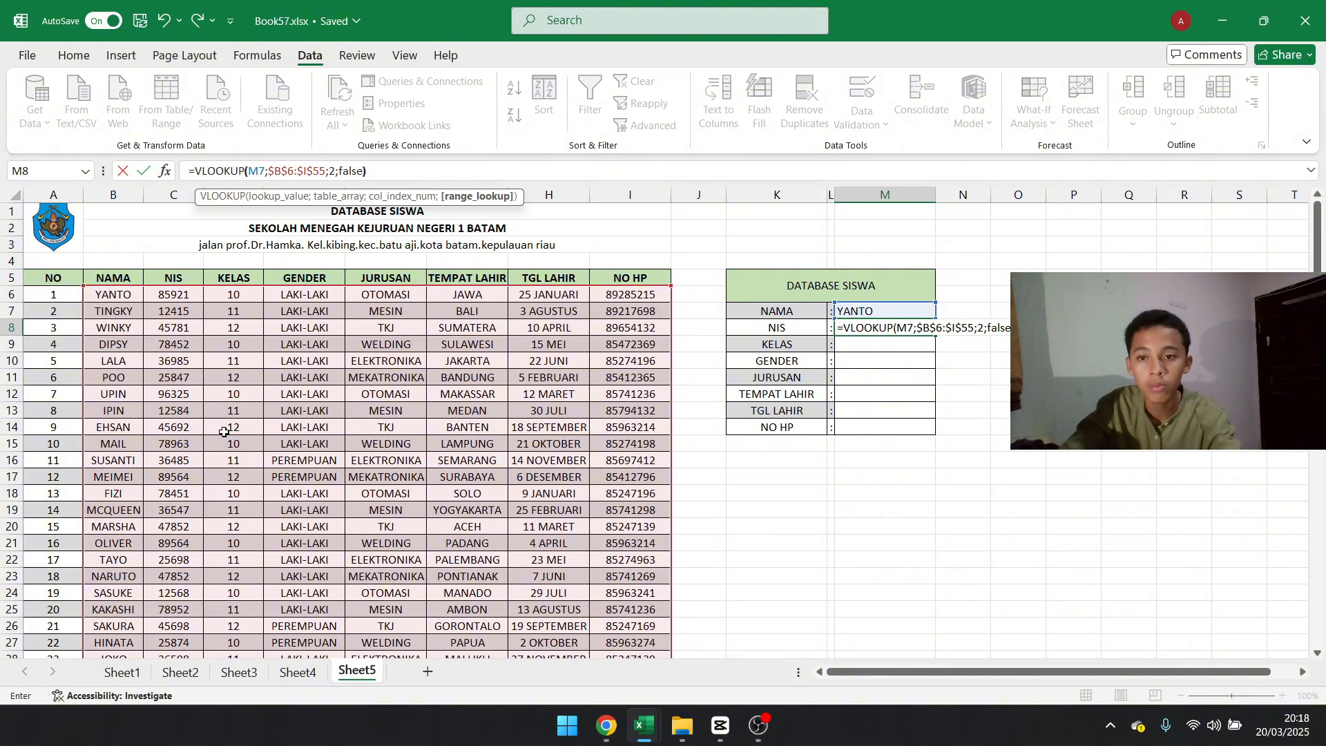
{"action": "key", "text": "Return"}
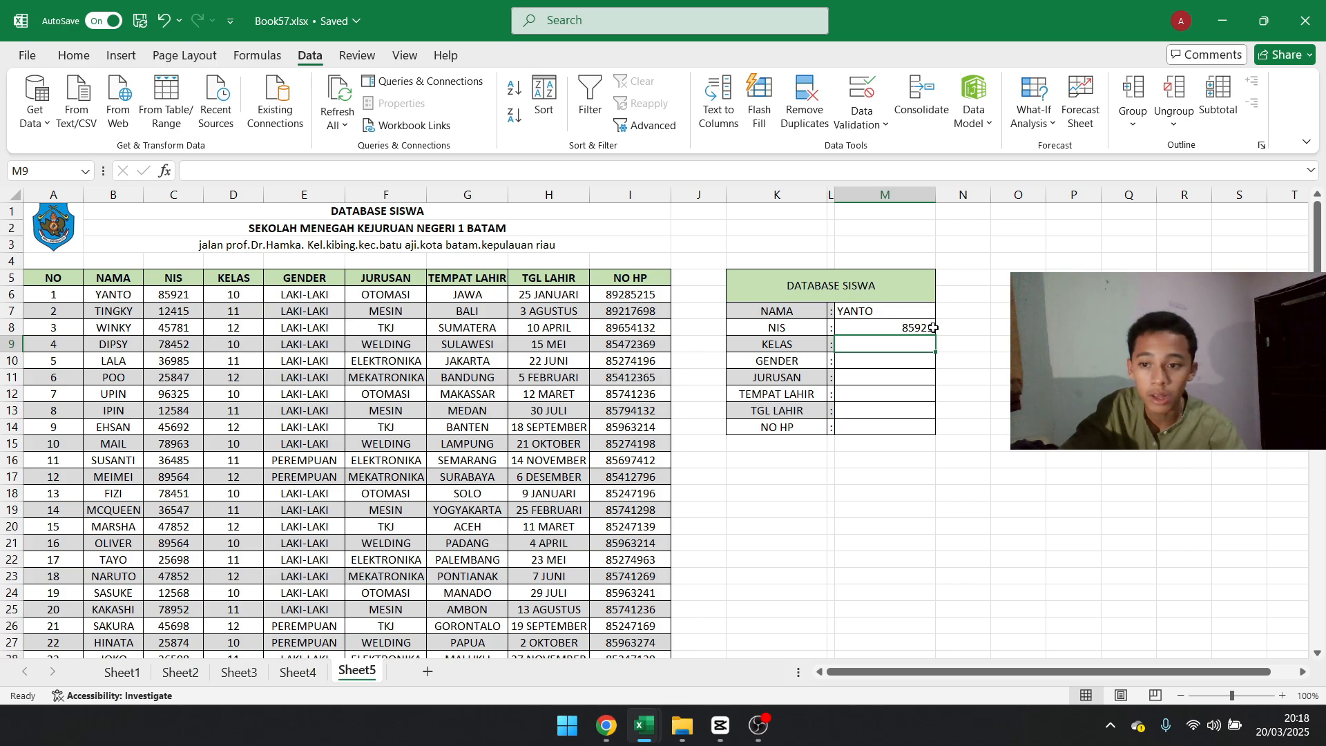
{"action": "left_click", "coordinate": [177, 296]}
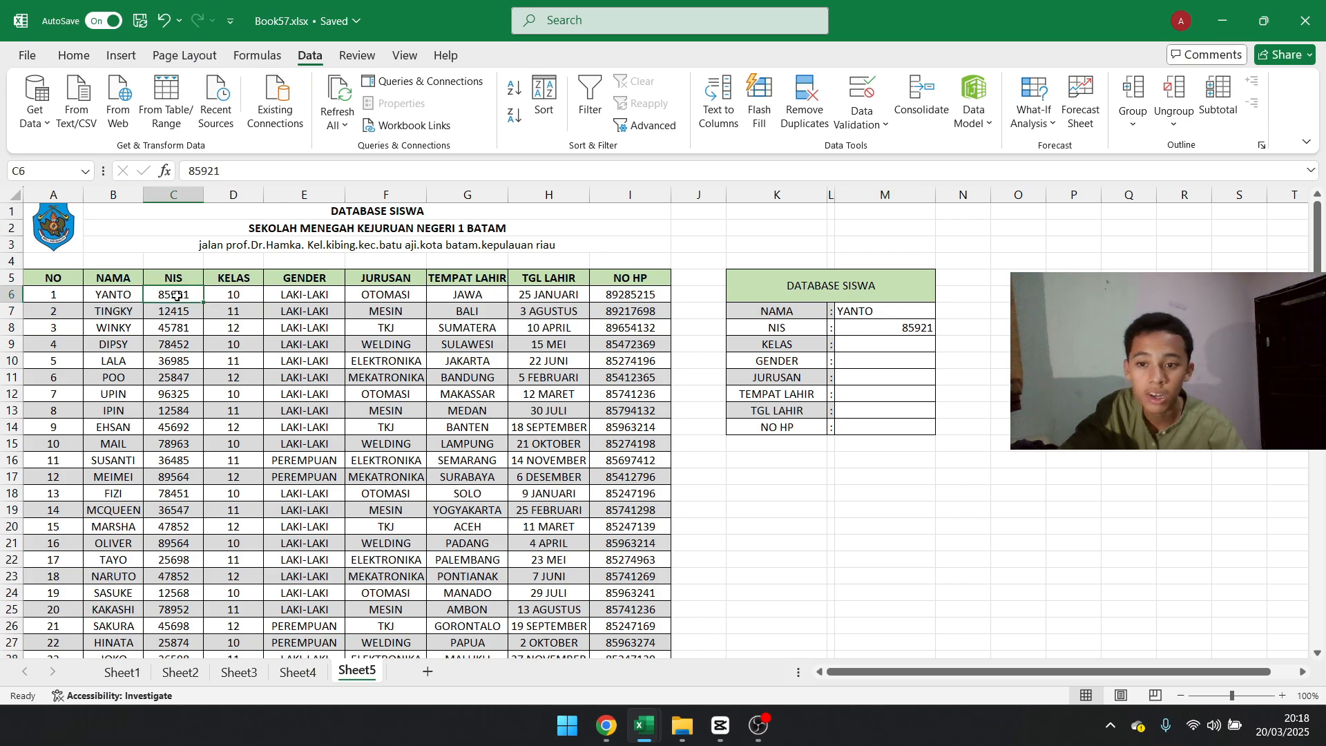
Center the values in cells M7 to M14 of the DATABASE SISWA card horizontally
{"action": "left_click", "coordinate": [925, 311]}
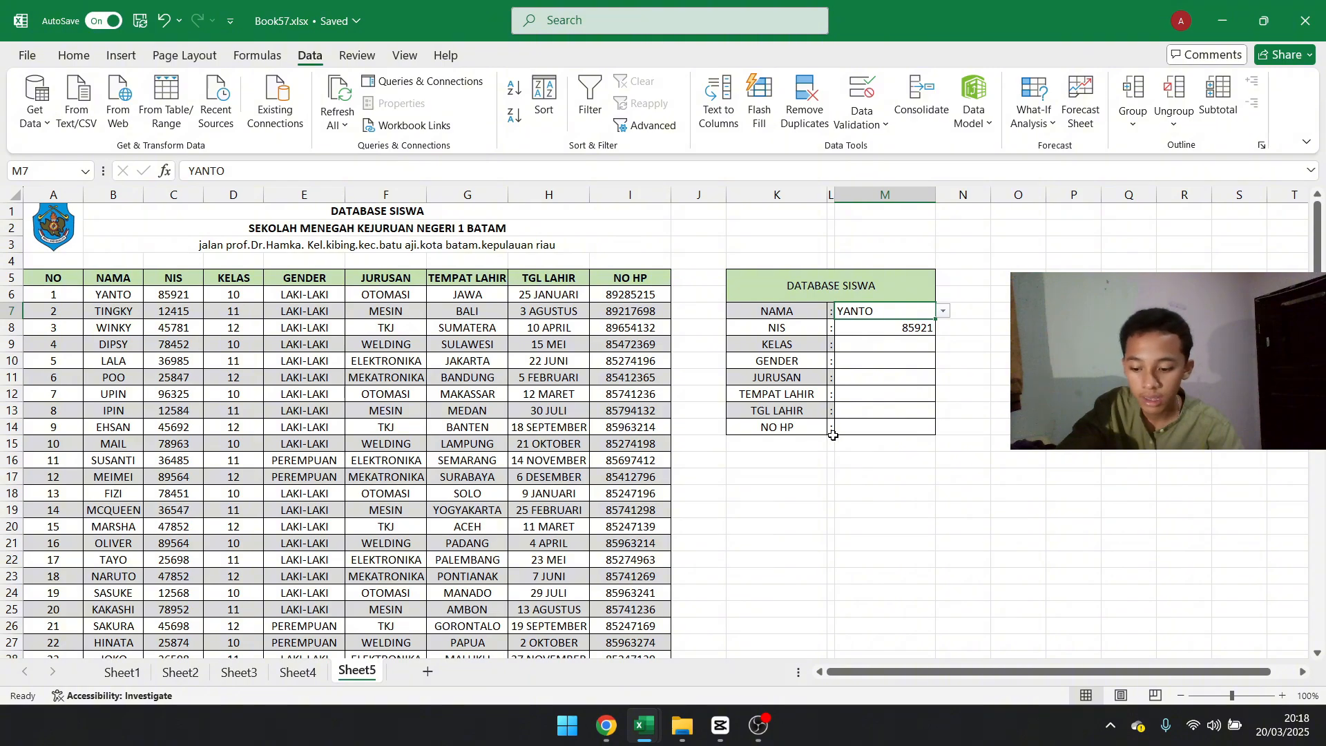
{"action": "left_click", "coordinate": [911, 429], "text": "shift"}
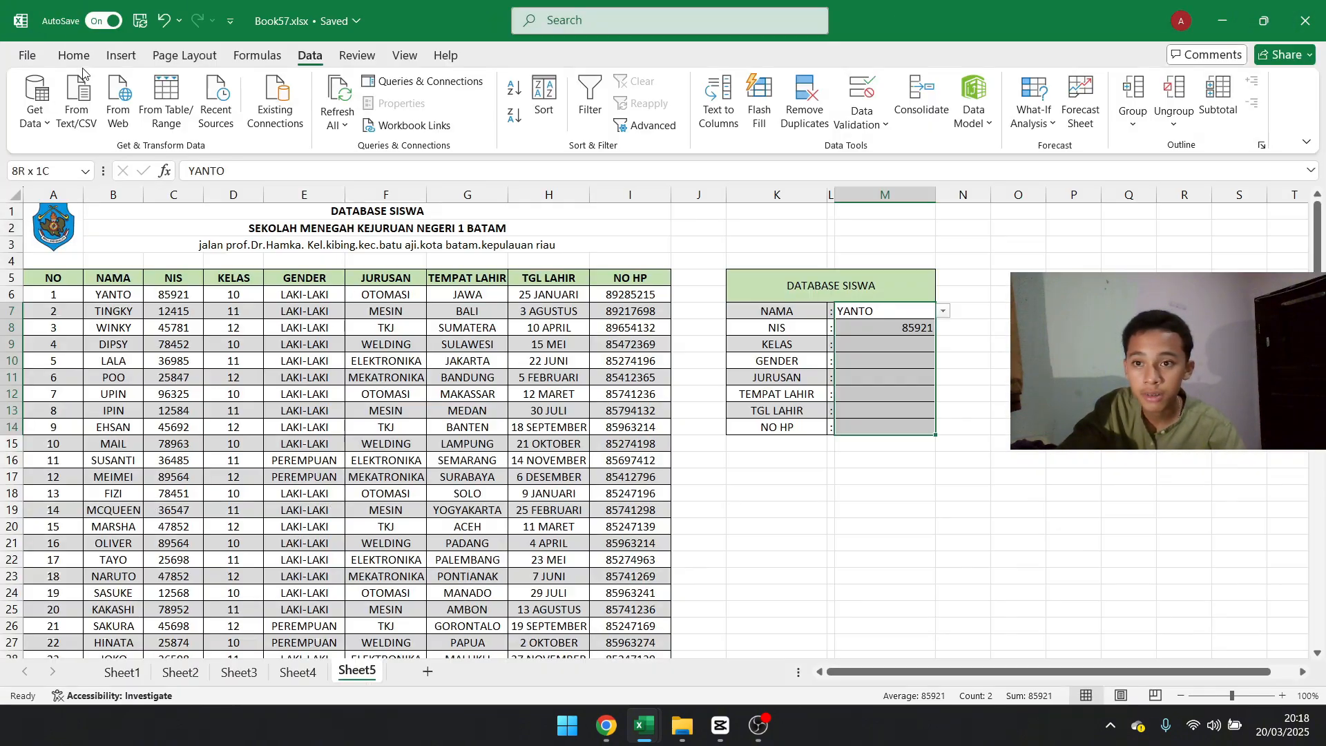
{"action": "left_click", "coordinate": [74, 56]}
{"action": "left_click", "coordinate": [398, 114]}
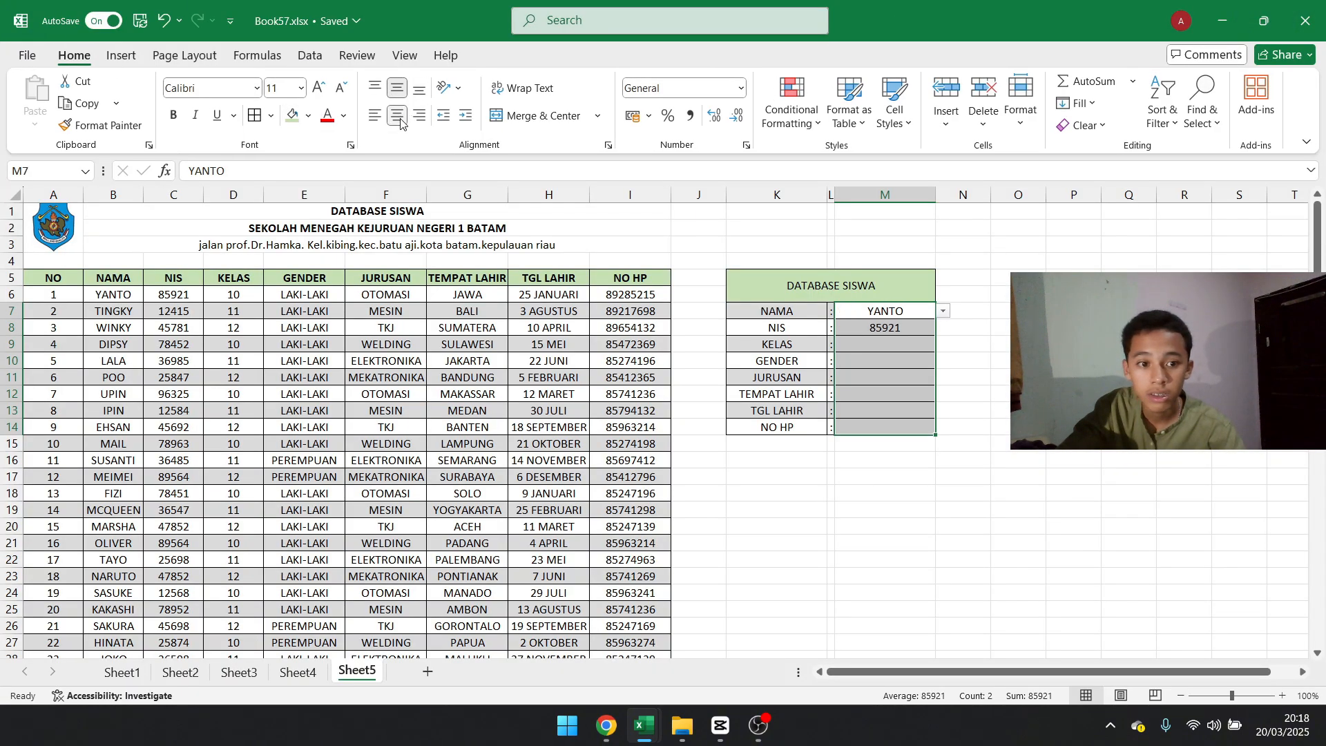
{"action": "left_click", "coordinate": [872, 346]}
Copy the formatting of the label cells K7 to K14 onto the value cells M7 to M14 with Format Painter
{"action": "left_click", "coordinate": [826, 311]}
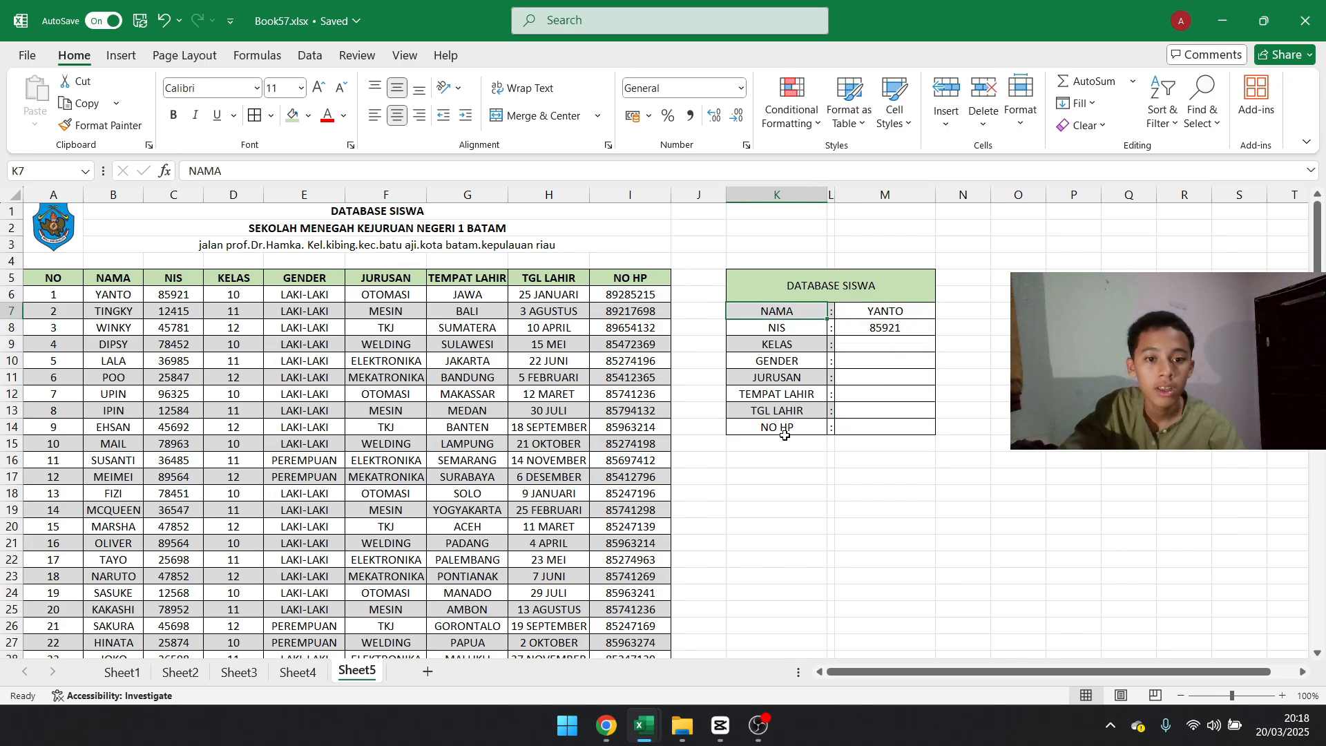
{"action": "left_click", "coordinate": [788, 432], "text": "shift"}
{"action": "left_click", "coordinate": [102, 125]}
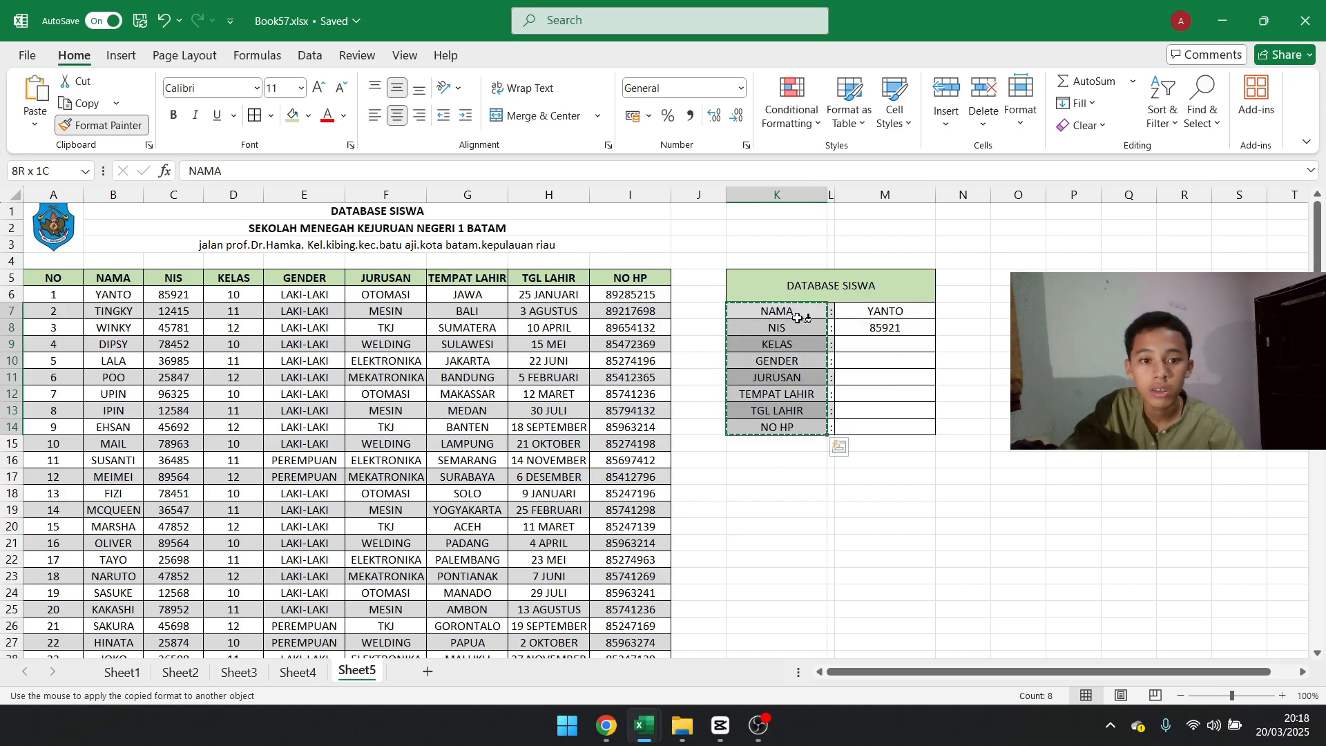
{"action": "left_click_drag", "start_coordinate": [883, 311], "coordinate": [883, 427]}
{"action": "left_click", "coordinate": [891, 333]}
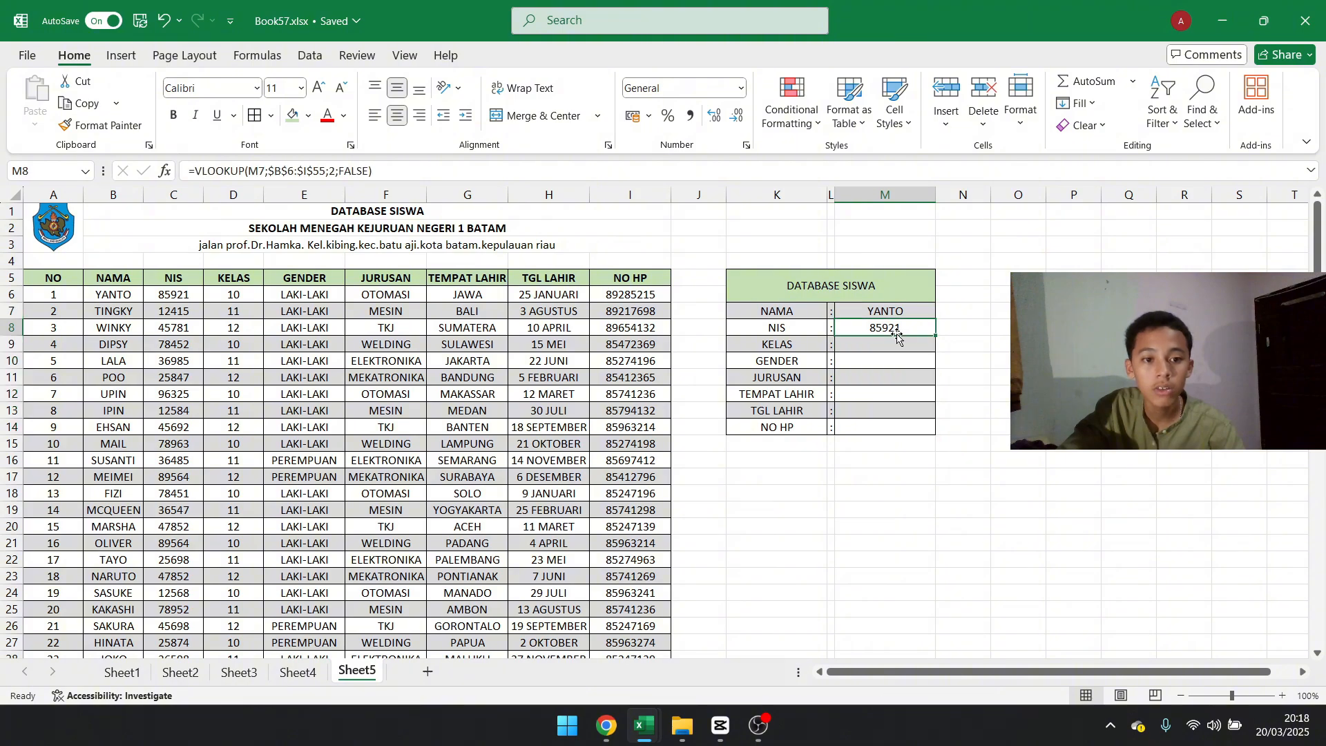
Begin a VLOOKUP formula in the KELAS value cell M9 with M7 as the lookup value
{"action": "left_click", "coordinate": [881, 343]}
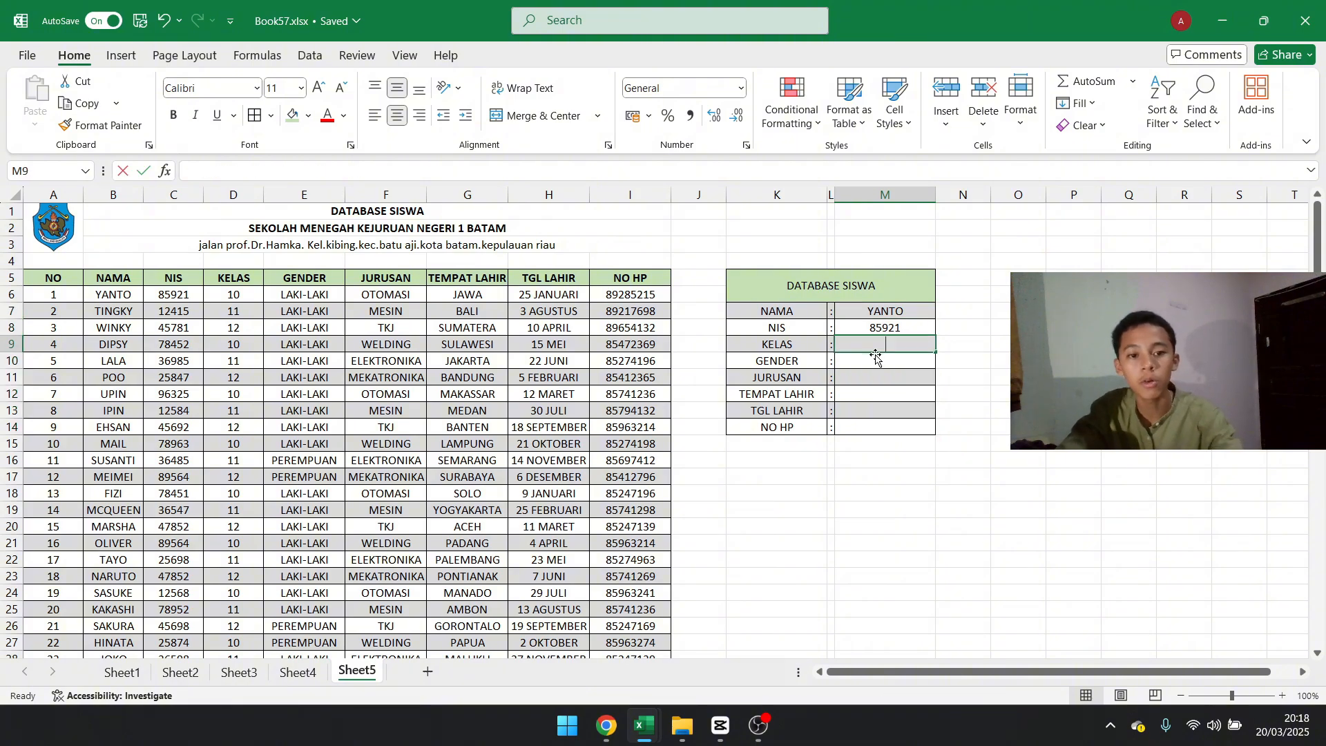
{"action": "type", "text": "=vlooku"}
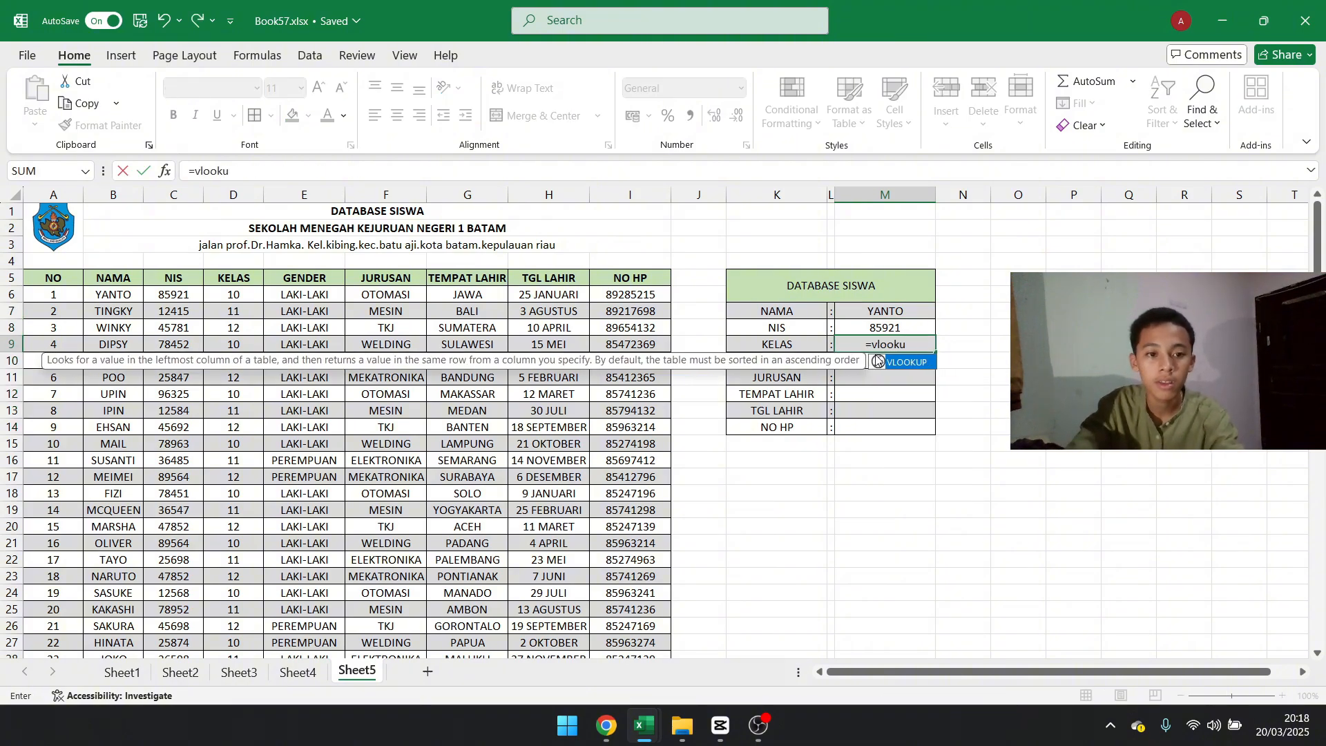
{"action": "type", "text": "p("}
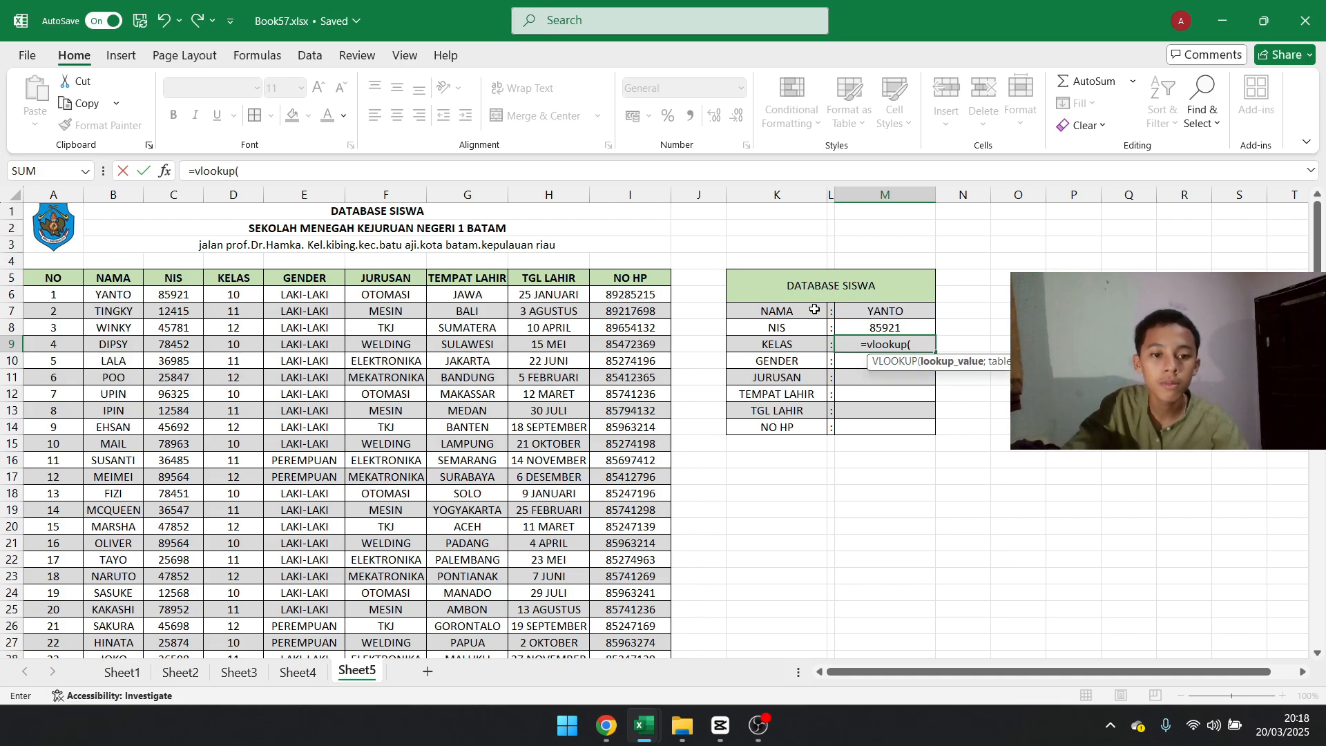
{"action": "left_click", "coordinate": [869, 314]}
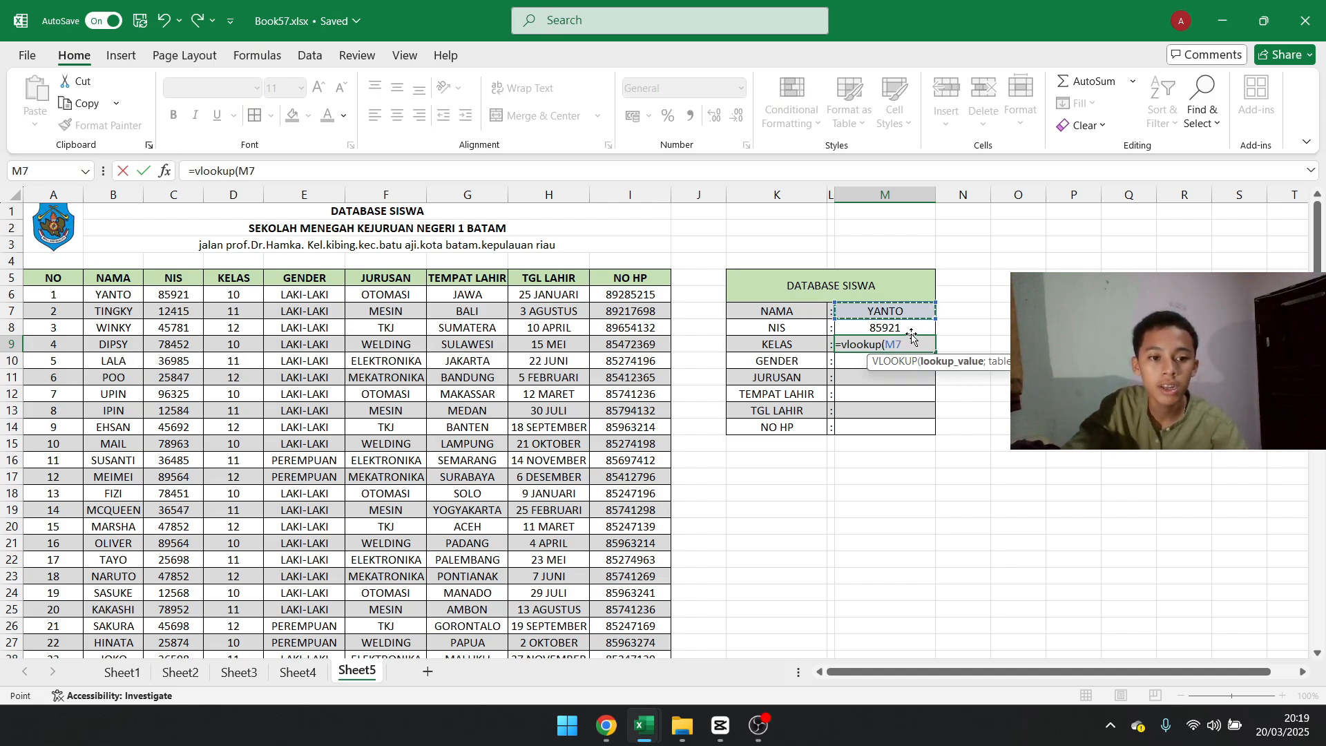
{"action": "type", "text": ";"}
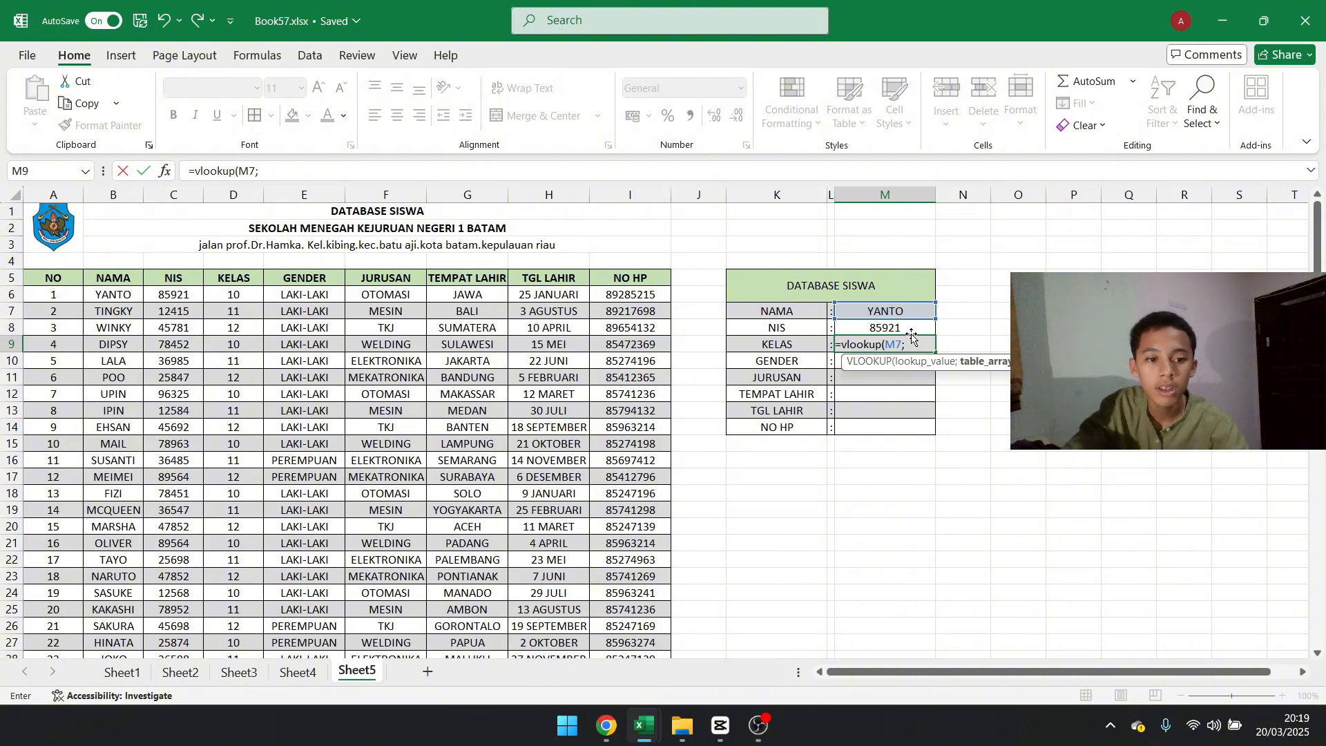
Complete the KELAS VLOOKUP with the absolute range $B$6:$I$55, column index 3 and FALSE for an exact match
{"action": "left_click_drag", "start_coordinate": [113, 299], "coordinate": [619, 624]}
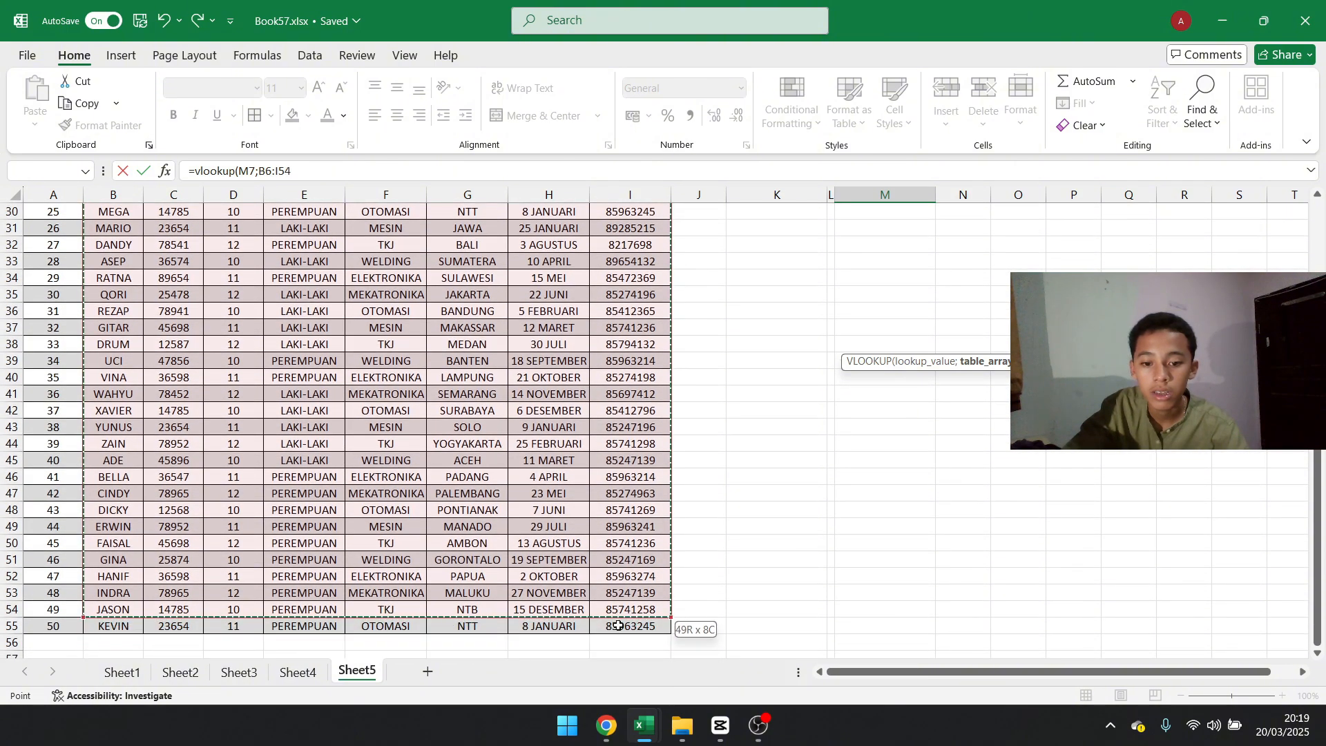
{"action": "scroll", "coordinate": [832, 350], "scroll_direction": "up", "scroll_amount": 10}
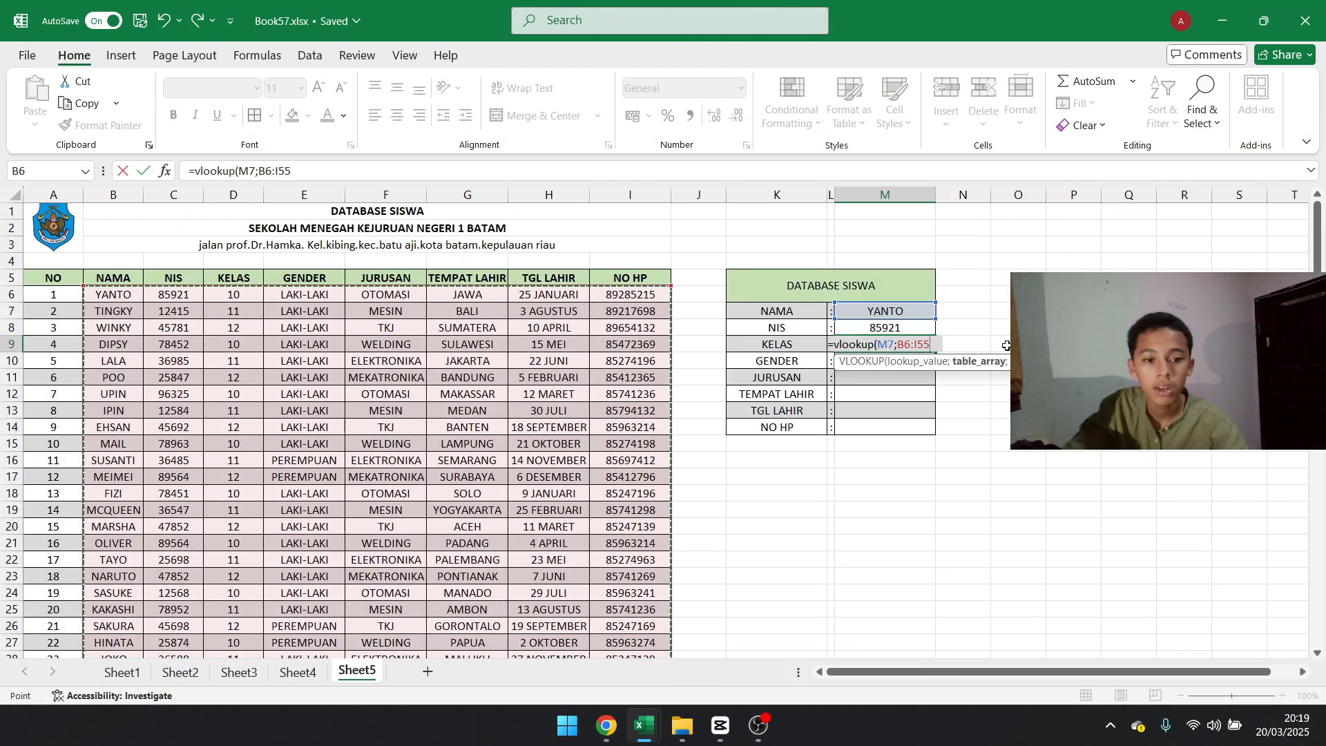
{"action": "key", "text": "F4"}
{"action": "type", "text": ";"}
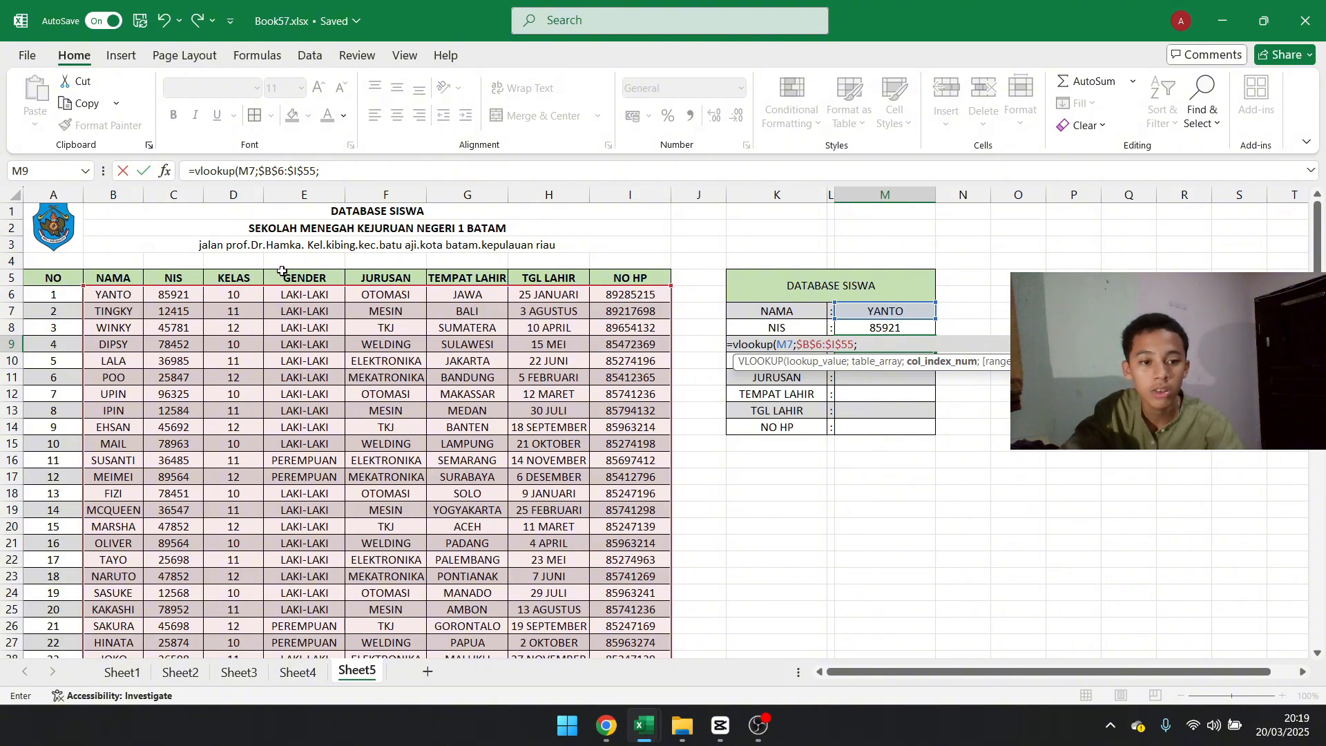
{"action": "type", "text": "3;fa"}
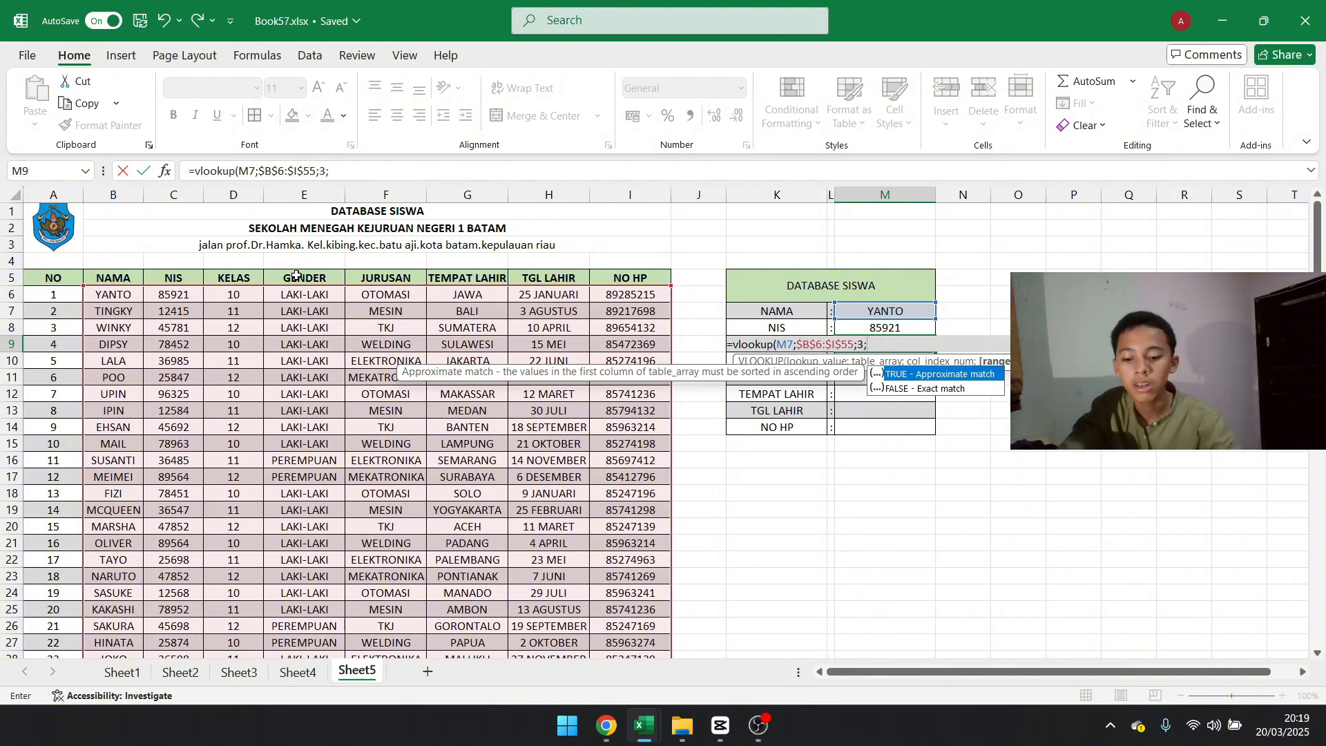
{"action": "type", "text": "lse)"}
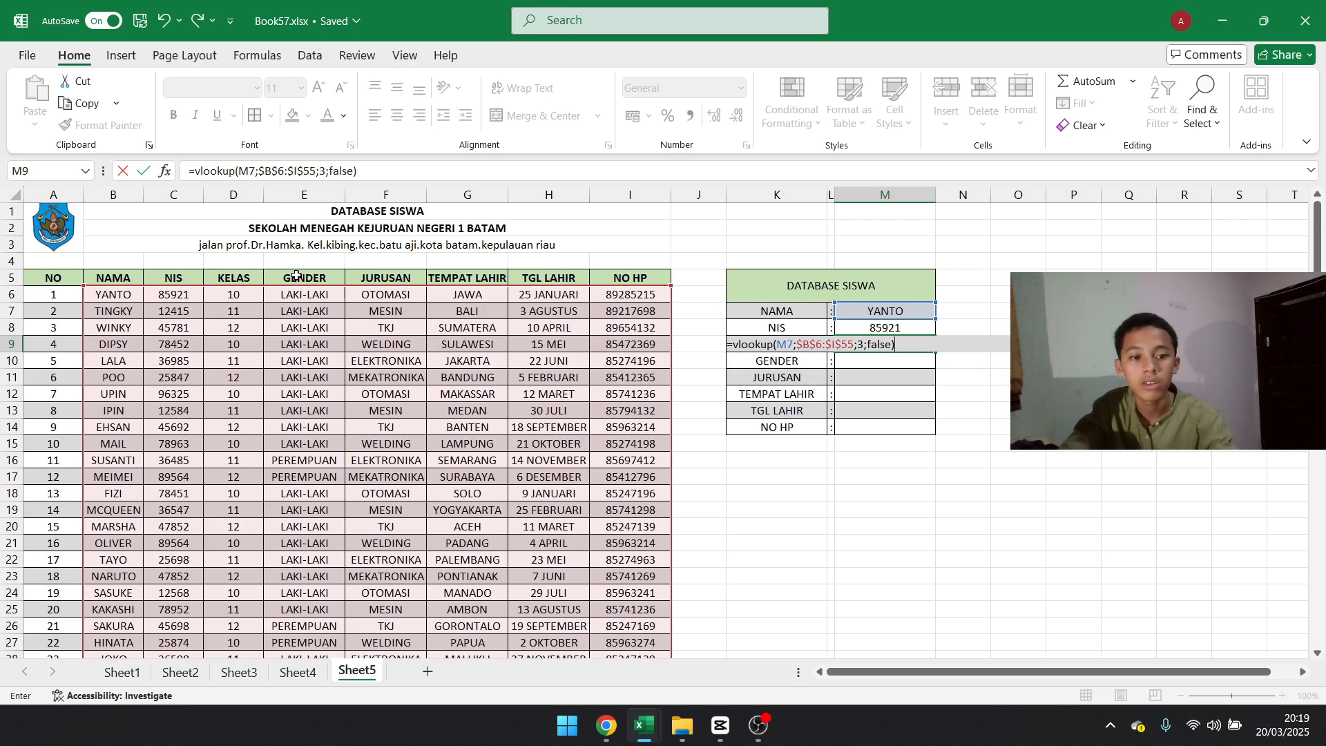
{"action": "key", "text": "Return"}
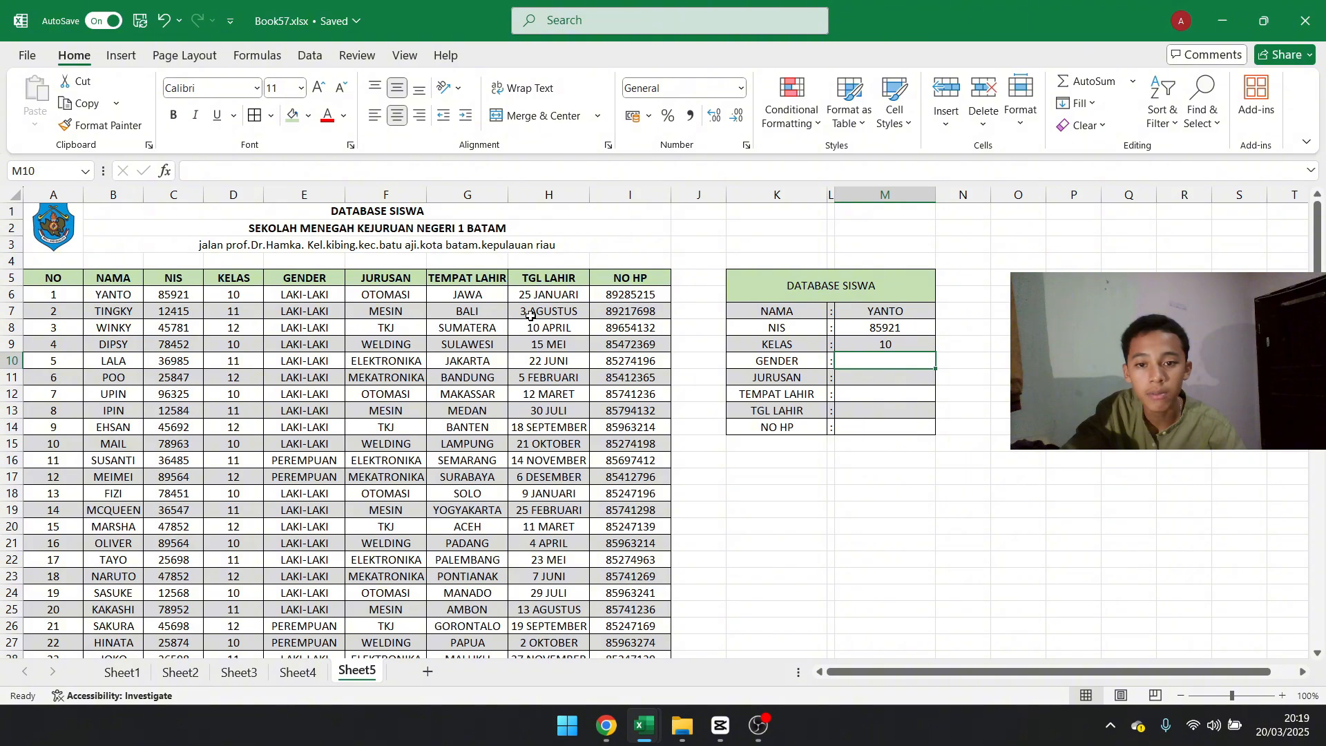
Begin a VLOOKUP formula in the GENDER value cell M10 with M7 as the lookup value
{"action": "left_click_drag", "start_coordinate": [896, 378], "coordinate": [887, 389]}
{"action": "double_click", "coordinate": [901, 358]}
{"action": "type", "text": "=vlok"}
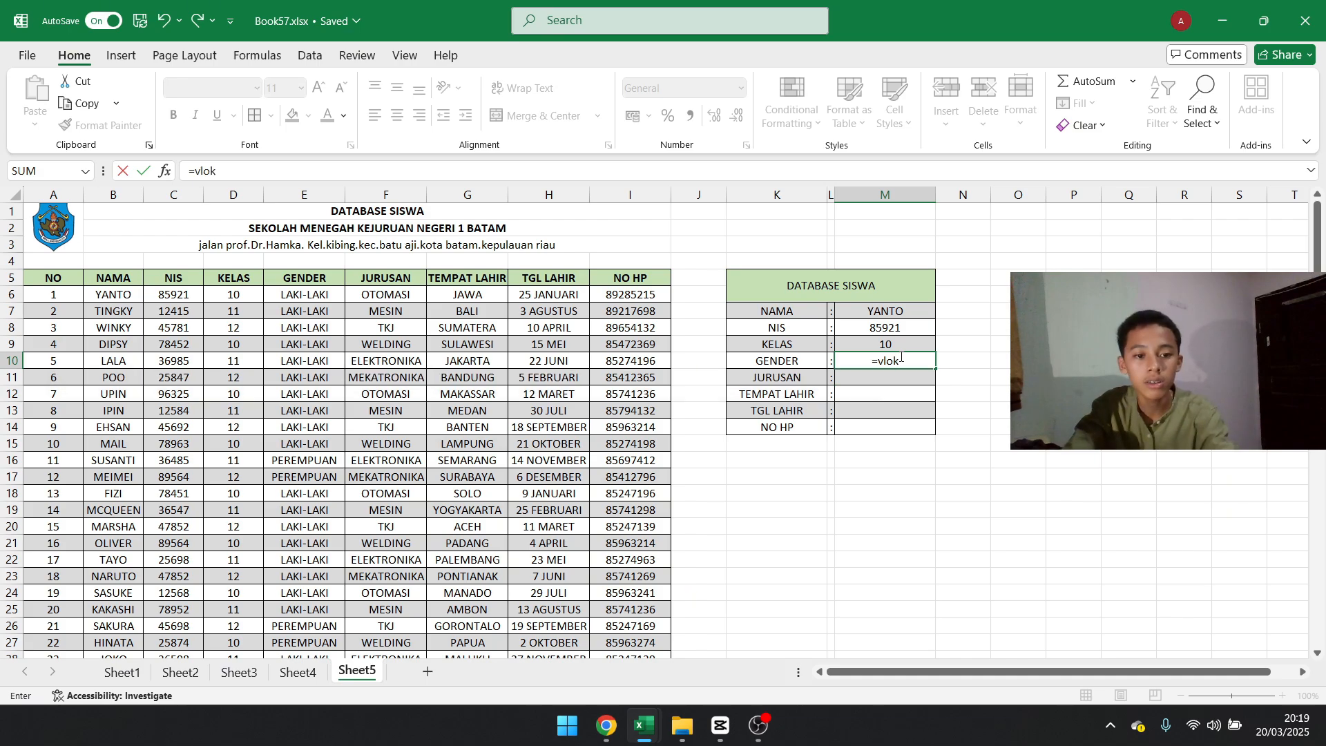
{"action": "key", "text": "BackSpace"}
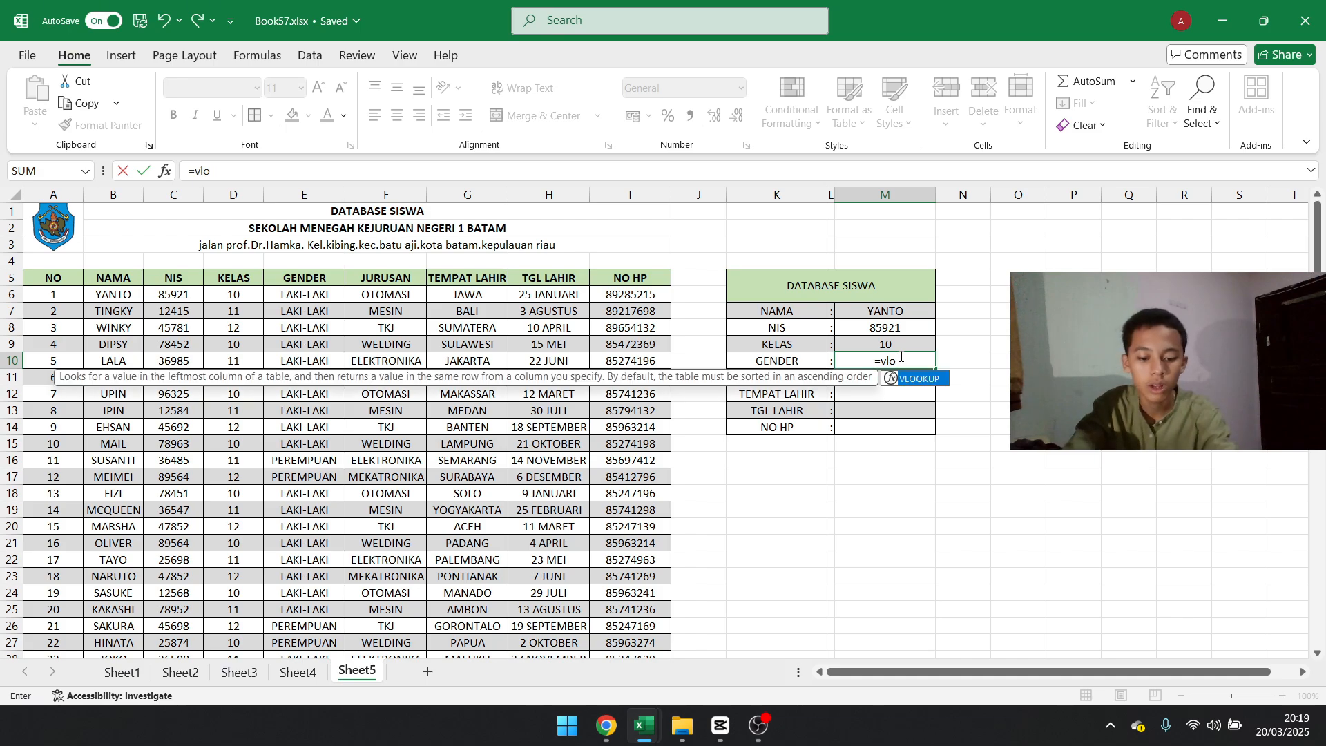
{"action": "type", "text": "okup("}
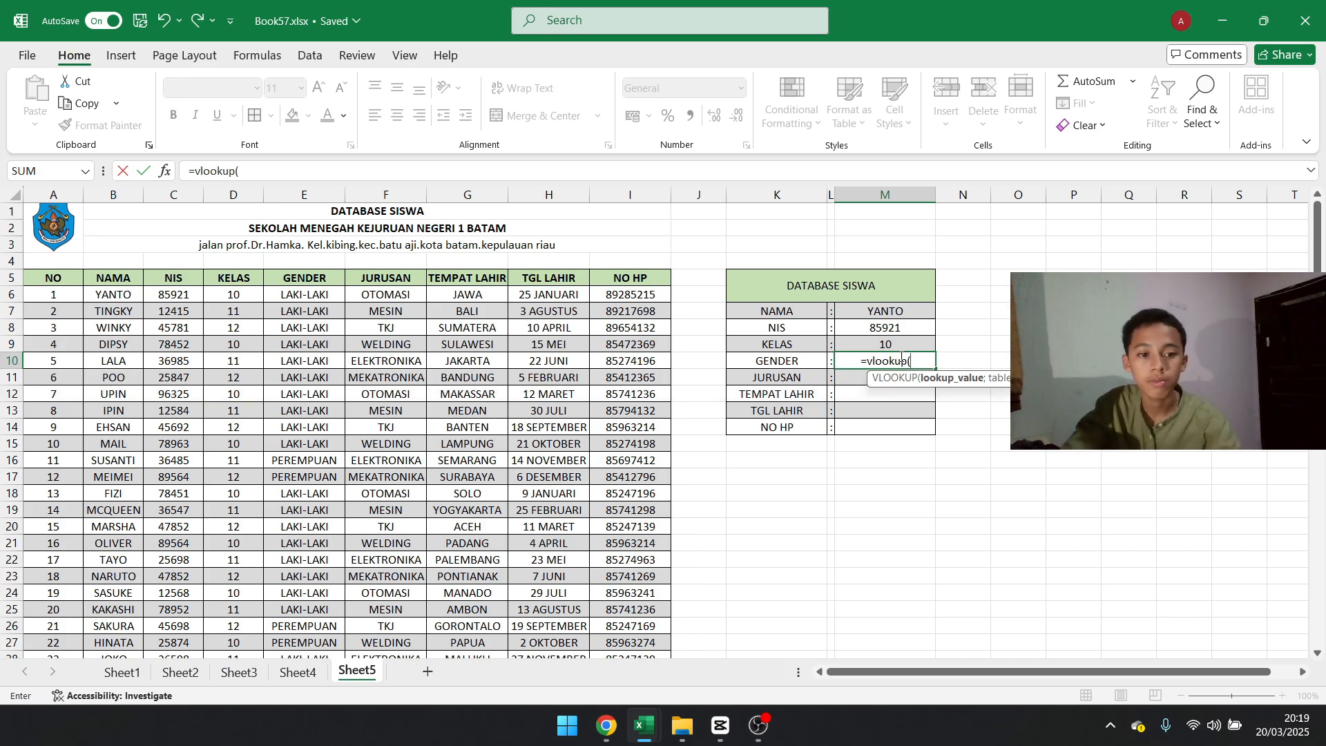
{"action": "left_click", "coordinate": [895, 315]}
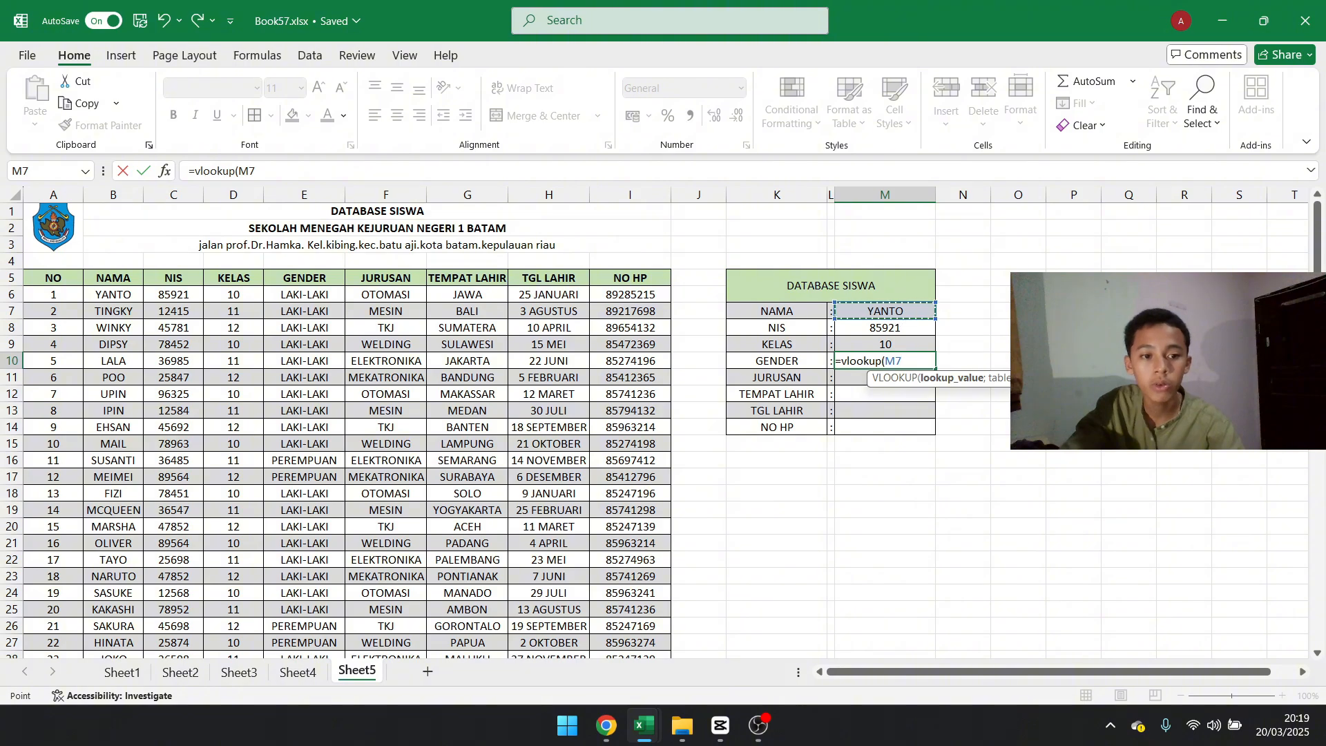
{"action": "type", "text": ";"}
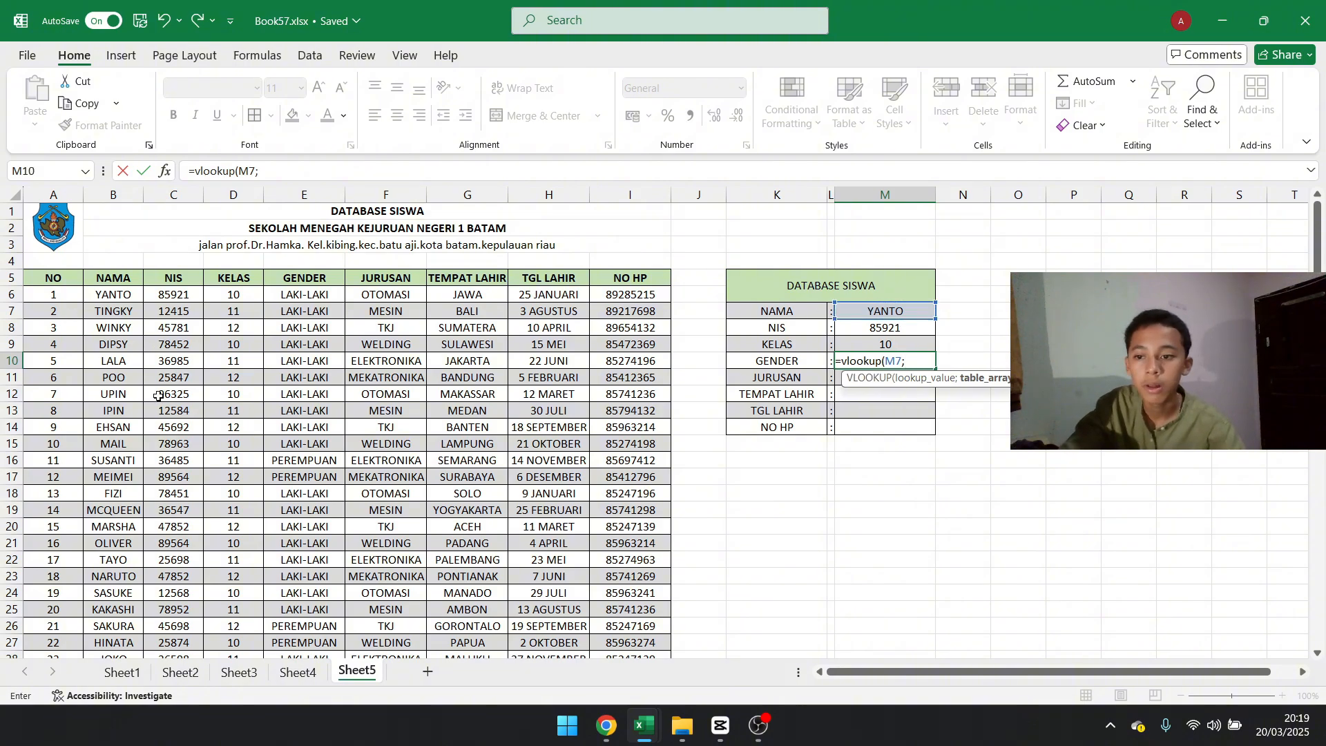
Complete the GENDER VLOOKUP with the absolute range $B$6:$I$55, column index 4 and FALSE for an exact match
{"action": "left_click_drag", "start_coordinate": [121, 298], "coordinate": [622, 629]}
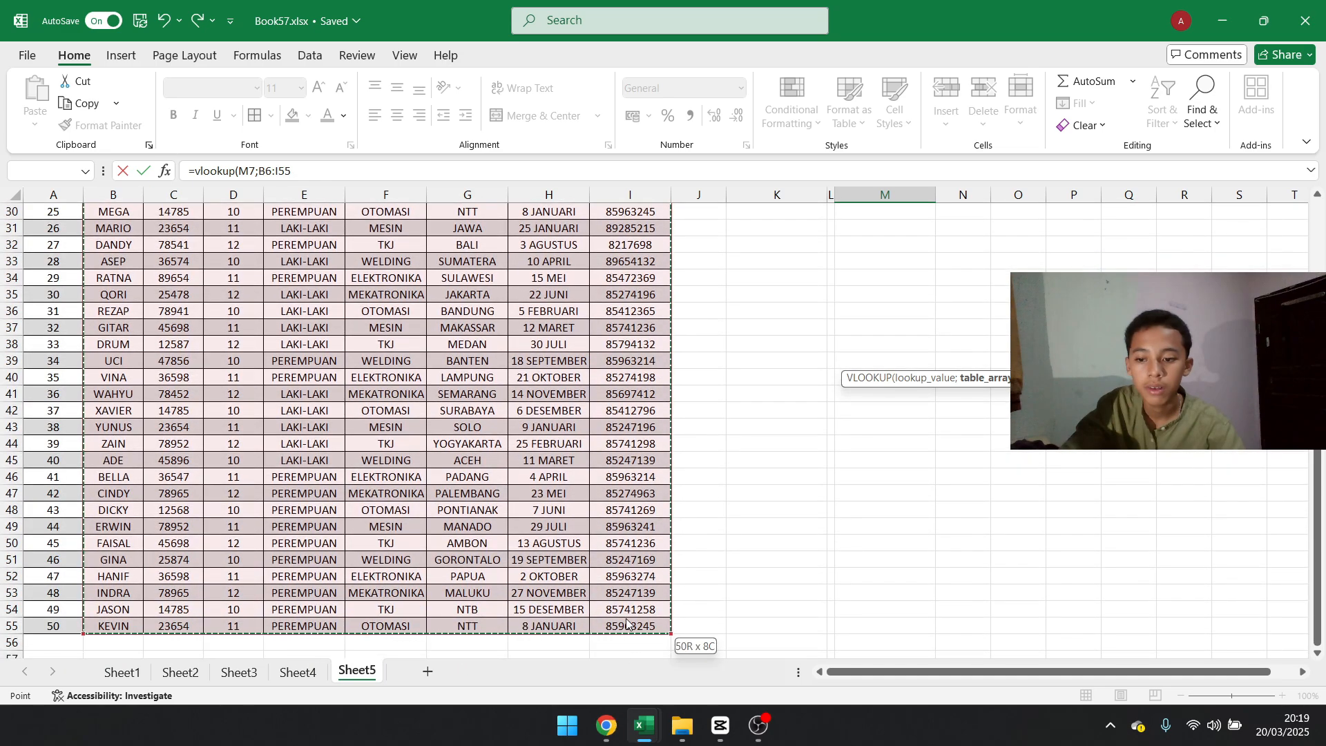
{"action": "scroll", "coordinate": [691, 491], "scroll_direction": "up", "scroll_amount": 10}
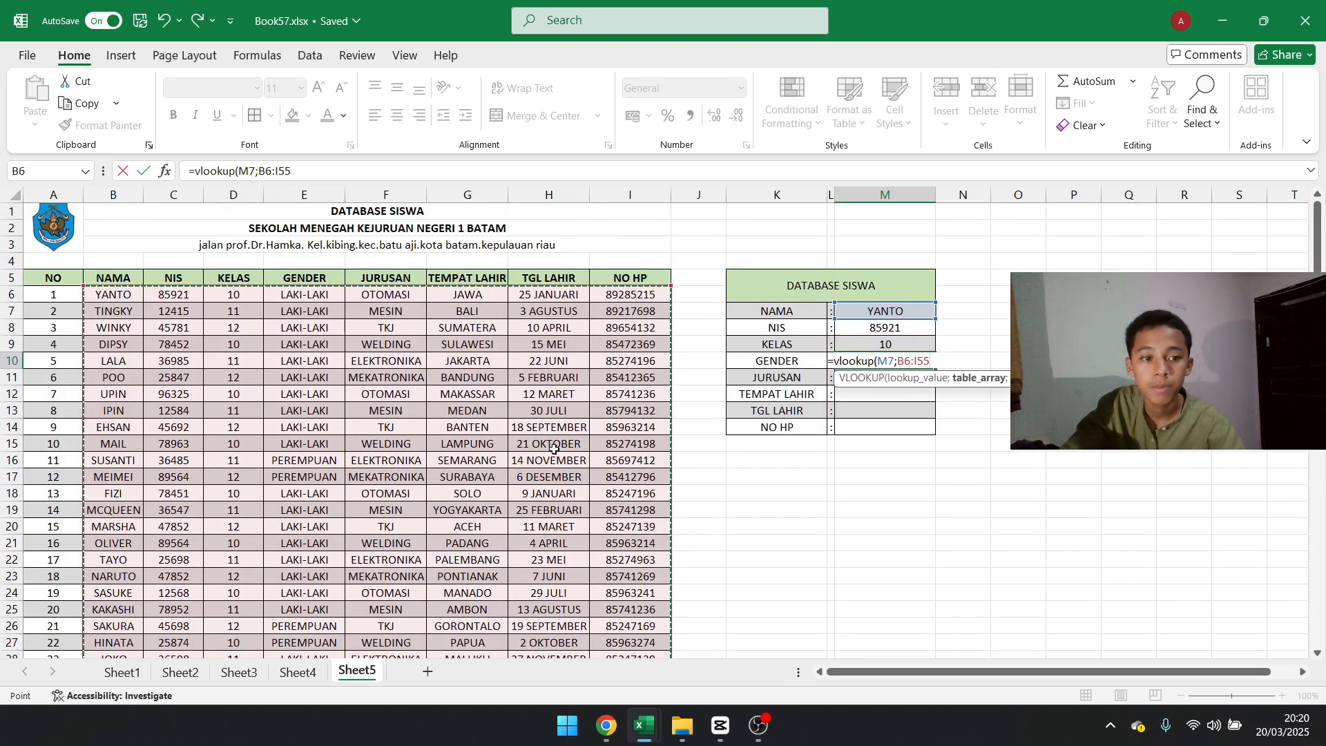
{"action": "key", "text": "F4"}
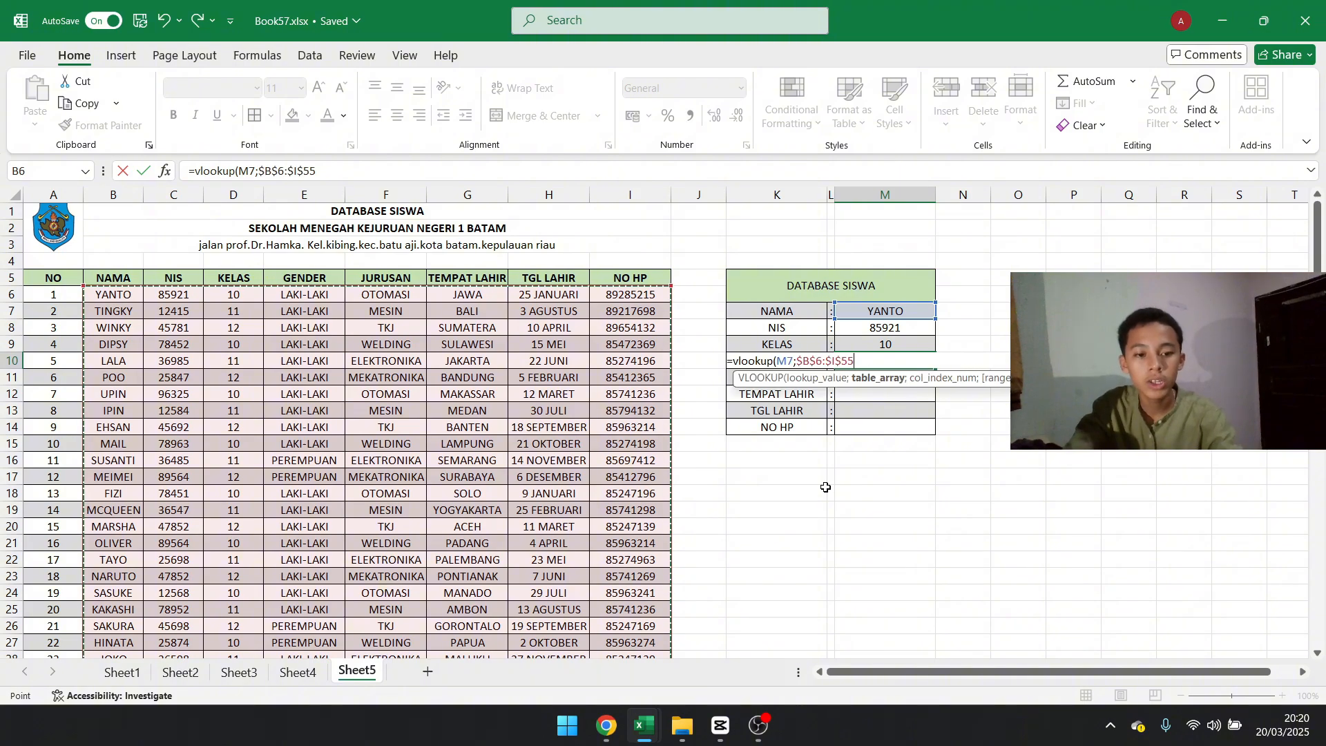
{"action": "type", "text": ";"}
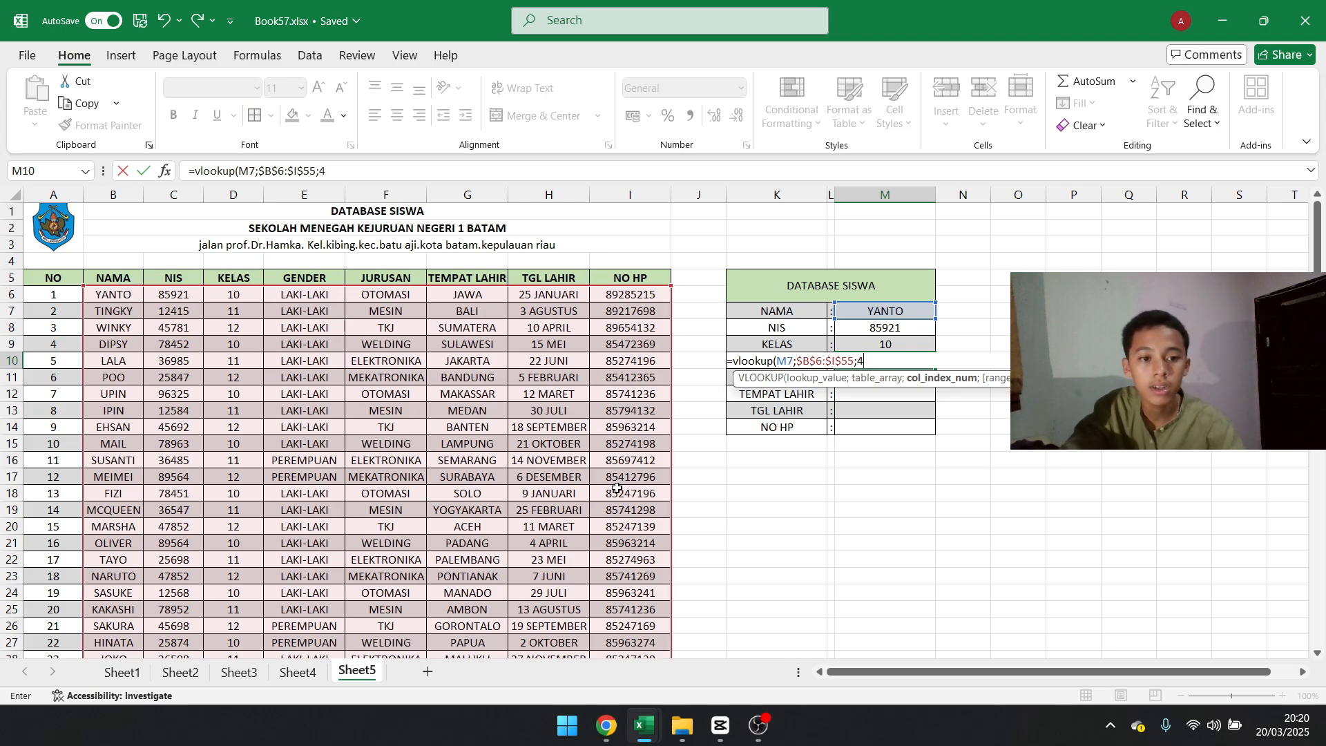
{"action": "type", "text": "4;fa"}
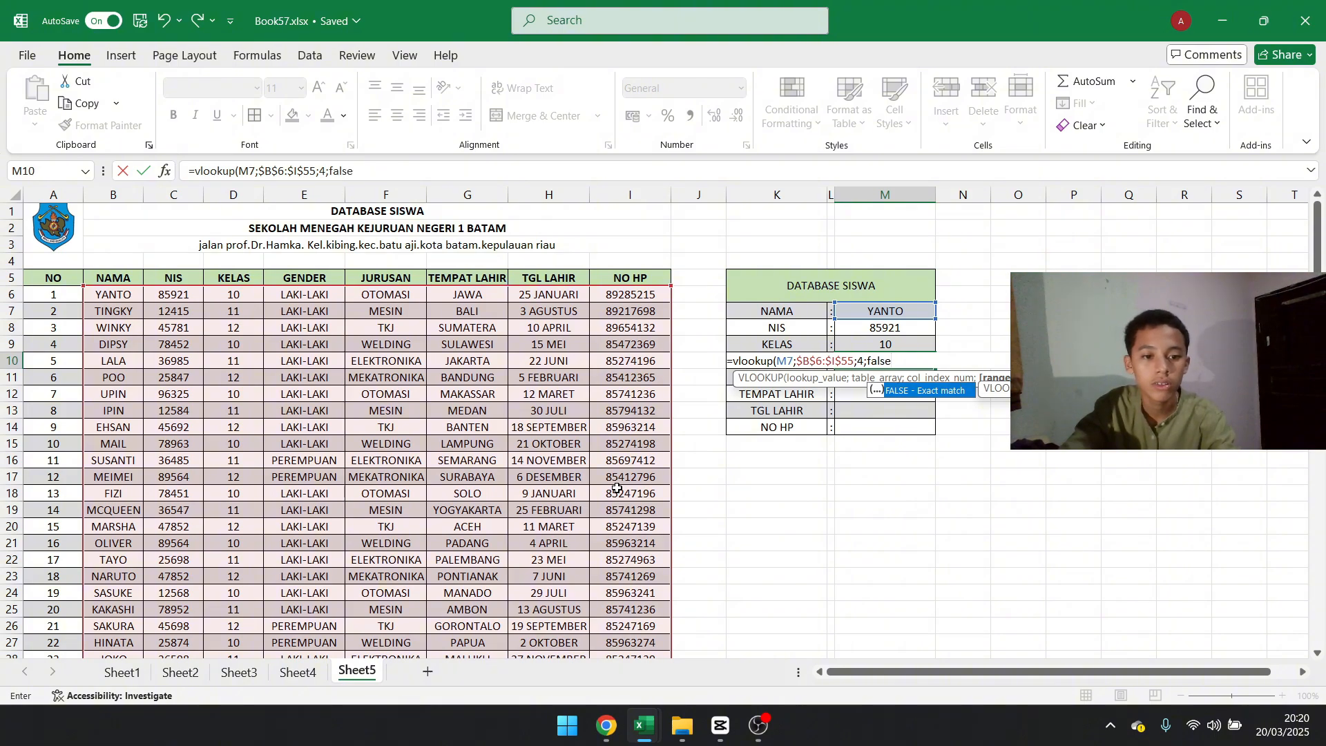
{"action": "type", "text": "lse"}
{"action": "key", "text": "Return"}
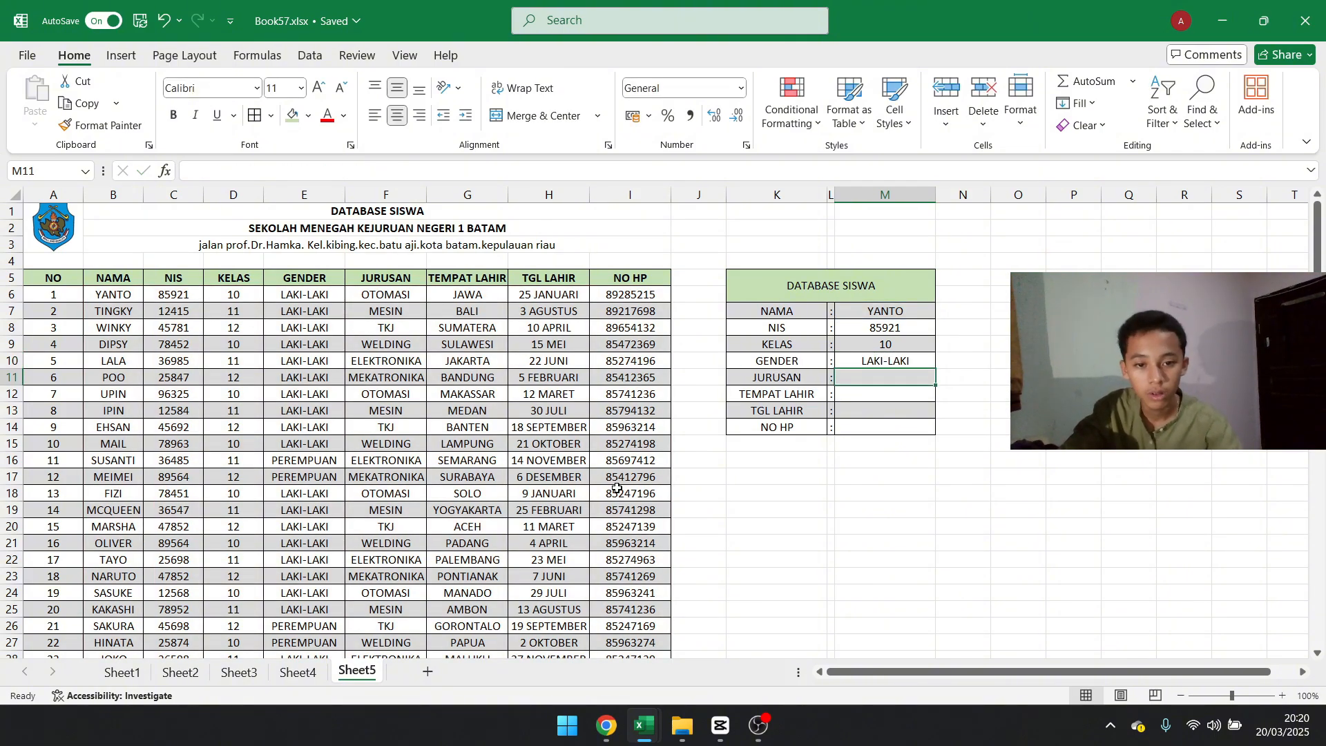
Begin a VLOOKUP formula in the JURUSAN value cell M11 with M7 as the lookup value
{"action": "type", "text": "=look"}
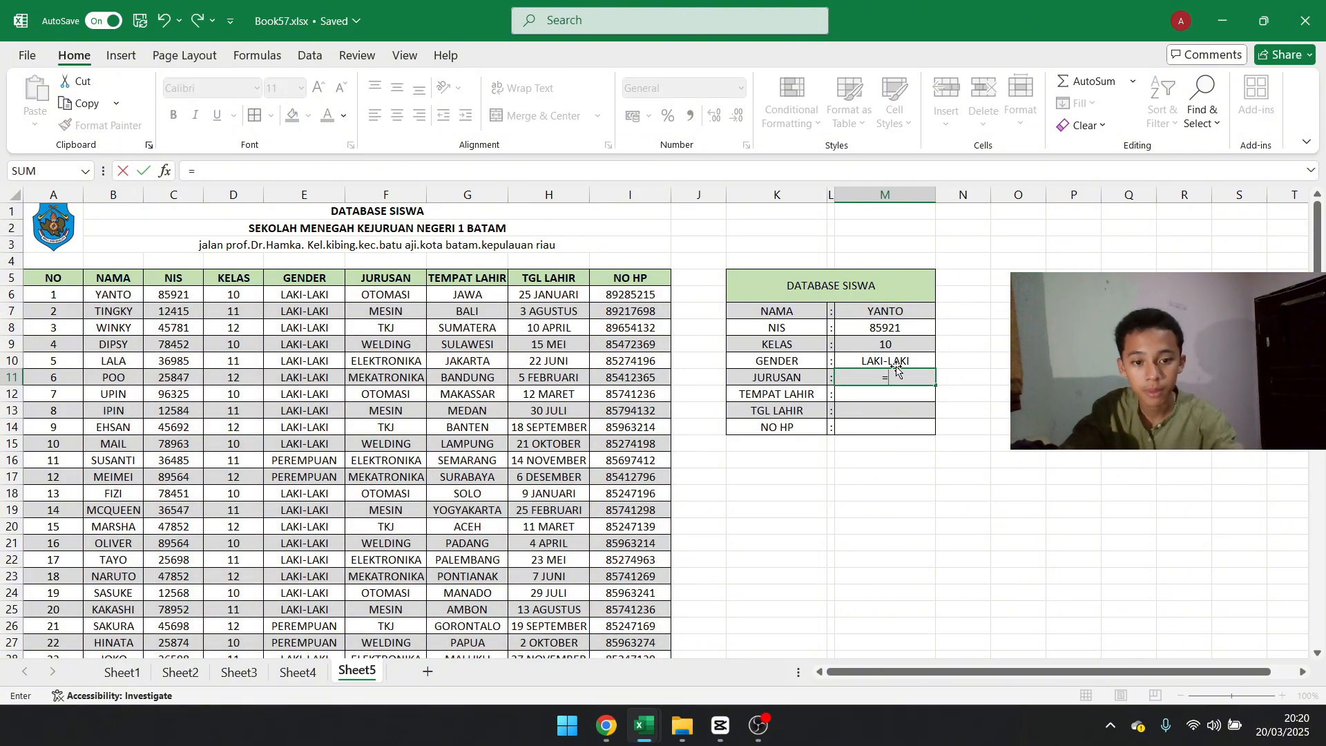
{"action": "key", "text": "BackSpace"}
{"action": "key", "text": "BackSpace"}
{"action": "key", "text": "BackSpace"}
{"action": "key", "text": "BackSpace"}
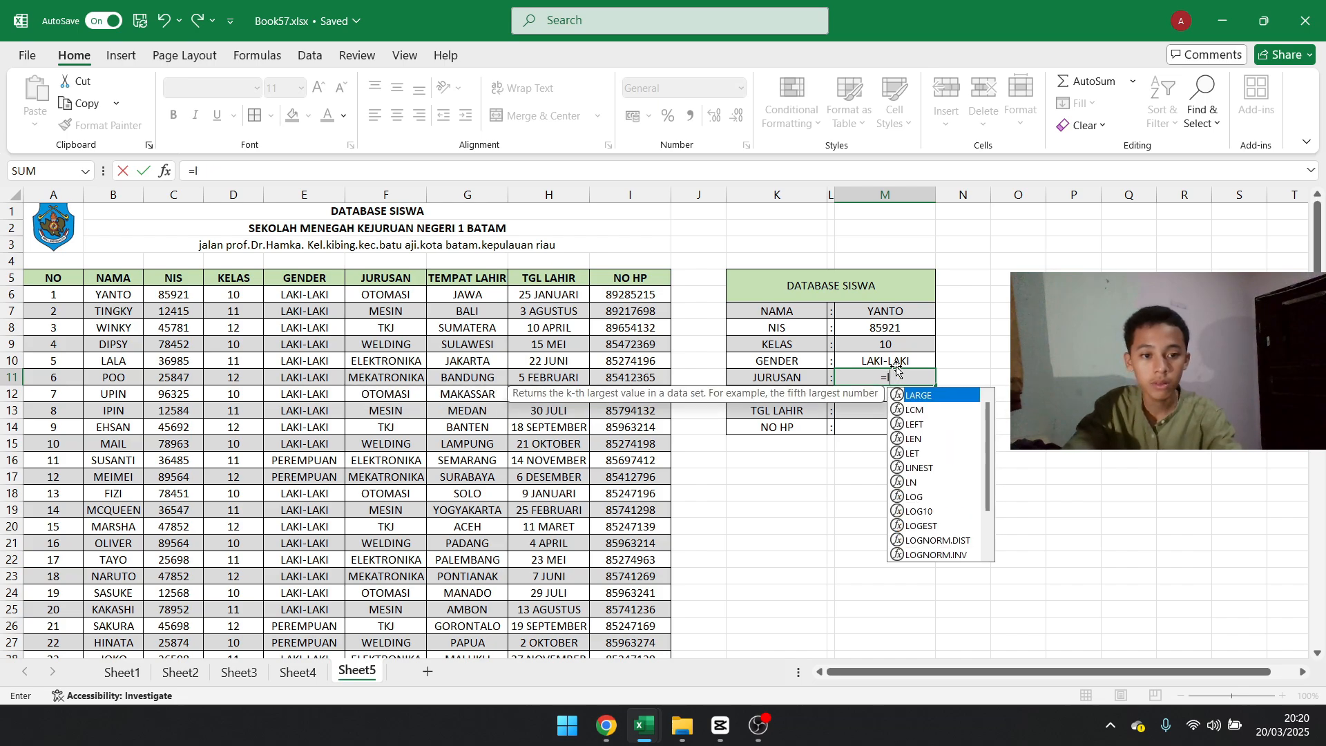
{"action": "type", "text": "vlookup"}
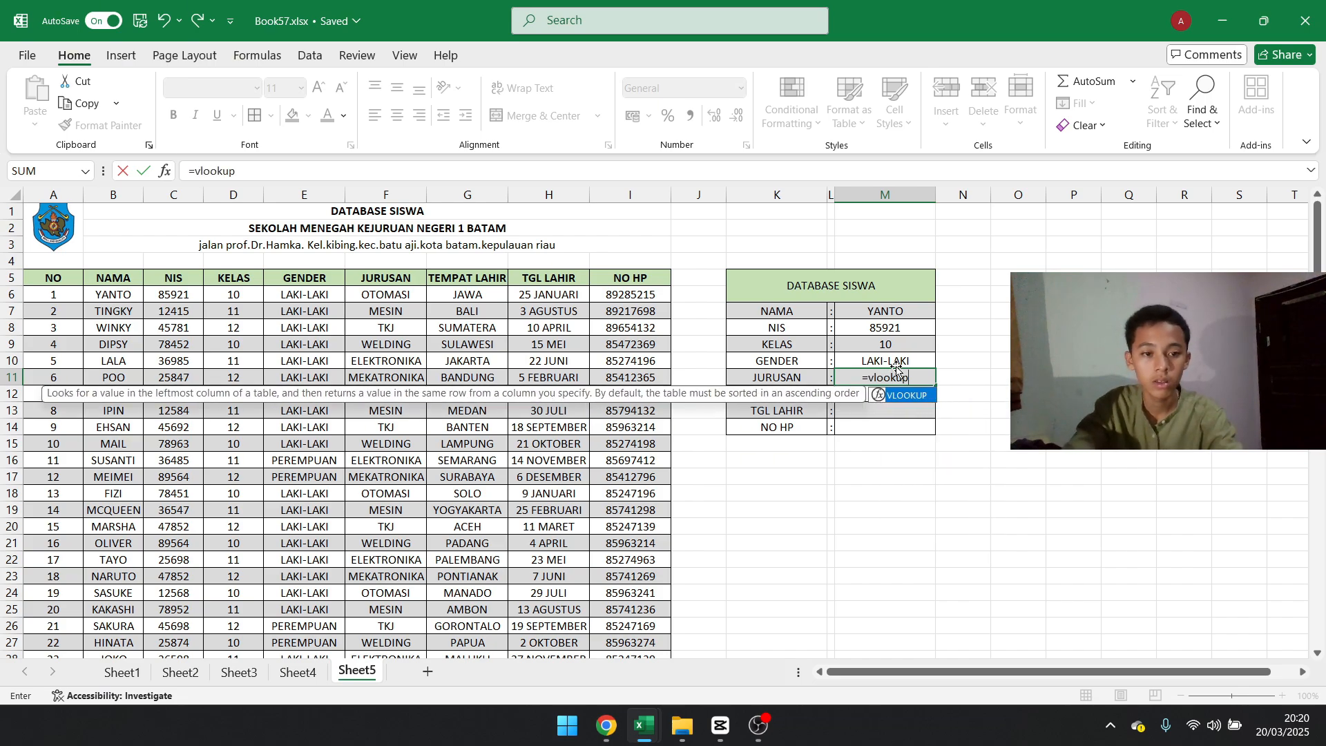
{"action": "type", "text": "("}
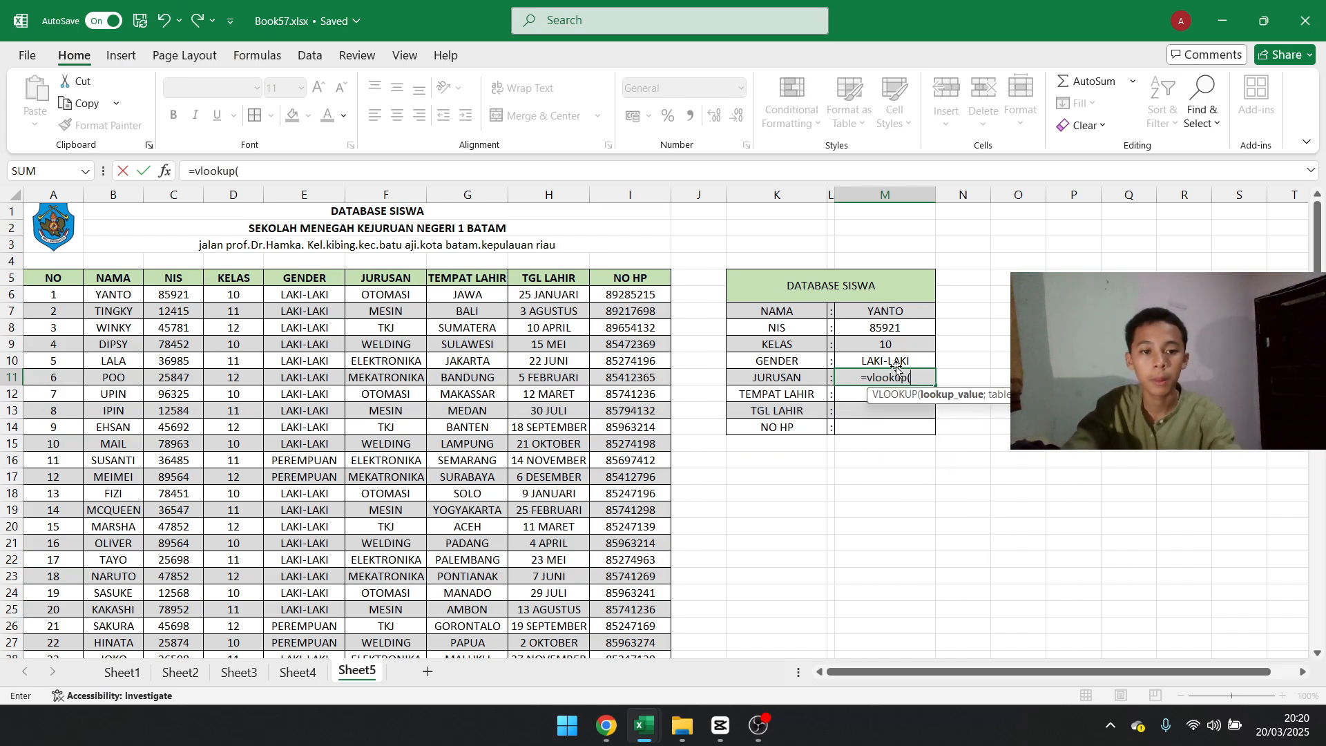
{"action": "left_click", "coordinate": [876, 311]}
{"action": "type", "text": ";"}
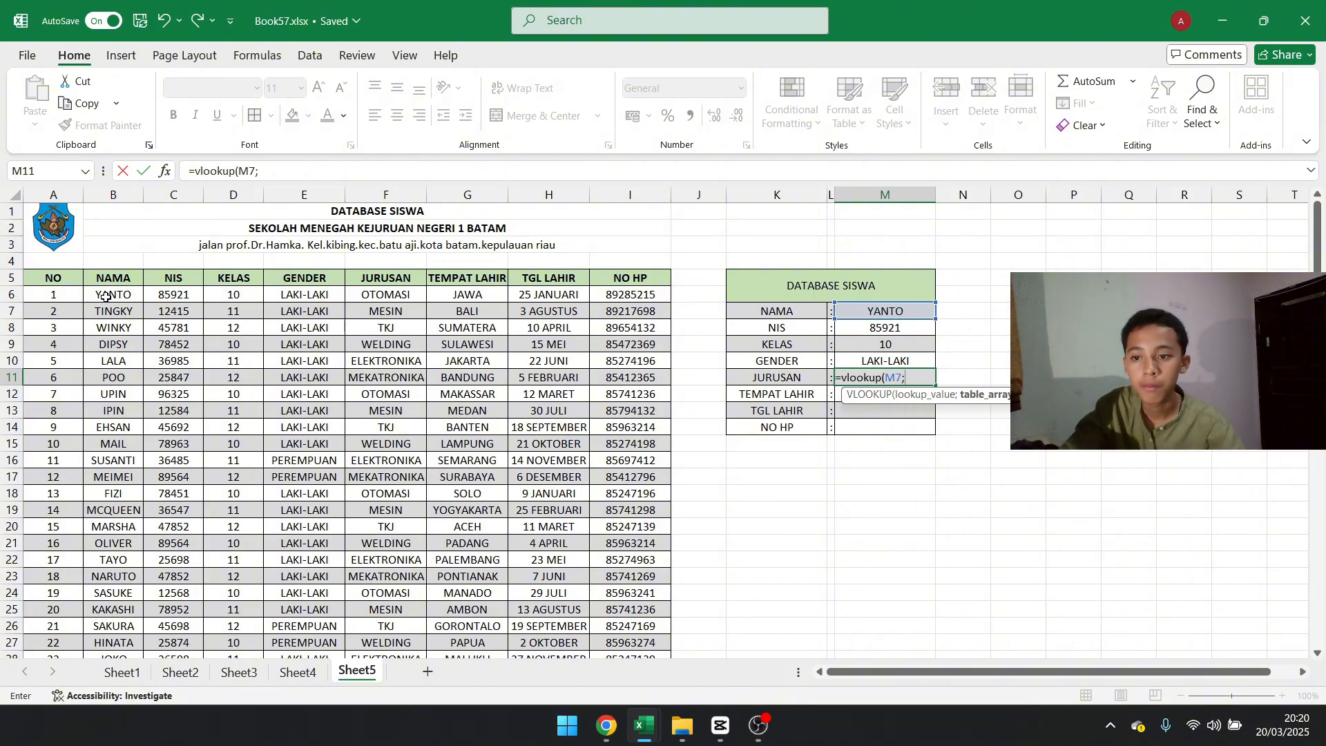
Complete the JURUSAN VLOOKUP with the absolute range $B$6:$I$55, column index 5 and FALSE for an exact match
{"action": "left_click_drag", "start_coordinate": [105, 296], "coordinate": [638, 665]}
{"action": "scroll", "coordinate": [751, 362], "scroll_direction": "up", "scroll_amount": 10}
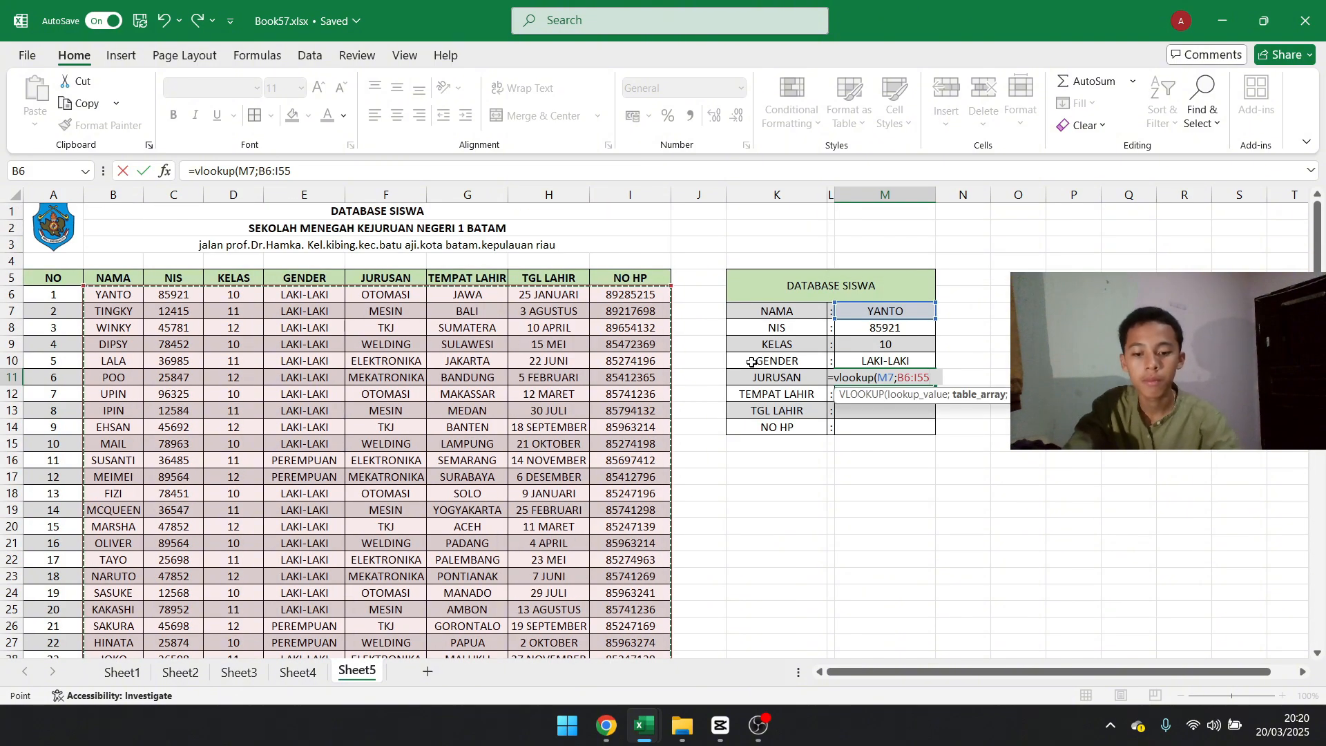
{"action": "key", "text": "F4"}
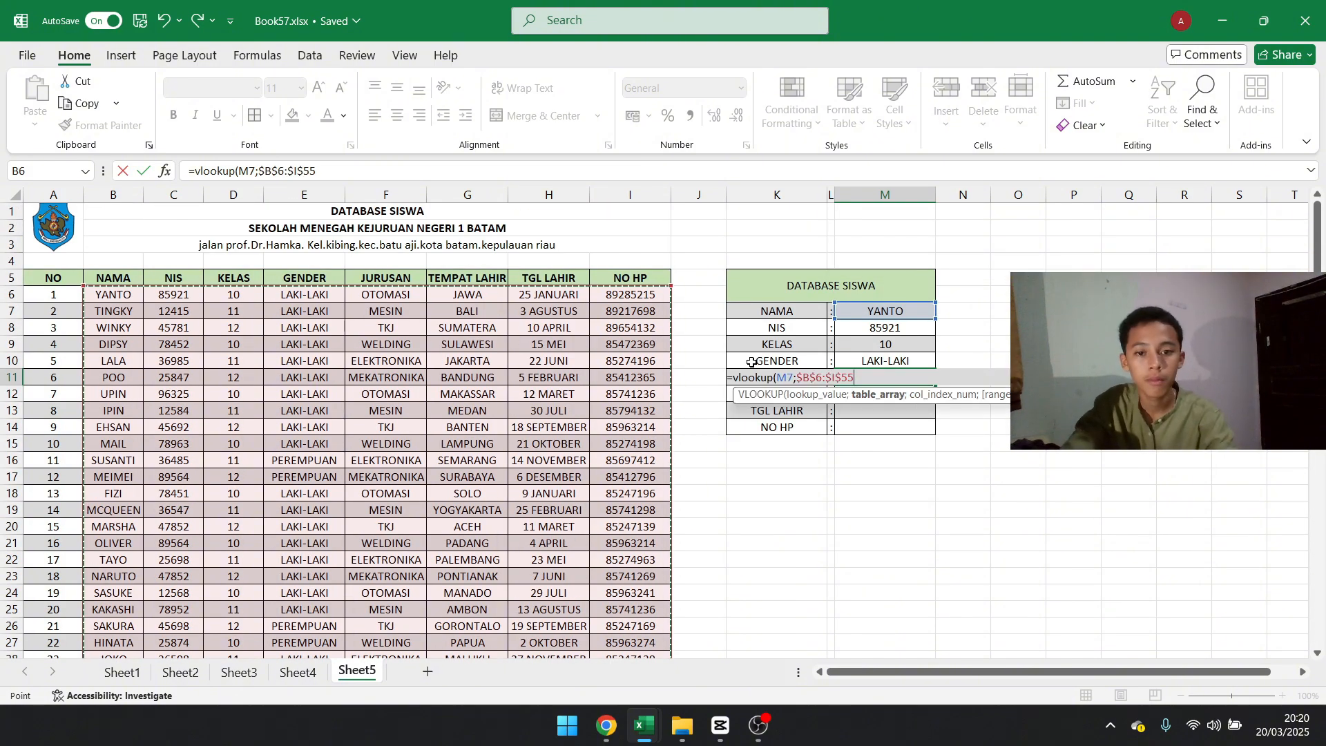
{"action": "type", "text": ";"}
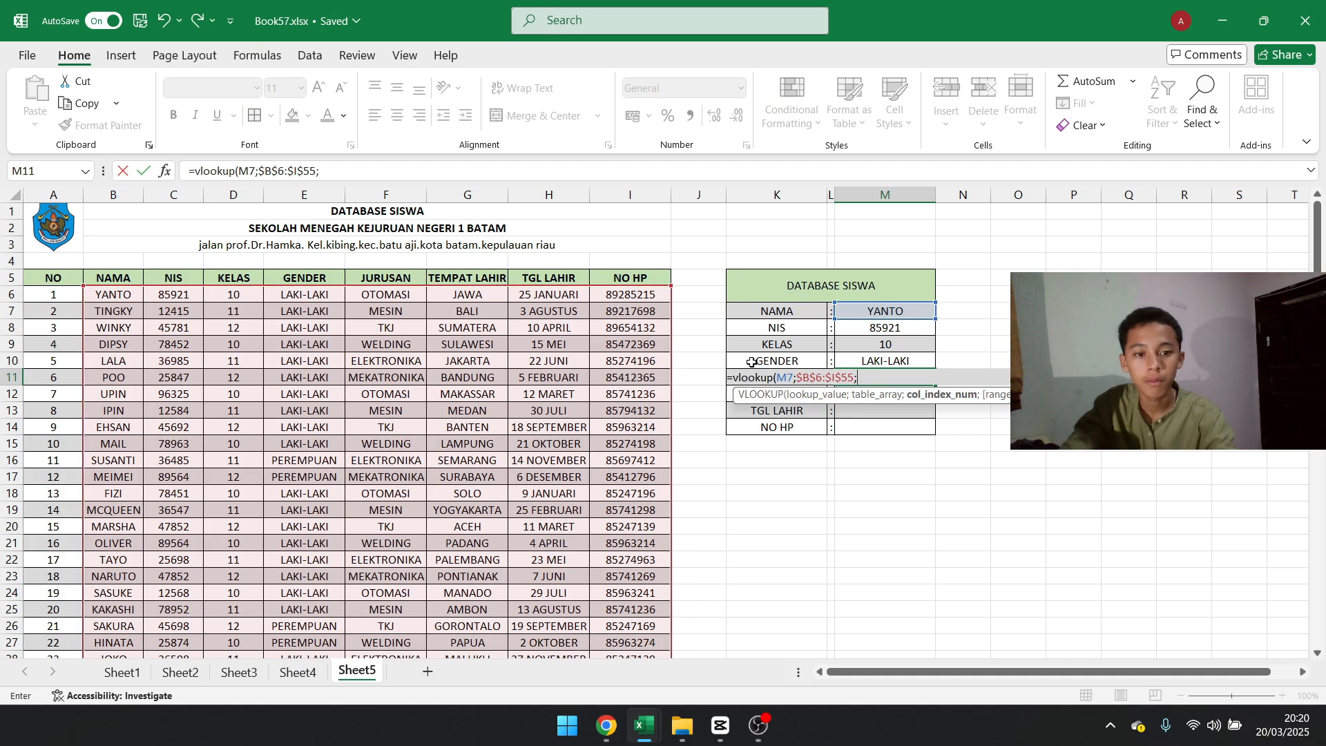
{"action": "type", "text": "5"}
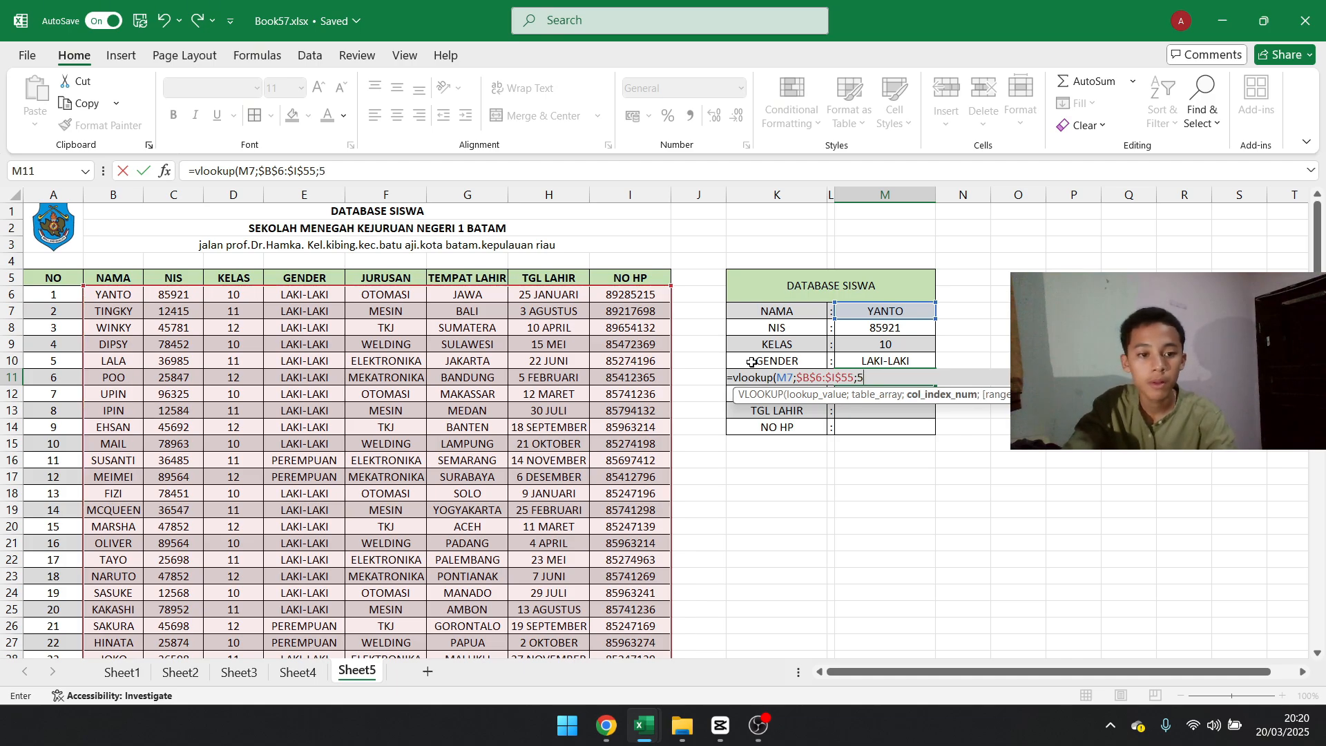
{"action": "type", "text": ";"}
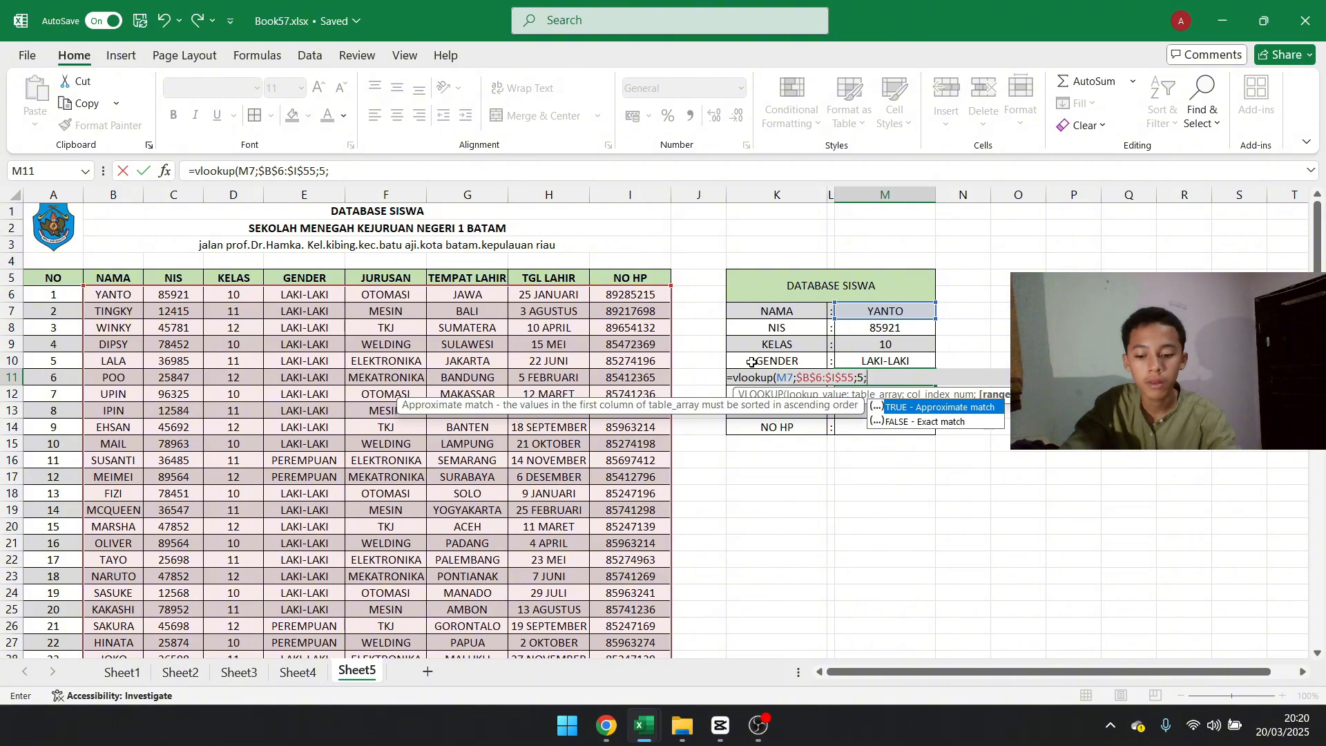
{"action": "type", "text": "false)"}
{"action": "key", "text": "Return"}
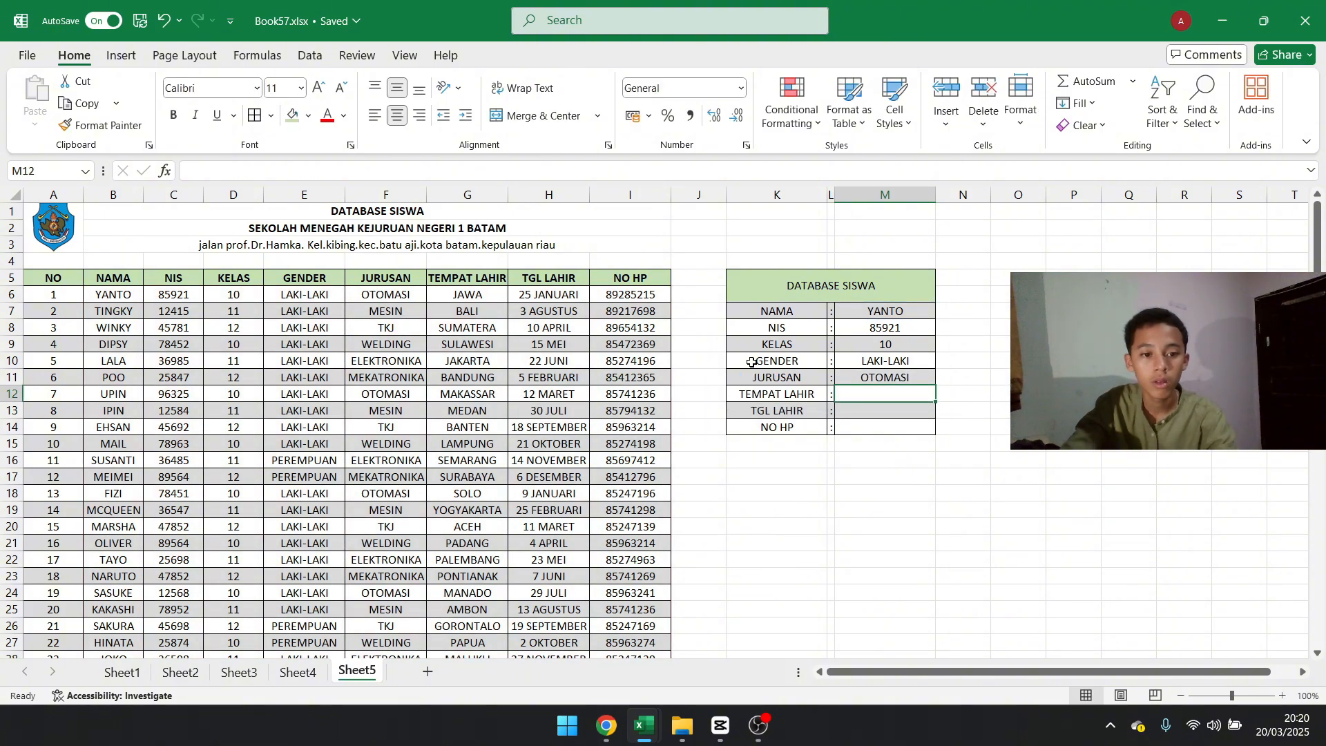
{"action": "left_click", "coordinate": [911, 373]}
{"action": "left_click_drag", "start_coordinate": [934, 381], "coordinate": [929, 438]}
{"action": "key", "text": "ctrl+z"}
{"action": "double_click", "coordinate": [907, 394]}
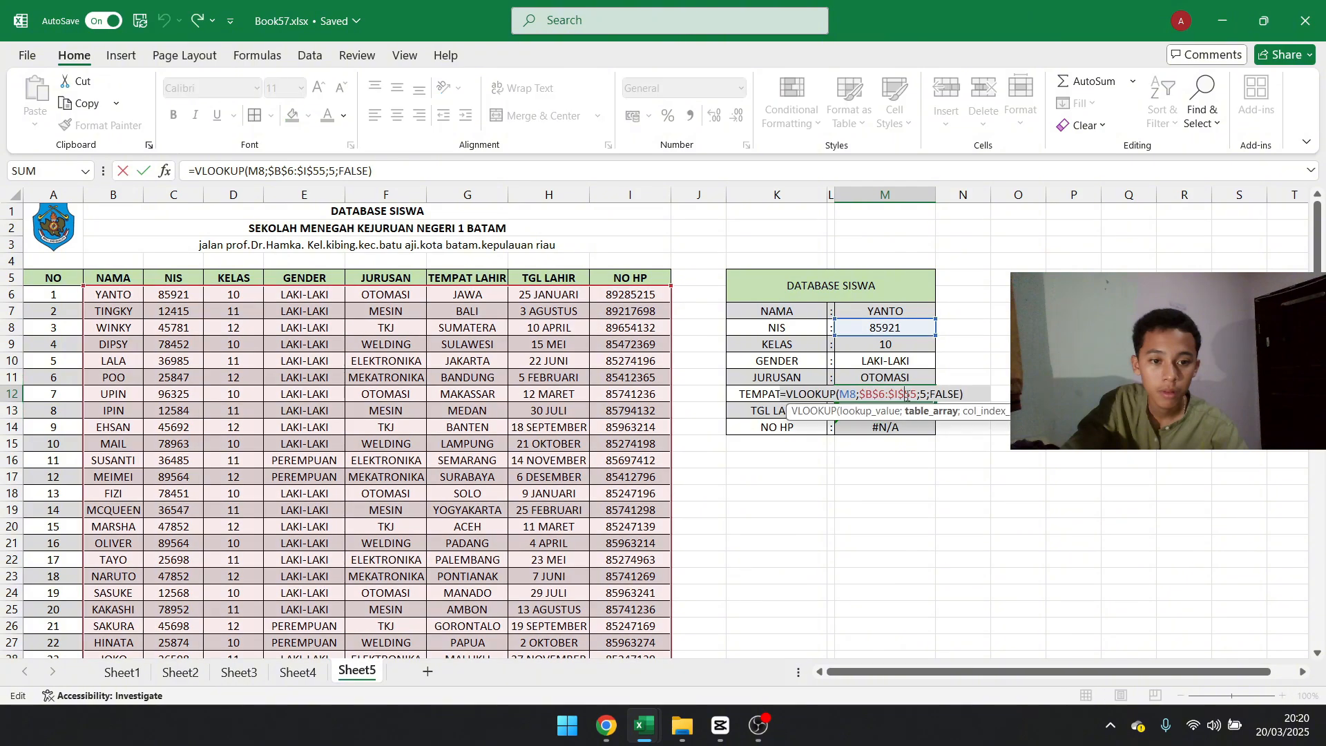
{"action": "key", "text": "Return"}
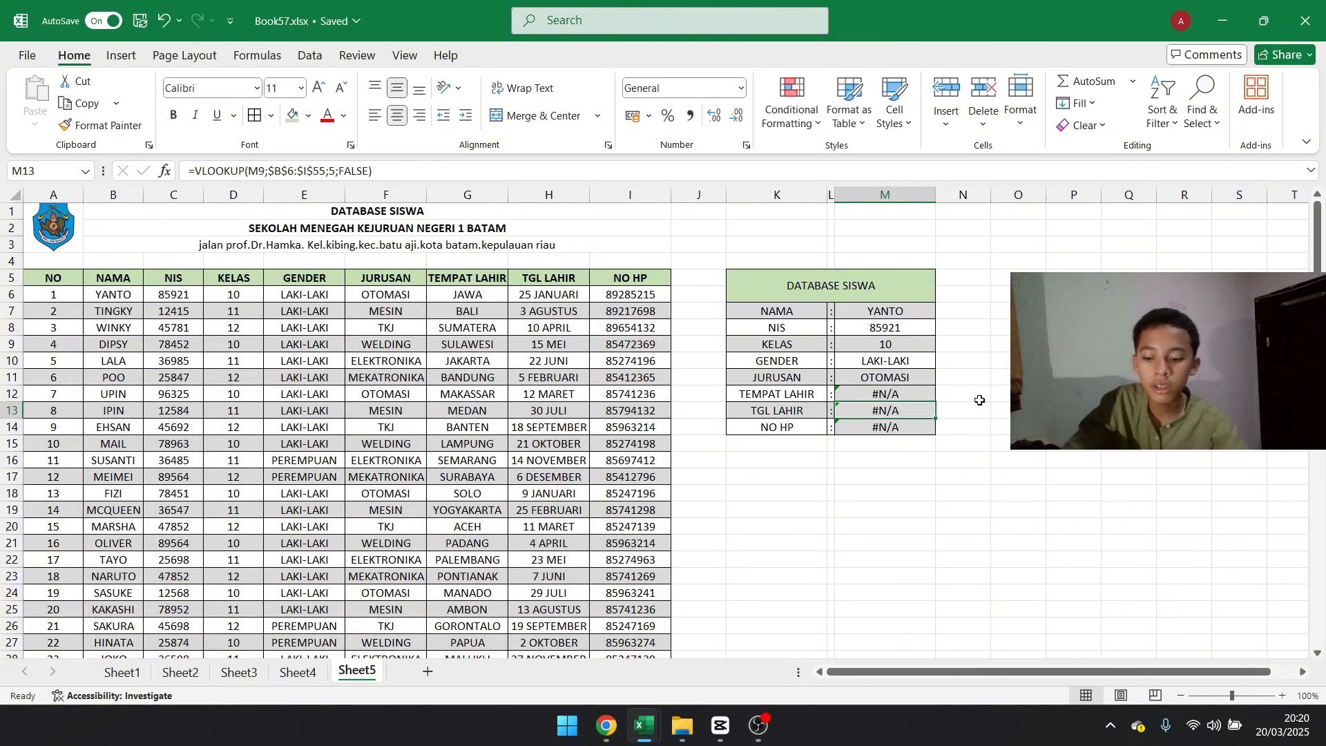
{"action": "key", "text": "ctrl+z"}
{"action": "key", "text": "ctrl+z"}
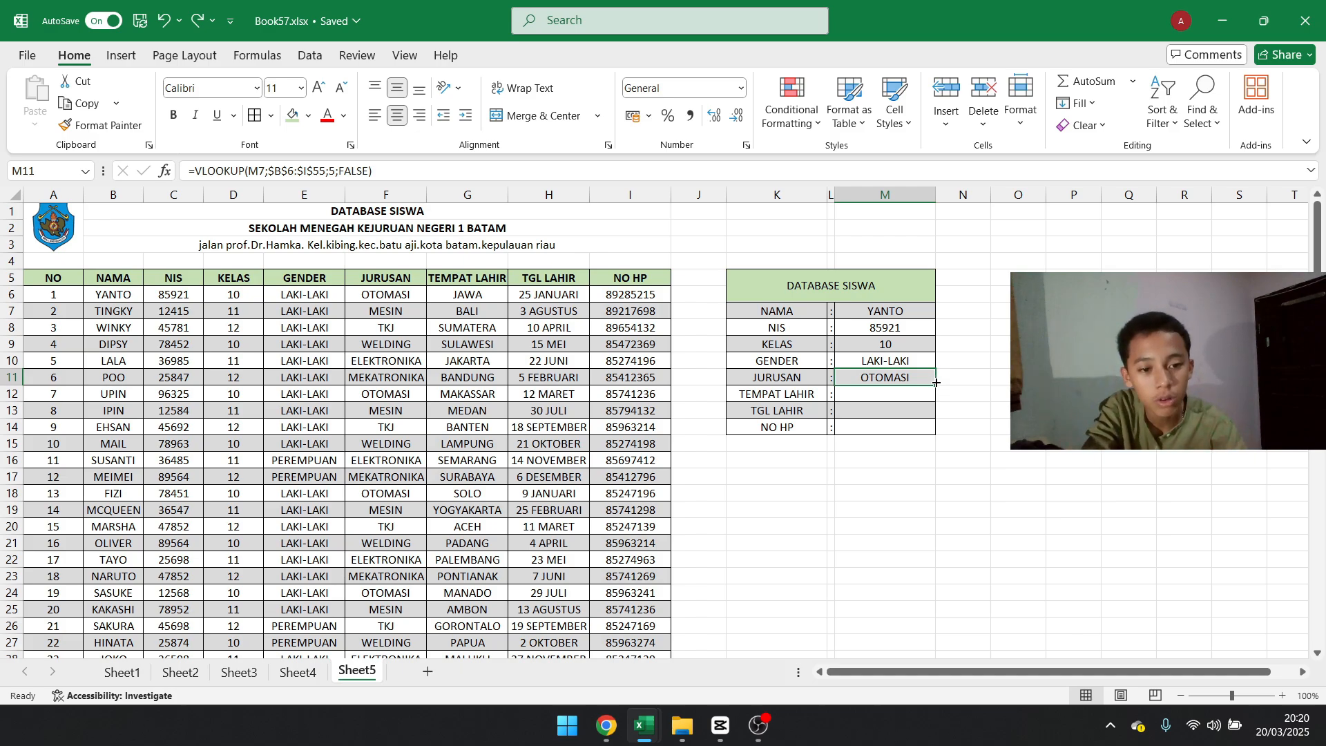
Try filling the JURUSAN formula from M11 down to M14 and inspect the copied formula in M12
{"action": "left_click_drag", "start_coordinate": [936, 383], "coordinate": [937, 429]}
{"action": "left_click", "coordinate": [916, 396]}
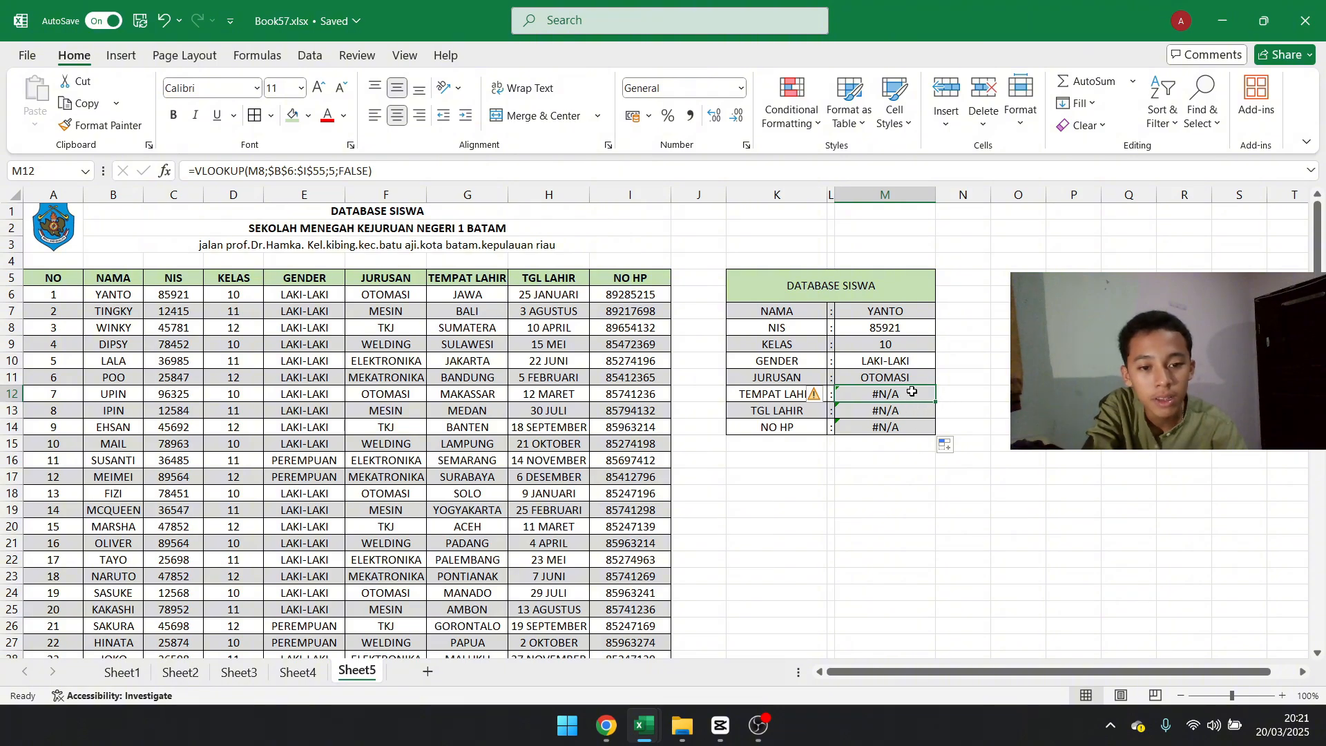
{"action": "double_click", "coordinate": [912, 391]}
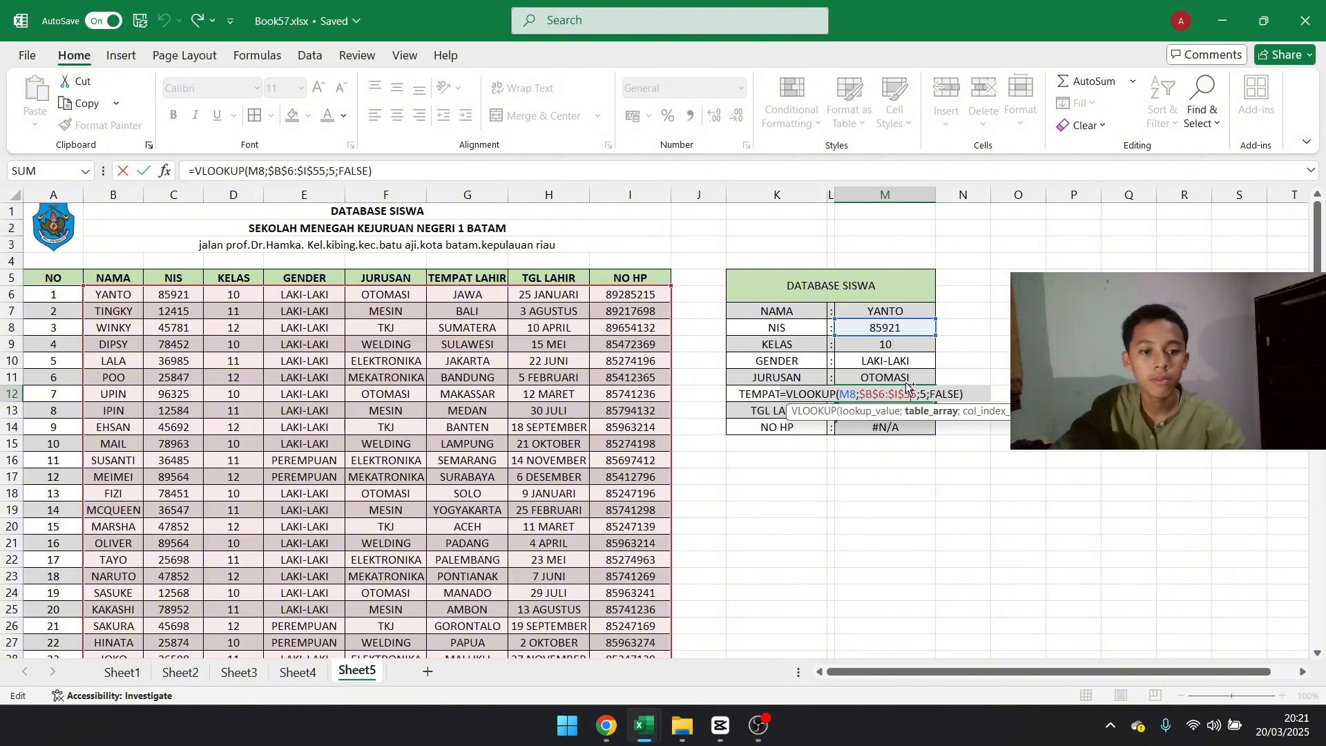
{"action": "left_click", "coordinate": [1019, 344]}
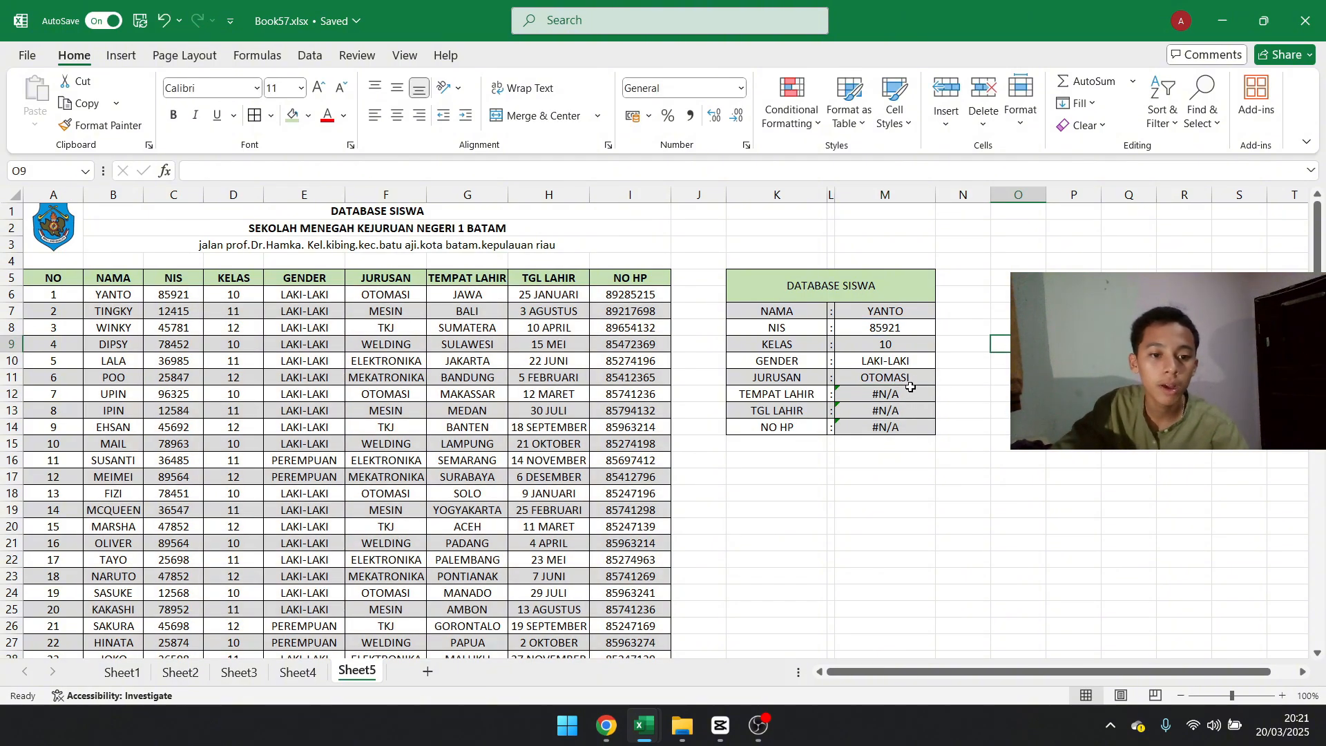
Make the lookup value in the JURUSAN formula in M11 an absolute reference, $M$7
{"action": "double_click", "coordinate": [898, 380]}
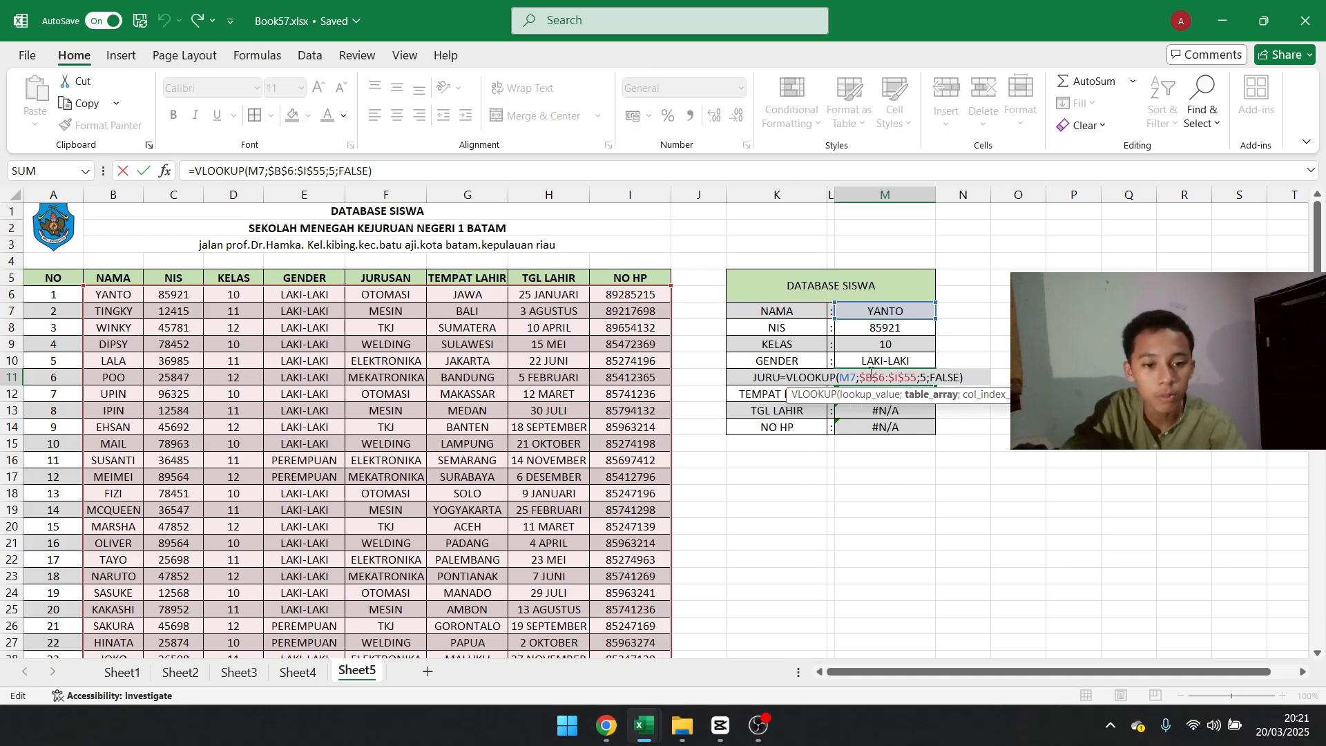
{"action": "left_click", "coordinate": [856, 376]}
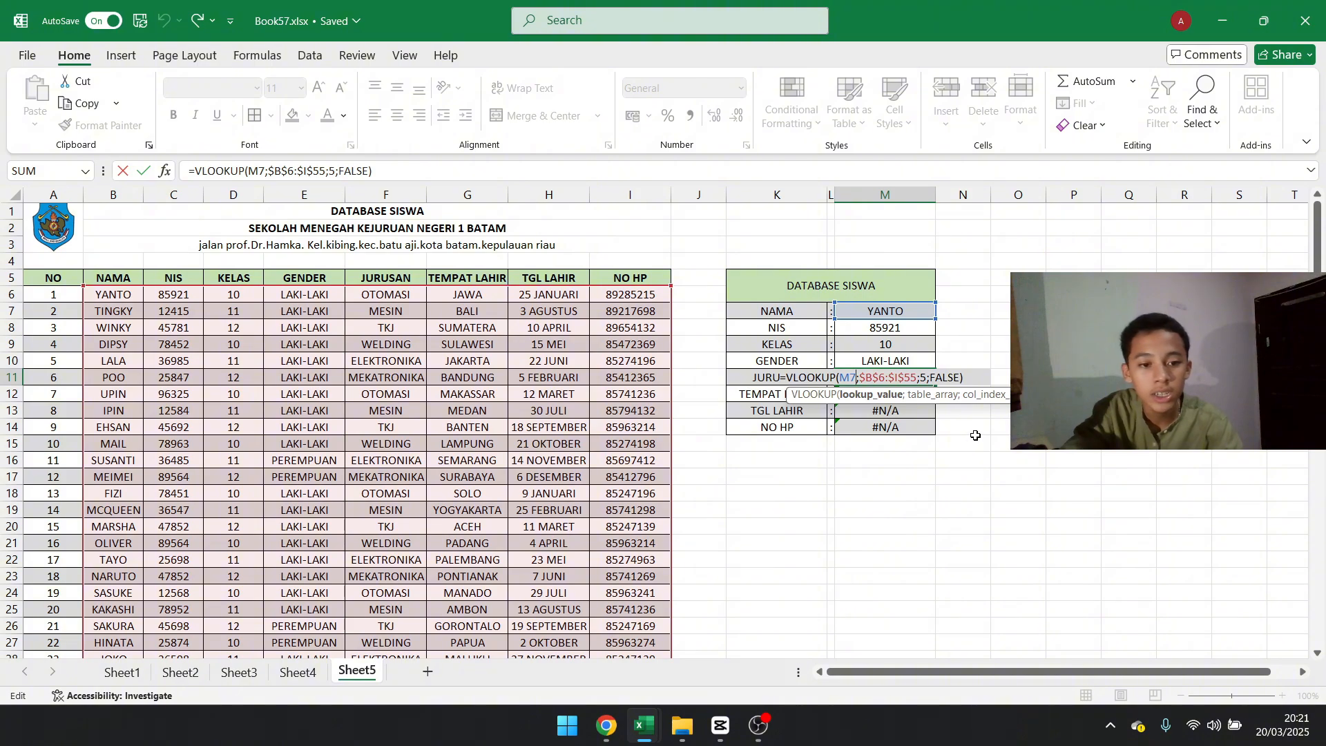
{"action": "key", "text": "F4"}
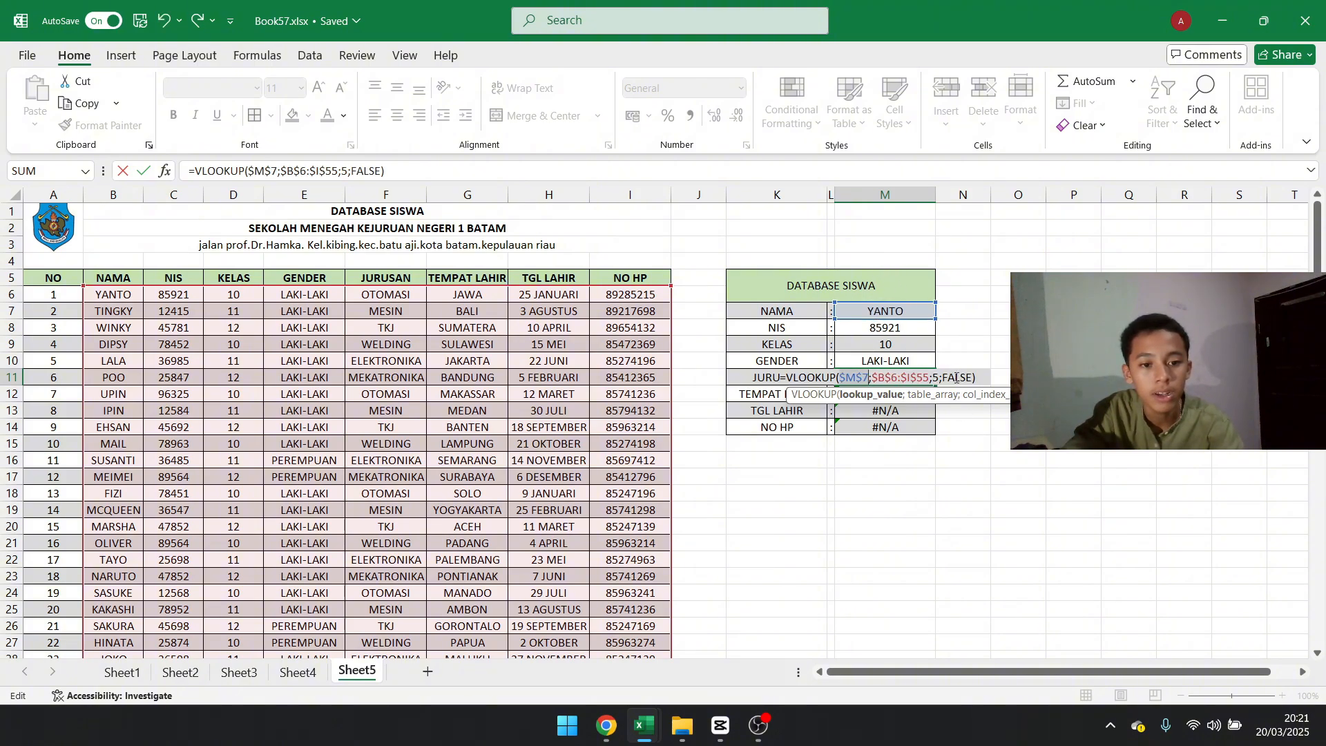
{"action": "key", "text": "Return"}
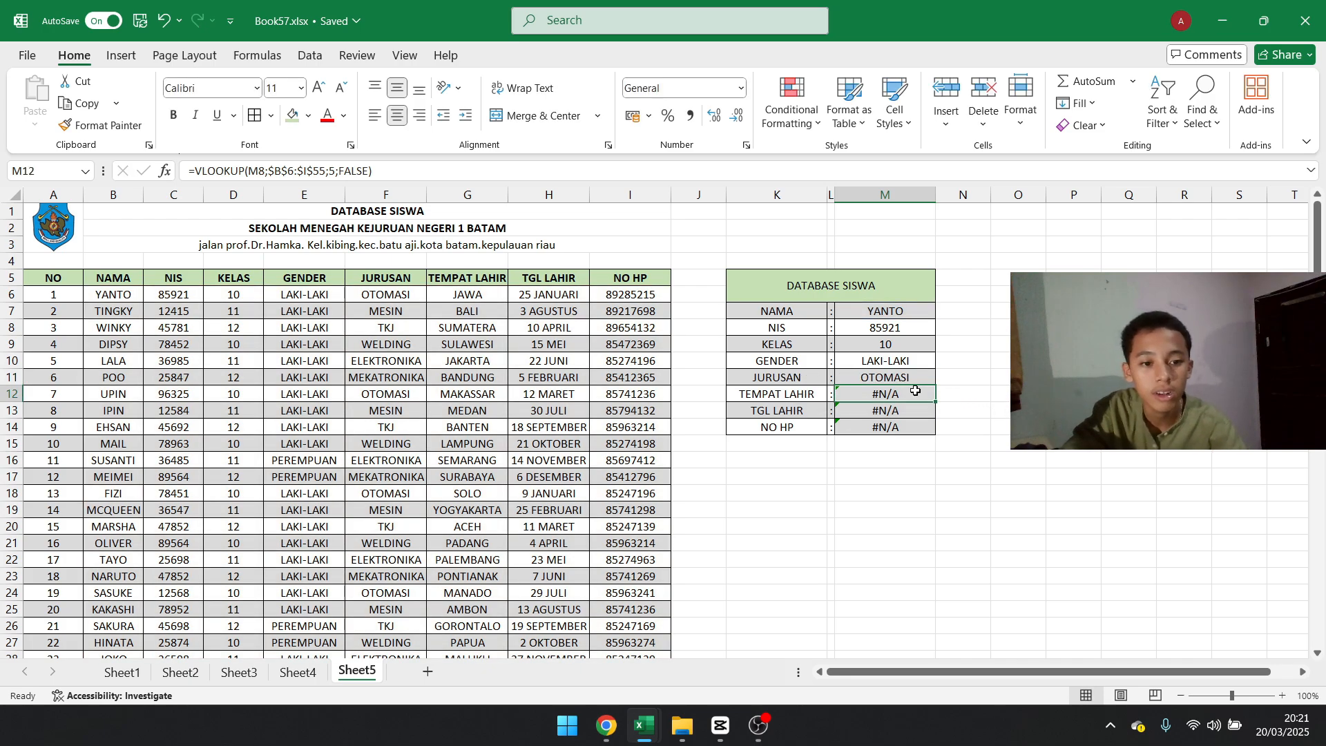
Fill the JURUSAN formula from M11 down through the TEMPAT LAHIR, TGL LAHIR and NO HP value cells to M14
{"action": "left_click_drag", "start_coordinate": [936, 408], "coordinate": [936, 434]}
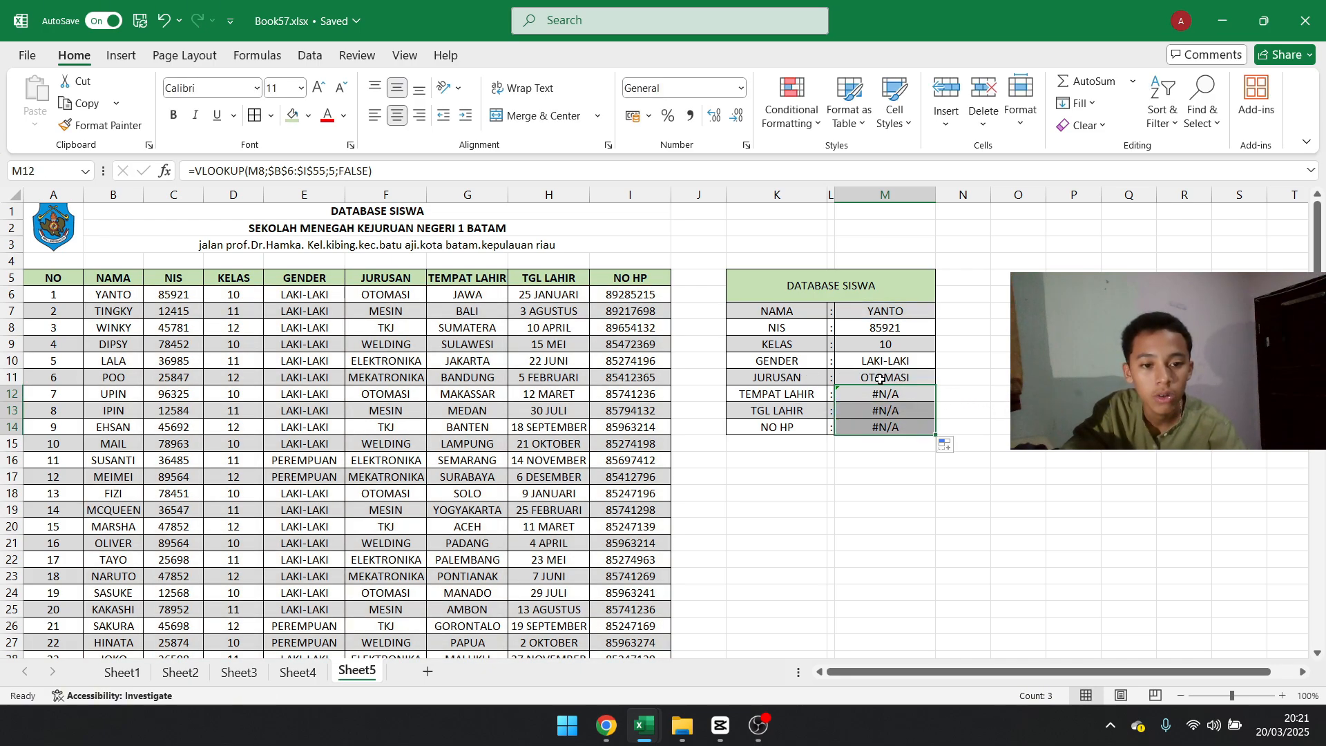
{"action": "left_click", "coordinate": [935, 387]}
{"action": "left_click_drag", "start_coordinate": [934, 387], "coordinate": [936, 435]}
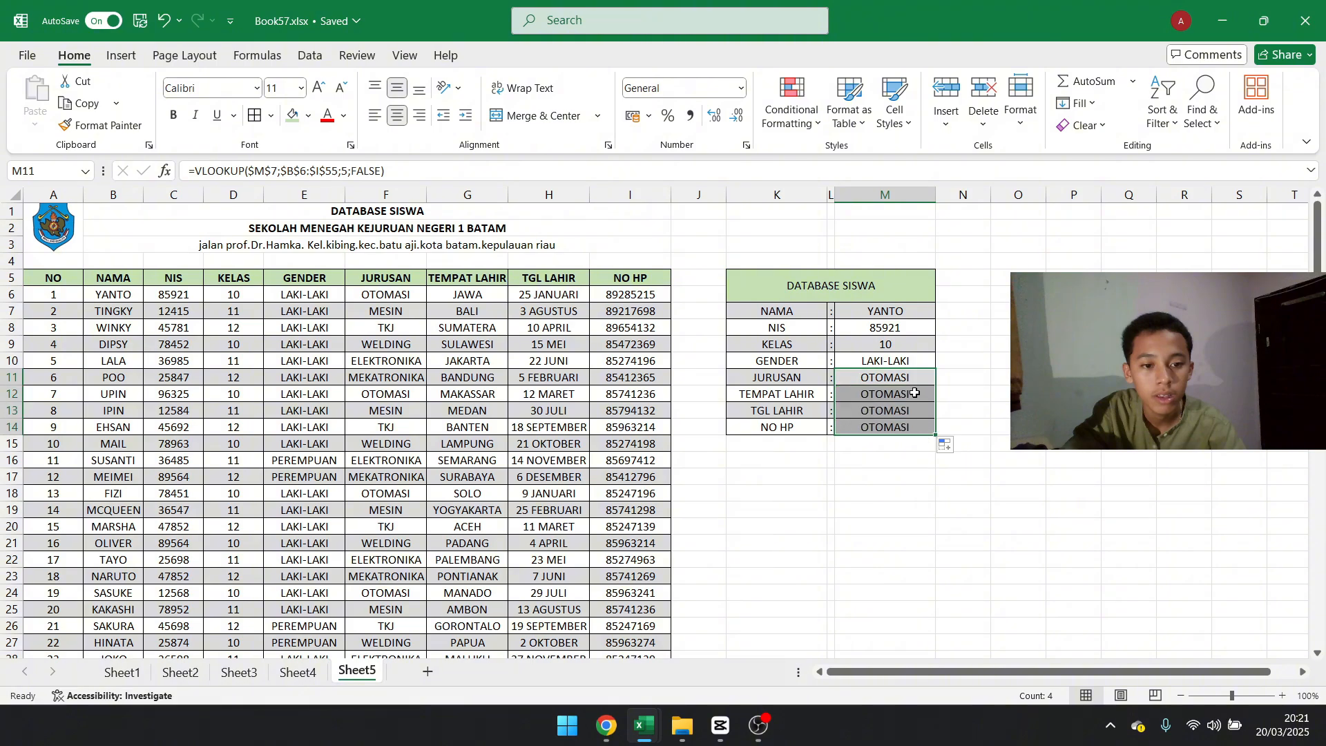
Change the column index of the TEMPAT LAHIR formula in M12 to that of the table's TEMPAT LAHIR column
{"action": "double_click", "coordinate": [914, 392]}
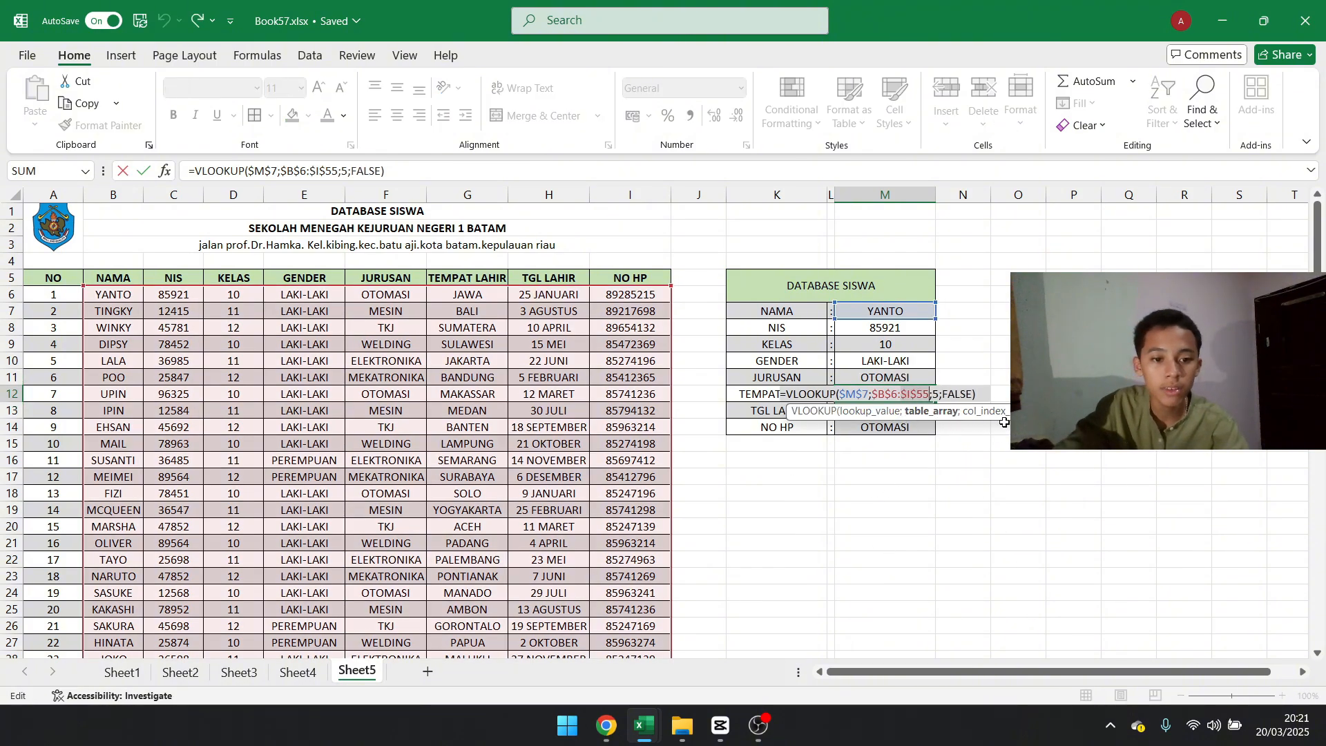
{"action": "left_click", "coordinate": [941, 391]}
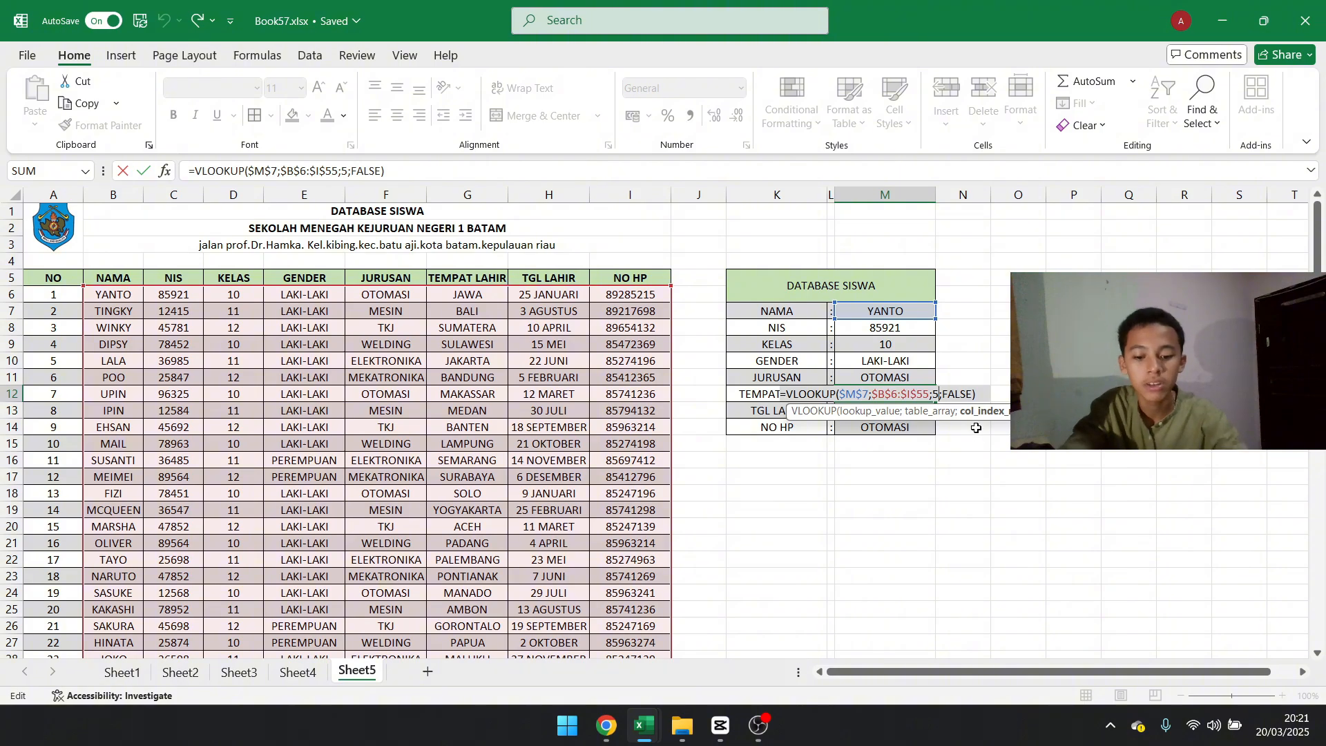
{"action": "key", "text": "Return"}
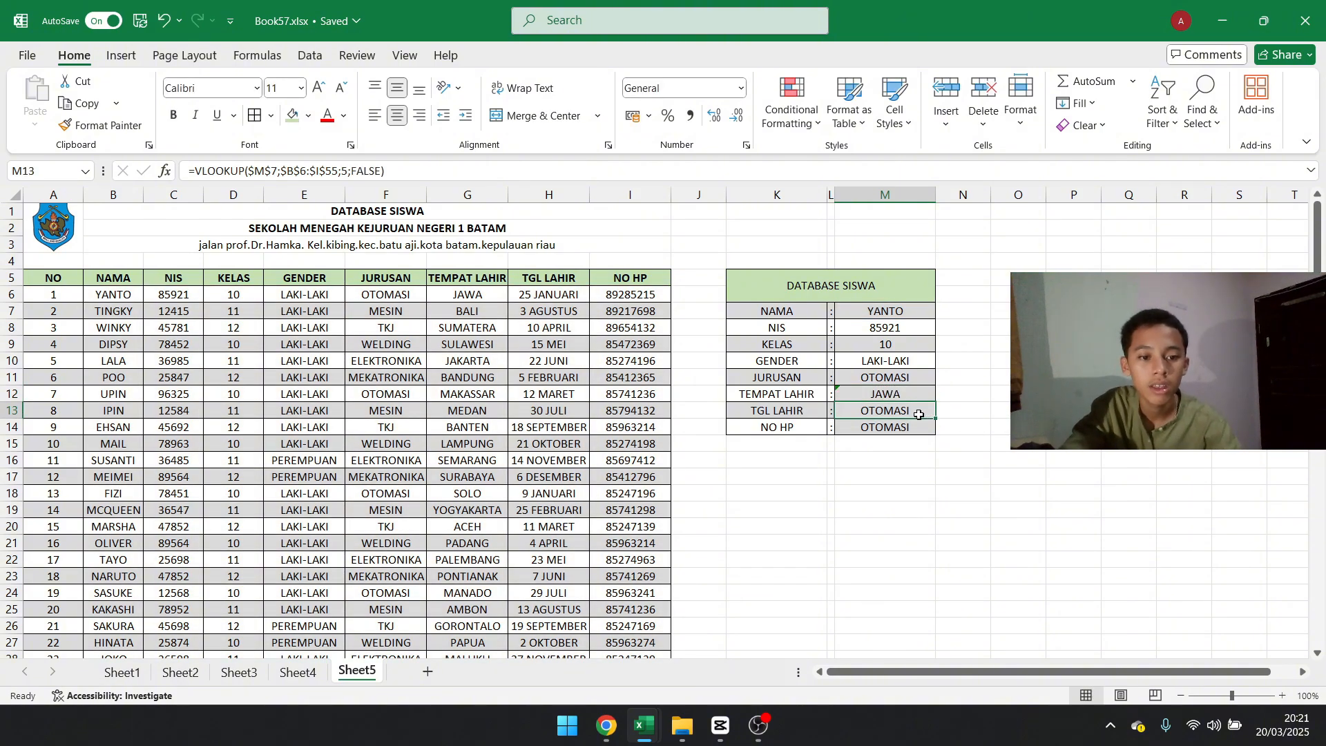
Set the column index of the TGL LAHIR formula in M13 to 7
{"action": "double_click", "coordinate": [918, 415]}
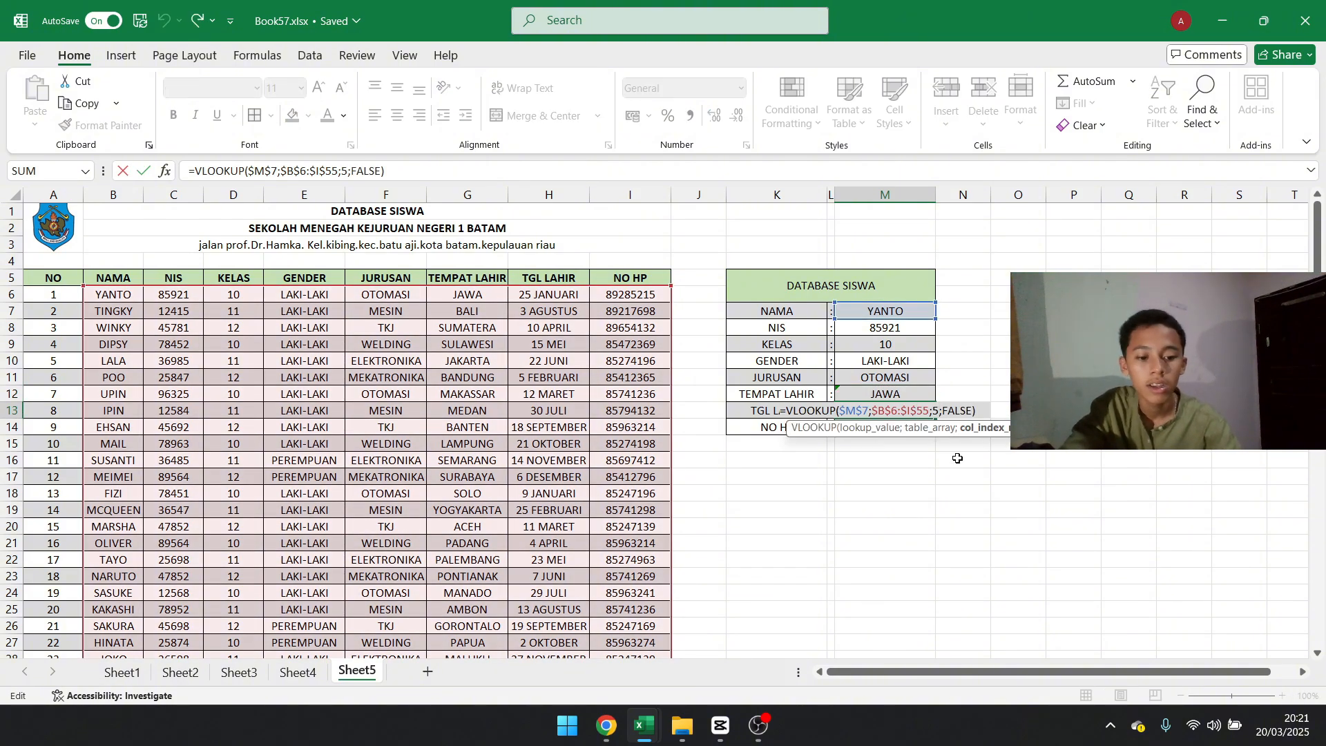
{"action": "key", "text": "BackSpace"}
{"action": "type", "text": "7"}
{"action": "key", "text": "Return"}
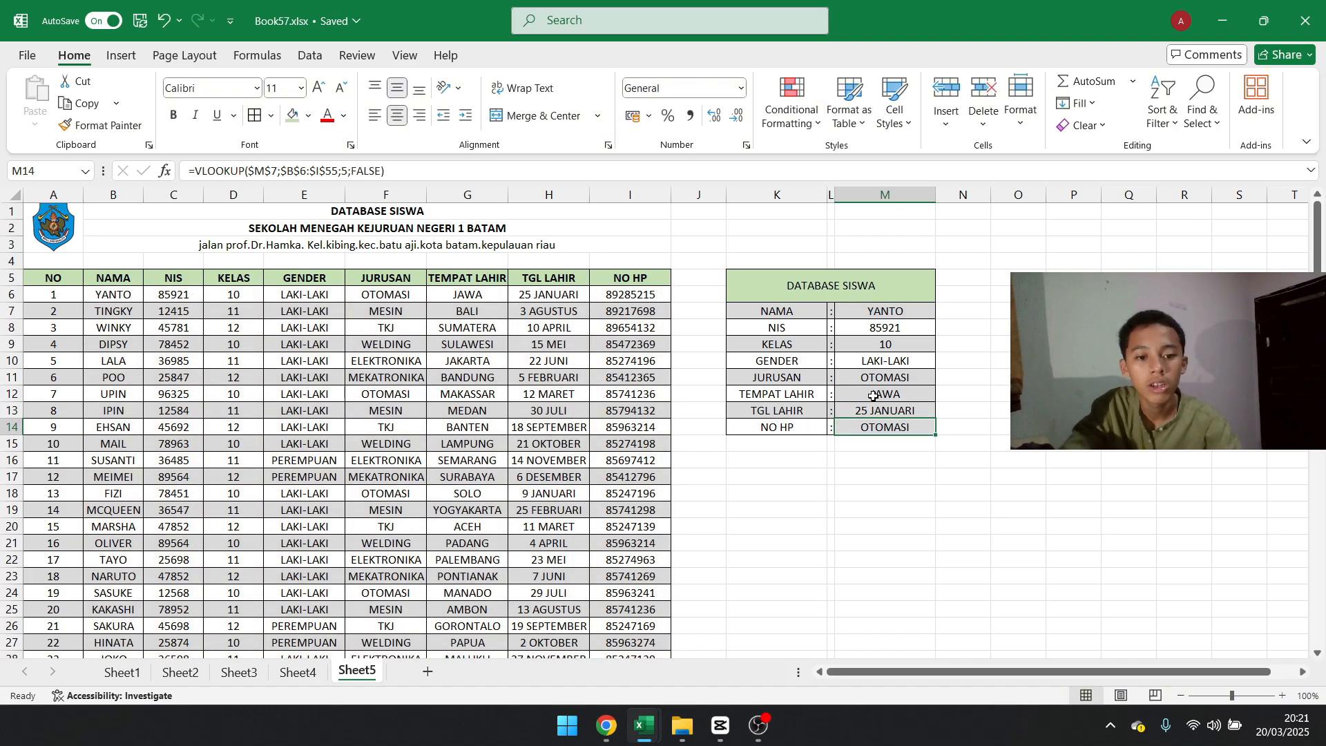
Change the column index of the NO HP formula in M14 to that of the table's NO HP column
{"action": "double_click", "coordinate": [887, 426]}
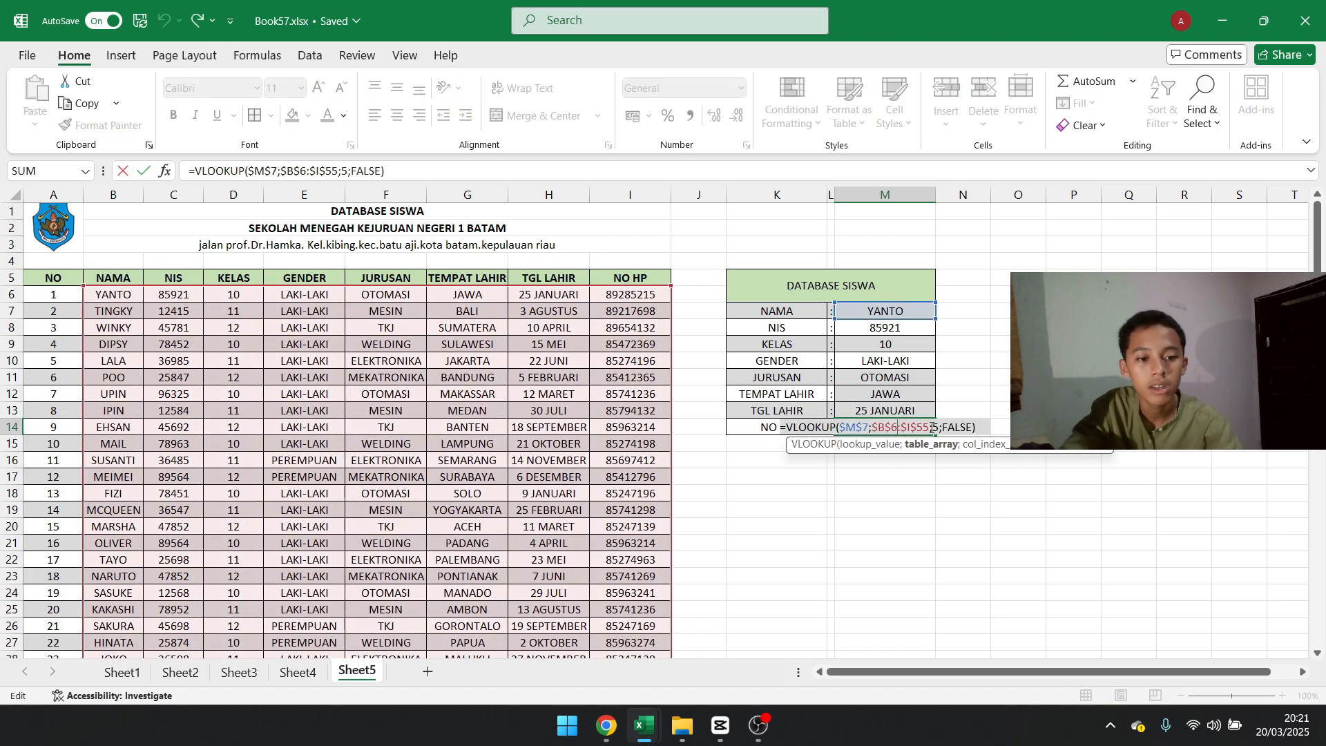
{"action": "left_click", "coordinate": [935, 427]}
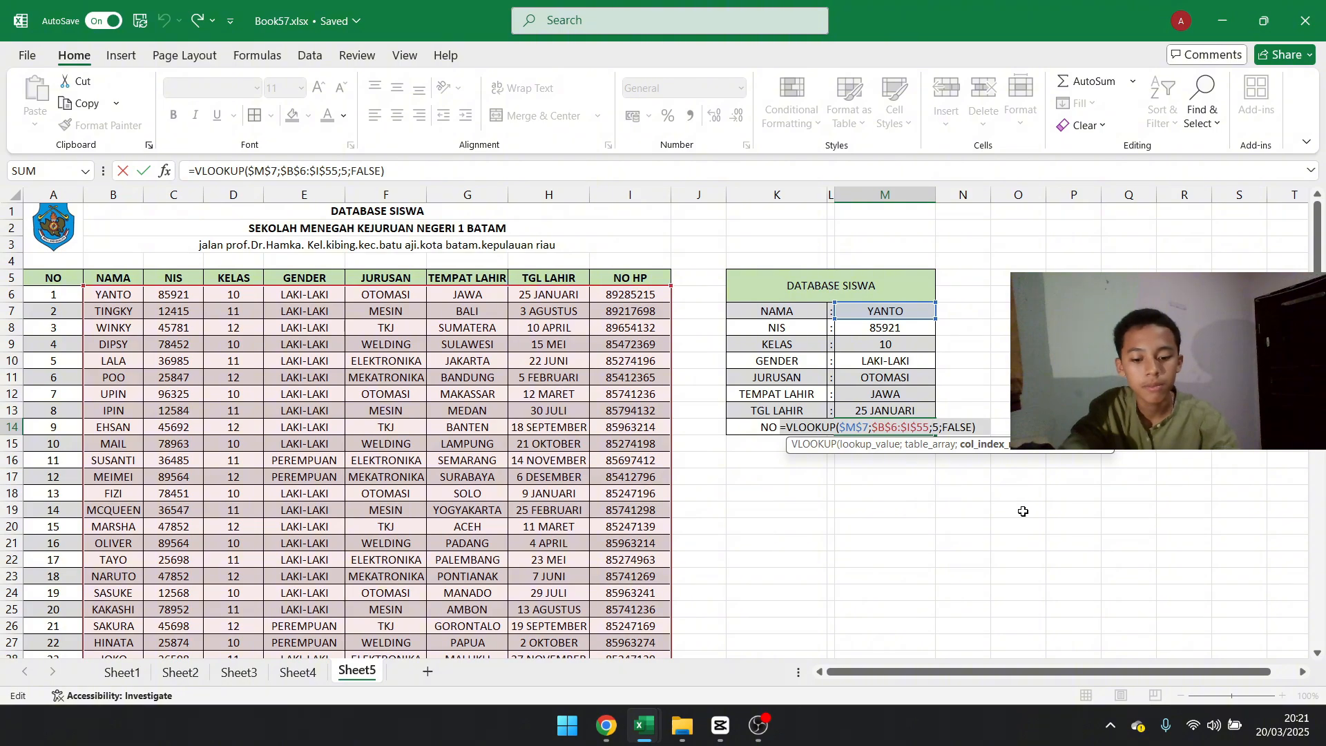
{"action": "key", "text": "BackSpace"}
{"action": "type", "text": "9"}
{"action": "key", "text": "Return"}
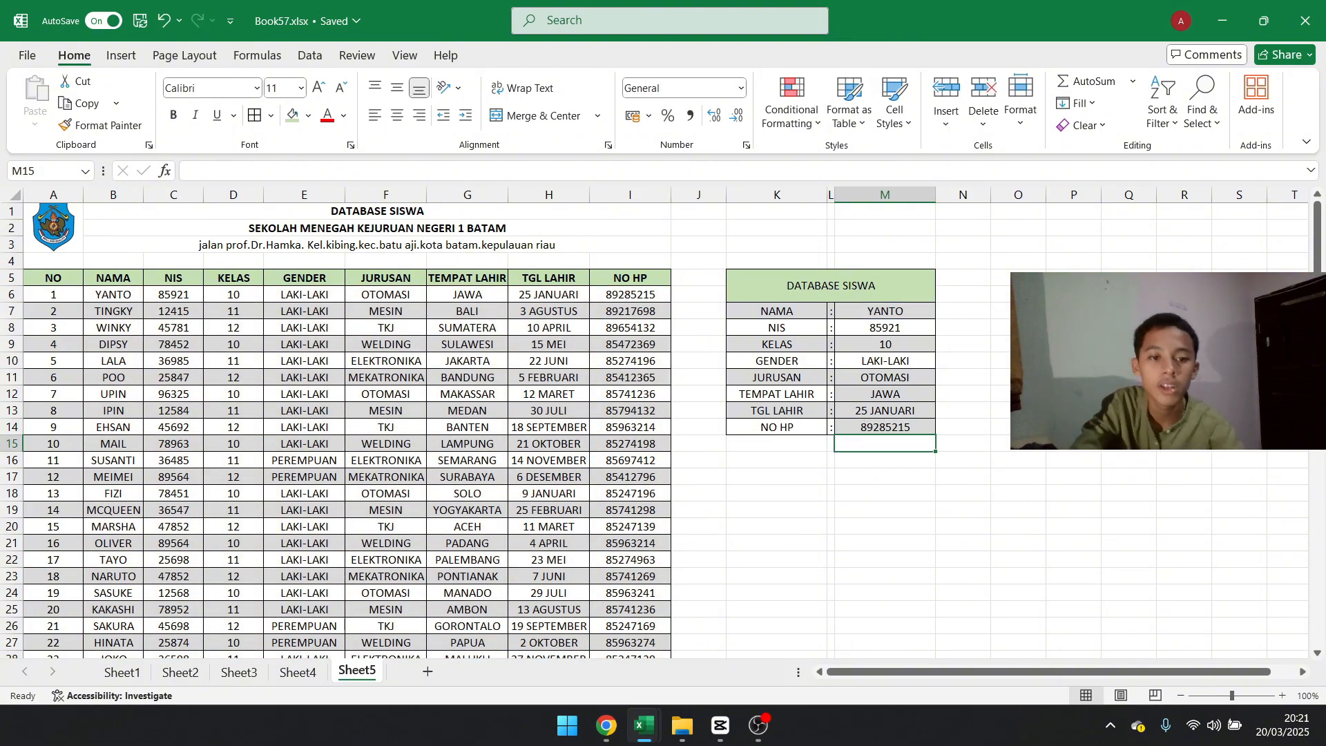
Copy the formatting of the label cells K12:K14 onto the value cells M12:M14 with Format Painter
{"action": "left_click", "coordinate": [1073, 427]}
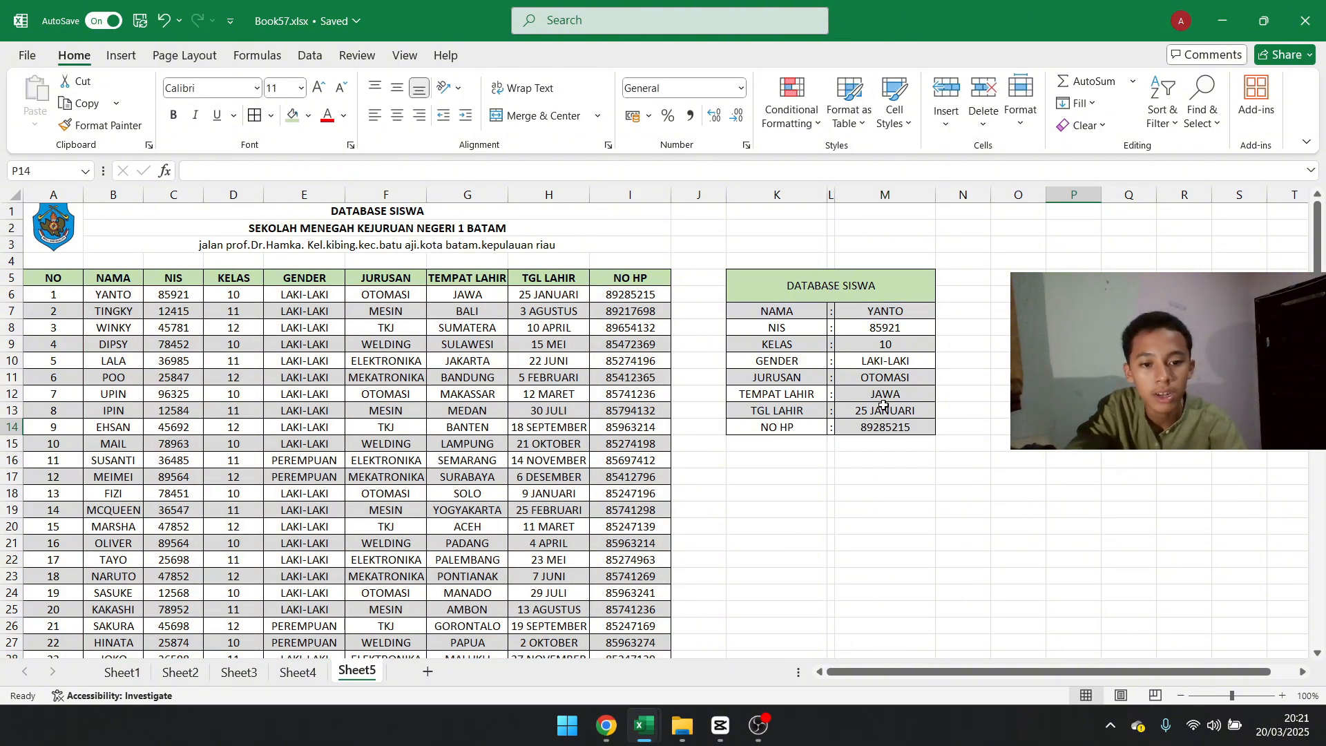
{"action": "left_click_drag", "start_coordinate": [795, 396], "coordinate": [782, 428]}
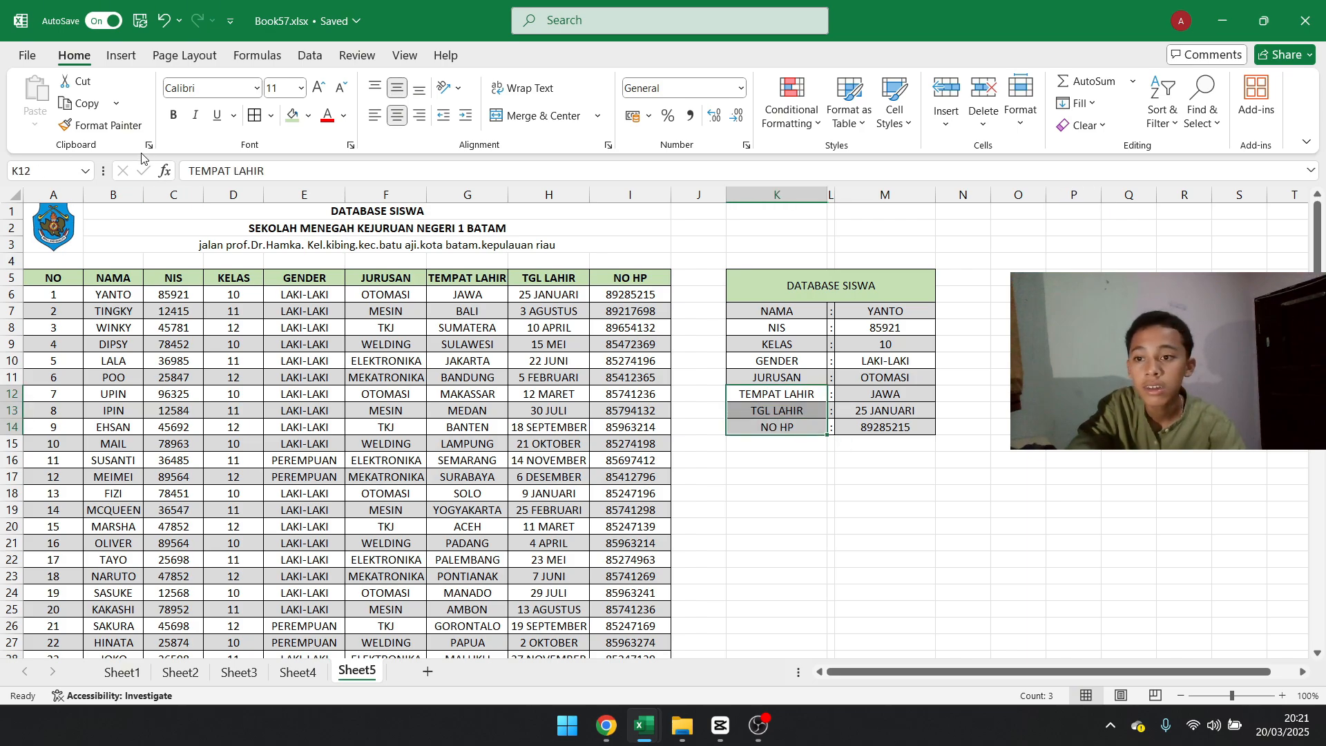
{"action": "left_click", "coordinate": [71, 124]}
{"action": "left_click_drag", "start_coordinate": [864, 392], "coordinate": [862, 426]}
{"action": "left_click", "coordinate": [1006, 391]}
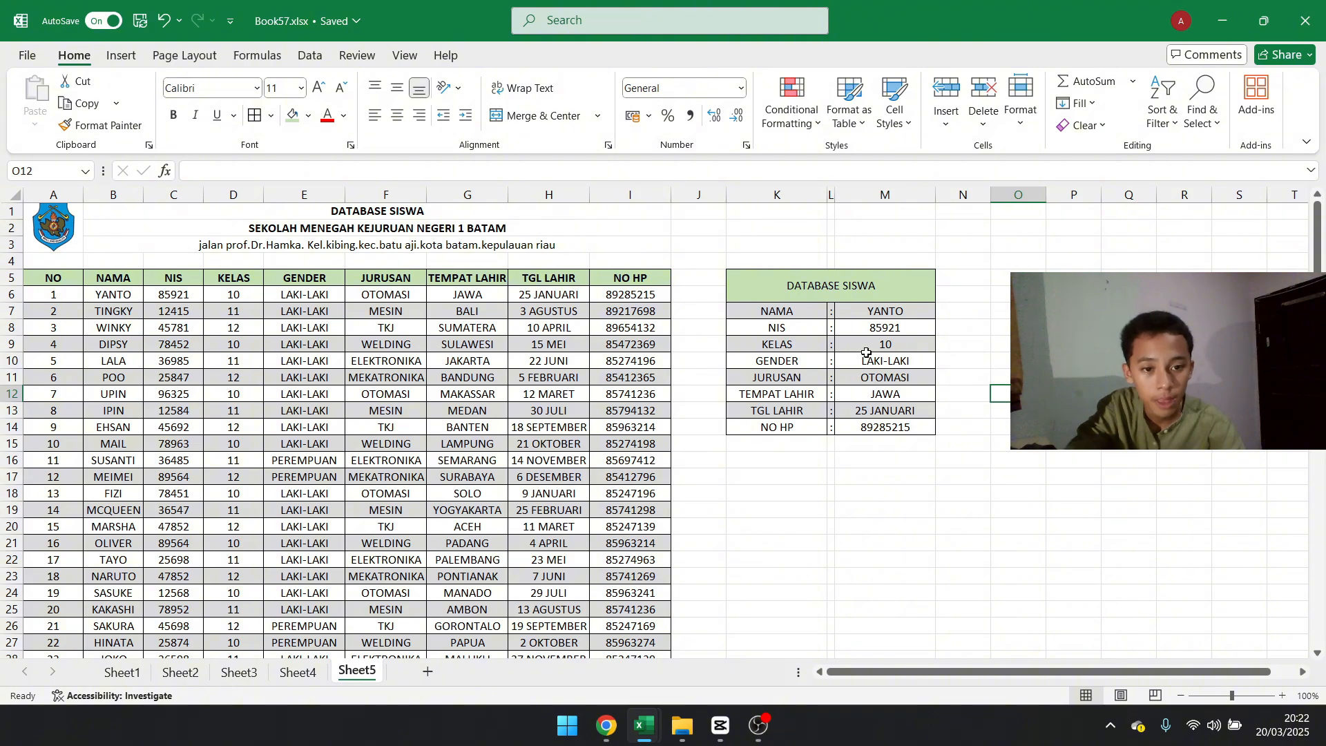
Choose the student listed as NO 7 from the NAMA dropdown in M7 to test the card's lookups
{"action": "left_click", "coordinate": [896, 317]}
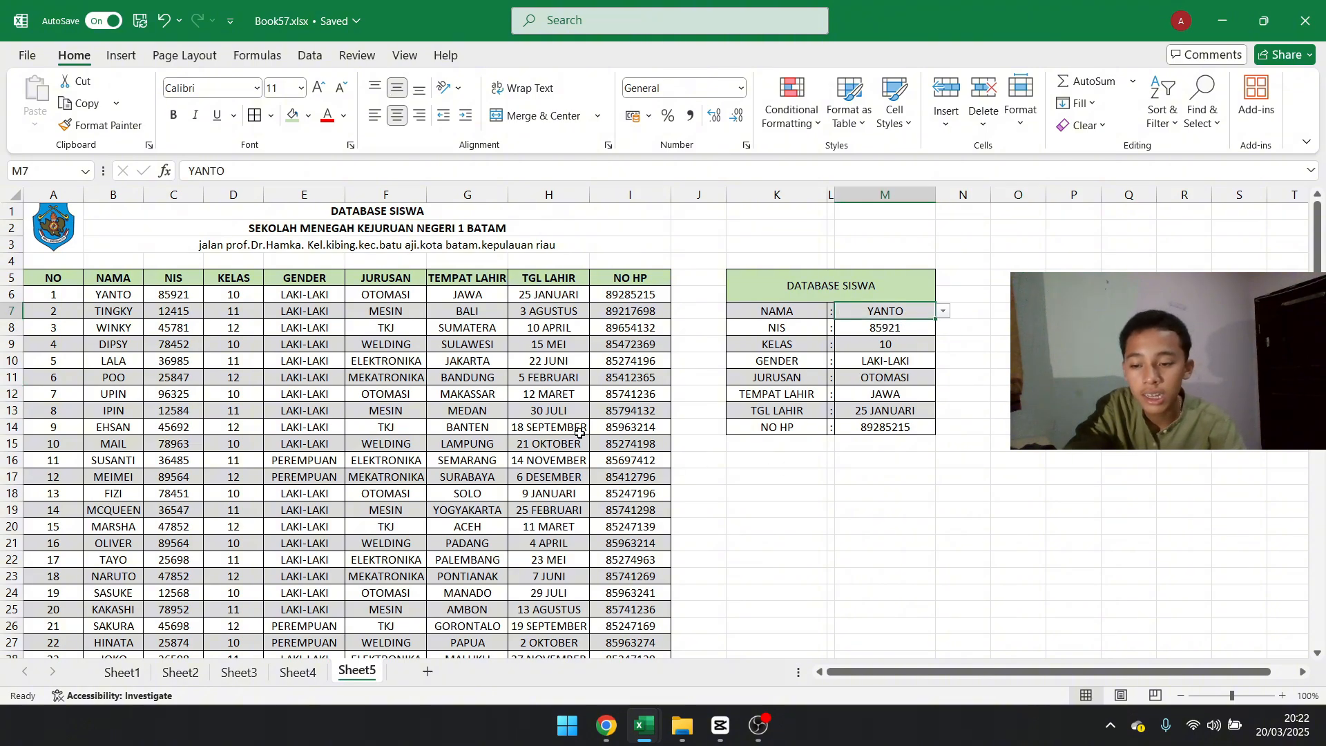
{"action": "left_click", "coordinate": [943, 312]}
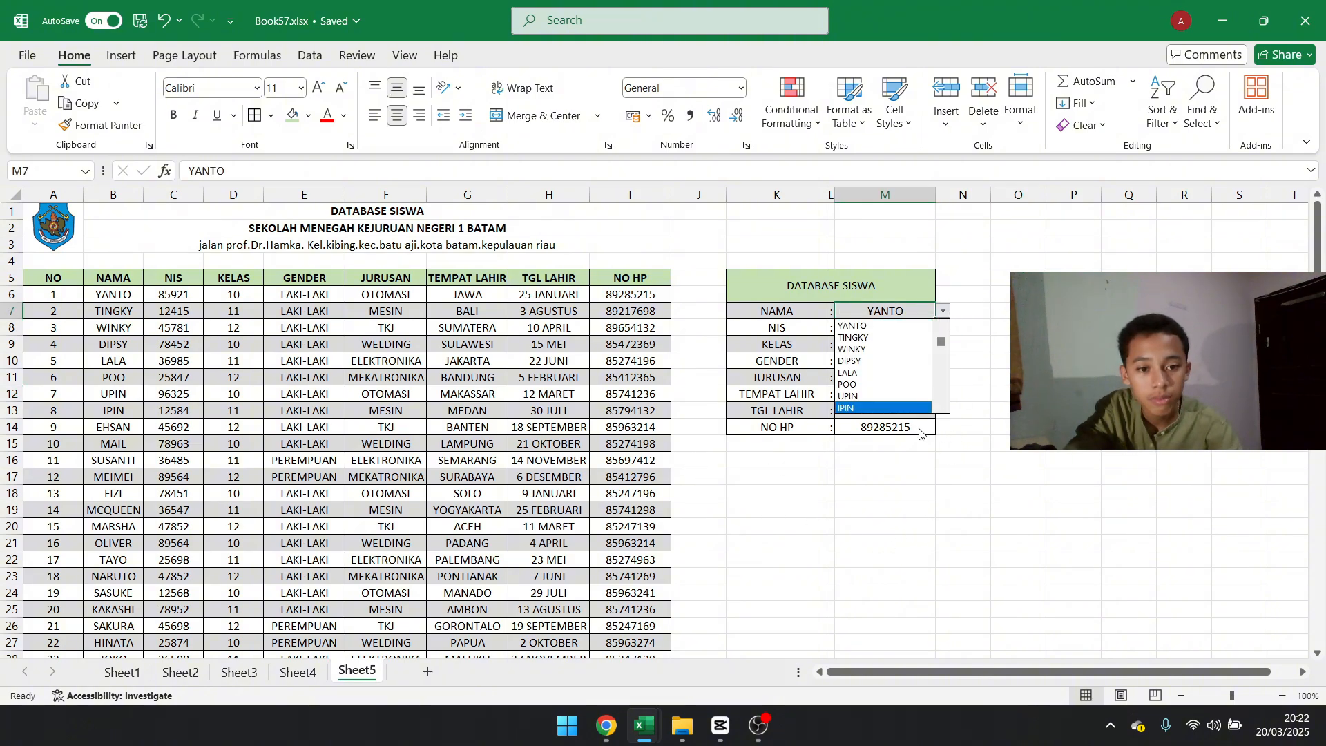
{"action": "left_click", "coordinate": [898, 397]}
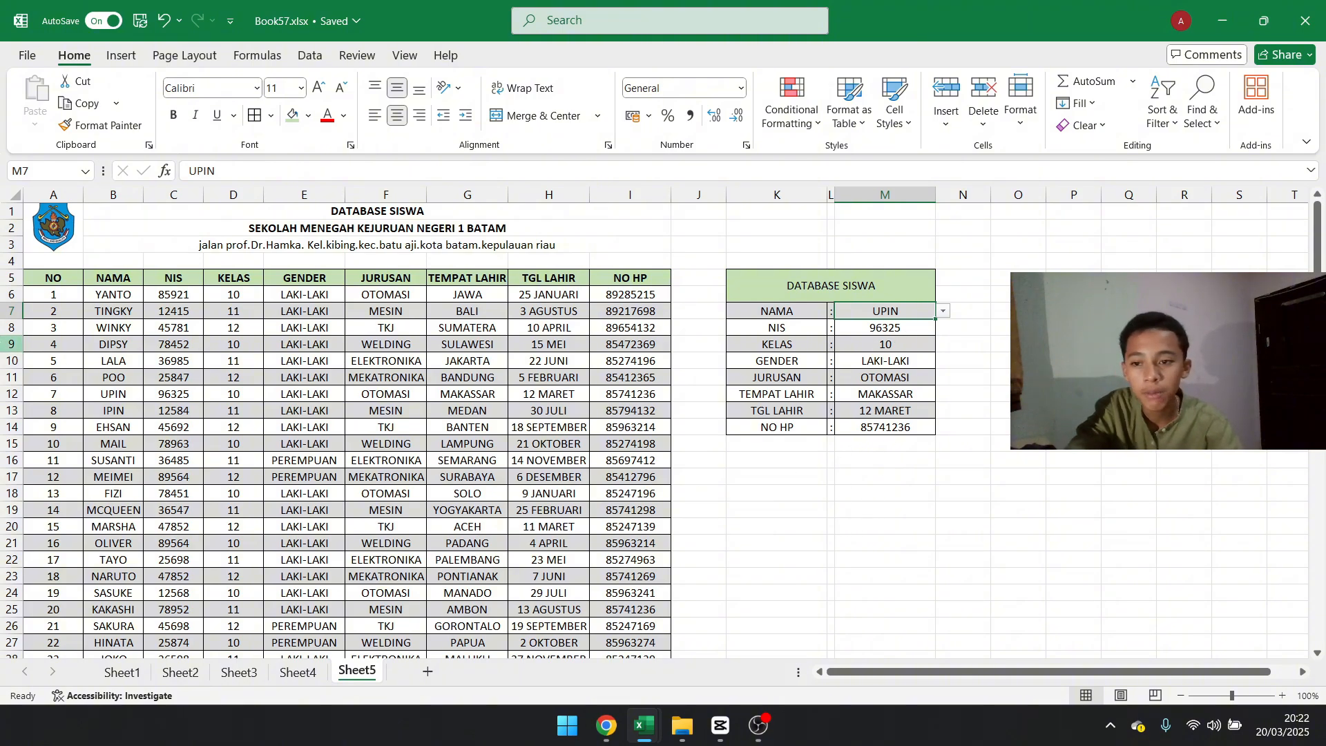
{"action": "scroll", "coordinate": [566, 504], "scroll_direction": "down", "scroll_amount": 6}
{"action": "scroll", "coordinate": [365, 492], "scroll_direction": "up", "scroll_amount": 6}
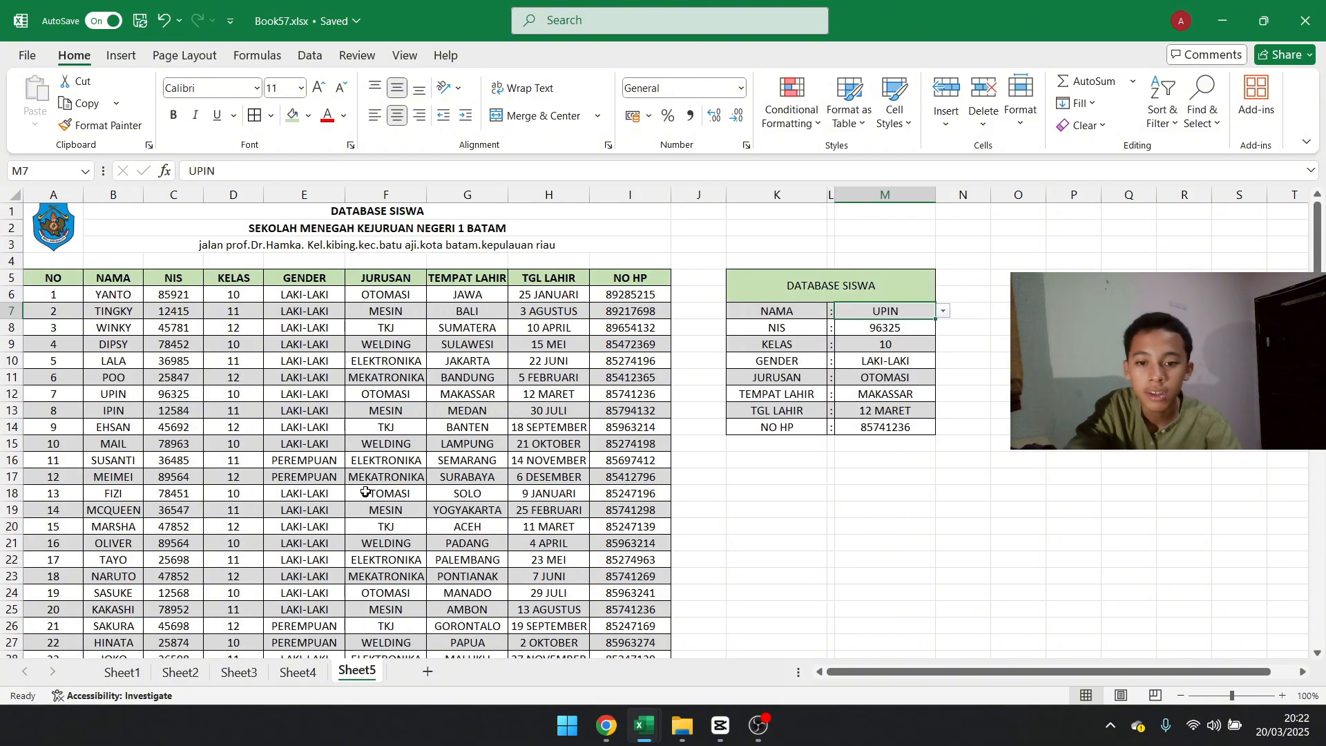
Switch the NAMA dropdown in M7 to the class 10 WELDING student from GORONTALO
{"action": "left_click", "coordinate": [944, 312]}
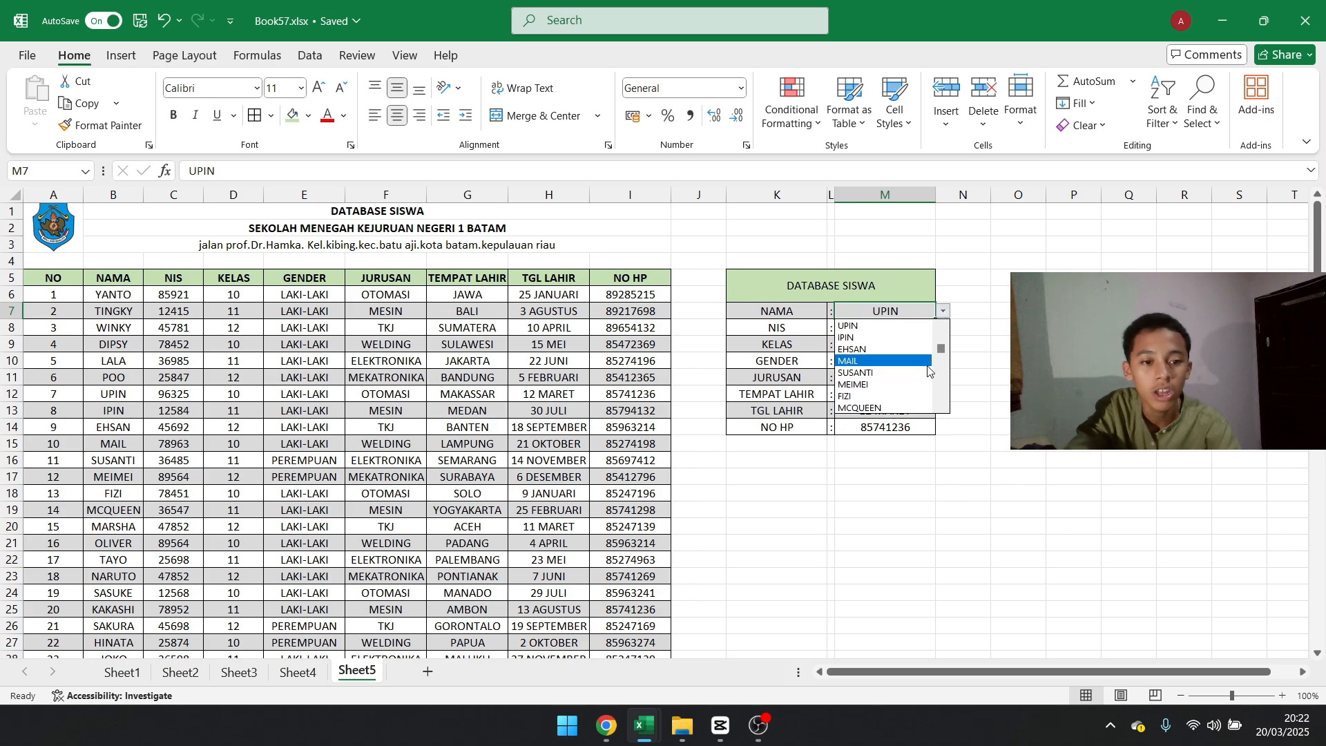
{"action": "left_click_drag", "start_coordinate": [943, 352], "coordinate": [944, 392]}
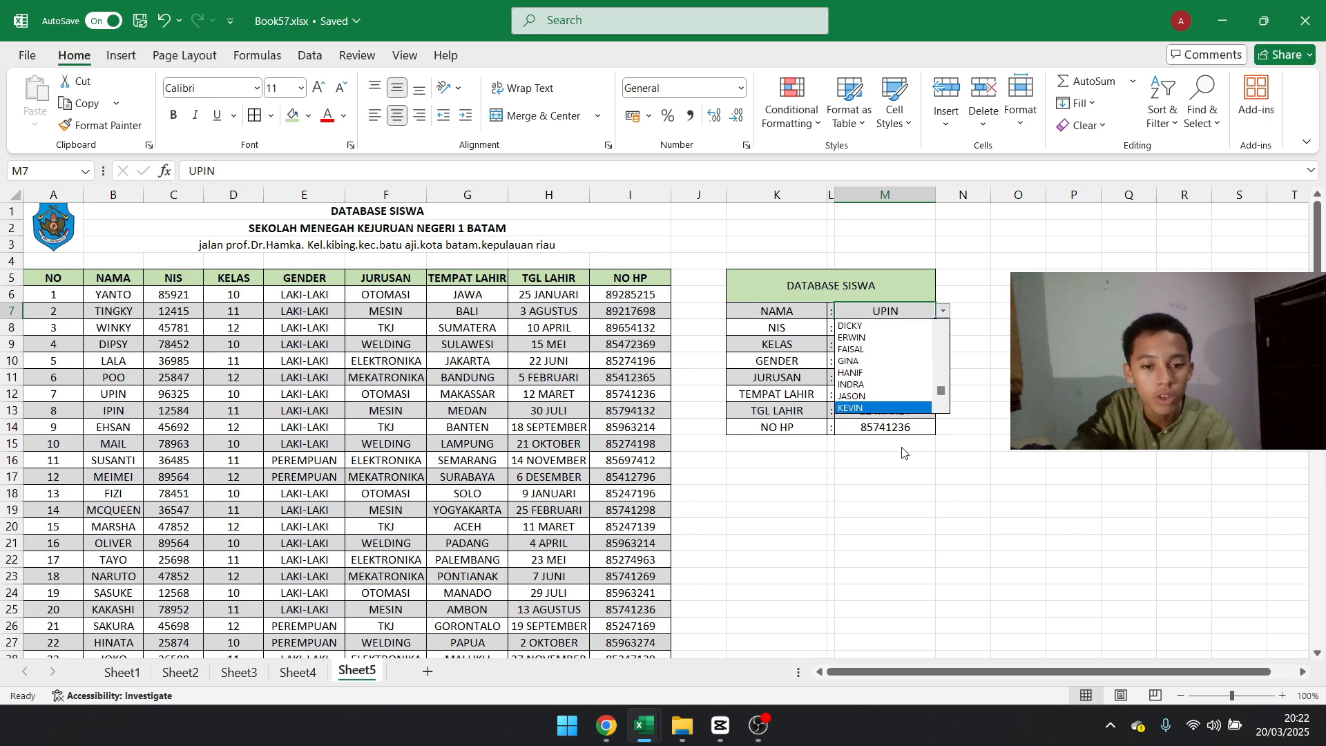
{"action": "left_click", "coordinate": [851, 361]}
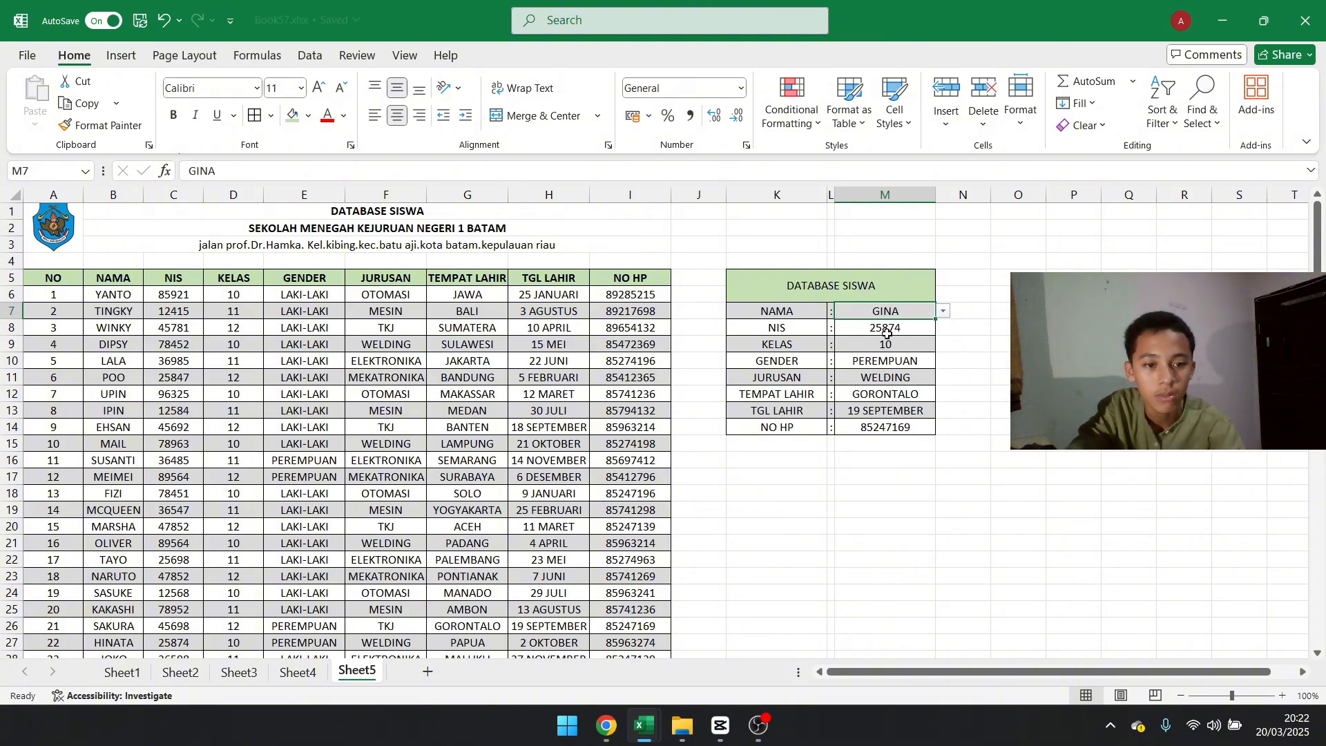
Set the NAMA dropdown in M7 to the class 10 TKJ student from NTB and leave the card
{"action": "left_click", "coordinate": [944, 312]}
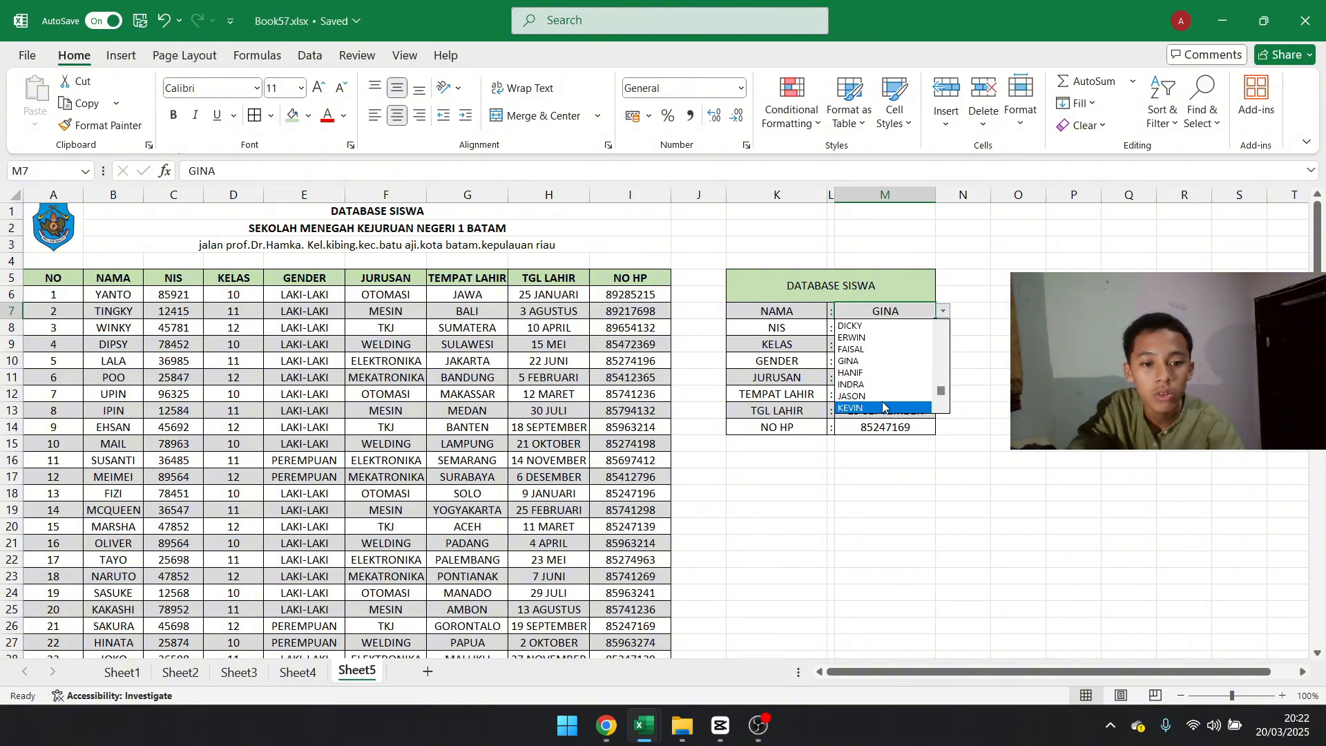
{"action": "left_click", "coordinate": [857, 400]}
{"action": "left_click", "coordinate": [966, 418]}
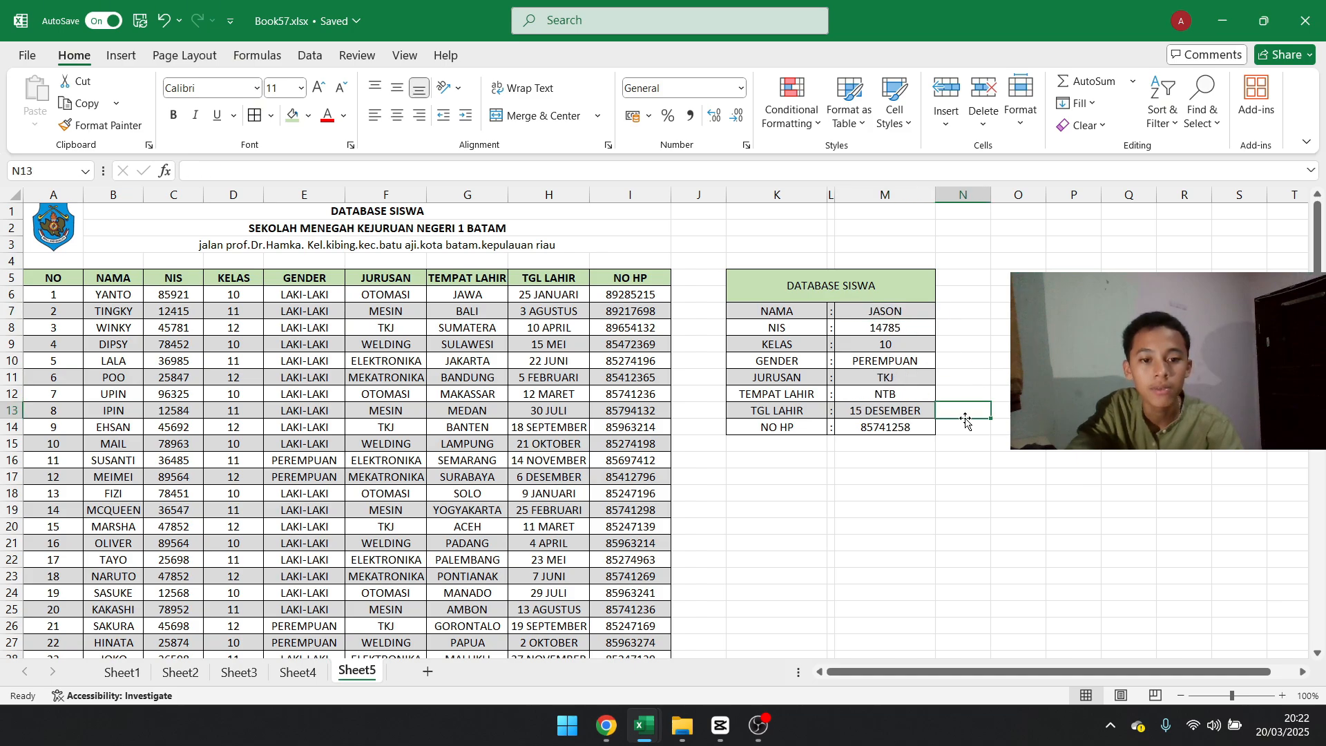
{"action": "mouse_move", "coordinate": [773, 726]}
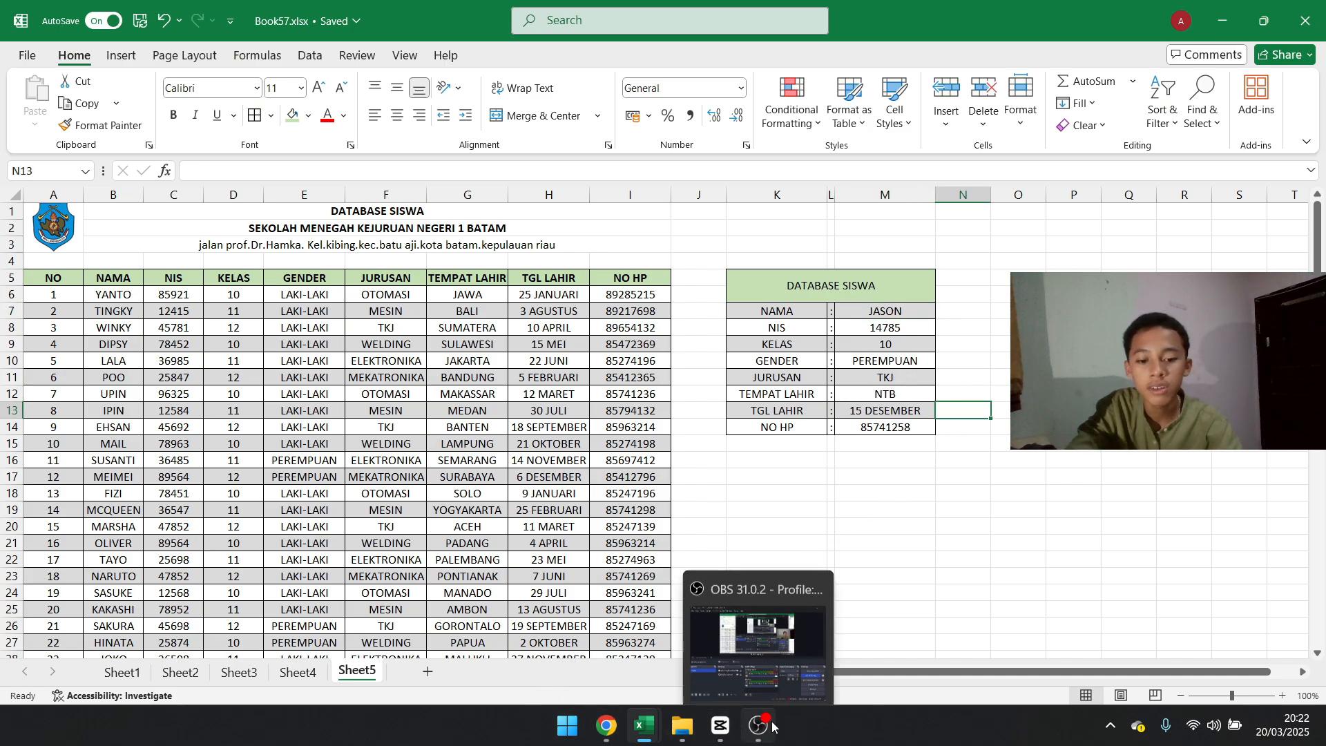